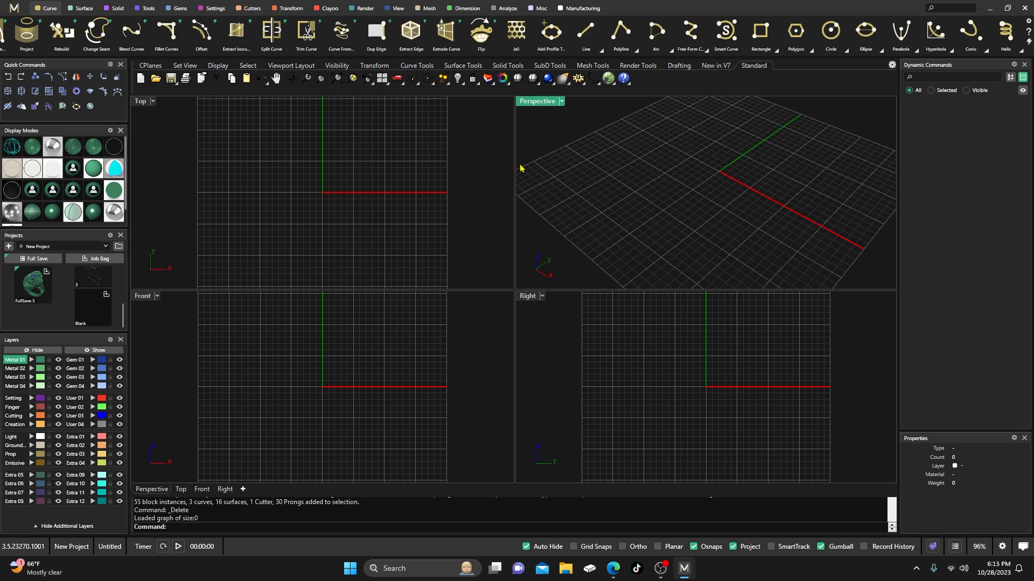
Draw a circle about 13.8 mm in diameter centred at 0,0,0 on the Creation layer
{"action": "left_click", "coordinate": [831, 30]}
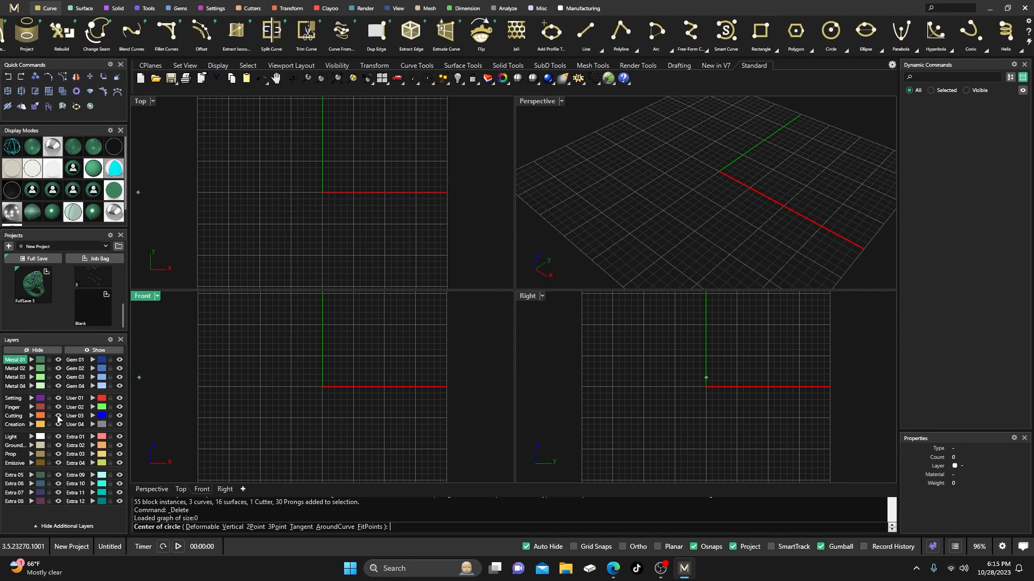
{"action": "left_click", "coordinate": [14, 424]}
{"action": "type", "text": "0,0,0"}
{"action": "key", "text": "Return"}
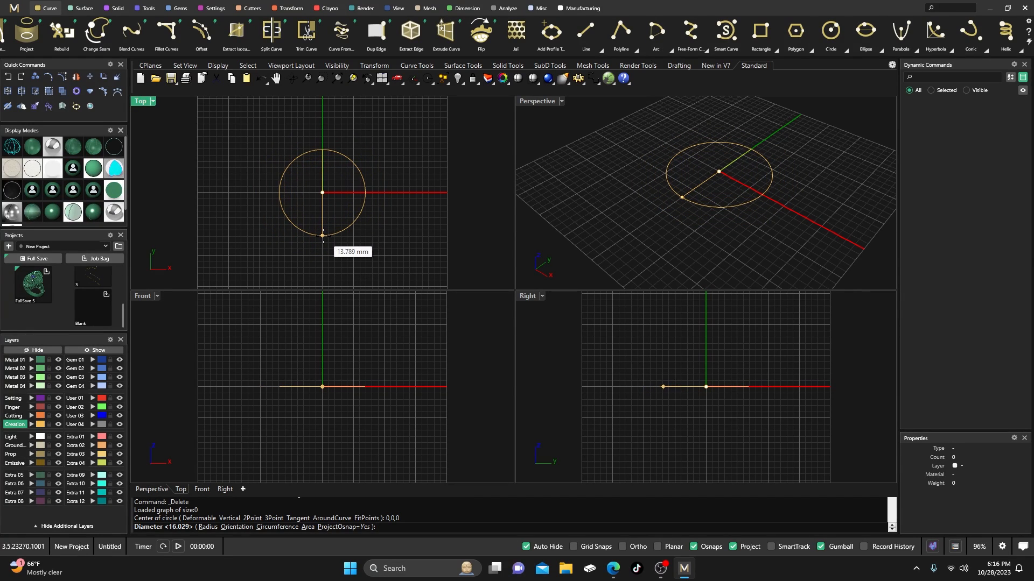
{"action": "left_click", "coordinate": [322, 235]}
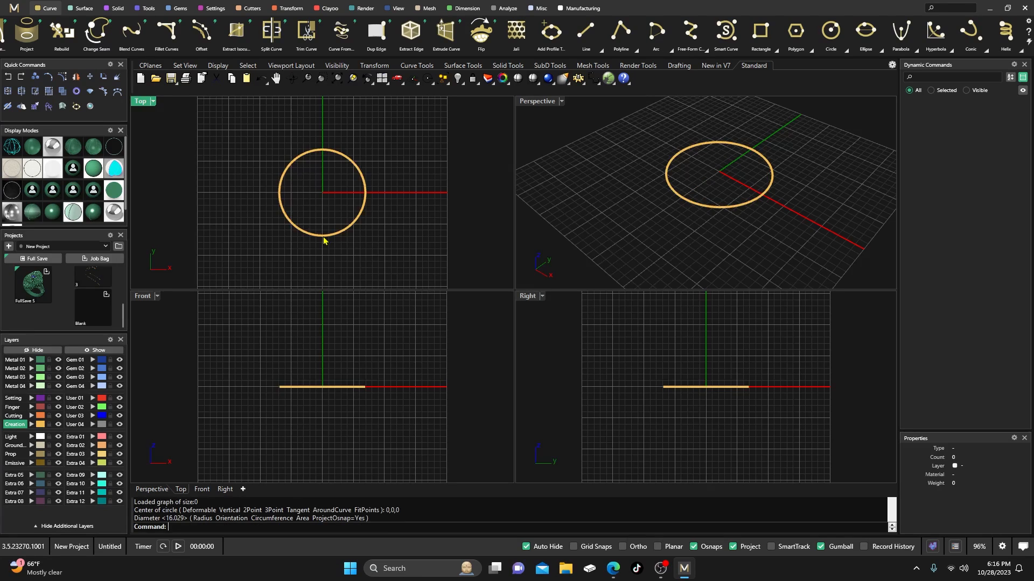
Offset the circle outward by 3 mm to form a larger concentric circle
{"action": "left_click", "coordinate": [326, 236]}
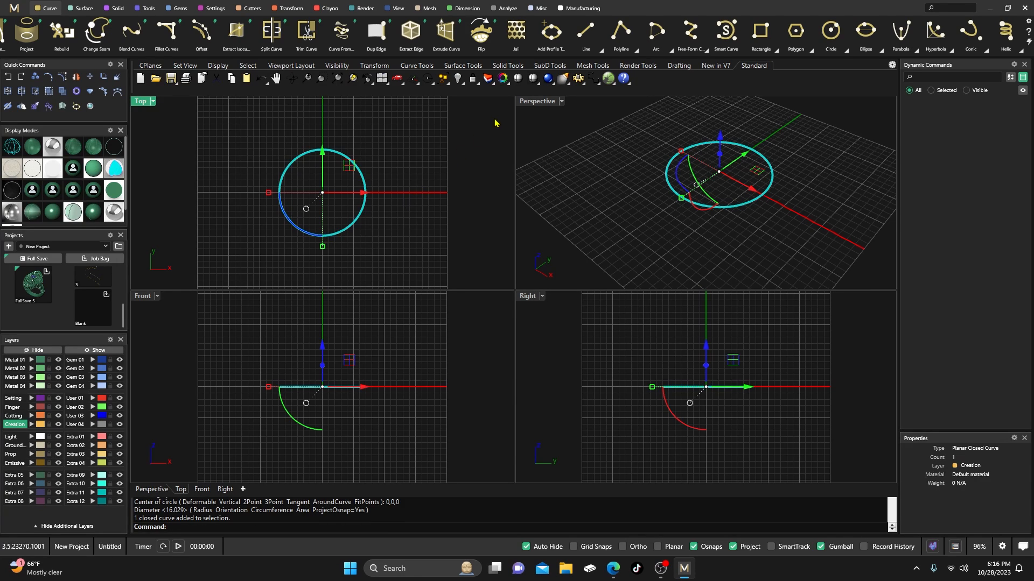
{"action": "scroll", "coordinate": [718, 60], "scroll_direction": "down", "scroll_amount": 6}
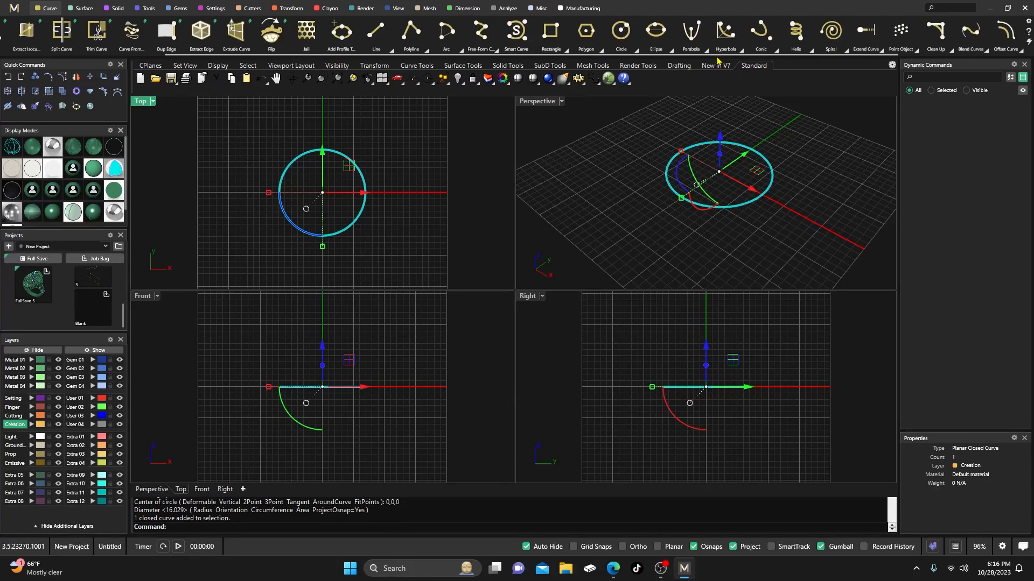
{"action": "left_click", "coordinate": [1006, 31]}
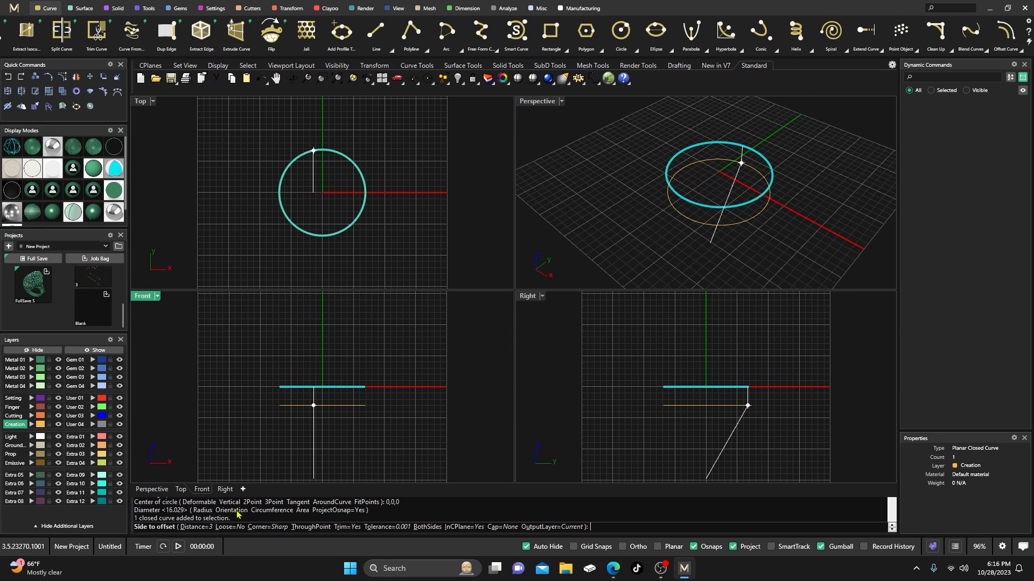
{"action": "left_click", "coordinate": [447, 218]}
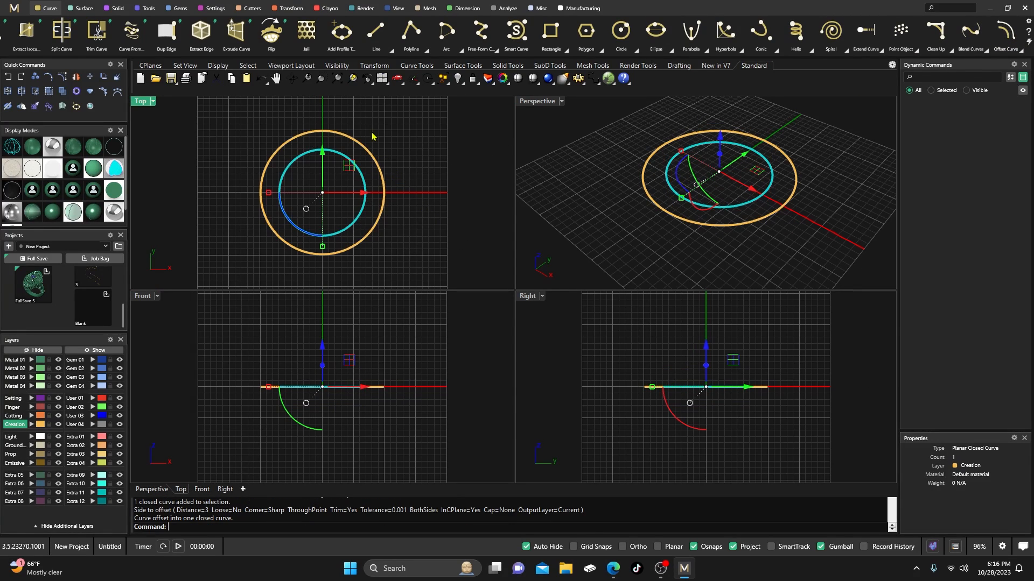
Loft a surface between the two concentric circles using the LoftNormal type, not closed
{"action": "left_click", "coordinate": [369, 128]}
{"action": "left_click_drag", "start_coordinate": [371, 128], "coordinate": [334, 174]}
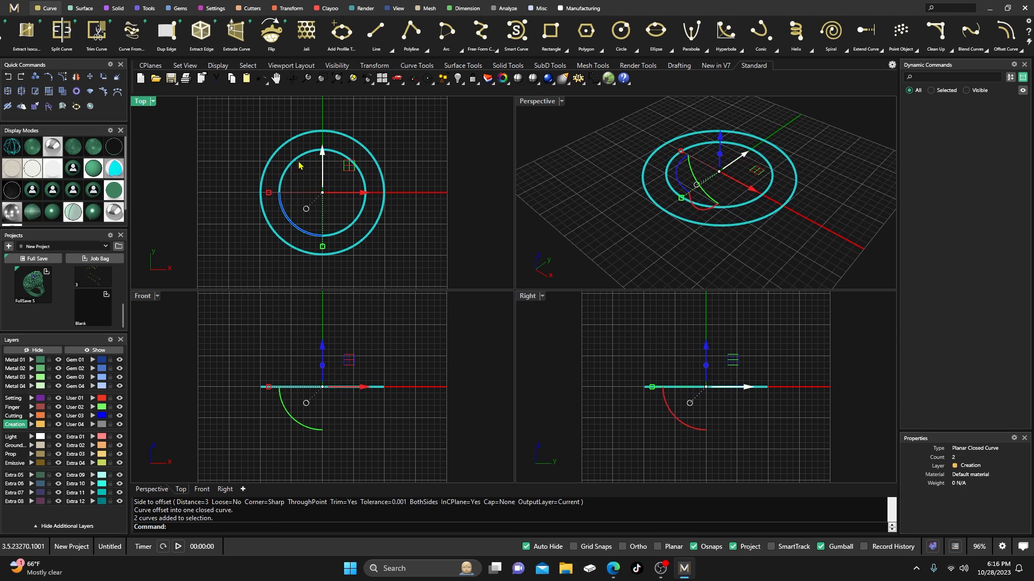
{"action": "left_click", "coordinate": [85, 9]}
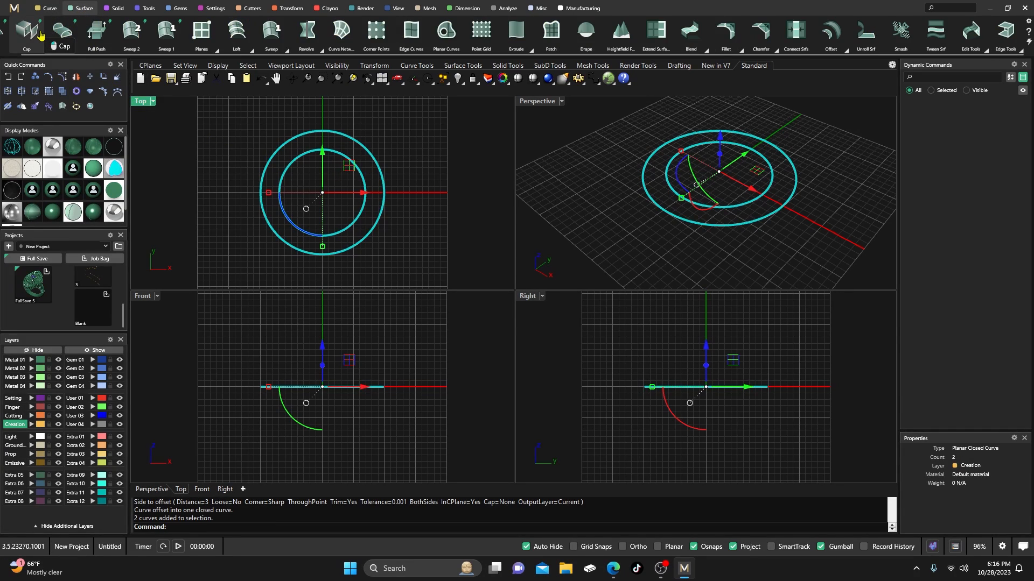
{"action": "left_click", "coordinate": [17, 32]}
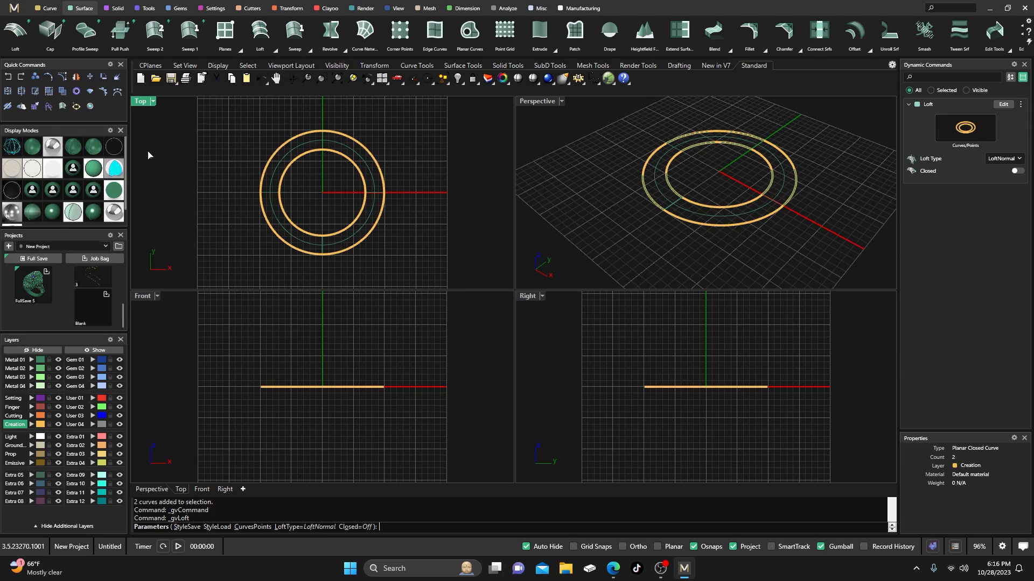
{"action": "key", "text": "Return"}
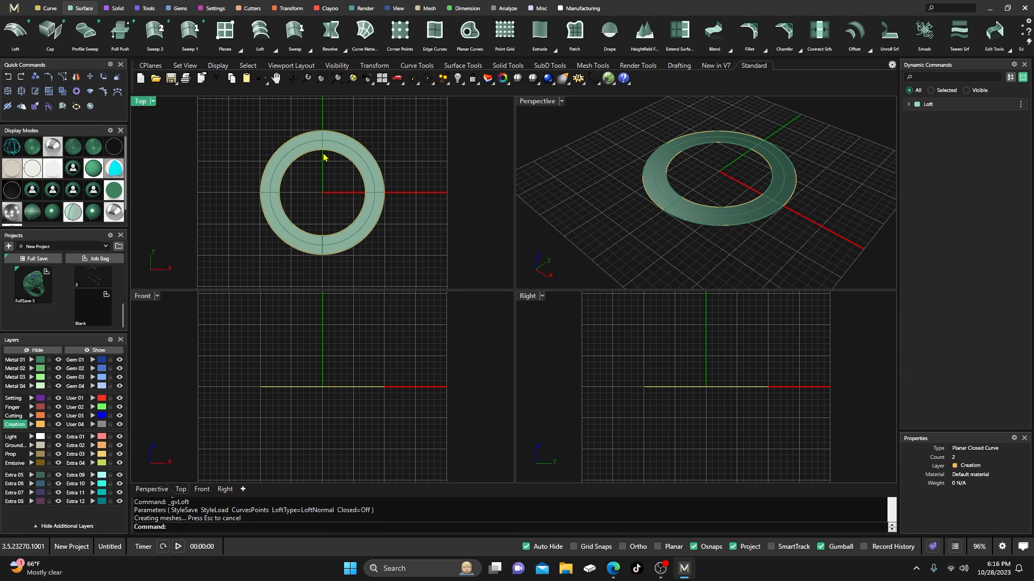
Generate an Auto Base strip from the lofted ring surface
{"action": "scroll", "coordinate": [318, 204], "scroll_direction": "down", "scroll_amount": 3}
{"action": "left_click", "coordinate": [329, 172]}
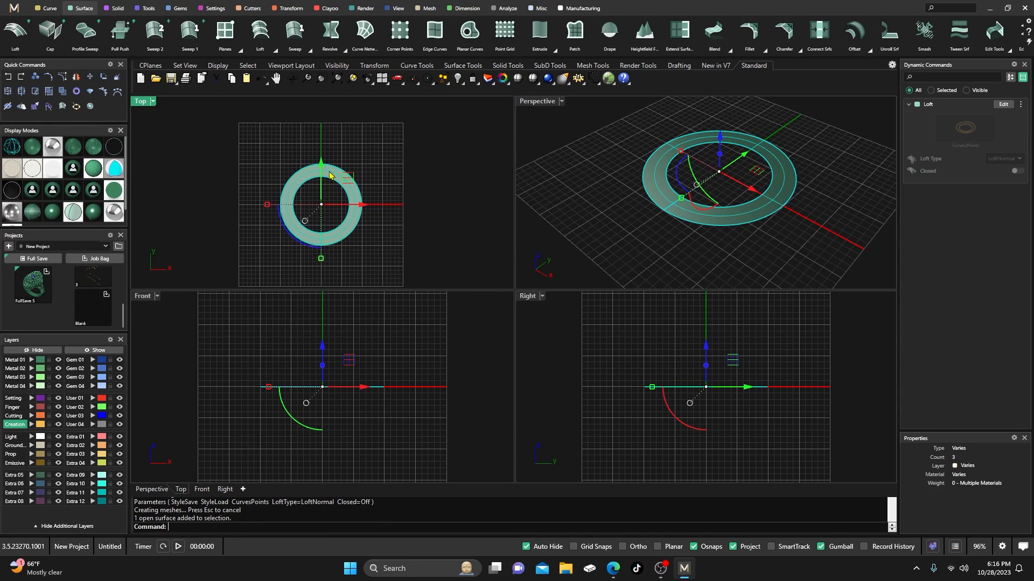
{"action": "left_click", "coordinate": [289, 9]}
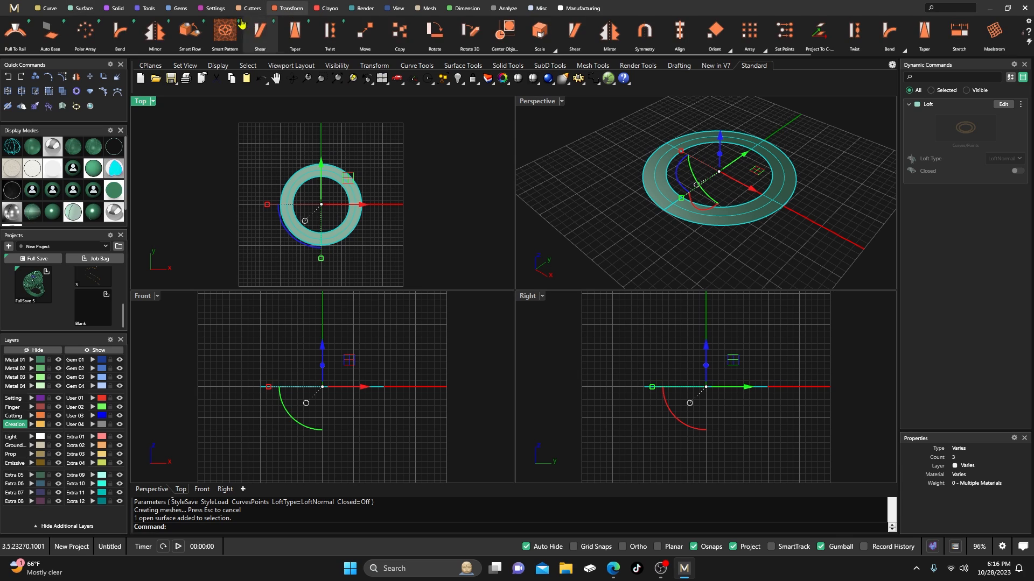
{"action": "left_click", "coordinate": [50, 31]}
{"action": "scroll", "coordinate": [231, 196], "scroll_direction": "down", "scroll_amount": 5}
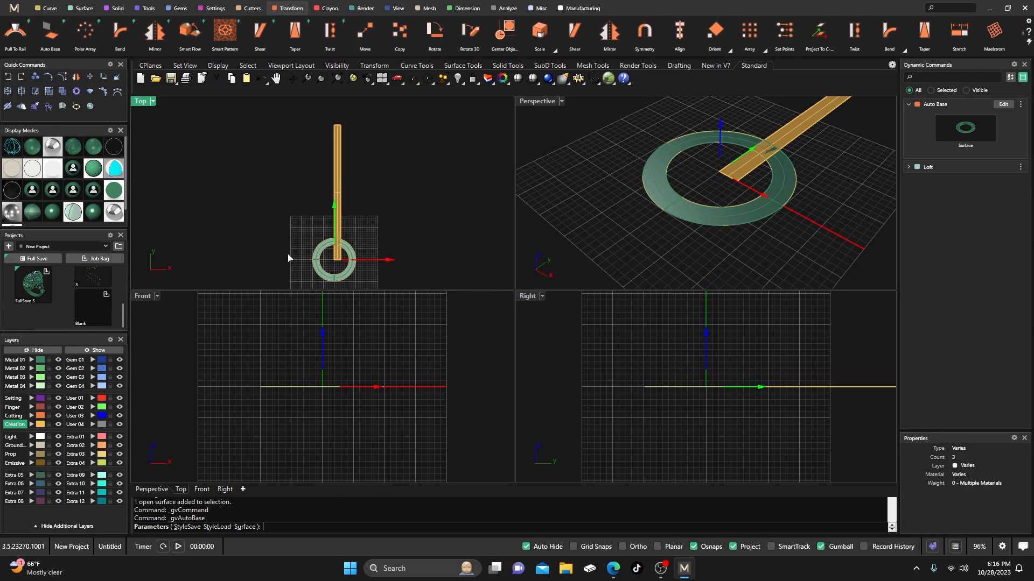
{"action": "key", "text": "Return"}
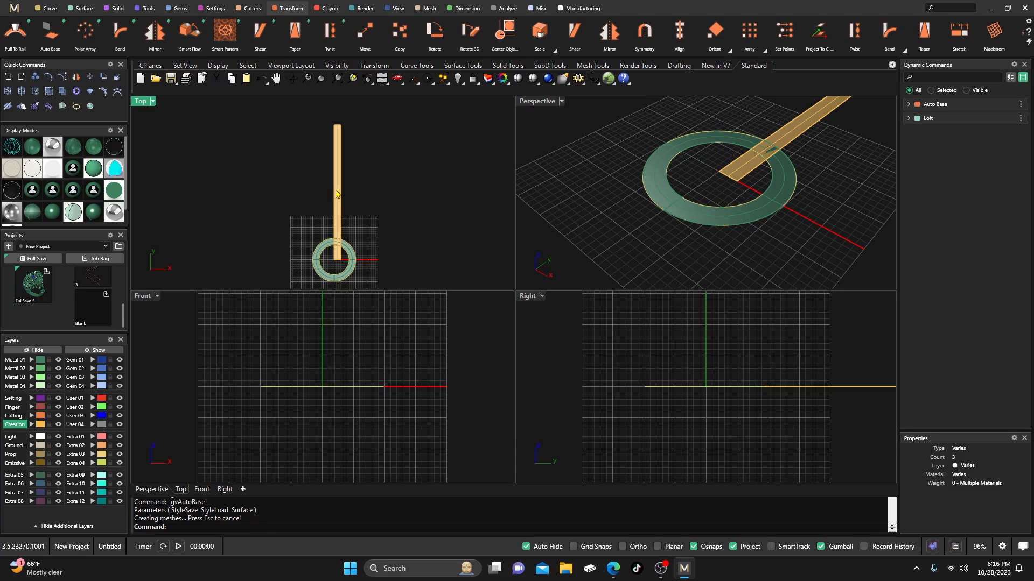
Rotate the base strip 90 degrees in the top view and assign it to the Ground Plane layer
{"action": "left_click", "coordinate": [337, 195]}
{"action": "left_click", "coordinate": [308, 221]}
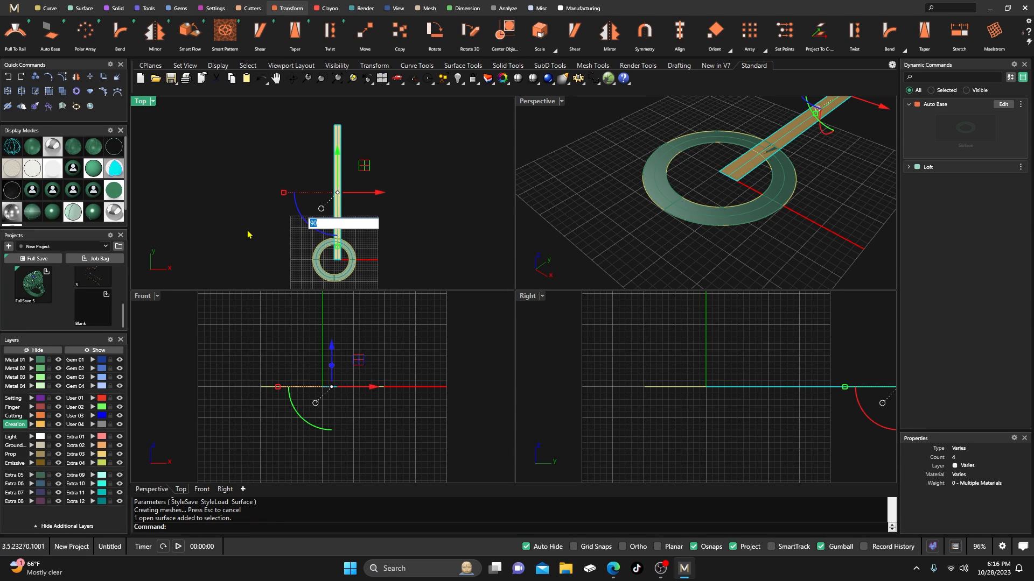
{"action": "key", "text": "Return"}
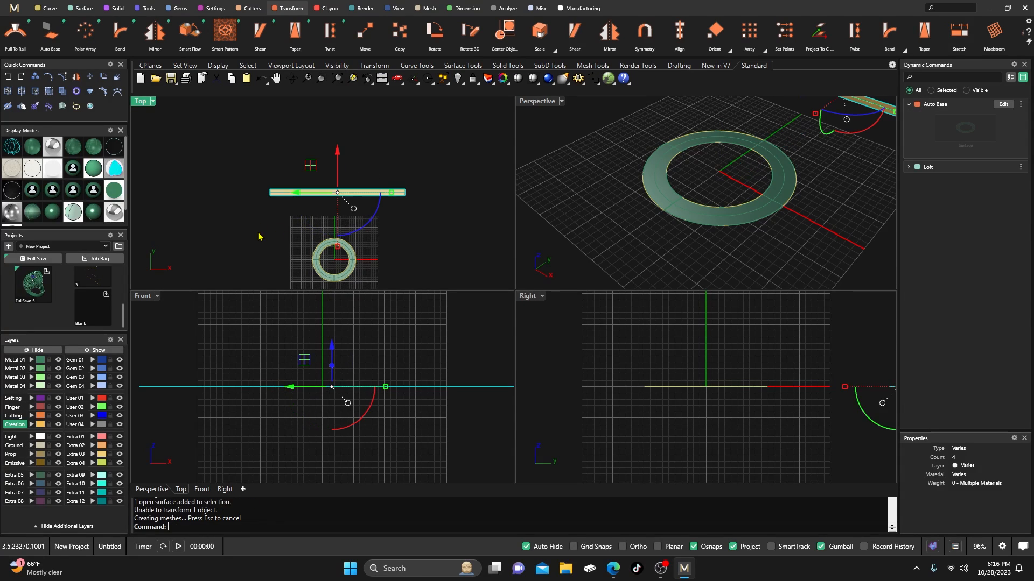
{"action": "left_click", "coordinate": [31, 450]}
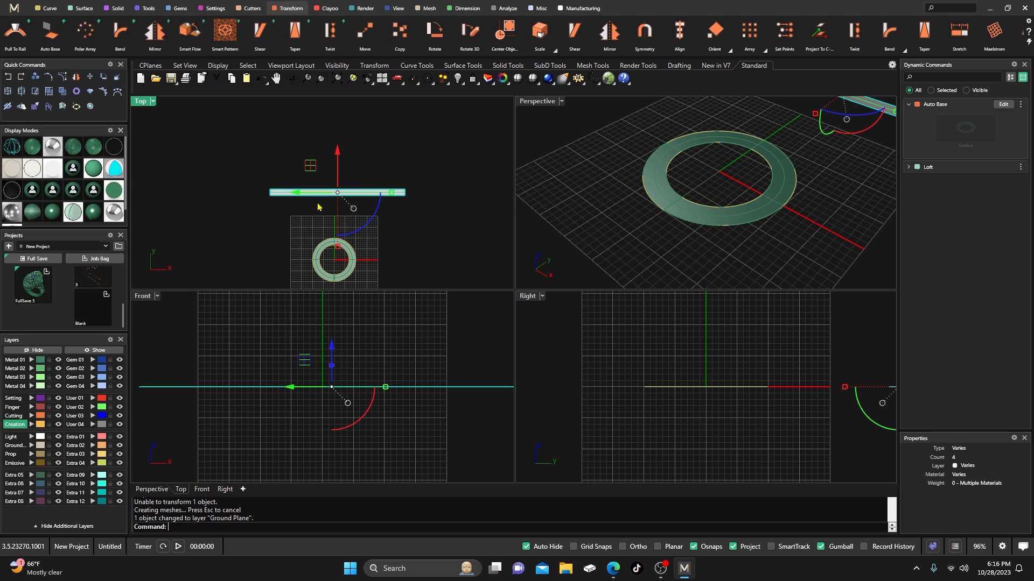
Move the horizontal base strip closer to the ring surface in the top view
{"action": "left_click_drag", "start_coordinate": [337, 161], "coordinate": [332, 185]}
{"action": "left_click", "coordinate": [308, 168]}
{"action": "scroll", "coordinate": [323, 234], "scroll_direction": "up", "scroll_amount": 6}
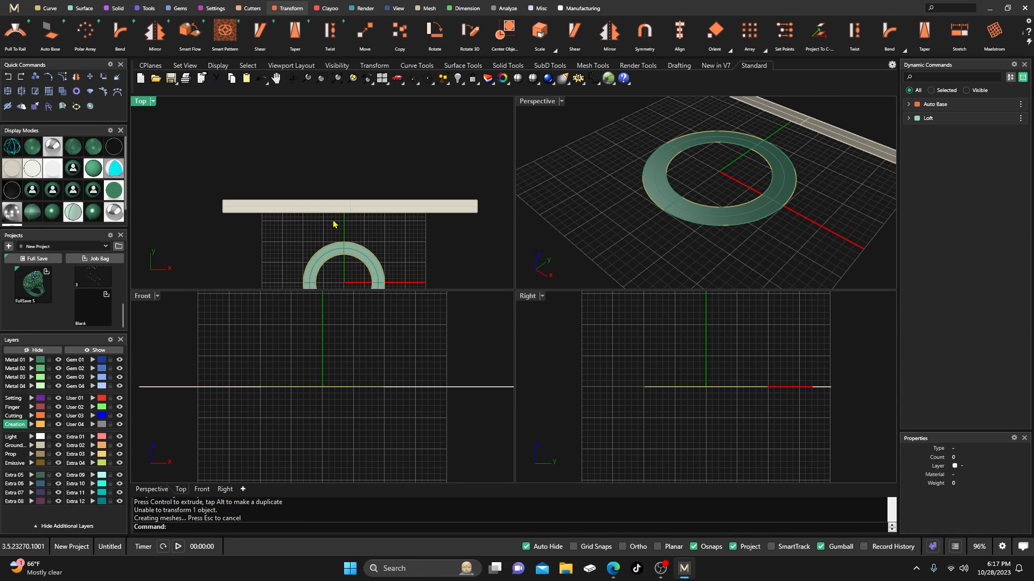
{"action": "scroll", "coordinate": [333, 221], "scroll_direction": "up", "scroll_amount": 4}
{"action": "scroll", "coordinate": [333, 221], "scroll_direction": "down", "scroll_amount": 4}
{"action": "right_click_drag", "start_coordinate": [333, 222], "coordinate": [333, 206]}
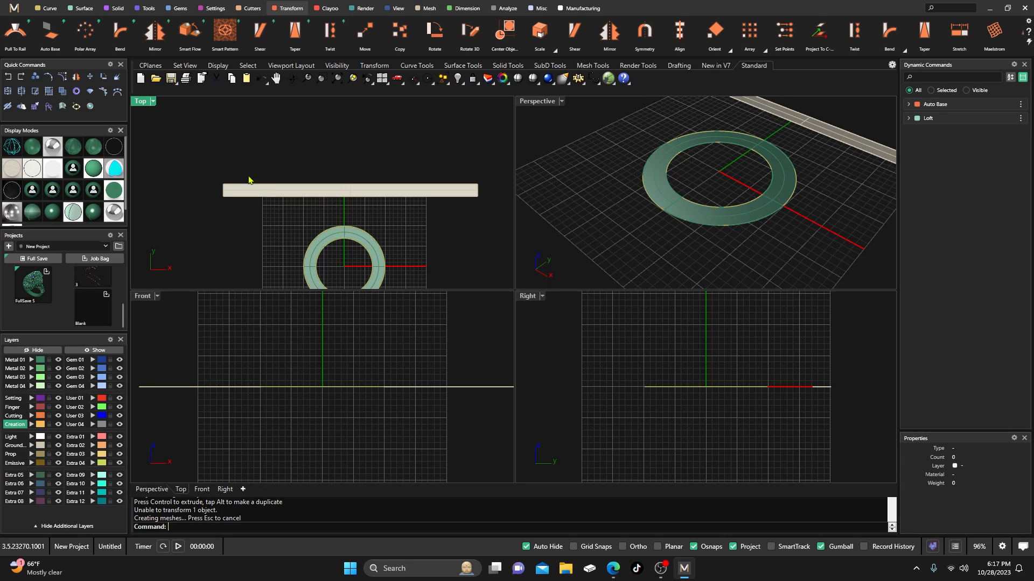
Draw a line between the midpoints of the base strip's short ends and hide the Ground Plane layer
{"action": "left_click", "coordinate": [48, 9]}
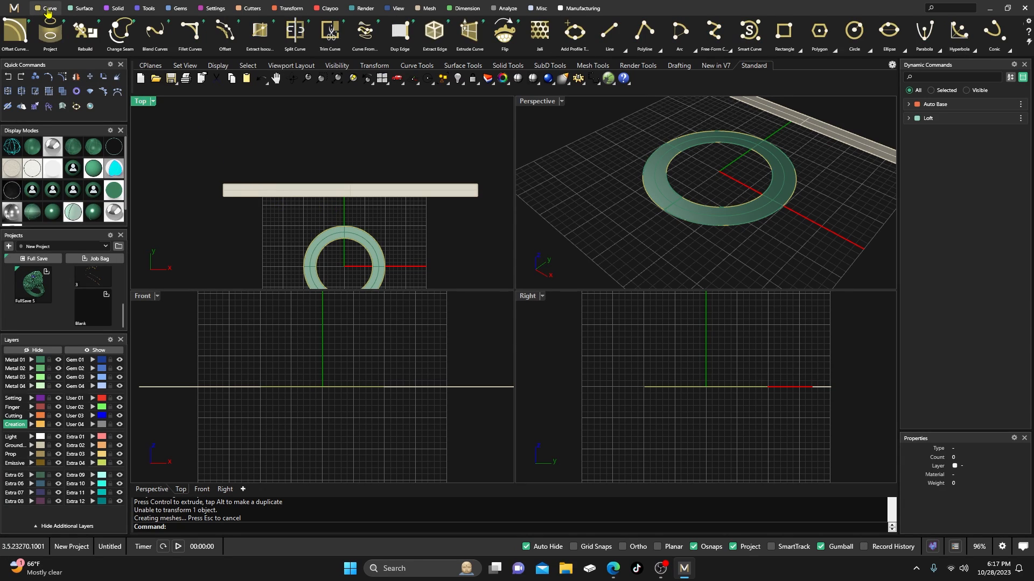
{"action": "left_click", "coordinate": [609, 33]}
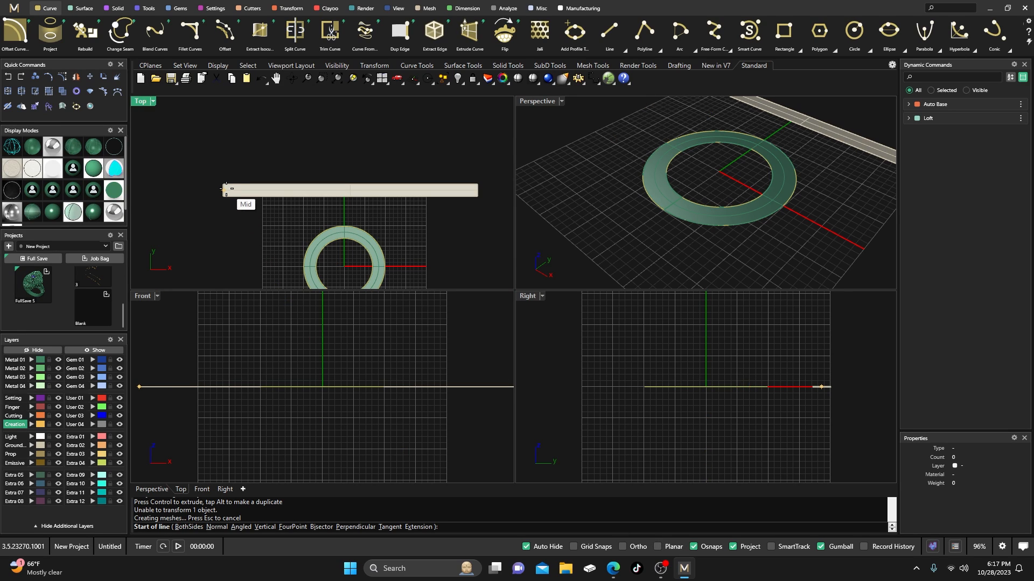
{"action": "left_click", "coordinate": [225, 189]}
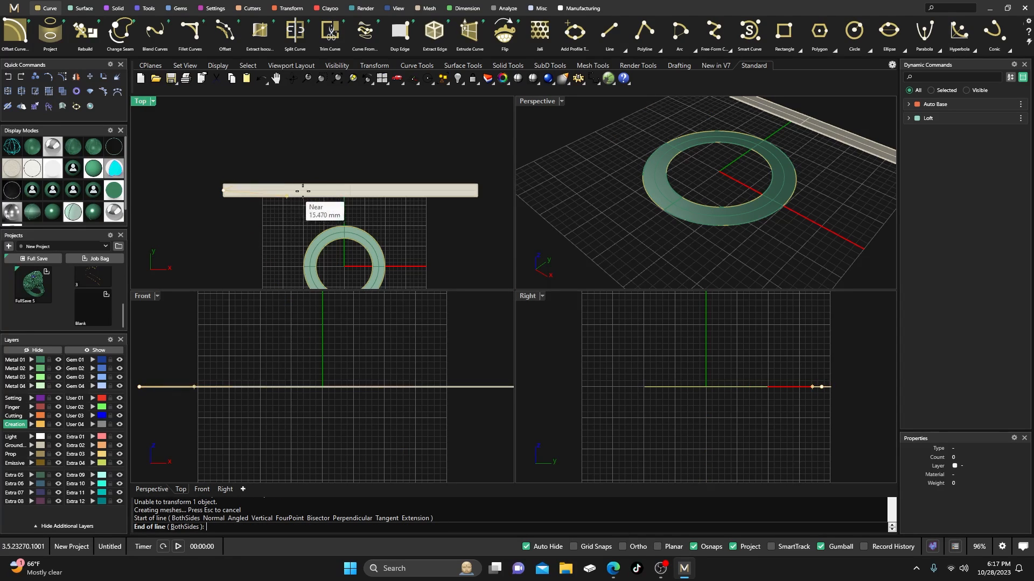
{"action": "left_click", "coordinate": [476, 190]}
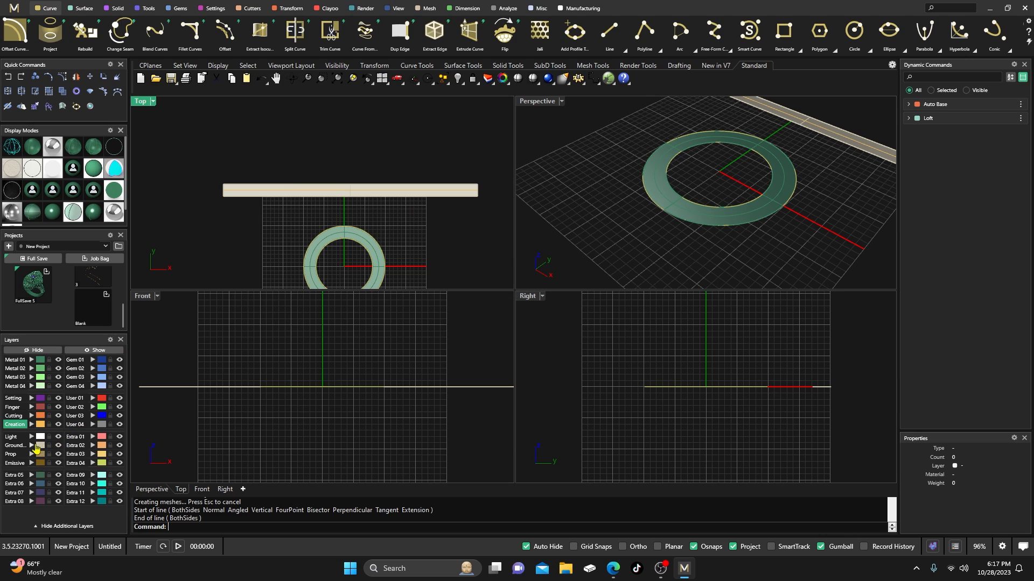
{"action": "left_click", "coordinate": [58, 446]}
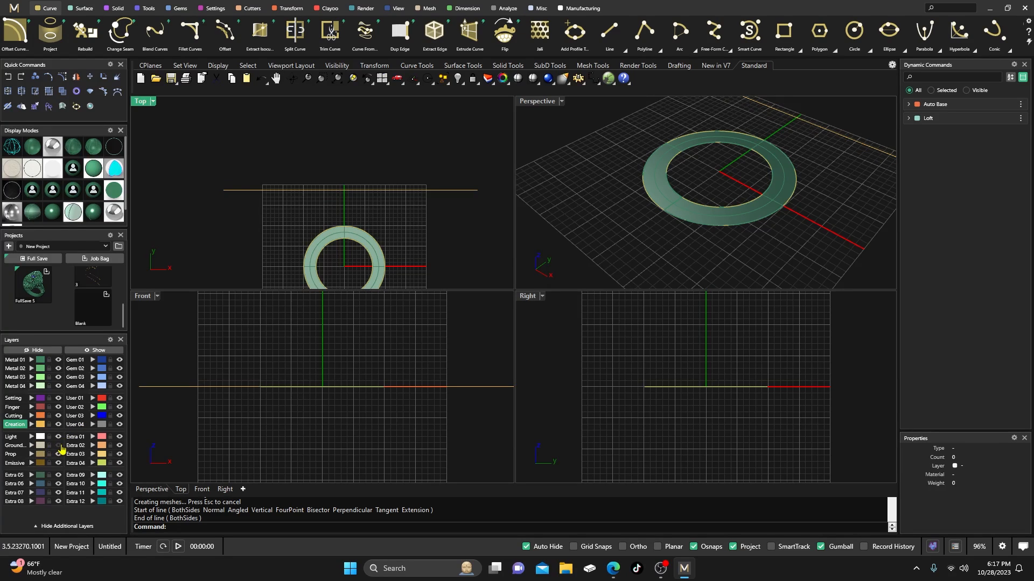
Start Profile Placer on the new straight line with the placement method set to Z
{"action": "left_click", "coordinate": [383, 191]}
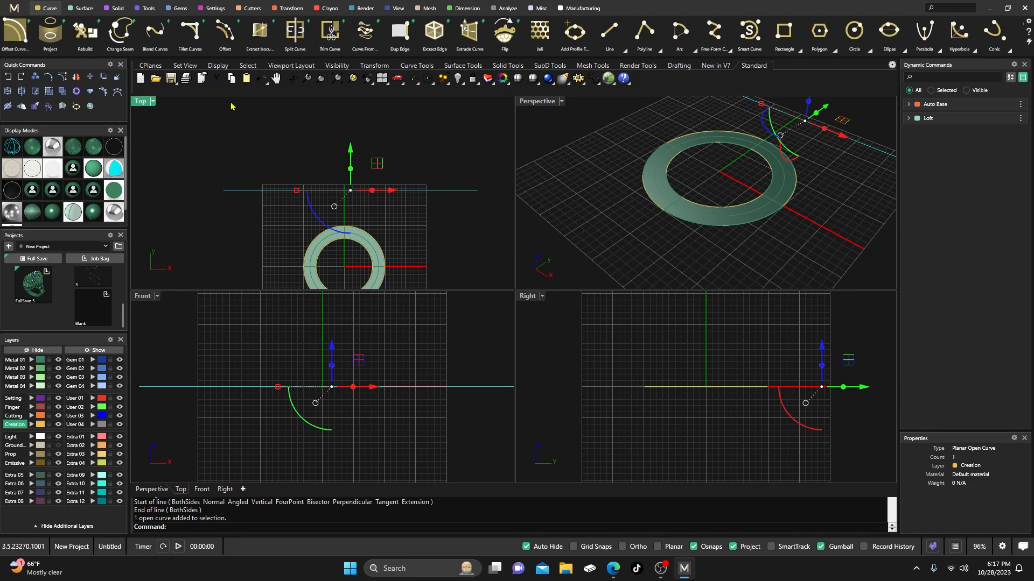
{"action": "left_click", "coordinate": [149, 9]}
{"action": "left_click", "coordinate": [434, 32]}
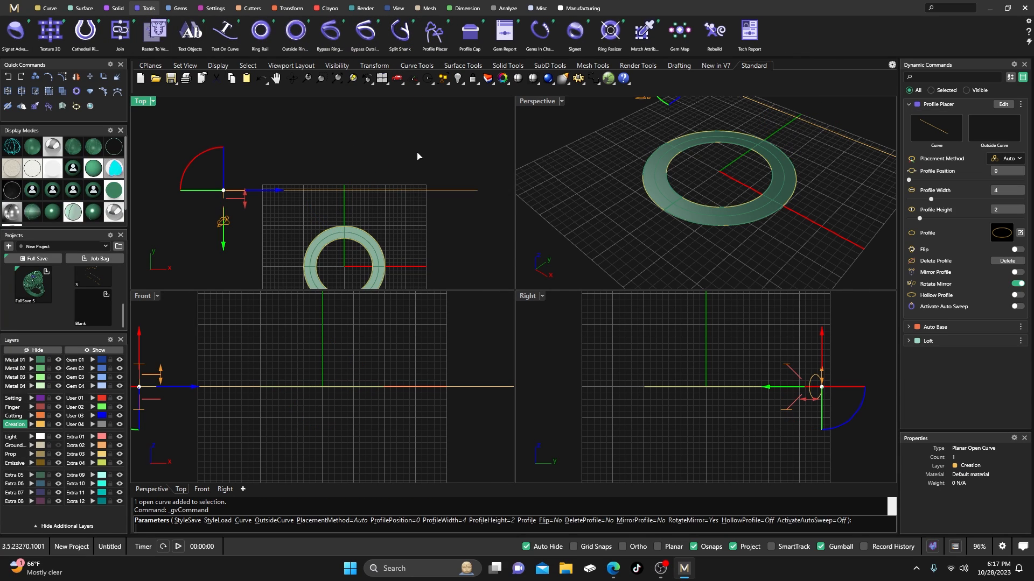
{"action": "left_click", "coordinate": [1007, 159]}
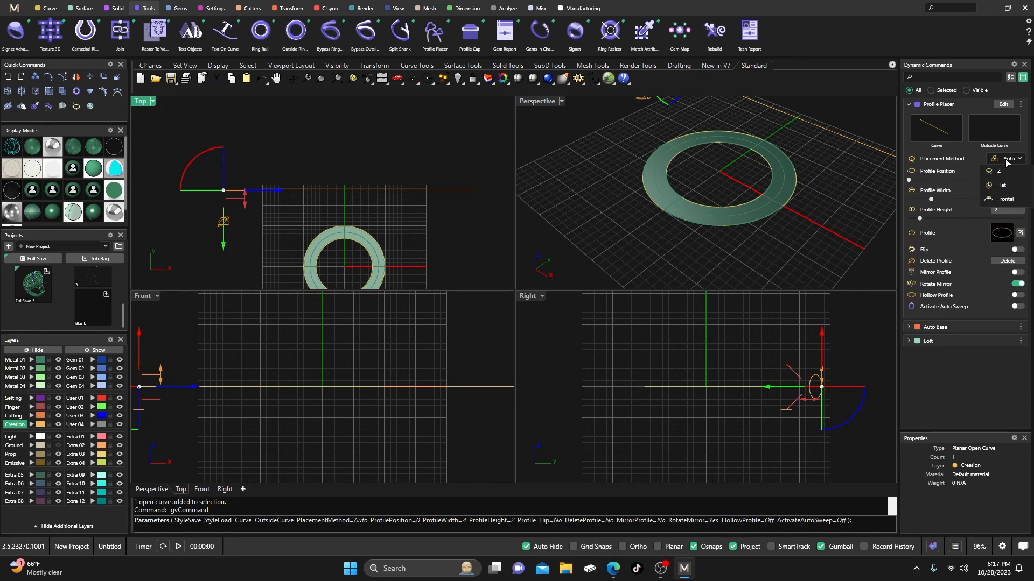
{"action": "left_click", "coordinate": [995, 222]}
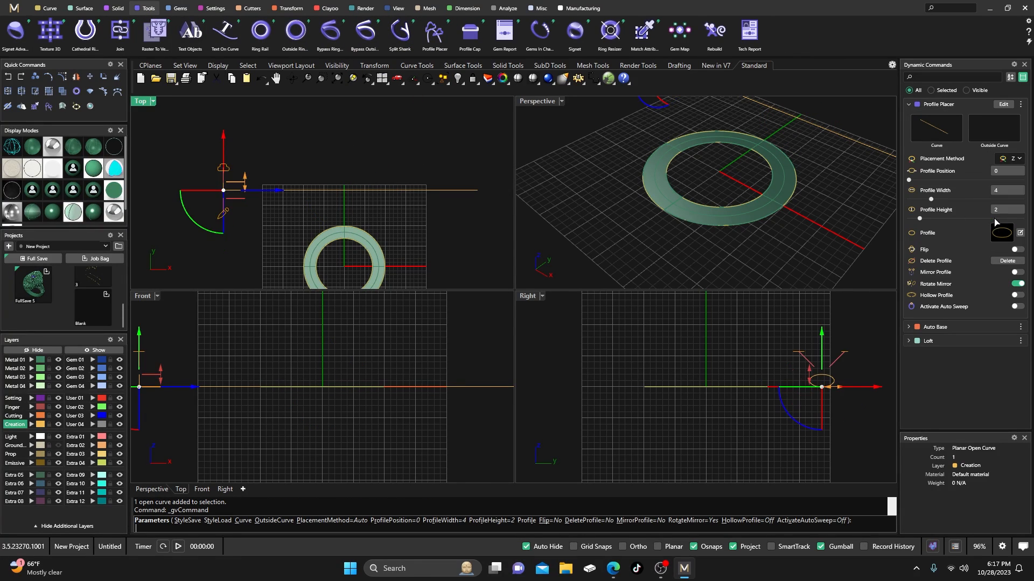
Replace the placed oval profile with a rectangular one from the Shank profile library
{"action": "double_click", "coordinate": [537, 101]}
{"action": "scroll", "coordinate": [477, 310], "scroll_direction": "down", "scroll_amount": 3}
{"action": "right_click_drag", "start_coordinate": [477, 309], "coordinate": [504, 251]}
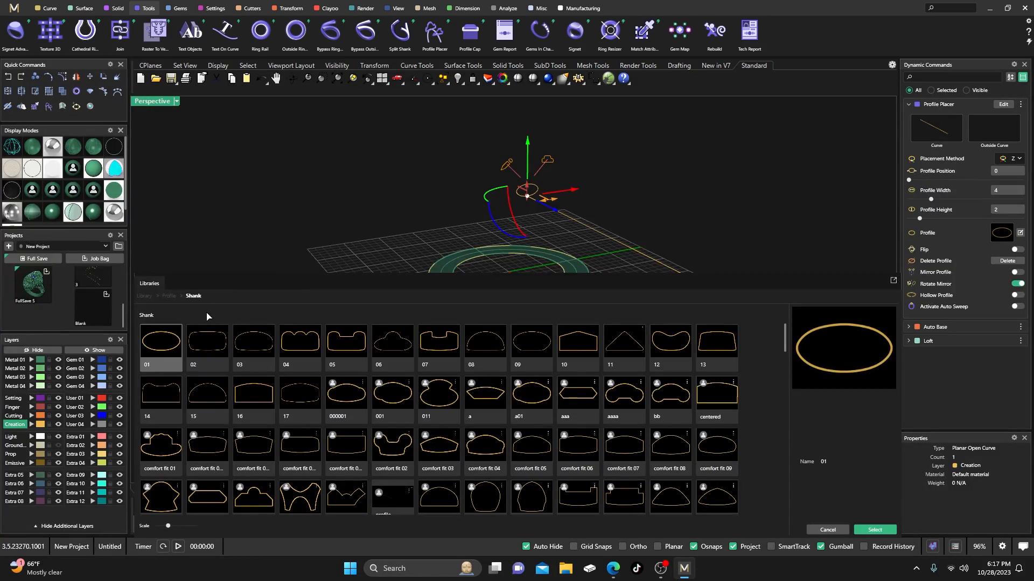
{"action": "scroll", "coordinate": [208, 340], "scroll_direction": "down", "scroll_amount": 10}
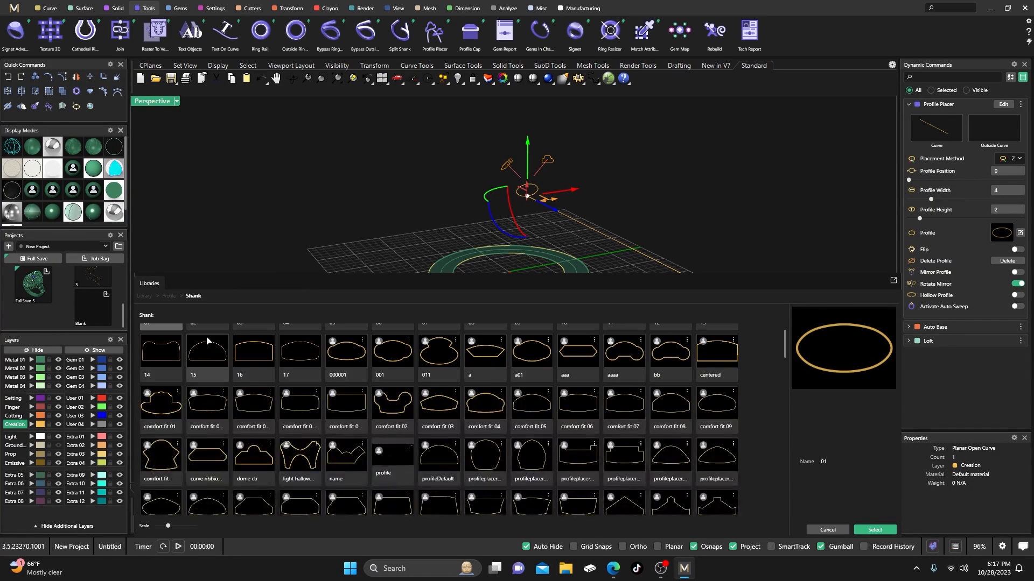
{"action": "scroll", "coordinate": [208, 341], "scroll_direction": "down", "scroll_amount": 8}
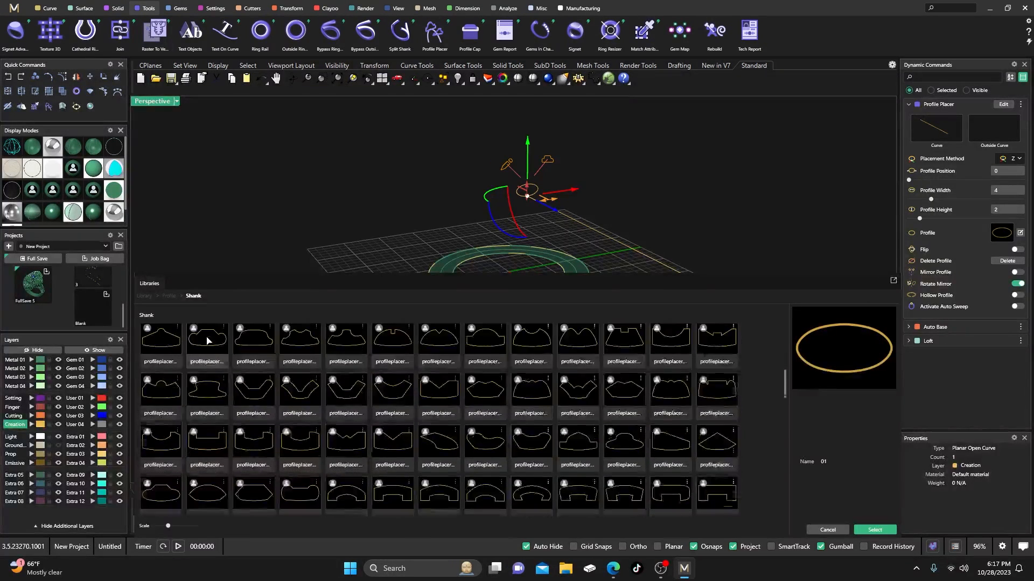
{"action": "scroll", "coordinate": [208, 341], "scroll_direction": "down", "scroll_amount": 6}
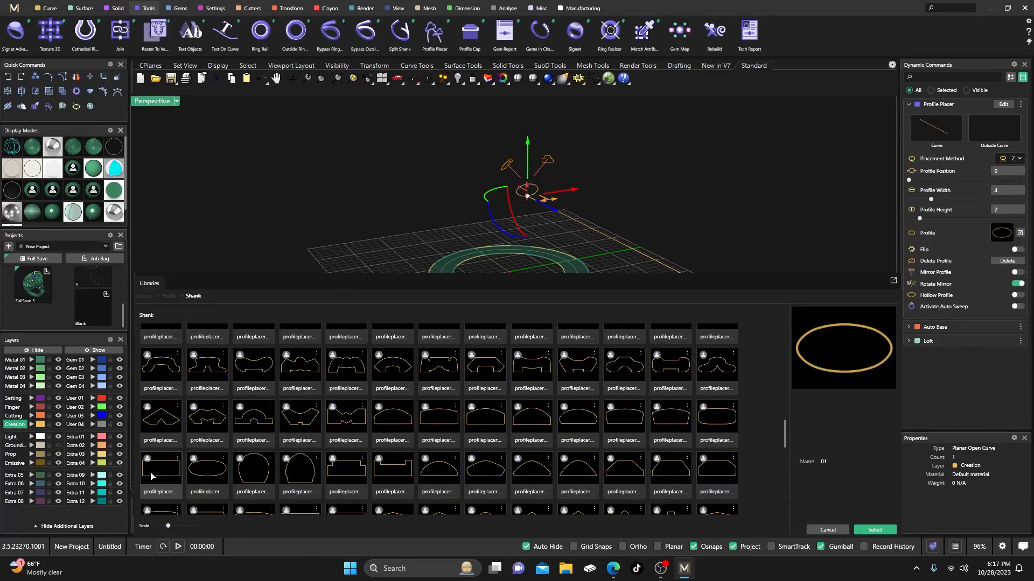
{"action": "double_click", "coordinate": [155, 473]}
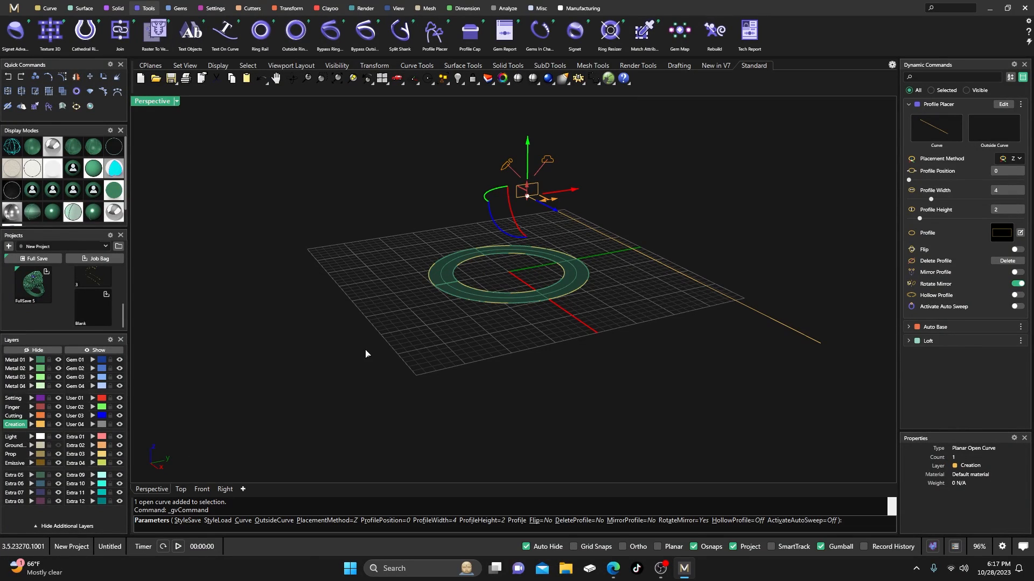
{"action": "scroll", "coordinate": [571, 211], "scroll_direction": "up", "scroll_amount": 5}
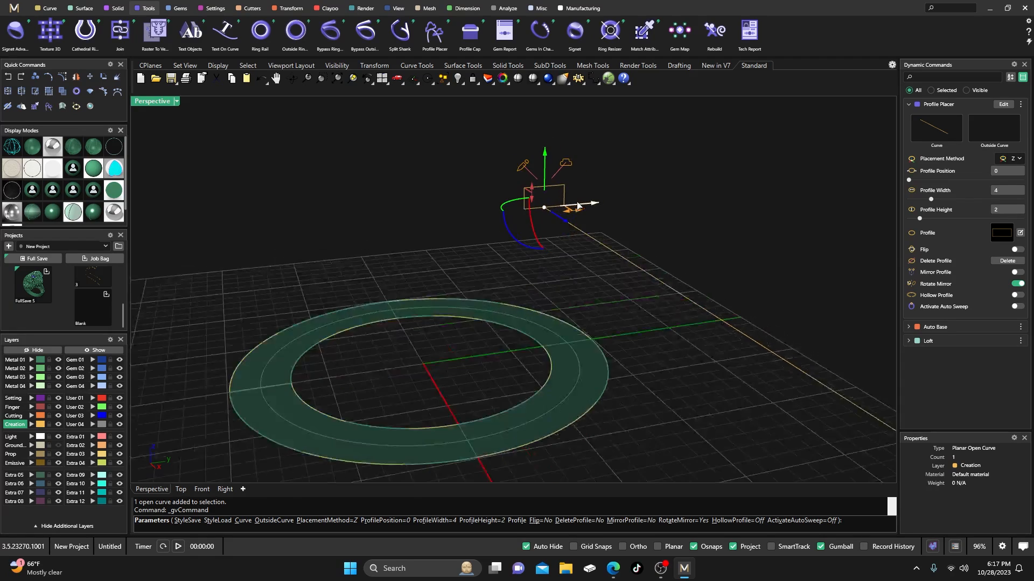
Resize the rectangular profile at the line's start to a width of 3 mm and a height of 3 mm
{"action": "scroll", "coordinate": [571, 211], "scroll_direction": "up", "scroll_amount": 2}
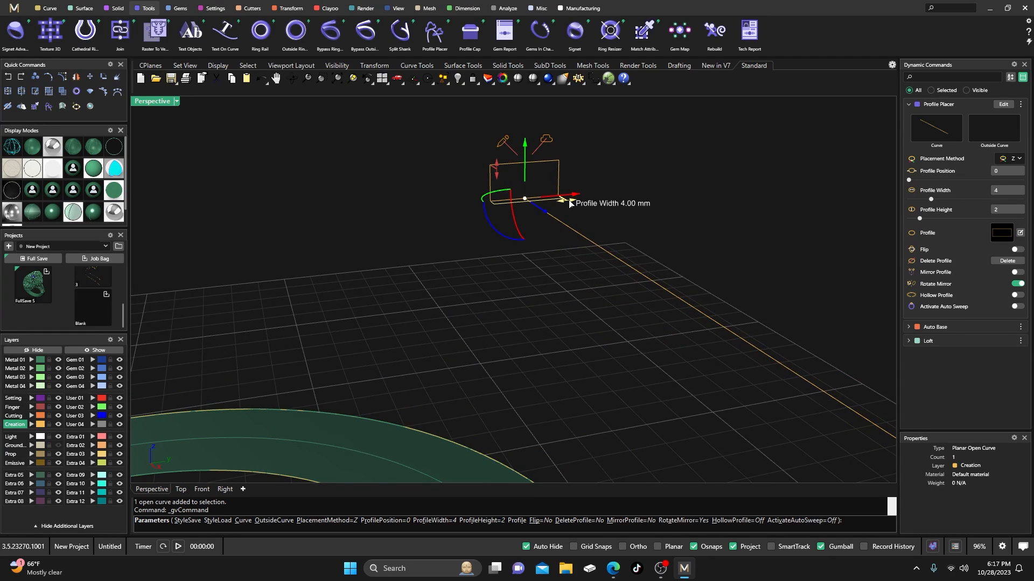
{"action": "left_click_drag", "start_coordinate": [570, 202], "coordinate": [550, 203]}
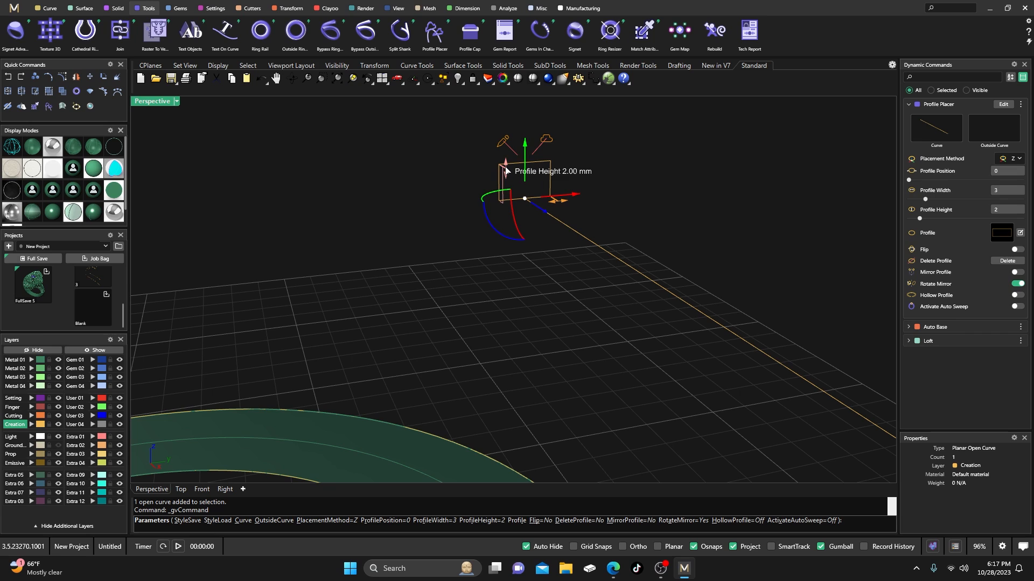
{"action": "left_click_drag", "start_coordinate": [506, 171], "coordinate": [507, 152]}
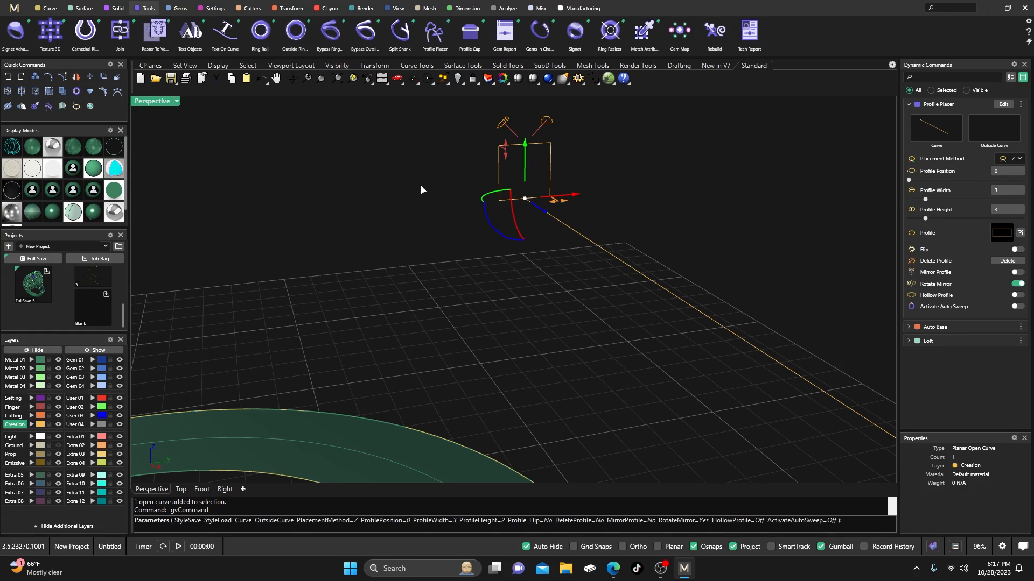
Place a second 3 by 3 mm profile at the opposite end of the line, at profile position 1, and finish Profile Placer
{"action": "scroll", "coordinate": [408, 192], "scroll_direction": "down", "scroll_amount": 2}
{"action": "scroll", "coordinate": [408, 192], "scroll_direction": "down", "scroll_amount": 3}
{"action": "scroll", "coordinate": [441, 228], "scroll_direction": "up", "scroll_amount": 2}
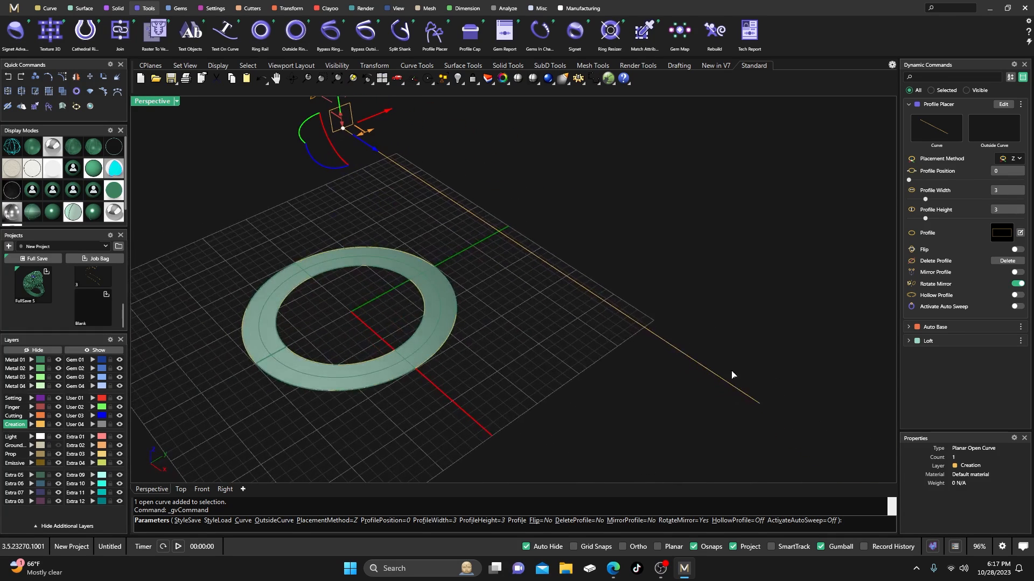
{"action": "left_click", "coordinate": [760, 406]}
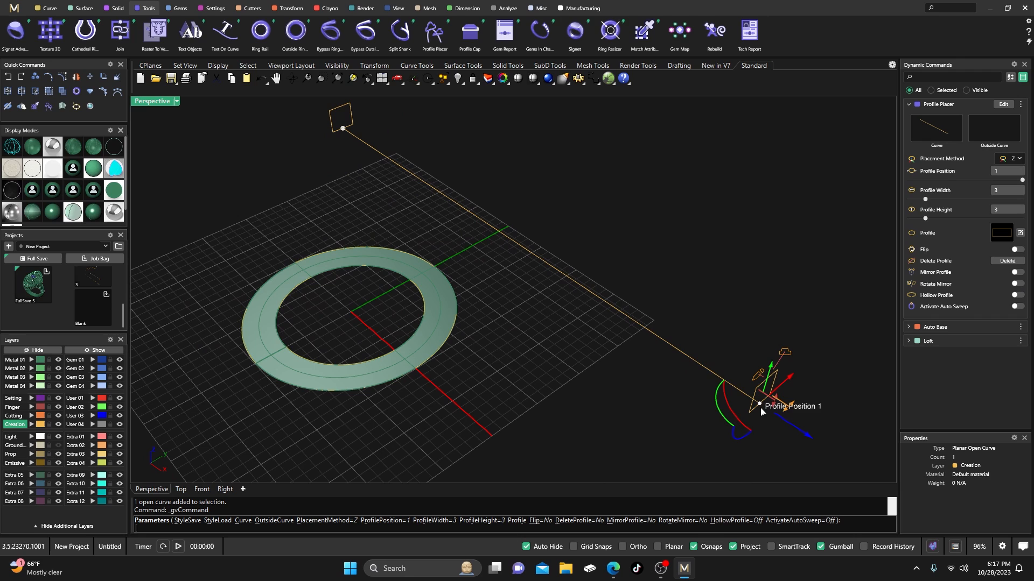
{"action": "right_click", "coordinate": [607, 386]}
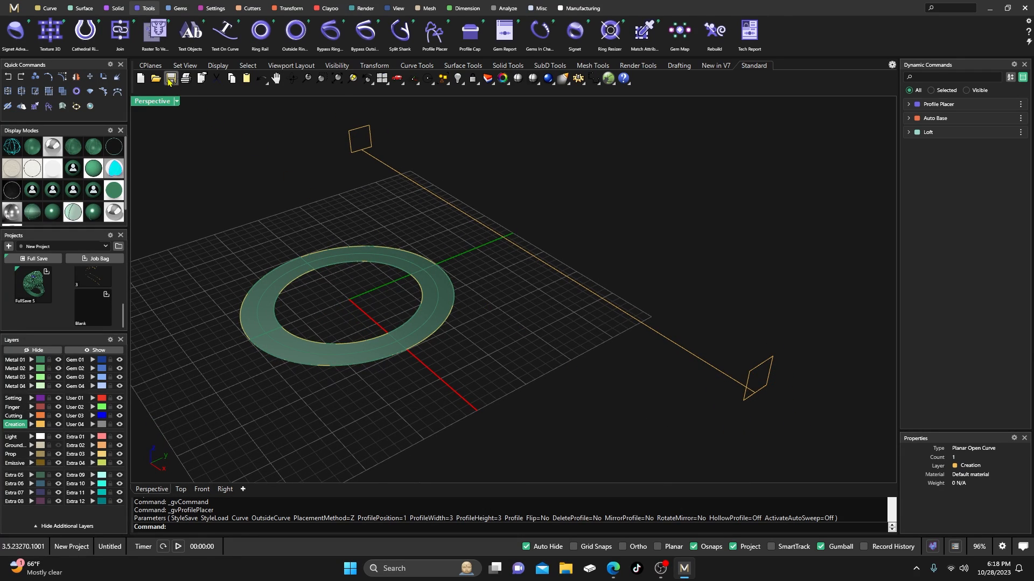
Sweep the two square profiles along the straight line with Sweep 1, with Mirror Cap and Enable Start Dome turned off
{"action": "left_click", "coordinate": [83, 8]}
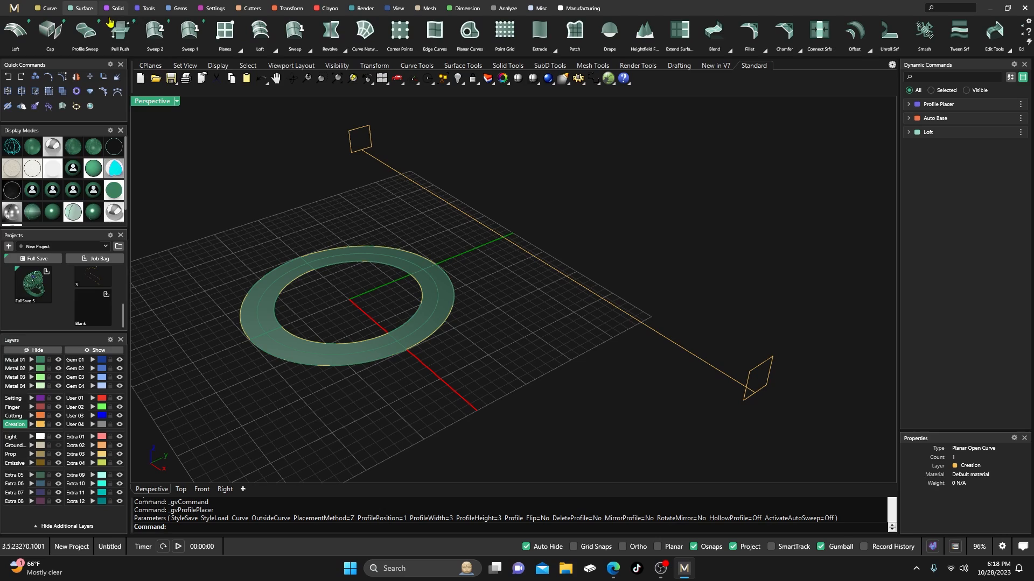
{"action": "left_click", "coordinate": [189, 32]}
{"action": "left_click", "coordinate": [395, 175]}
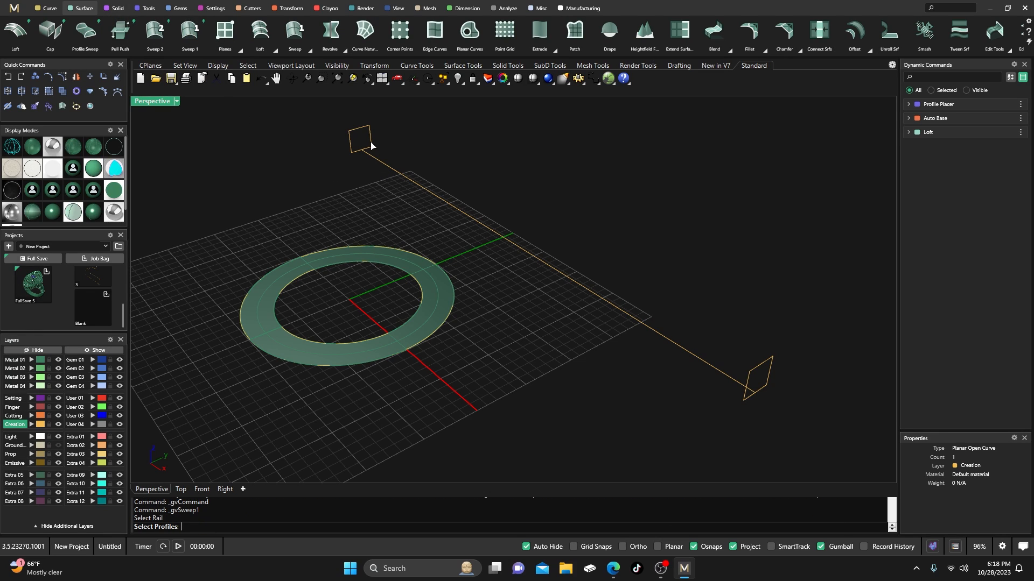
{"action": "left_click", "coordinate": [371, 143]}
{"action": "left_click", "coordinate": [761, 366]}
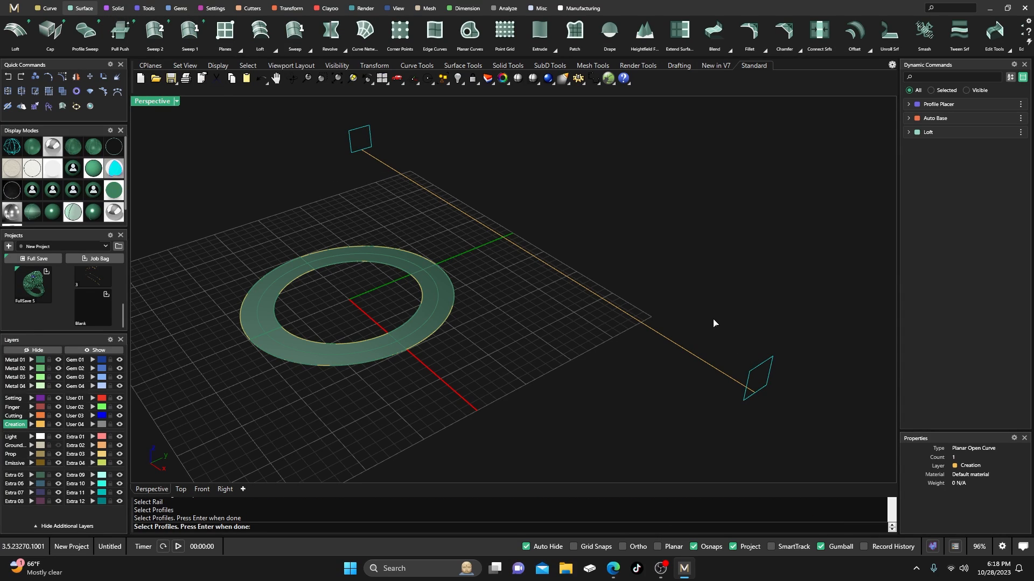
{"action": "key", "text": "Return"}
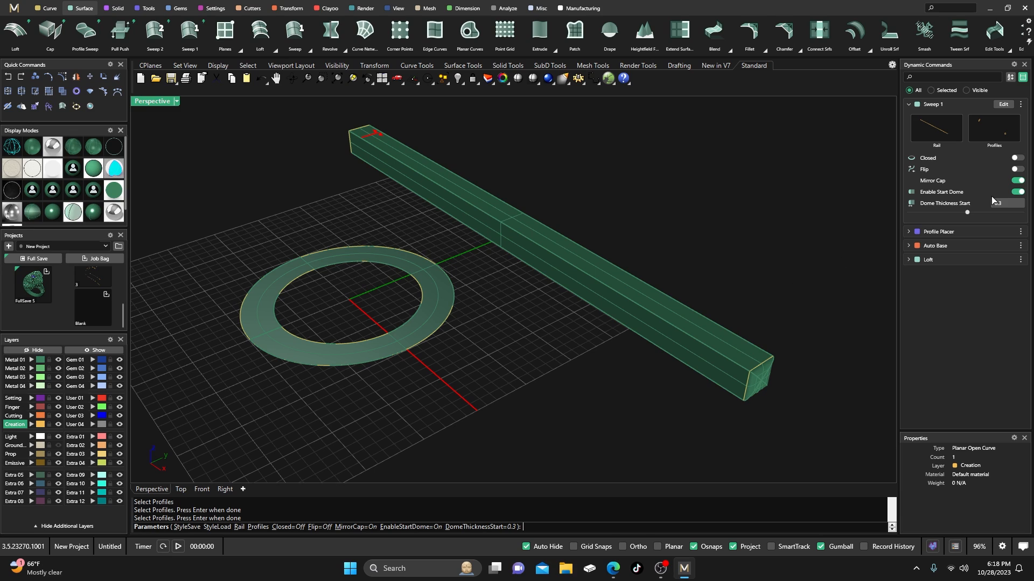
{"action": "left_click", "coordinate": [1017, 180]}
{"action": "left_click", "coordinate": [1017, 192]}
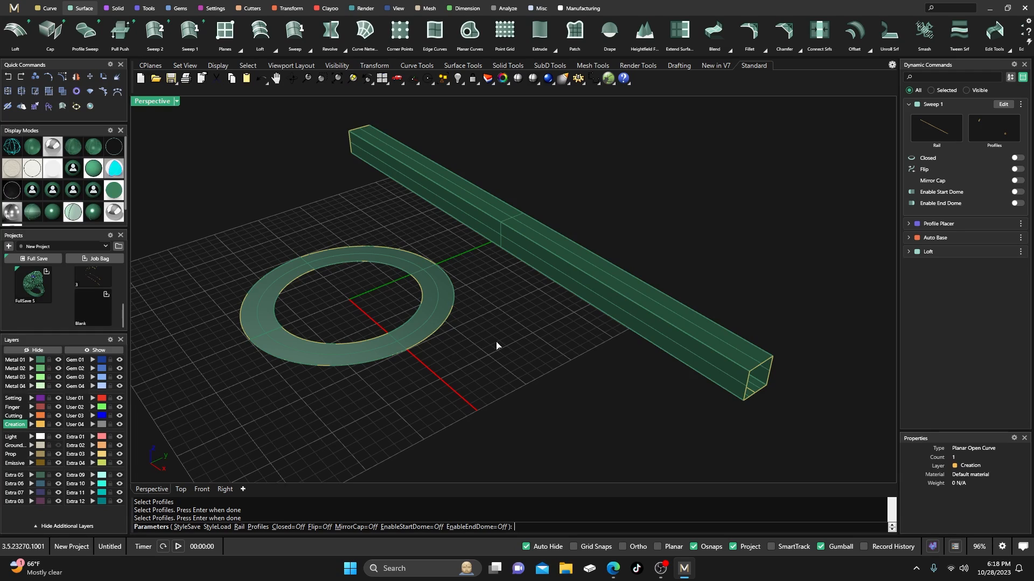
{"action": "key", "text": "Return"}
Twist the swept square bar by an angle of 360 about its long axis, using its end face as the side
{"action": "scroll", "coordinate": [481, 340], "scroll_direction": "down", "scroll_amount": 2}
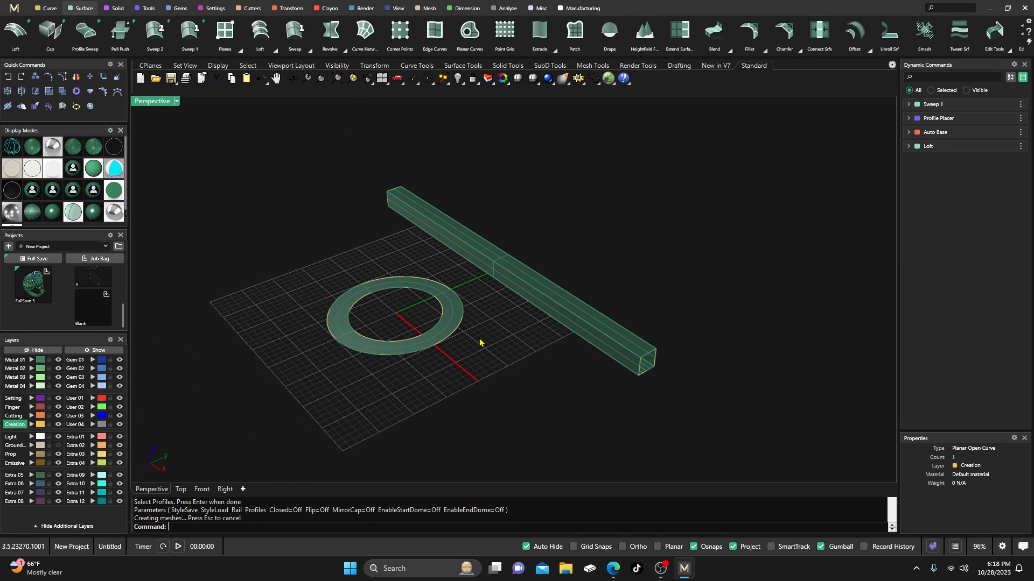
{"action": "left_click", "coordinate": [542, 298]}
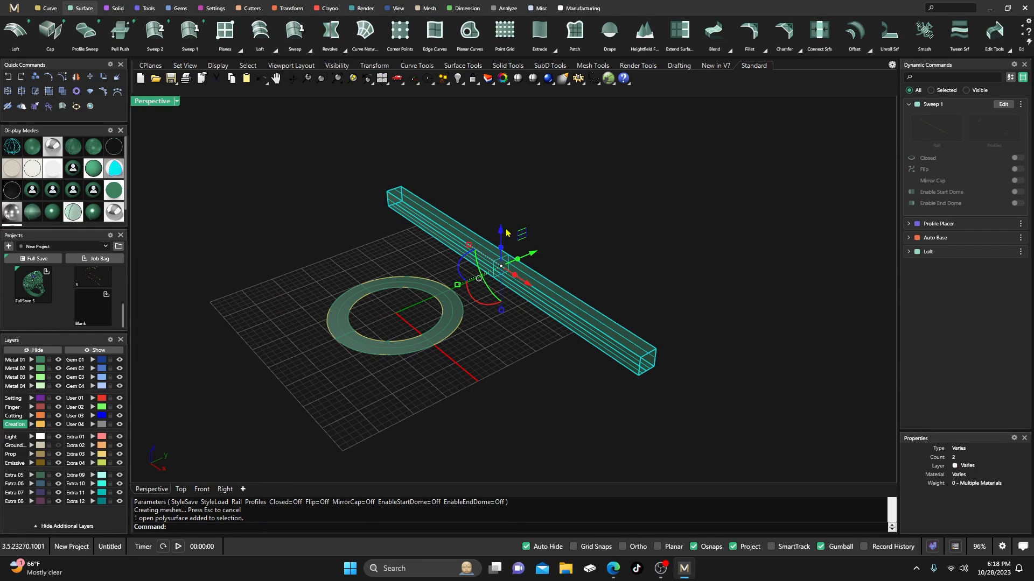
{"action": "left_click", "coordinate": [291, 8]}
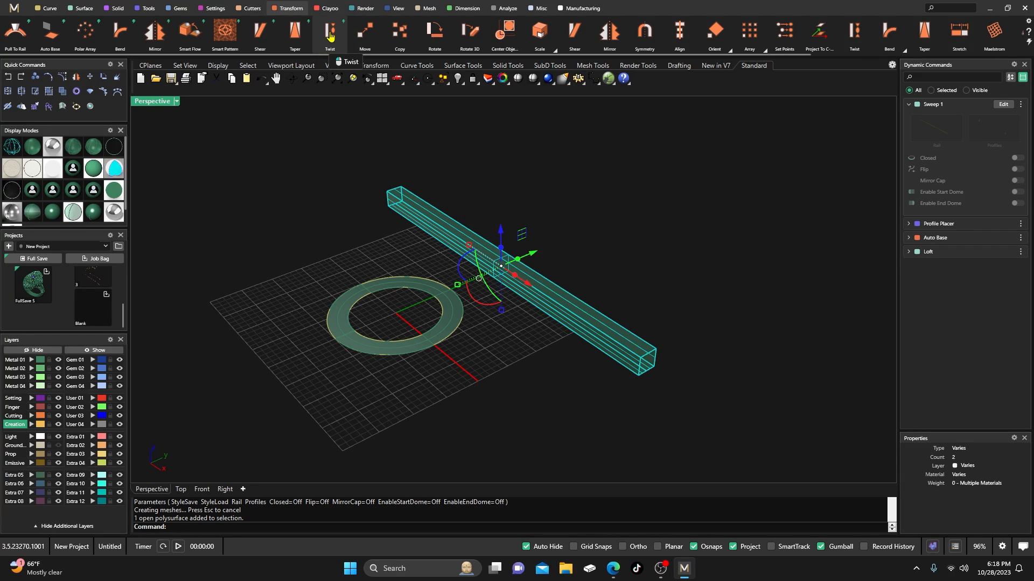
{"action": "left_click", "coordinate": [330, 37]}
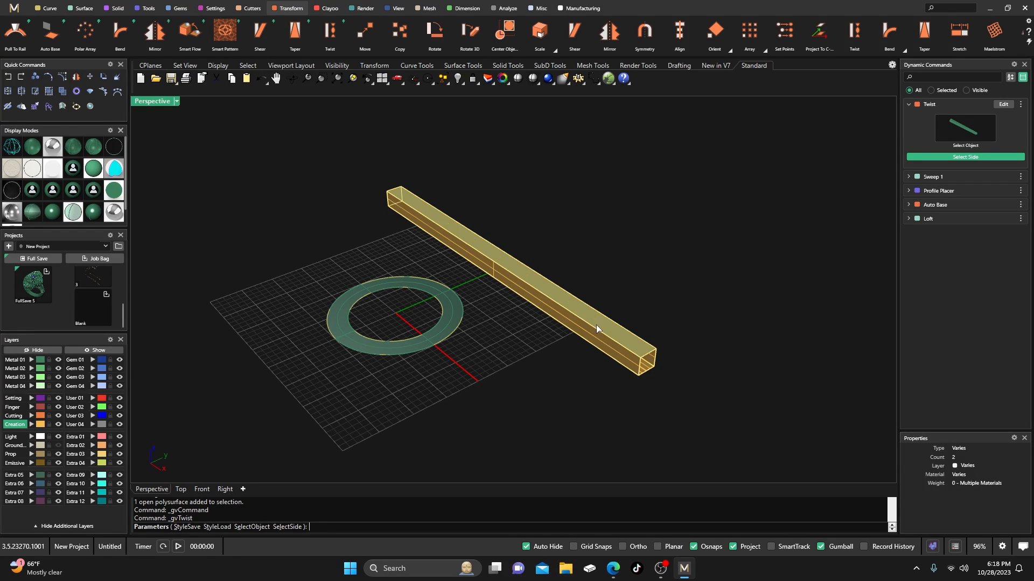
{"action": "scroll", "coordinate": [500, 345], "scroll_direction": "down", "scroll_amount": 4}
{"action": "mouse_move", "coordinate": [516, 367]}
{"action": "right_mouse_down"}
{"action": "mouse_move", "coordinate": [503, 350]}
{"action": "mouse_move", "coordinate": [554, 358]}
{"action": "right_mouse_up"}
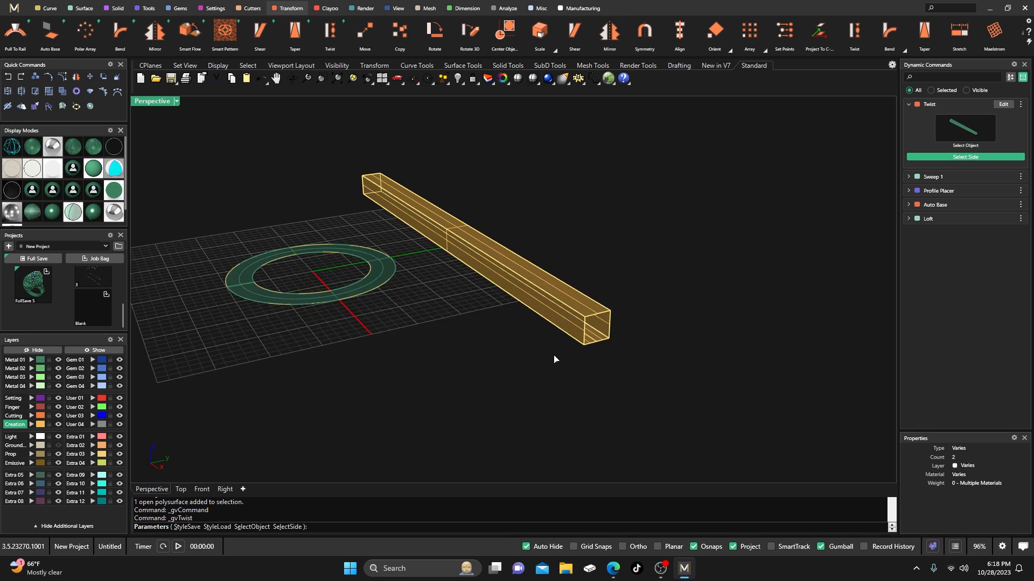
{"action": "left_click", "coordinate": [599, 332]}
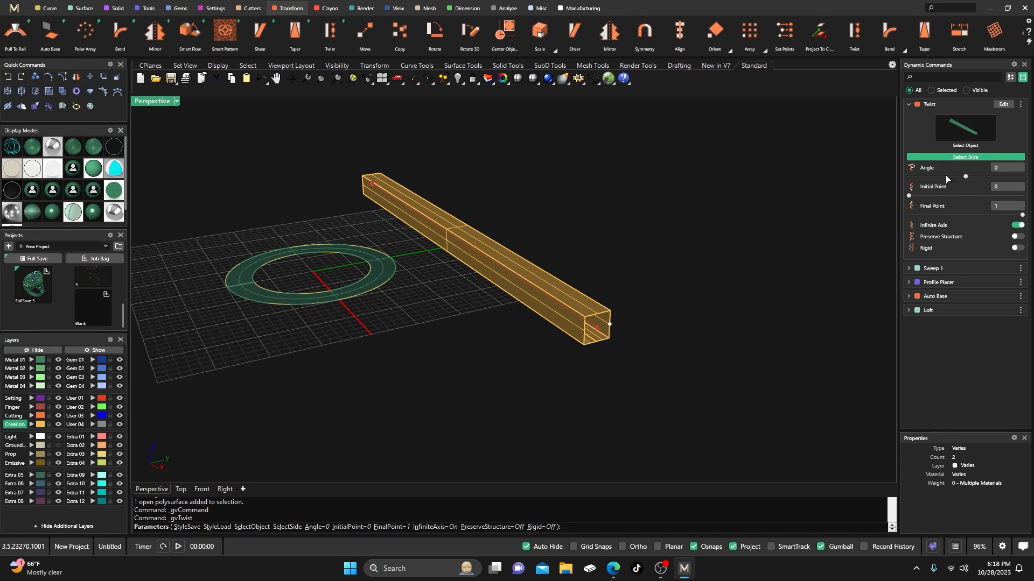
{"action": "left_click", "coordinate": [996, 168]}
{"action": "type", "text": "360"}
{"action": "key", "text": "Tab"}
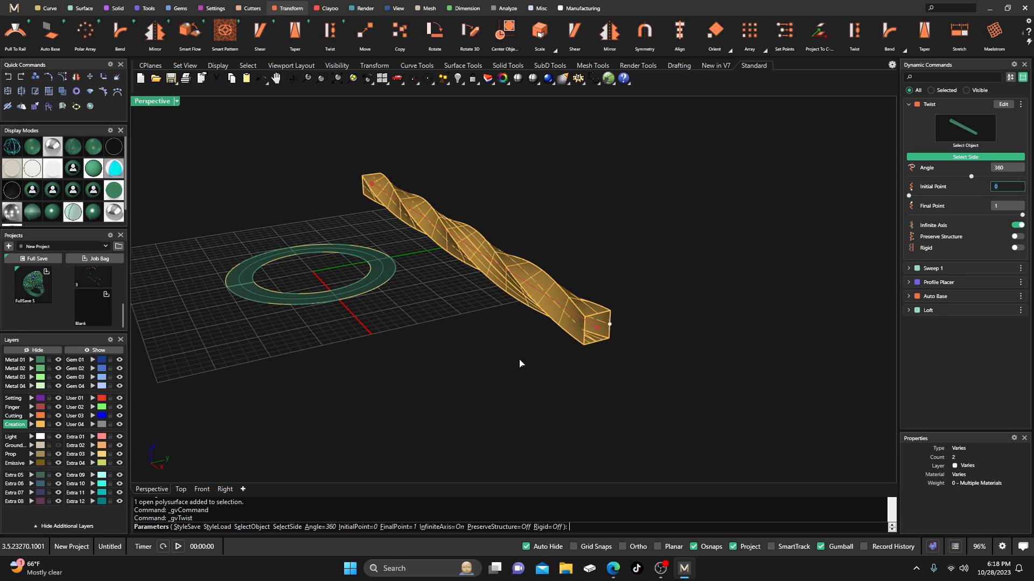
{"action": "key", "text": "Return"}
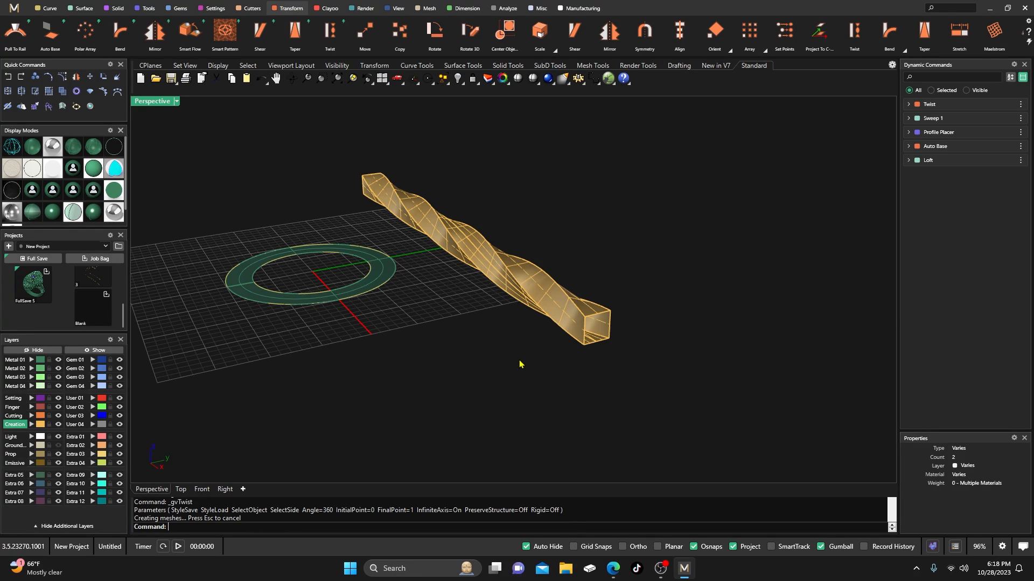
Move the twisted bar to the Metal 02 layer and show the Ground Plane layer
{"action": "left_click", "coordinate": [524, 284]}
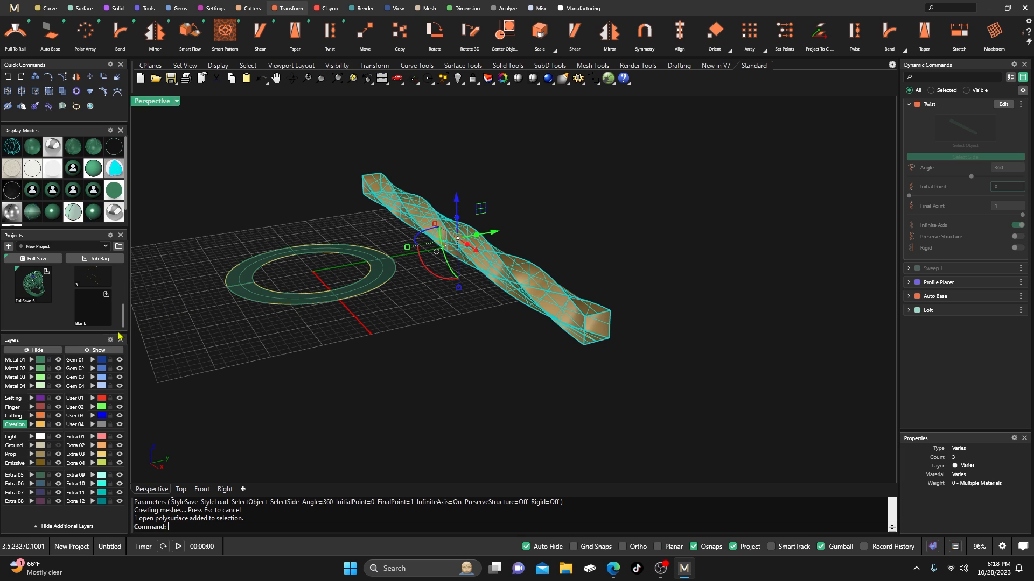
{"action": "left_click", "coordinate": [33, 369]}
{"action": "scroll", "coordinate": [466, 328], "scroll_direction": "down", "scroll_amount": 6}
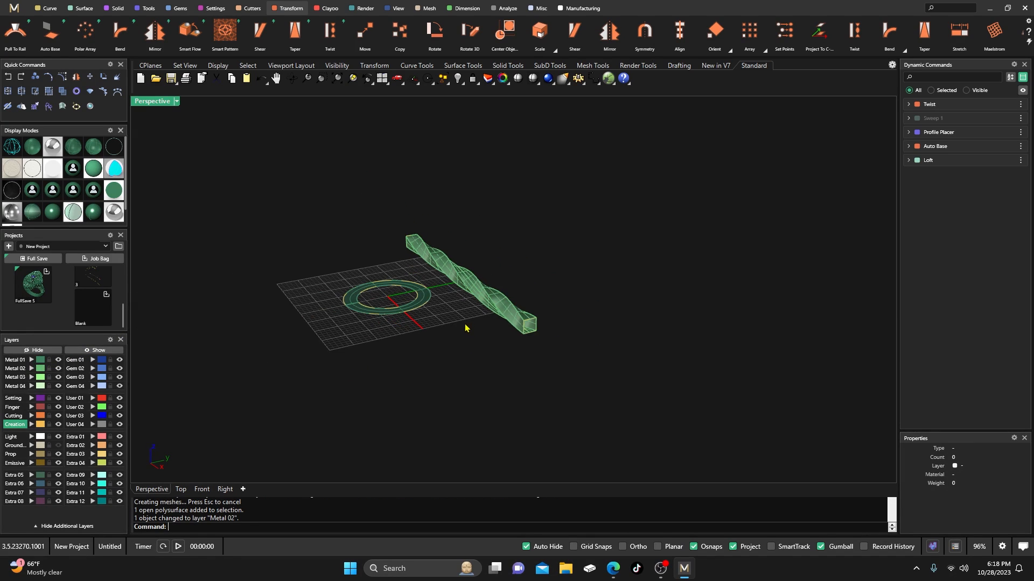
{"action": "right_click_drag", "start_coordinate": [466, 327], "coordinate": [512, 344]}
{"action": "scroll", "coordinate": [503, 260], "scroll_direction": "down", "scroll_amount": 6}
{"action": "right_click_drag", "start_coordinate": [502, 259], "coordinate": [495, 290]}
{"action": "scroll", "coordinate": [483, 303], "scroll_direction": "up", "scroll_amount": 6}
{"action": "scroll", "coordinate": [462, 264], "scroll_direction": "up", "scroll_amount": 3}
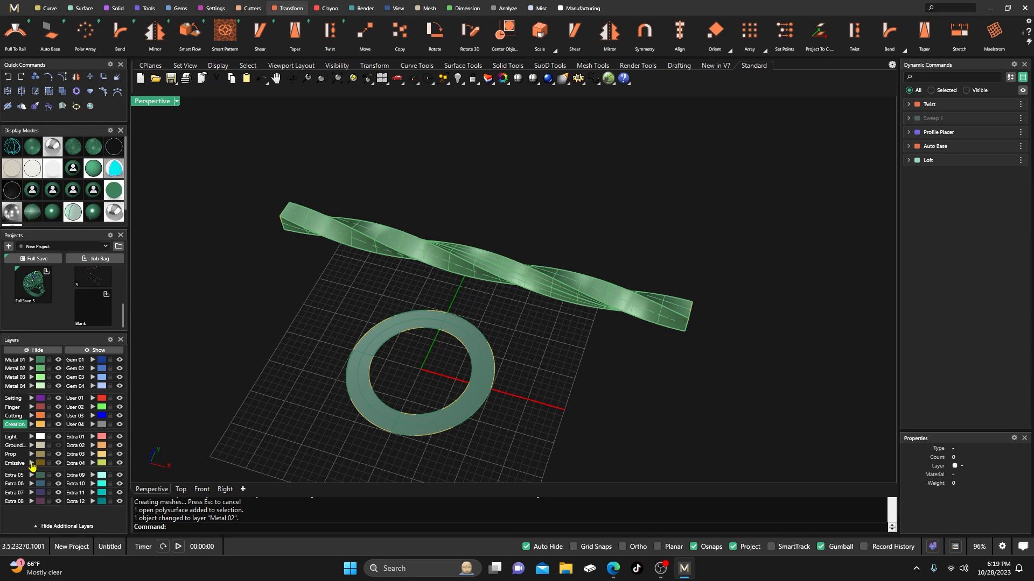
{"action": "left_click", "coordinate": [58, 445]}
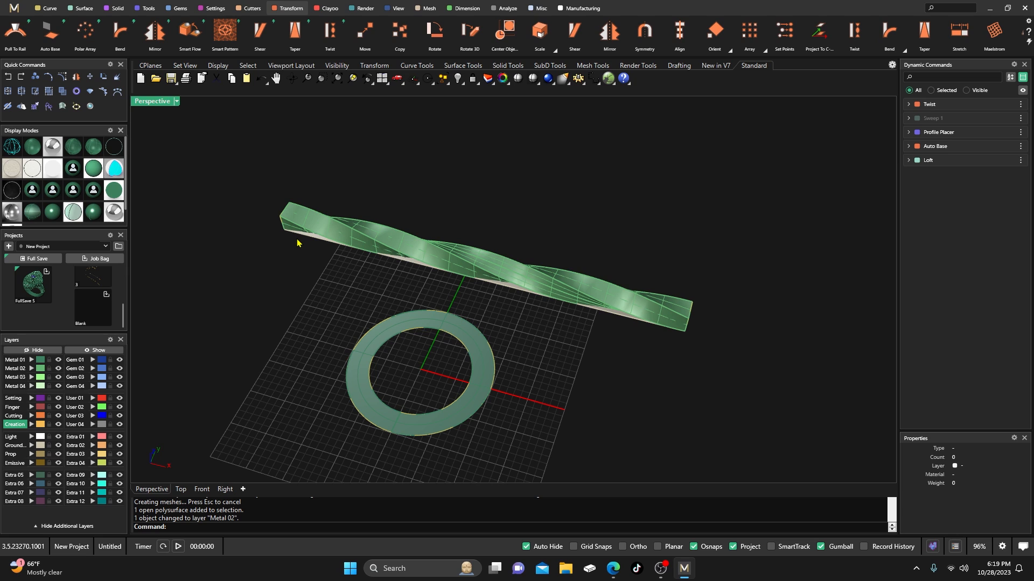
Start Smart Flow with the flat strip under the twisted bar as base surface and the ring surface as destination
{"action": "left_click", "coordinate": [190, 32]}
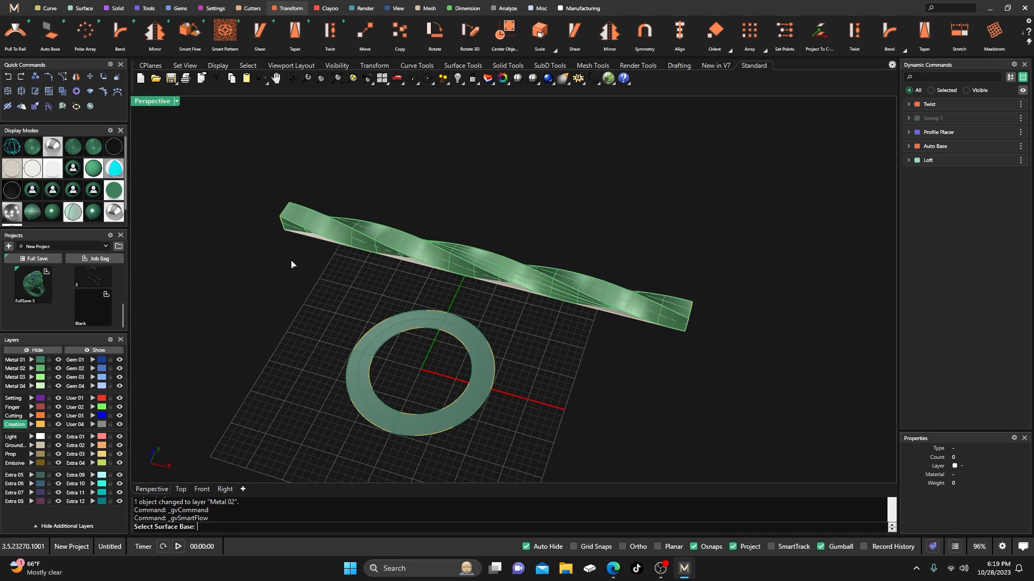
{"action": "scroll", "coordinate": [290, 263], "scroll_direction": "up", "scroll_amount": 5}
{"action": "left_click", "coordinate": [313, 217]}
{"action": "scroll", "coordinate": [302, 286], "scroll_direction": "down", "scroll_amount": 3}
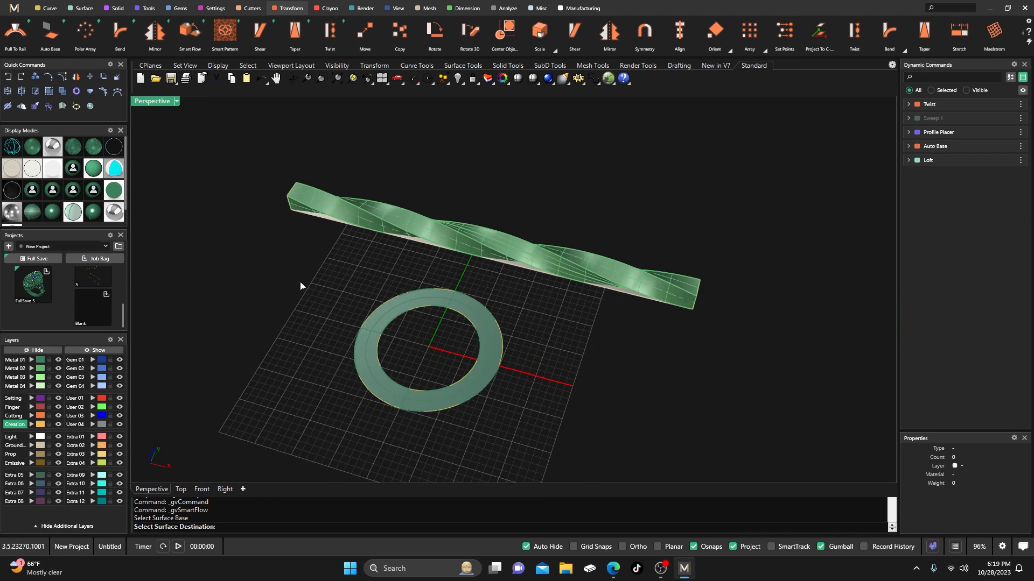
{"action": "scroll", "coordinate": [383, 415], "scroll_direction": "up", "scroll_amount": 5}
{"action": "left_click", "coordinate": [399, 380]}
{"action": "scroll", "coordinate": [336, 385], "scroll_direction": "down", "scroll_amount": 3}
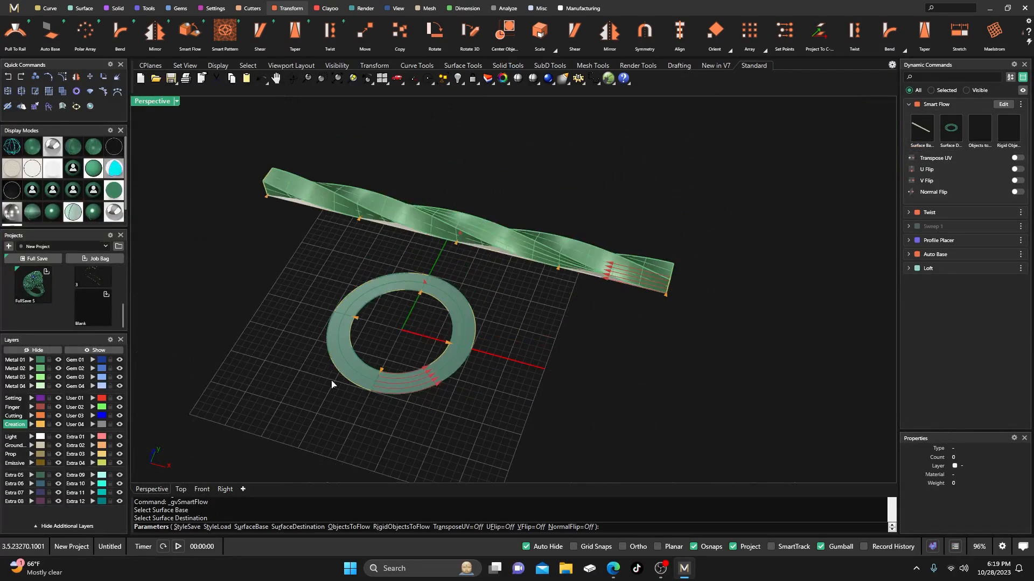
Set the twisted bar as the object to flow and apply the Smart Flow onto the ring surface
{"action": "left_click", "coordinate": [979, 133]}
{"action": "left_click", "coordinate": [567, 250]}
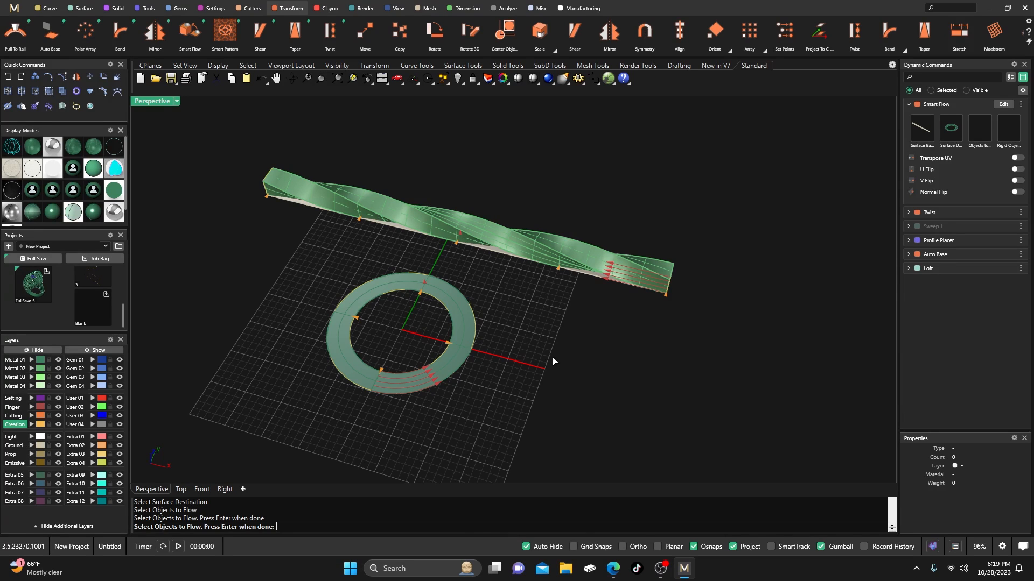
{"action": "key", "text": "Return"}
{"action": "scroll", "coordinate": [431, 266], "scroll_direction": "up", "scroll_amount": 2}
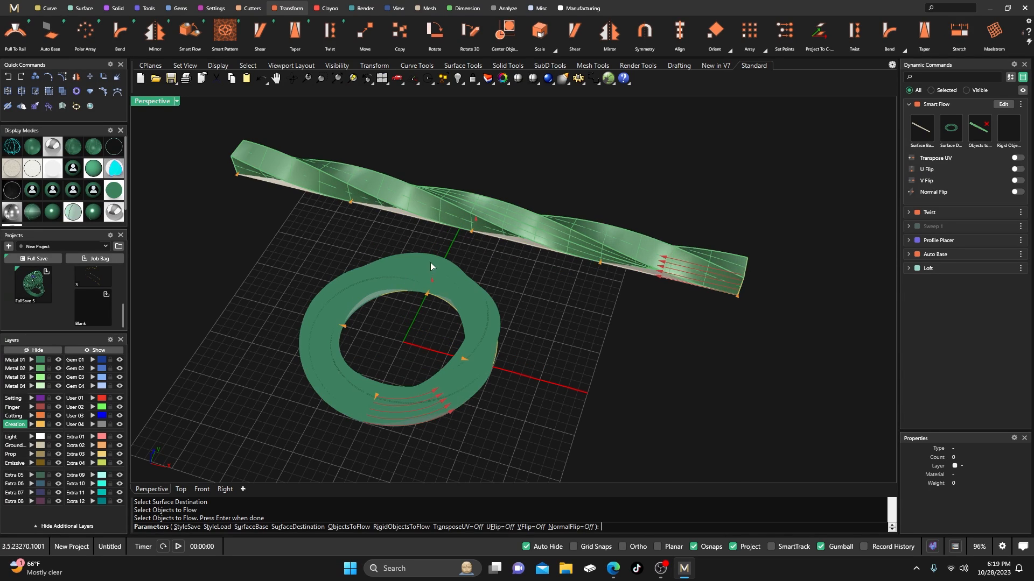
{"action": "scroll", "coordinate": [419, 267], "scroll_direction": "up", "scroll_amount": 5}
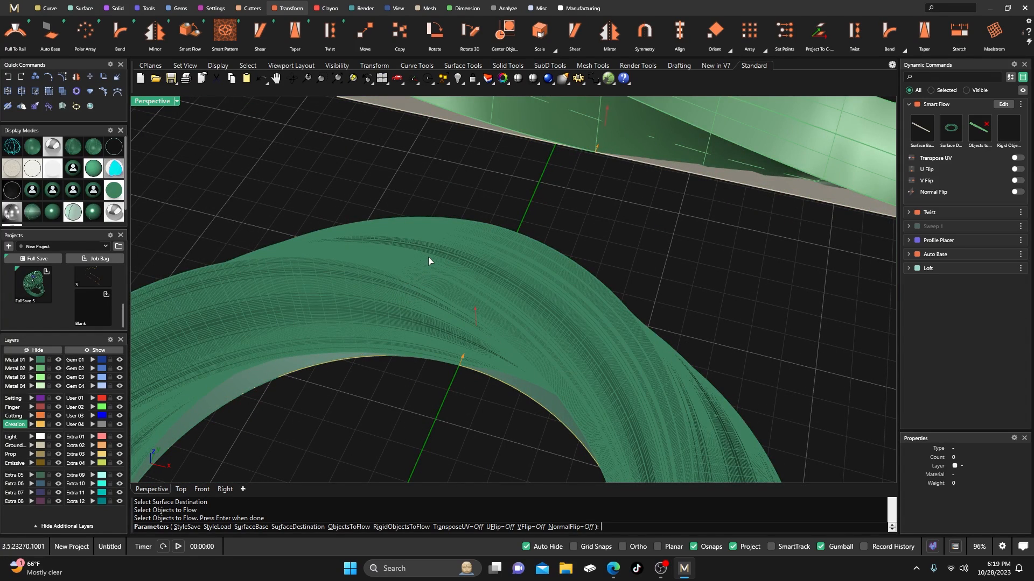
{"action": "scroll", "coordinate": [428, 257], "scroll_direction": "down", "scroll_amount": 7}
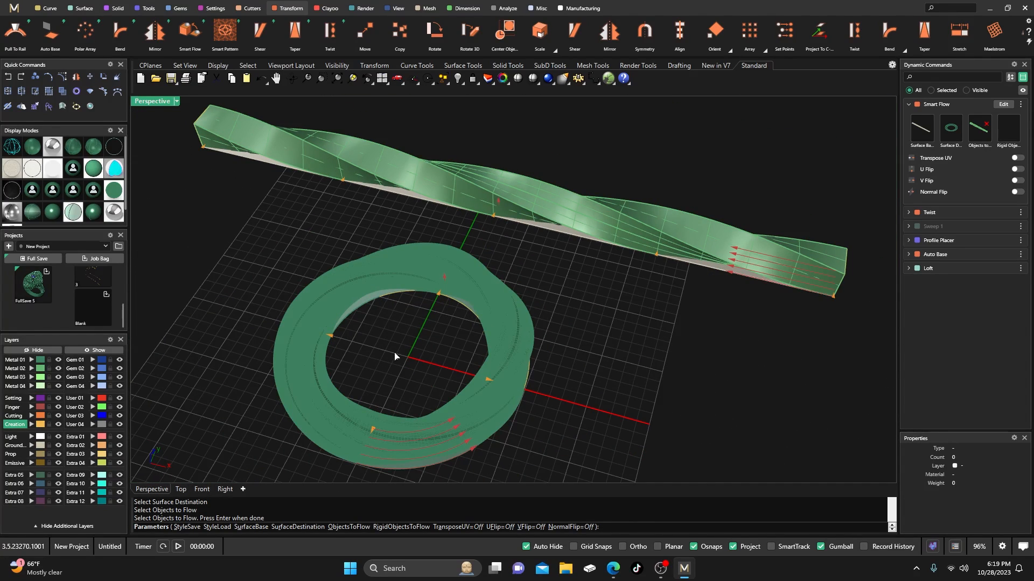
{"action": "key", "text": "Return"}
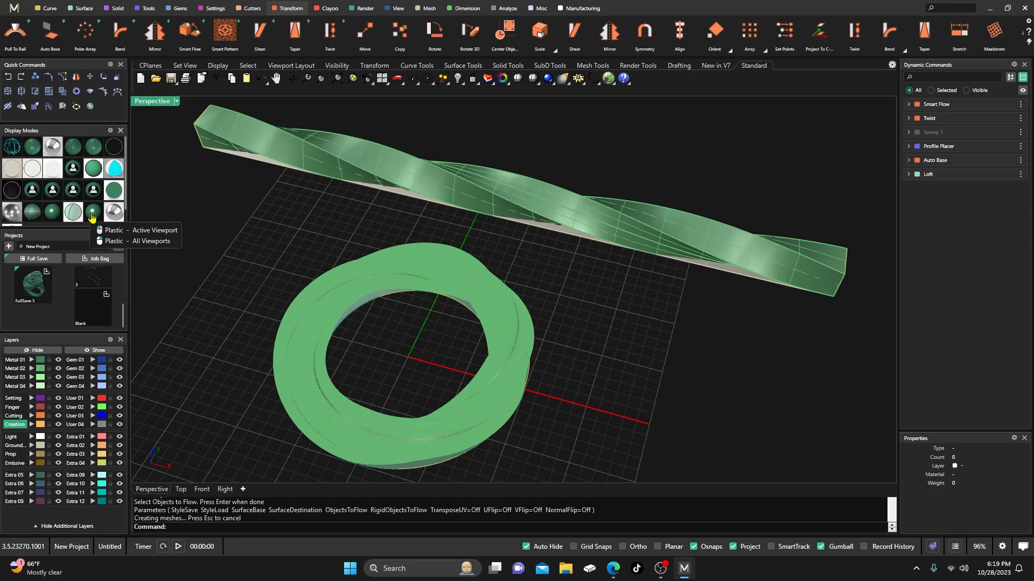
Switch the perspective viewport to the Plastic display mode
{"action": "left_click", "coordinate": [52, 211]}
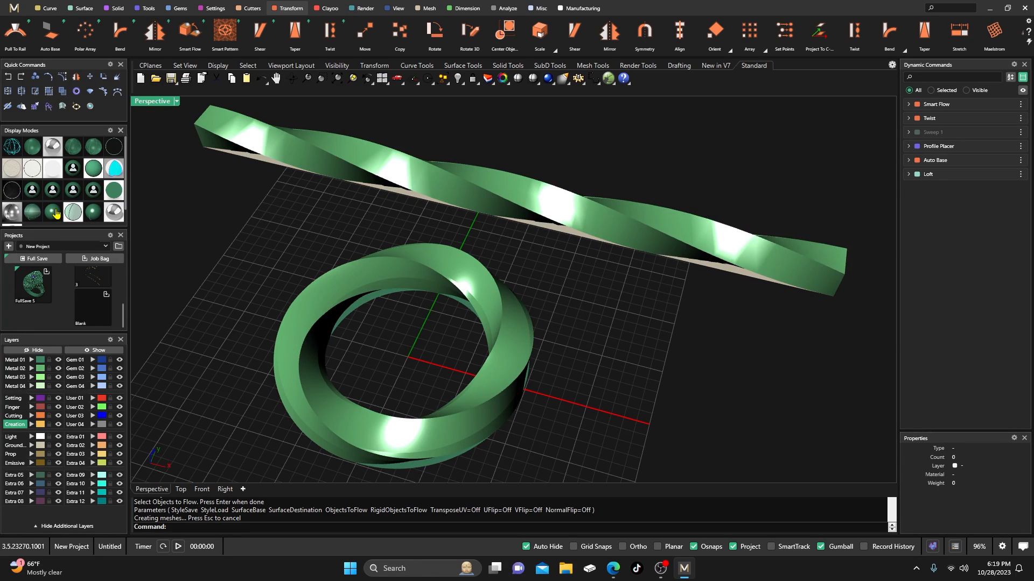
{"action": "left_click", "coordinate": [92, 216]}
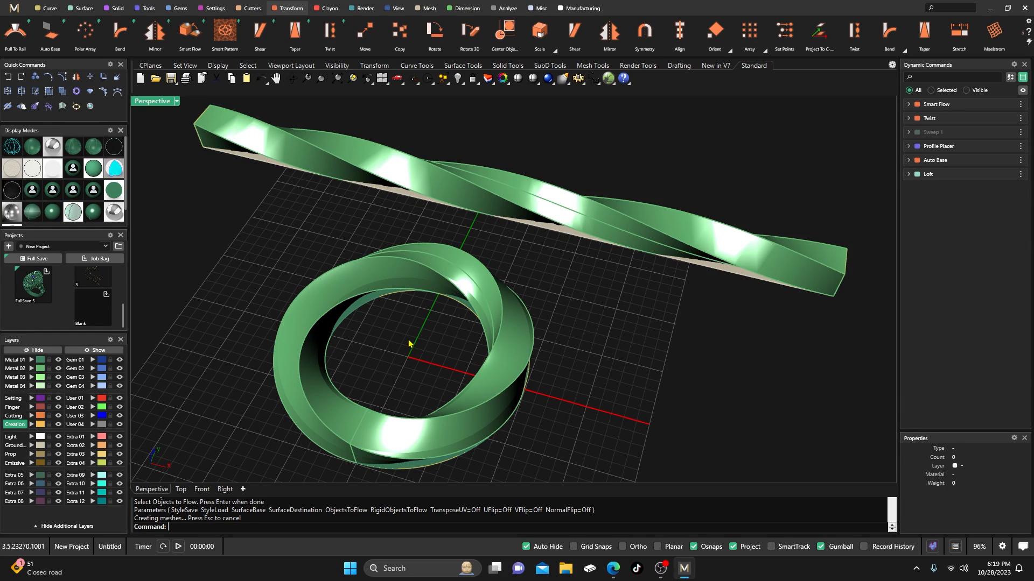
{"action": "right_click_drag", "start_coordinate": [409, 343], "coordinate": [408, 354]}
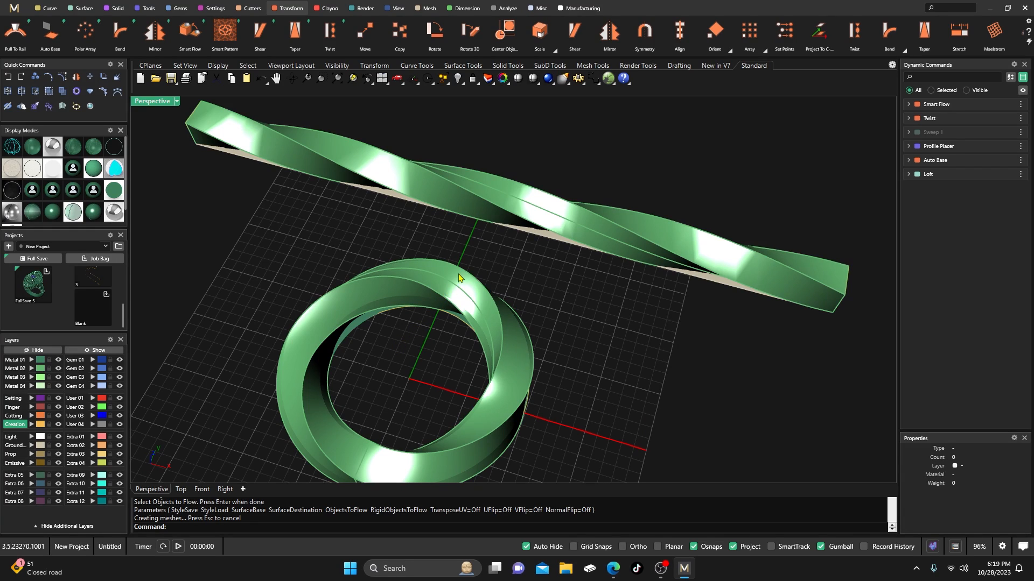
Move the straight twisted bar, its base strip and its construction curves to the User 04 layer
{"action": "scroll", "coordinate": [431, 308], "scroll_direction": "down", "scroll_amount": 3}
{"action": "right_click_drag", "start_coordinate": [397, 368], "coordinate": [388, 320]}
{"action": "left_click_drag", "start_coordinate": [456, 196], "coordinate": [529, 347]}
{"action": "left_click", "coordinate": [93, 424]}
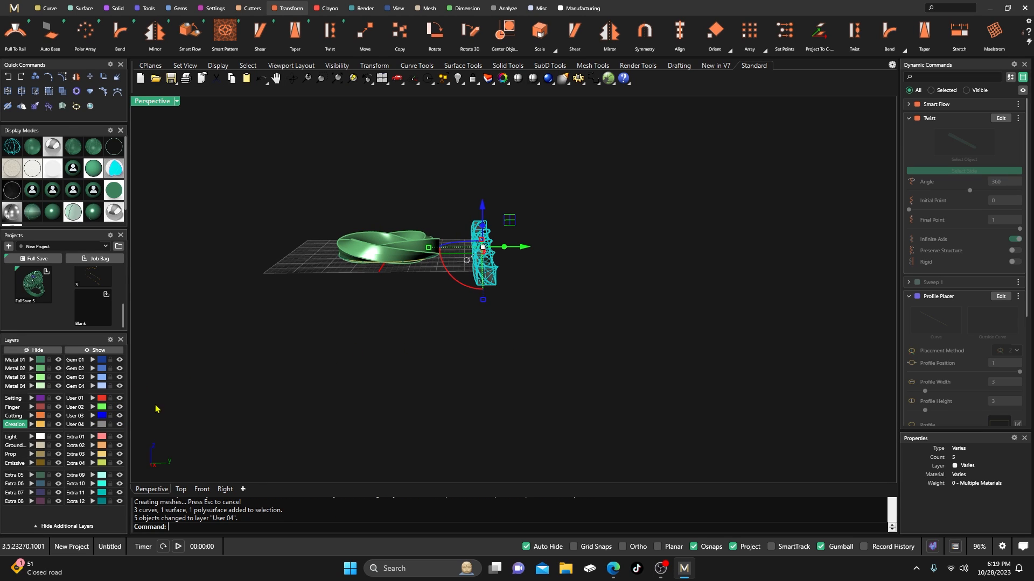
Select all objects on the Creation layer, move them to the User 04 layer, and clear the selection
{"action": "right_click_drag", "start_coordinate": [333, 349], "coordinate": [317, 383]}
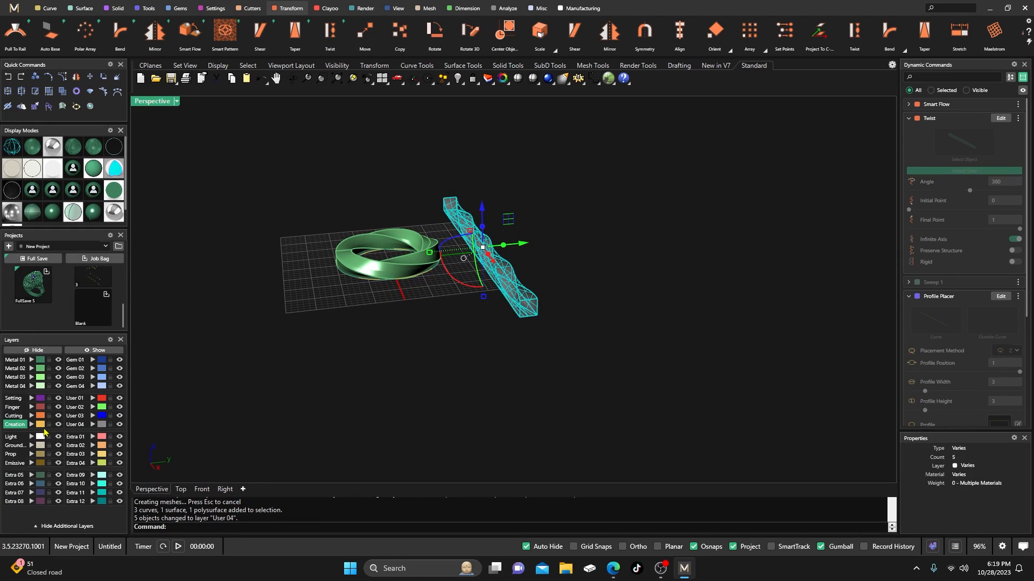
{"action": "left_click", "coordinate": [40, 424]}
{"action": "left_click", "coordinate": [92, 424]}
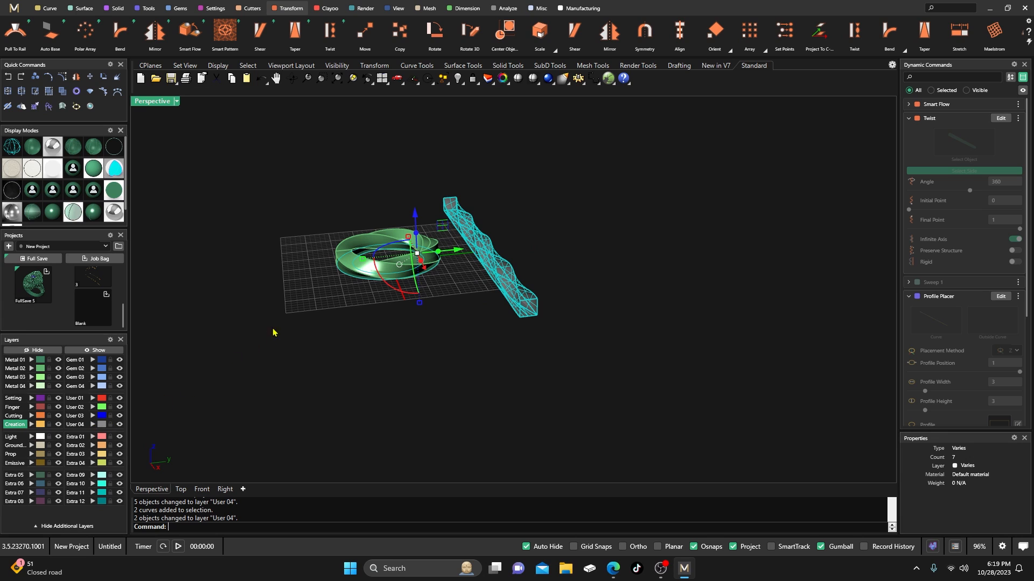
{"action": "scroll", "coordinate": [366, 281], "scroll_direction": "up", "scroll_amount": 5}
{"action": "left_click", "coordinate": [358, 346]}
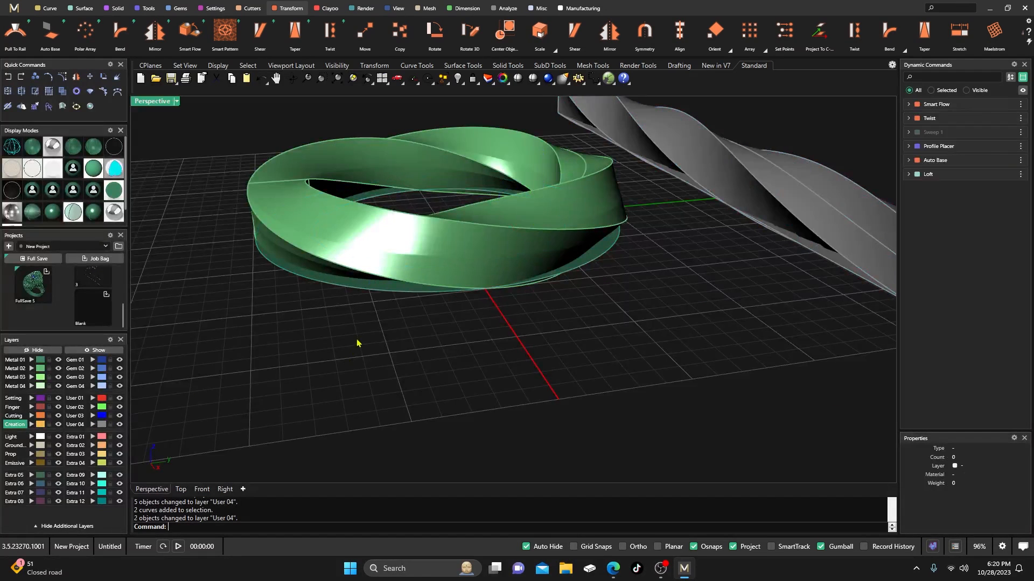
Move the flat ring surface under the twisted ring to the User 04 layer and hide that layer
{"action": "left_click", "coordinate": [371, 293]}
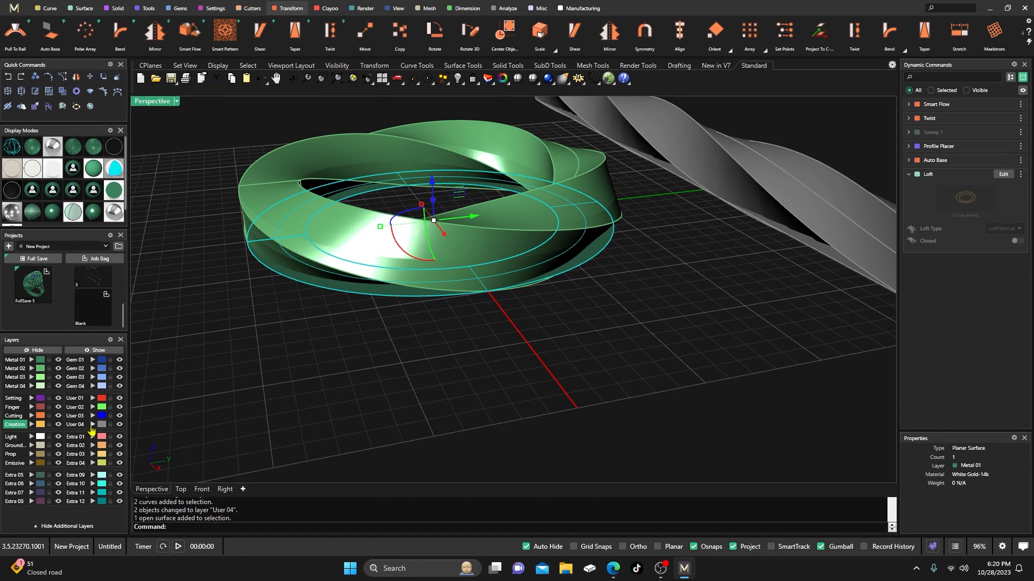
{"action": "left_click", "coordinate": [92, 424]}
{"action": "left_click", "coordinate": [120, 424]}
{"action": "scroll", "coordinate": [351, 309], "scroll_direction": "down", "scroll_amount": 5}
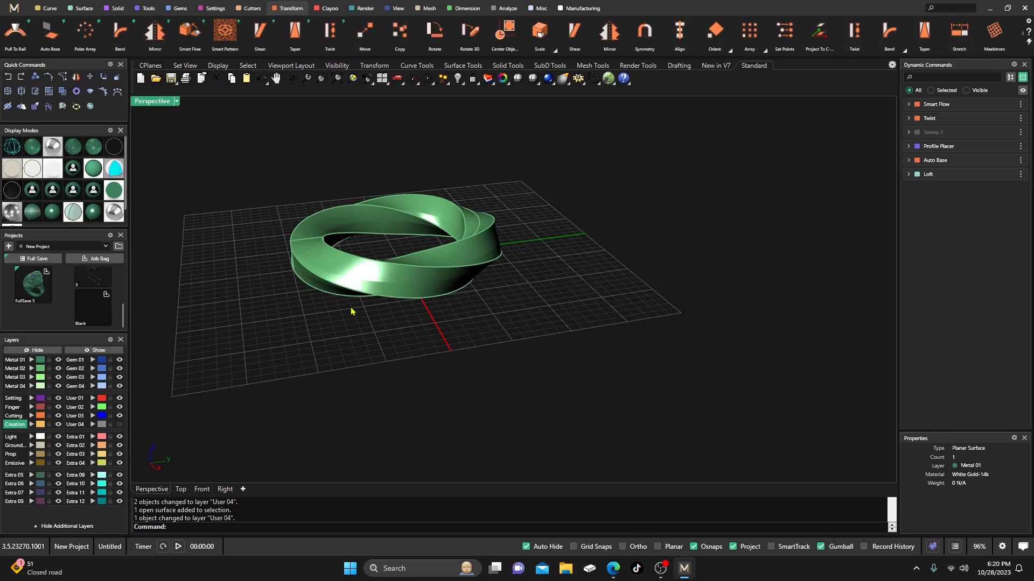
Explode the flowed twisted ring into separate surfaces and select the adjoining upper faces one by one to check them
{"action": "right_click_drag", "start_coordinate": [357, 300], "coordinate": [476, 374]}
{"action": "scroll", "coordinate": [476, 374], "scroll_direction": "up", "scroll_amount": 5}
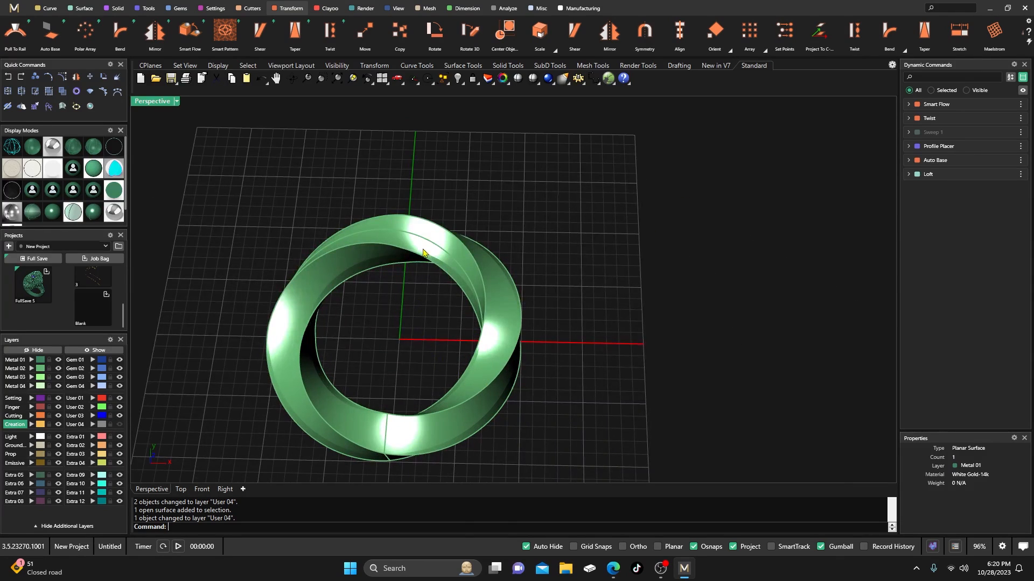
{"action": "left_click", "coordinate": [425, 232]}
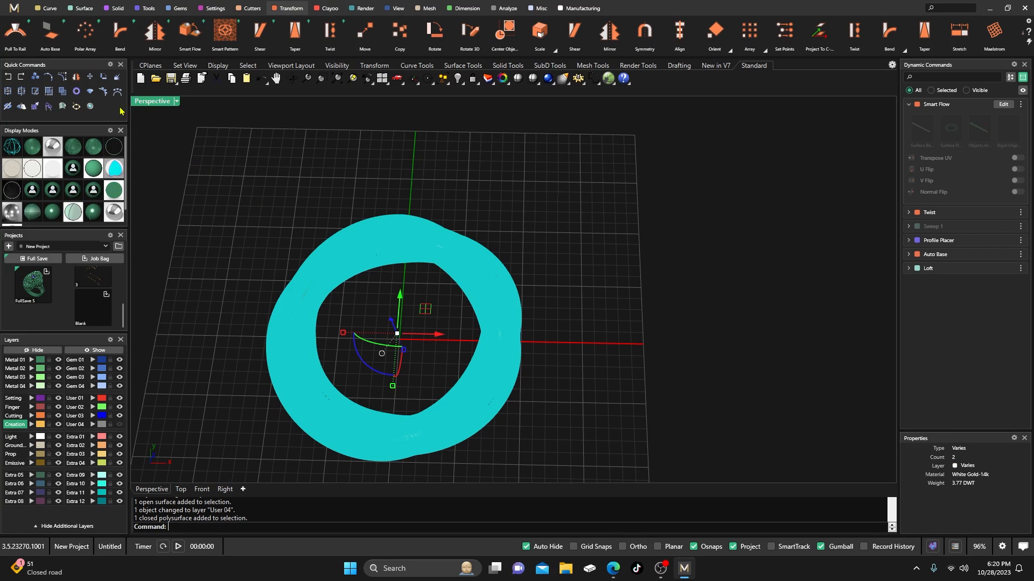
{"action": "left_click", "coordinate": [117, 77]}
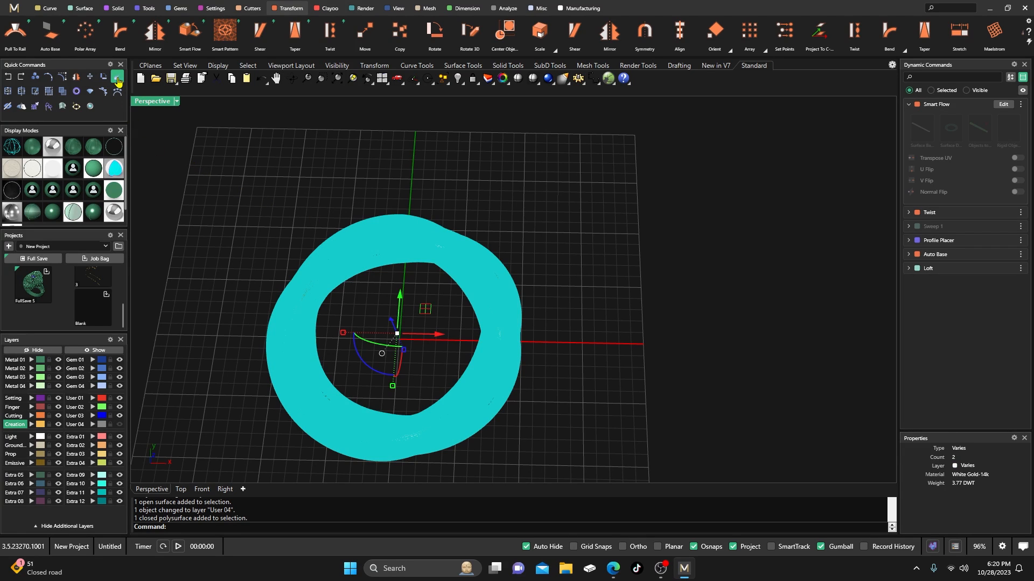
{"action": "left_click", "coordinate": [420, 188]}
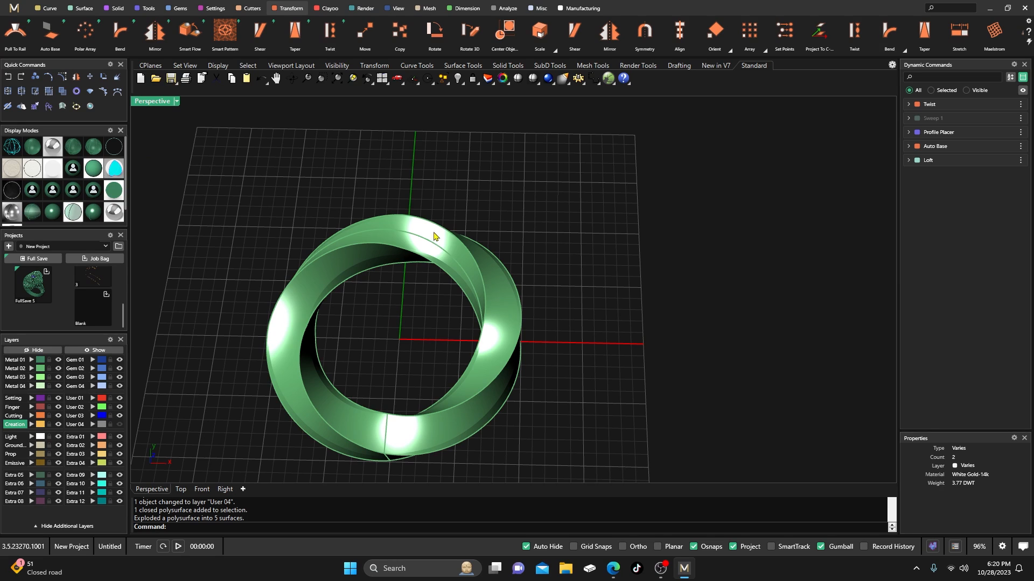
{"action": "left_click", "coordinate": [432, 236]}
{"action": "left_click", "coordinate": [420, 242]}
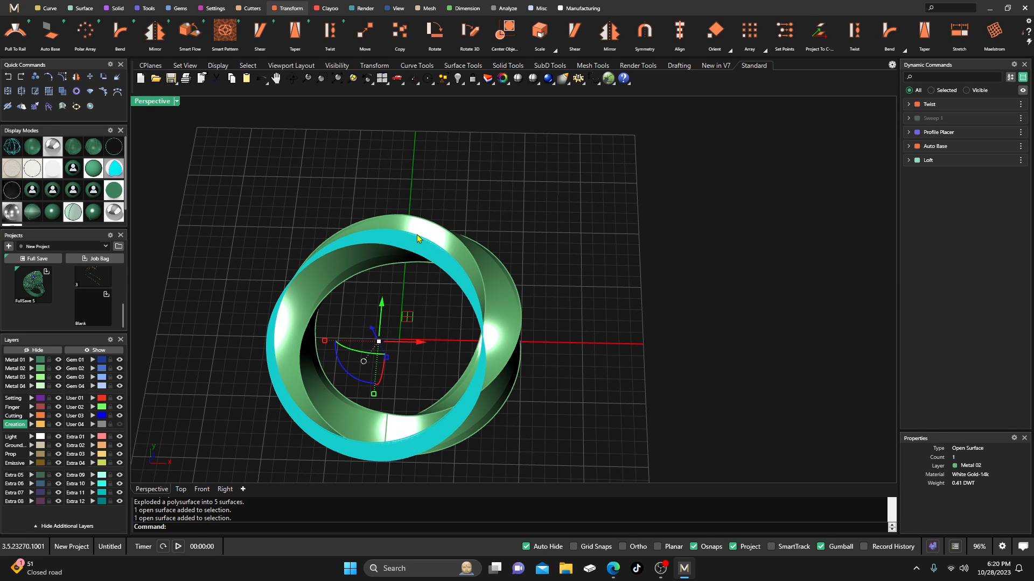
{"action": "left_click", "coordinate": [417, 238]}
{"action": "left_click", "coordinate": [411, 249]}
{"action": "left_click", "coordinate": [413, 202]}
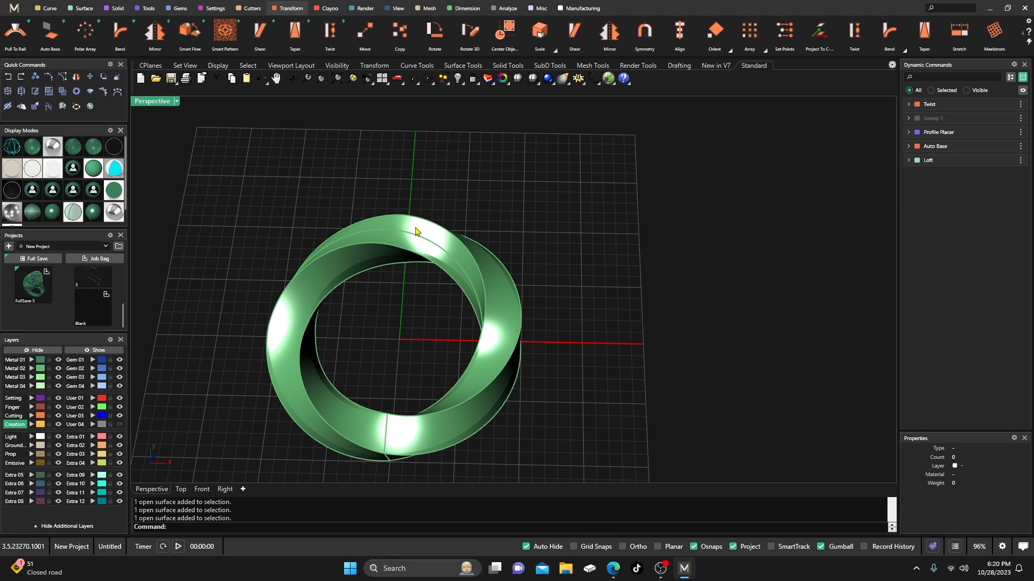
Merge the two adjoining narrow upper surfaces of the ring with Smooth=Yes, tolerance 0.001 and roundness 1, and select the result to check it
{"action": "left_click", "coordinate": [82, 8]}
{"action": "scroll", "coordinate": [741, 54], "scroll_direction": "down", "scroll_amount": 1}
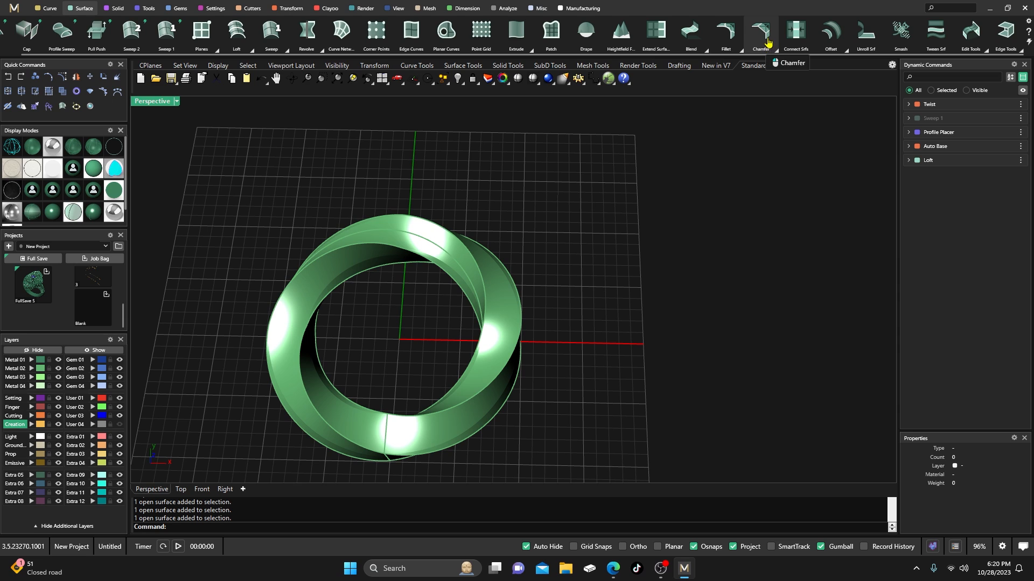
{"action": "left_click", "coordinate": [983, 50]}
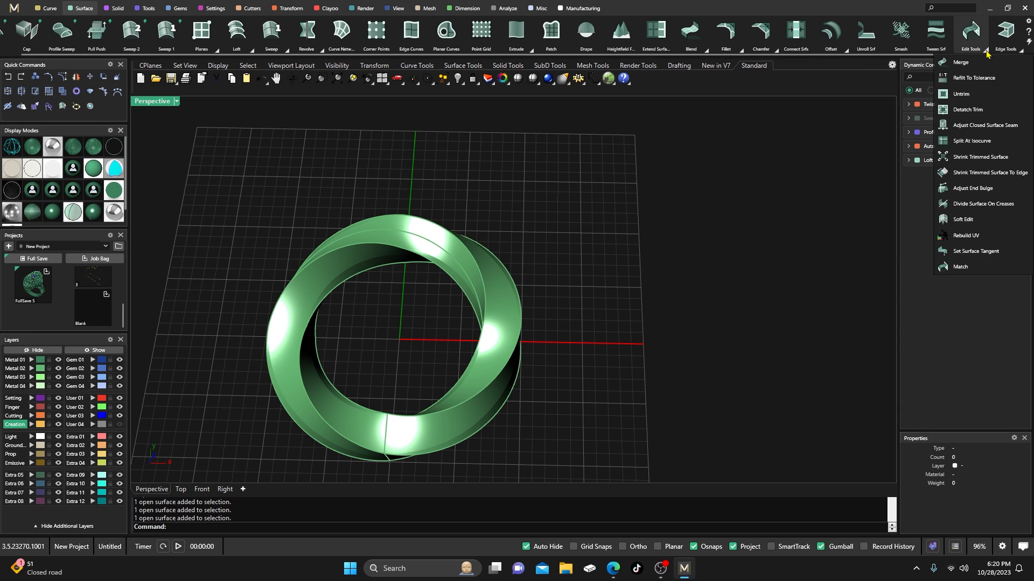
{"action": "left_click", "coordinate": [961, 69]}
{"action": "scroll", "coordinate": [429, 242], "scroll_direction": "up", "scroll_amount": 3}
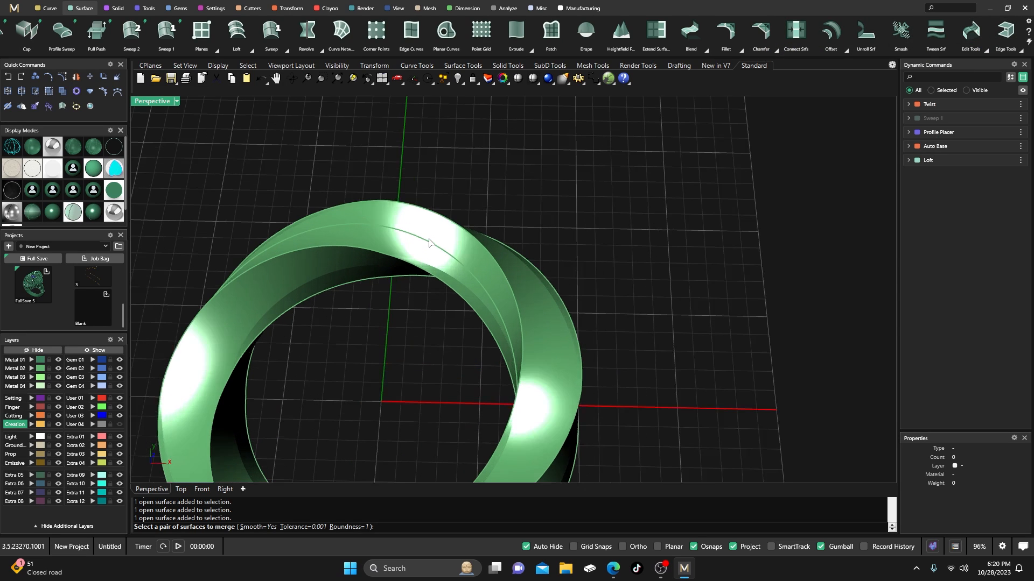
{"action": "left_click", "coordinate": [430, 234]}
{"action": "left_click", "coordinate": [419, 248]}
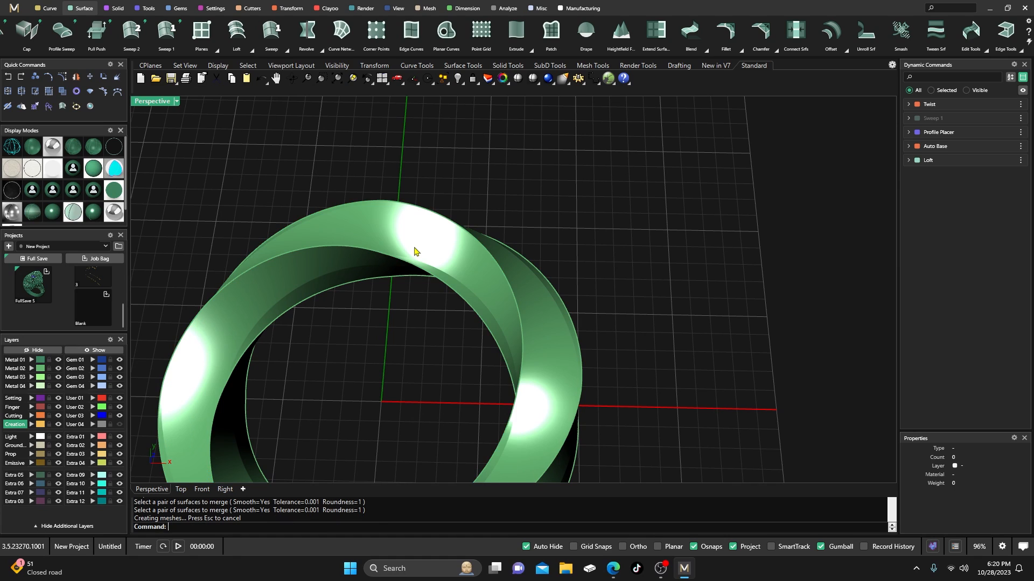
{"action": "left_click", "coordinate": [423, 243]}
{"action": "scroll", "coordinate": [463, 190], "scroll_direction": "down", "scroll_amount": 3}
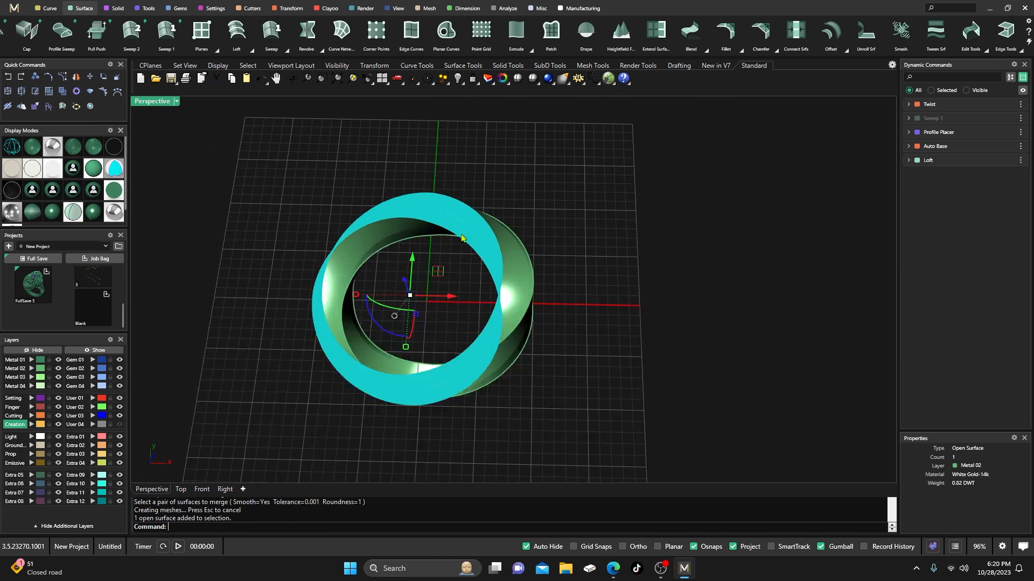
{"action": "left_click", "coordinate": [440, 332]}
{"action": "scroll", "coordinate": [441, 325], "scroll_direction": "up", "scroll_amount": 1}
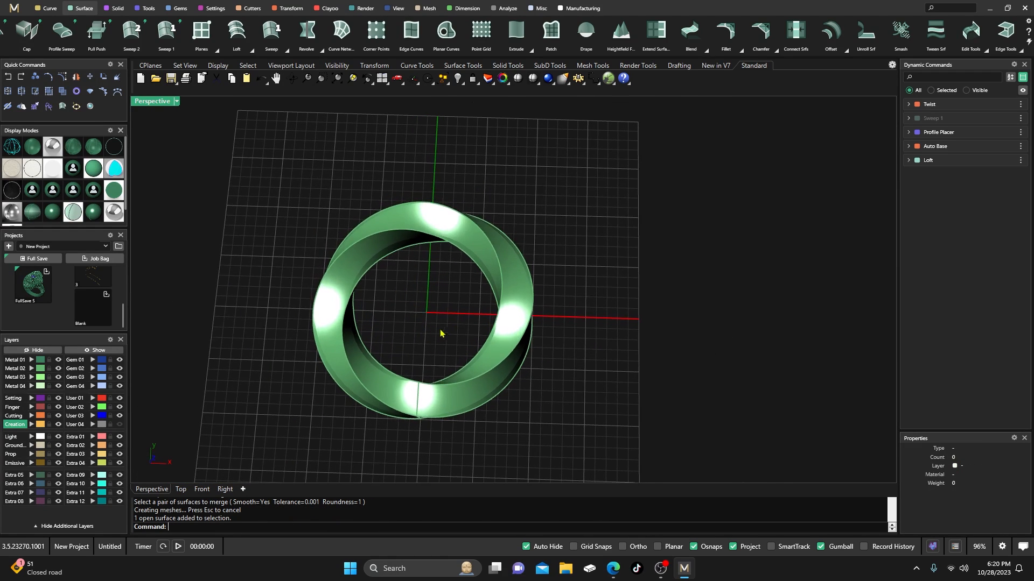
Move all ring surfaces from the Metal 02 layer to Metal 01 and toggle Metal 01 off and on to check them
{"action": "scroll", "coordinate": [426, 268], "scroll_direction": "up", "scroll_amount": 3}
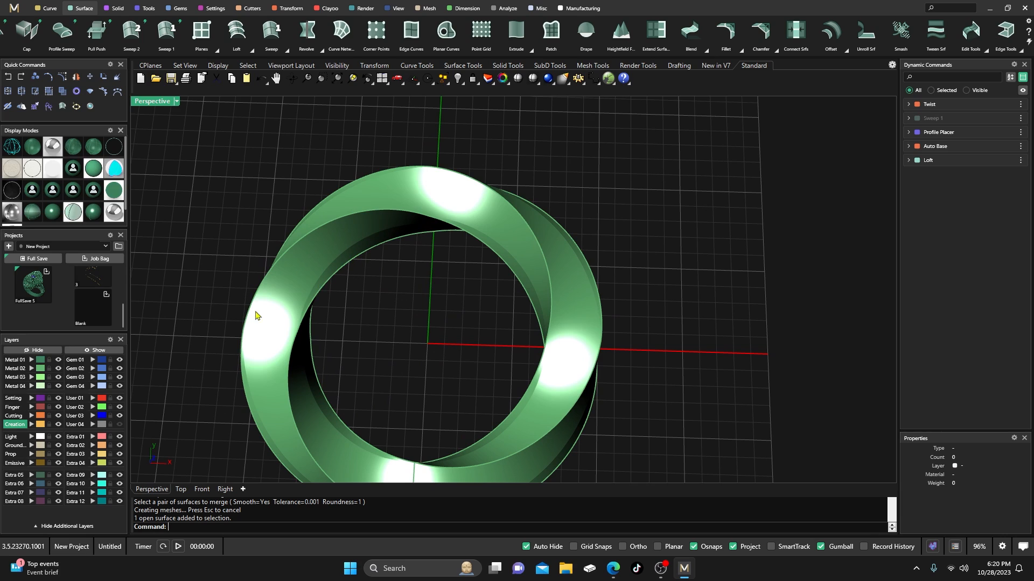
{"action": "left_click", "coordinate": [32, 368]}
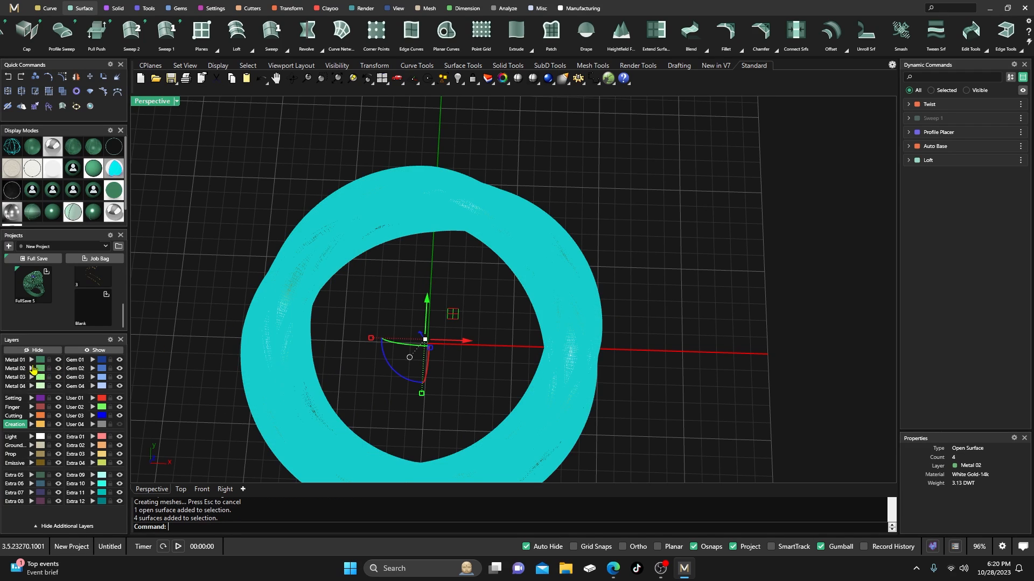
{"action": "left_click", "coordinate": [31, 360]}
{"action": "left_click", "coordinate": [58, 360]}
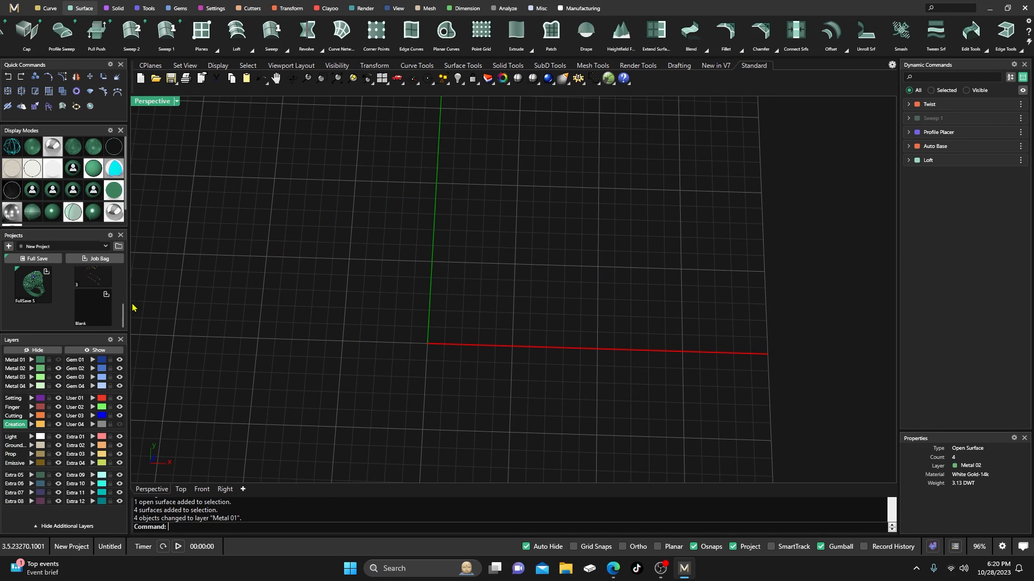
{"action": "left_click", "coordinate": [59, 359]}
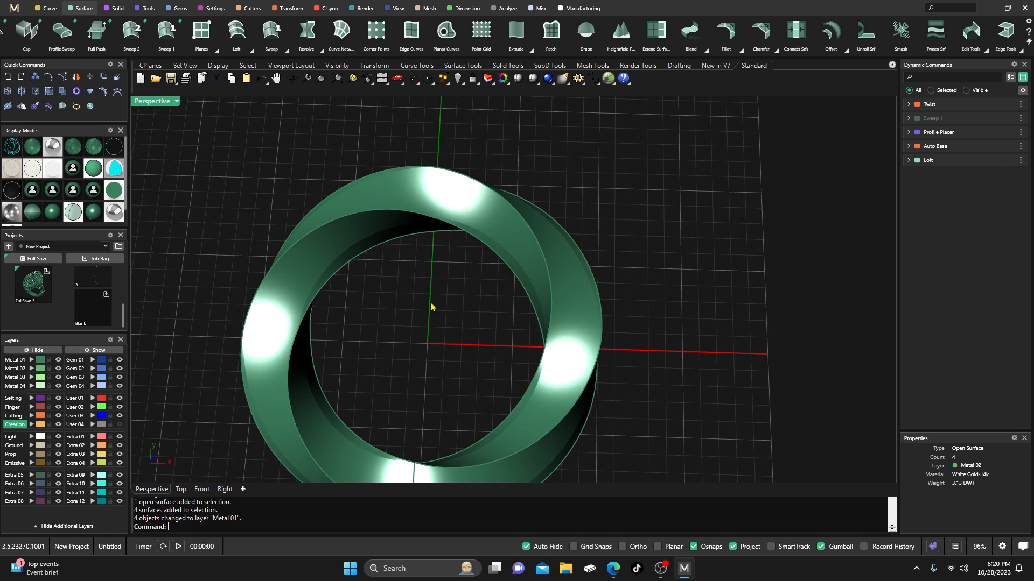
{"action": "scroll", "coordinate": [451, 315], "scroll_direction": "down", "scroll_amount": 5}
{"action": "right_click_drag", "start_coordinate": [449, 321], "coordinate": [452, 302]}
{"action": "scroll", "coordinate": [445, 254], "scroll_direction": "up", "scroll_amount": 5}
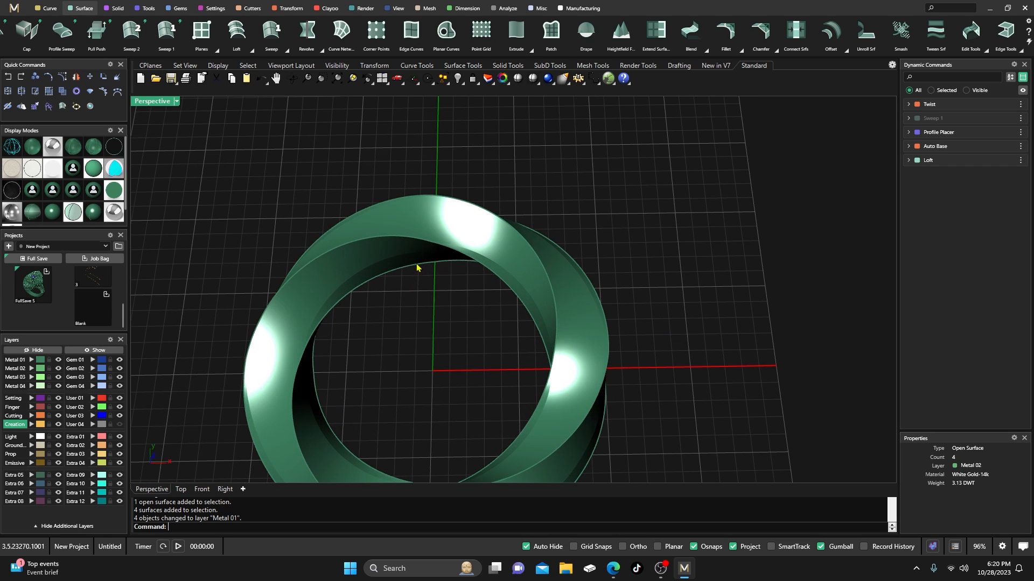
{"action": "left_click", "coordinate": [35, 213]}
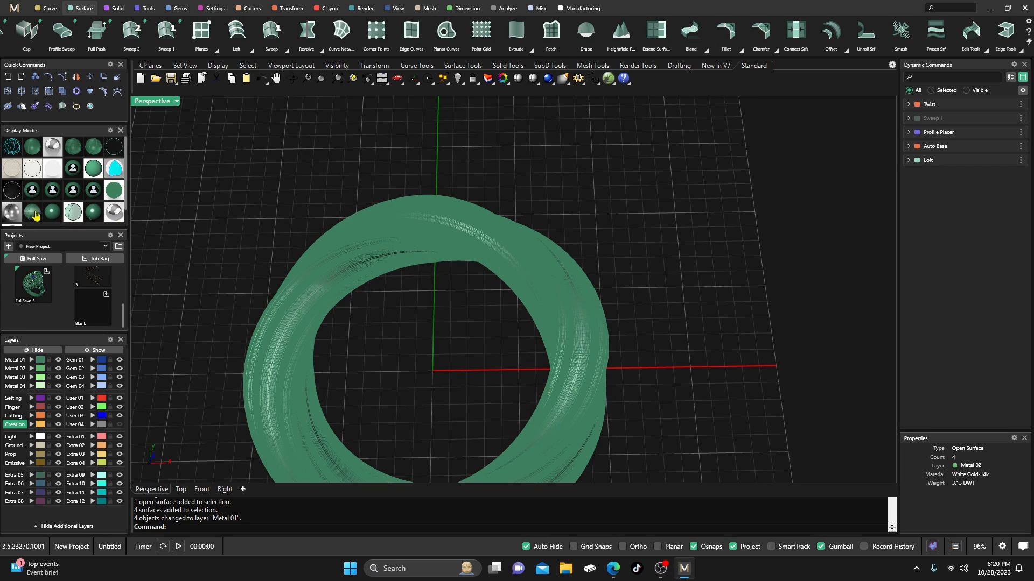
{"action": "left_click", "coordinate": [78, 147]}
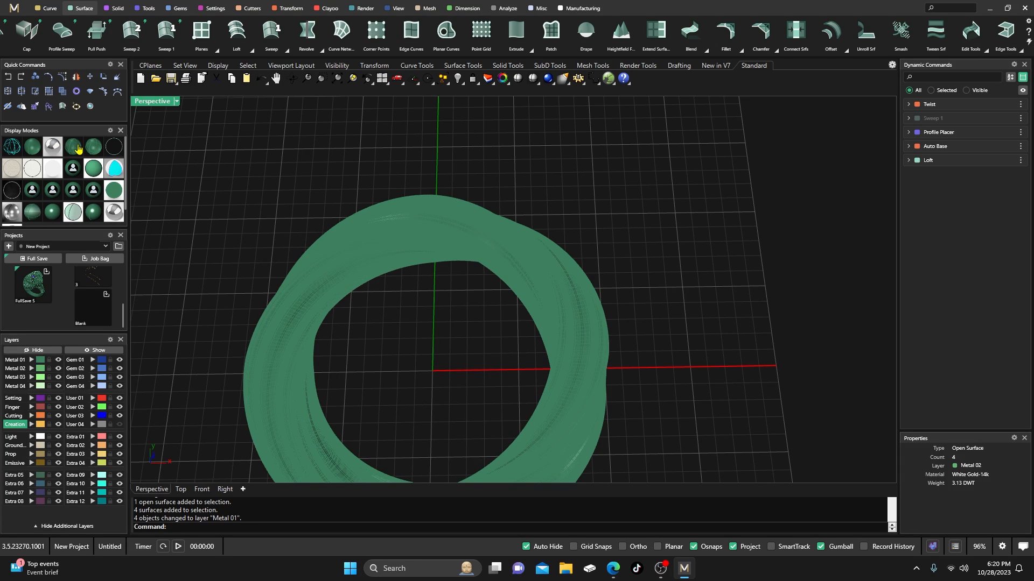
{"action": "left_click", "coordinate": [93, 215]}
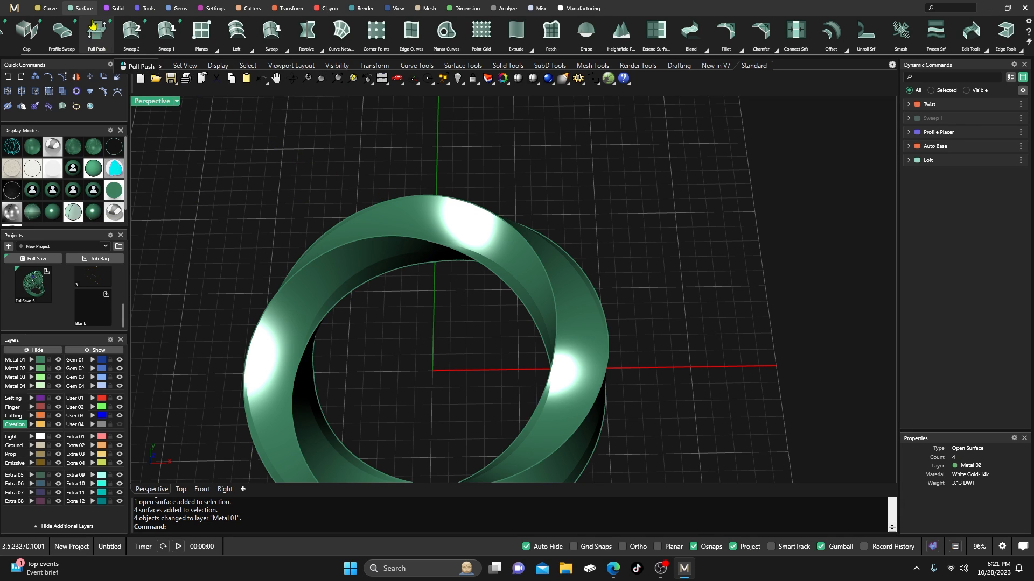
Start Extract Isocurve From Surface on the merged upper surface of the twisted ring
{"action": "left_click", "coordinate": [51, 8]}
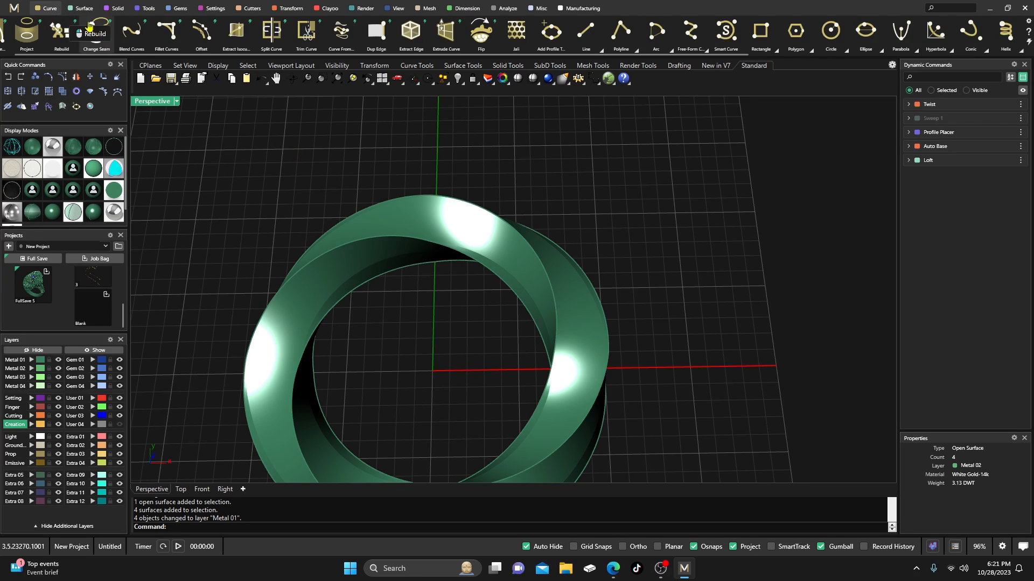
{"action": "scroll", "coordinate": [438, 215], "scroll_direction": "down", "scroll_amount": 1}
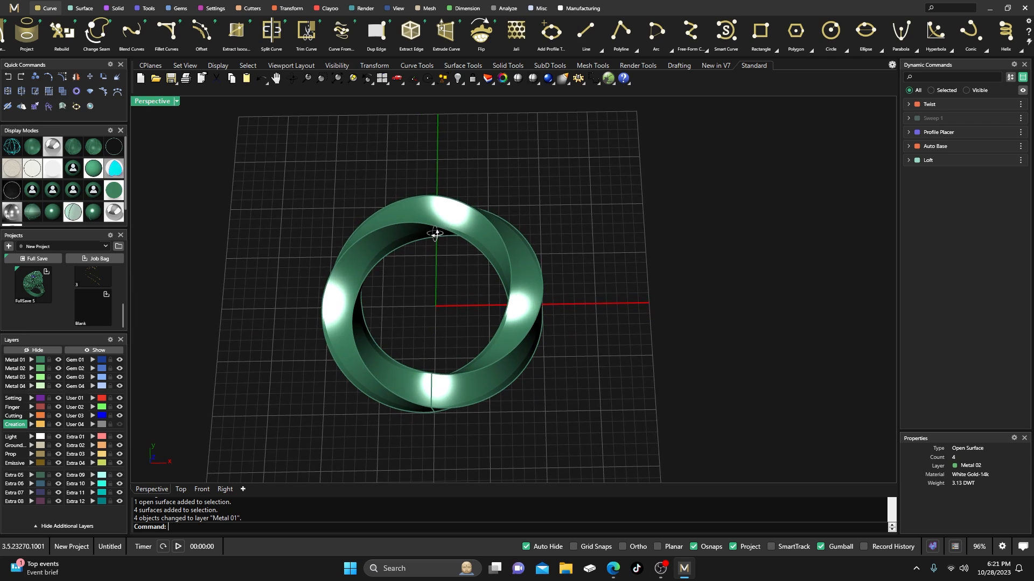
{"action": "scroll", "coordinate": [425, 265], "scroll_direction": "up", "scroll_amount": 1}
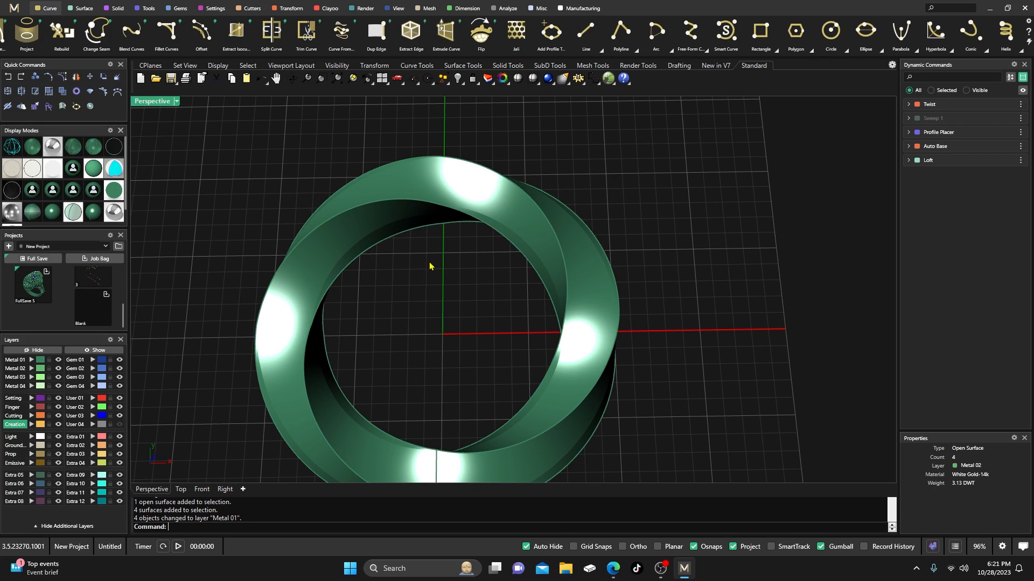
{"action": "scroll", "coordinate": [446, 293], "scroll_direction": "down", "scroll_amount": 2}
{"action": "right_click_drag", "start_coordinate": [443, 294], "coordinate": [447, 279]}
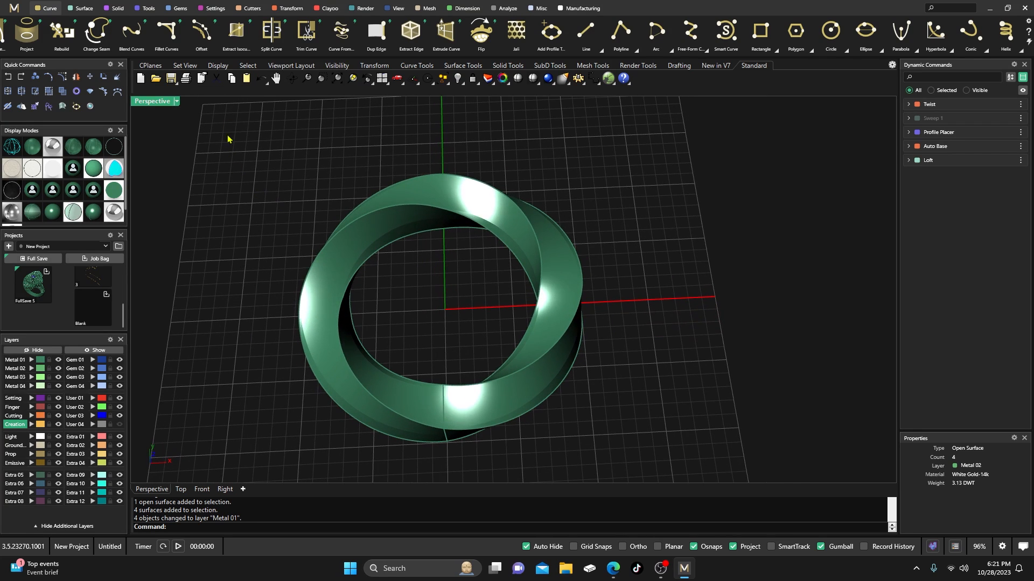
{"action": "left_click", "coordinate": [235, 31]}
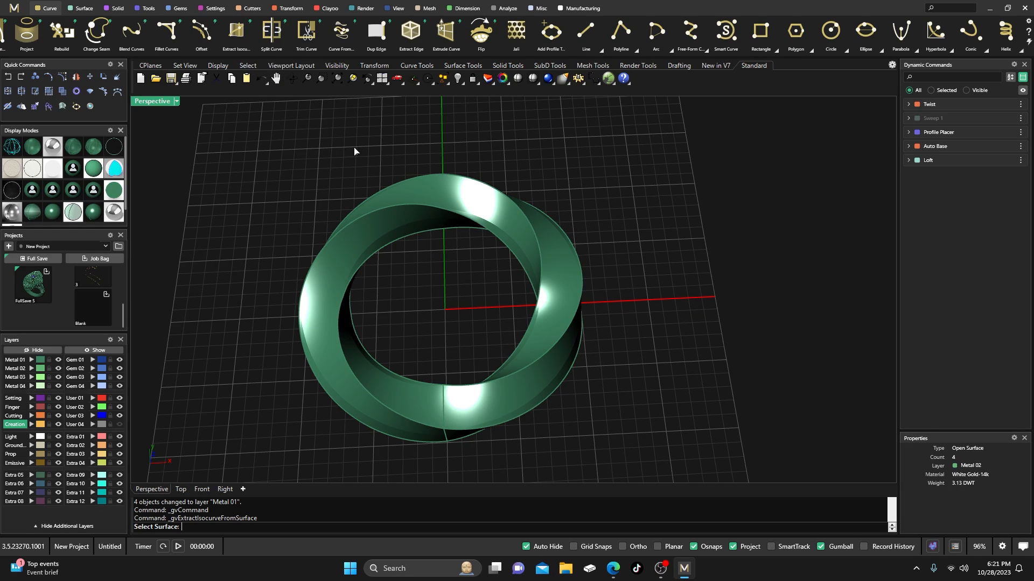
{"action": "scroll", "coordinate": [451, 198], "scroll_direction": "up", "scroll_amount": 3}
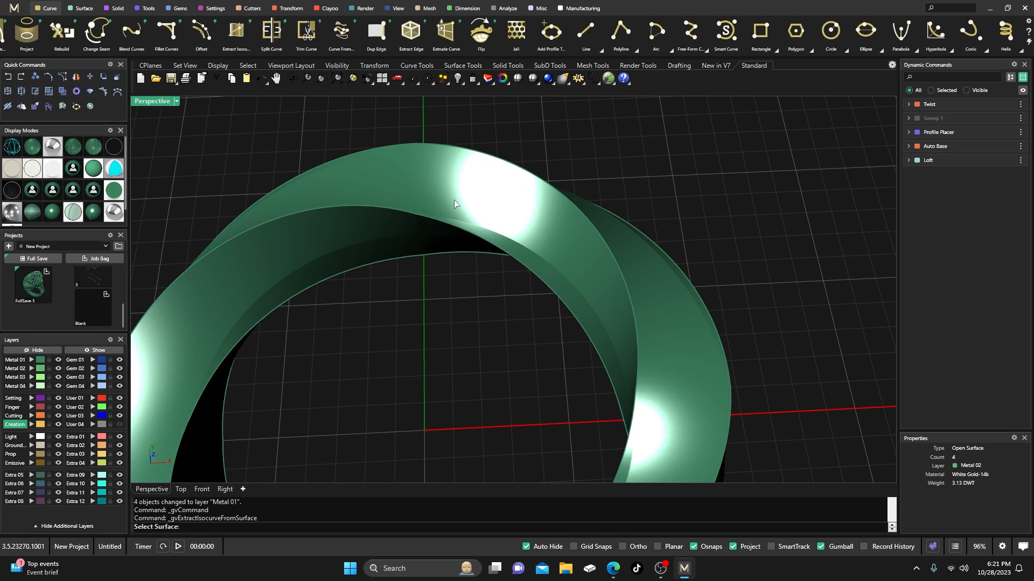
{"action": "scroll", "coordinate": [454, 203], "scroll_direction": "down", "scroll_amount": 3}
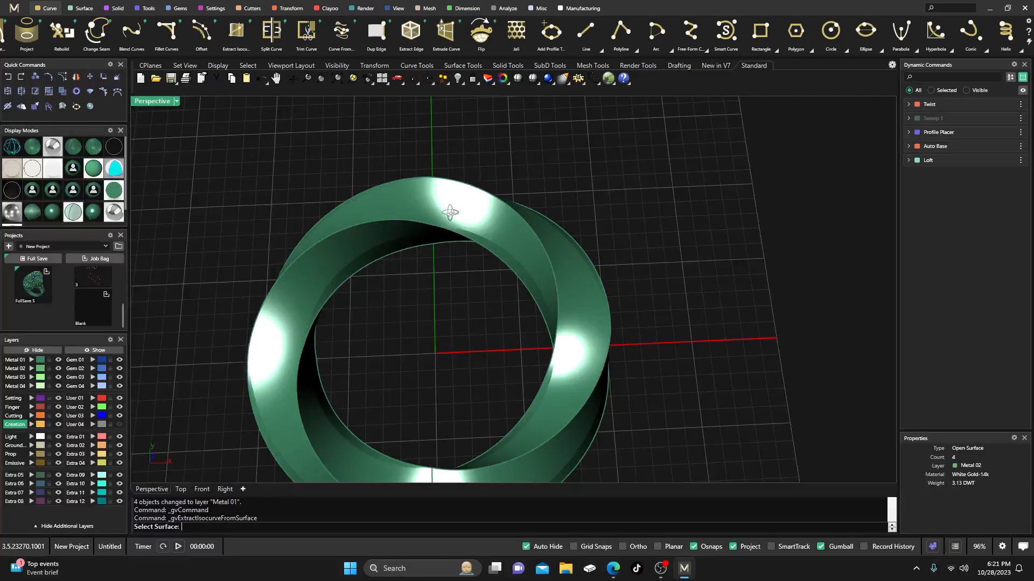
{"action": "left_click", "coordinate": [457, 207]}
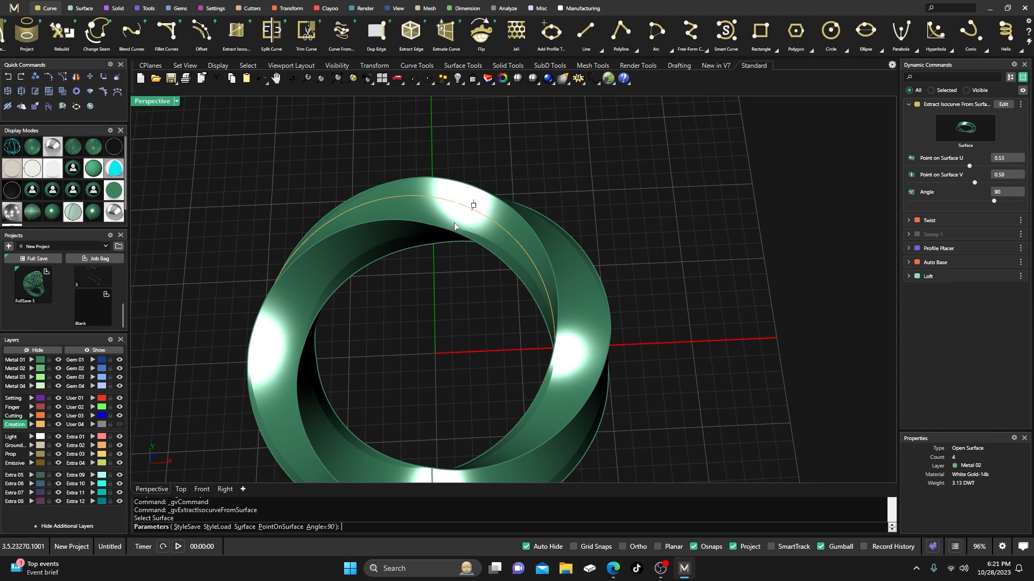
Set the isocurve's Point on Surface V to 0.50 so it runs along the middle of the upper surface, and finish the extraction
{"action": "right_click_drag", "start_coordinate": [473, 203], "coordinate": [416, 205]}
{"action": "scroll", "coordinate": [464, 169], "scroll_direction": "up", "scroll_amount": 4}
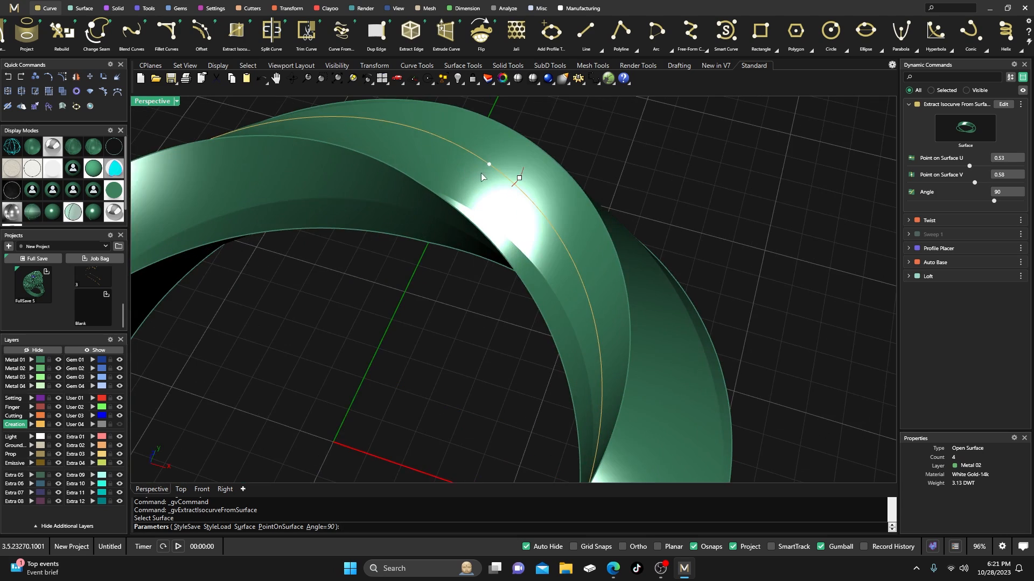
{"action": "left_click_drag", "start_coordinate": [489, 165], "coordinate": [476, 170]}
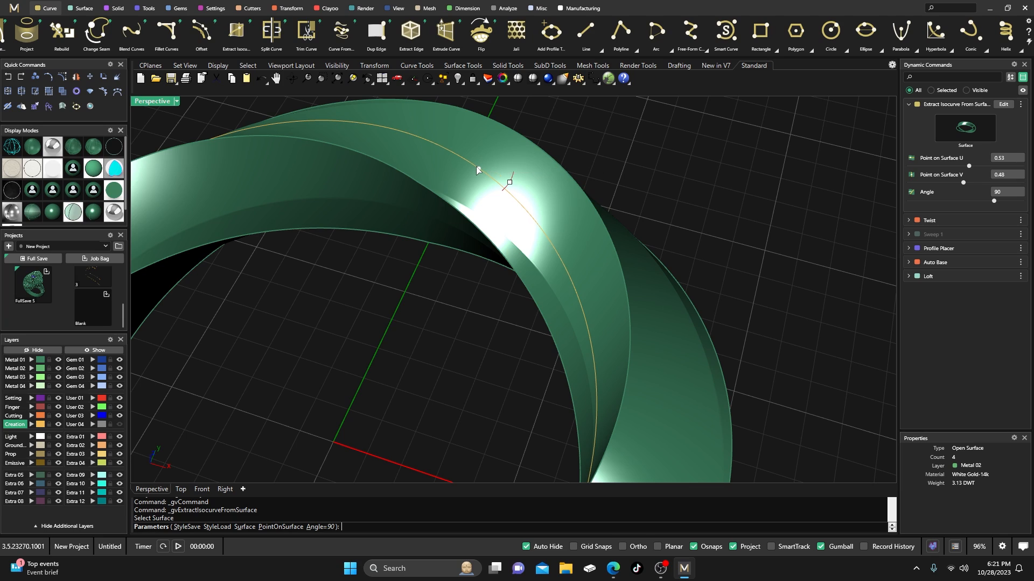
{"action": "left_click", "coordinate": [1001, 175]}
{"action": "type", "text": ".50"}
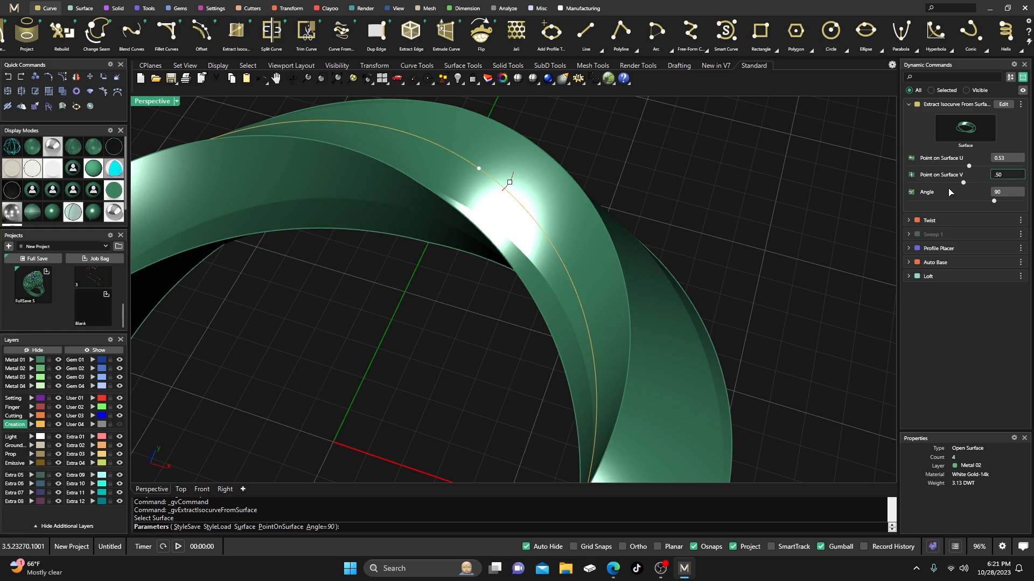
{"action": "key", "text": "Tab"}
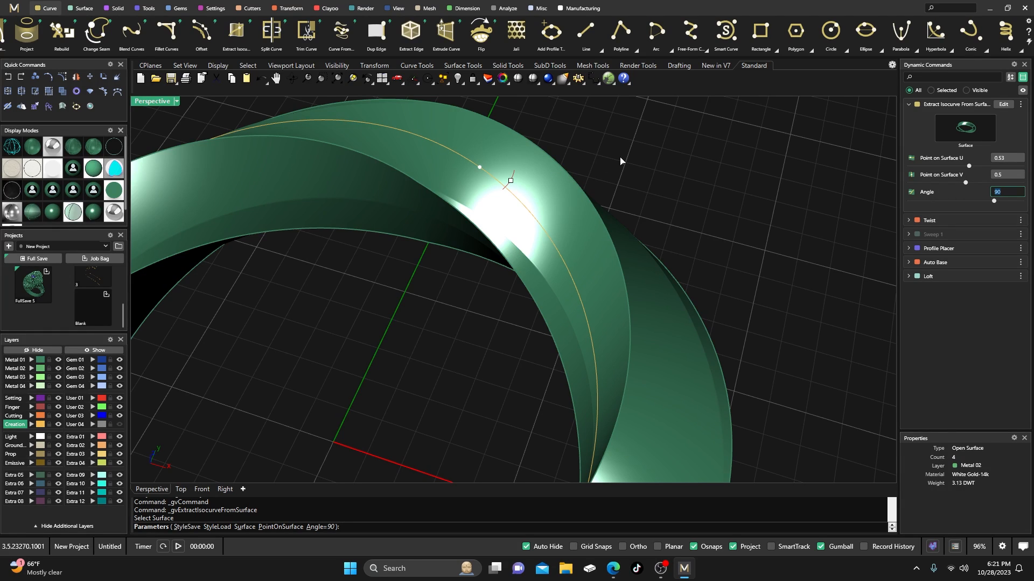
{"action": "key", "text": "Return"}
{"action": "key", "text": "Return"}
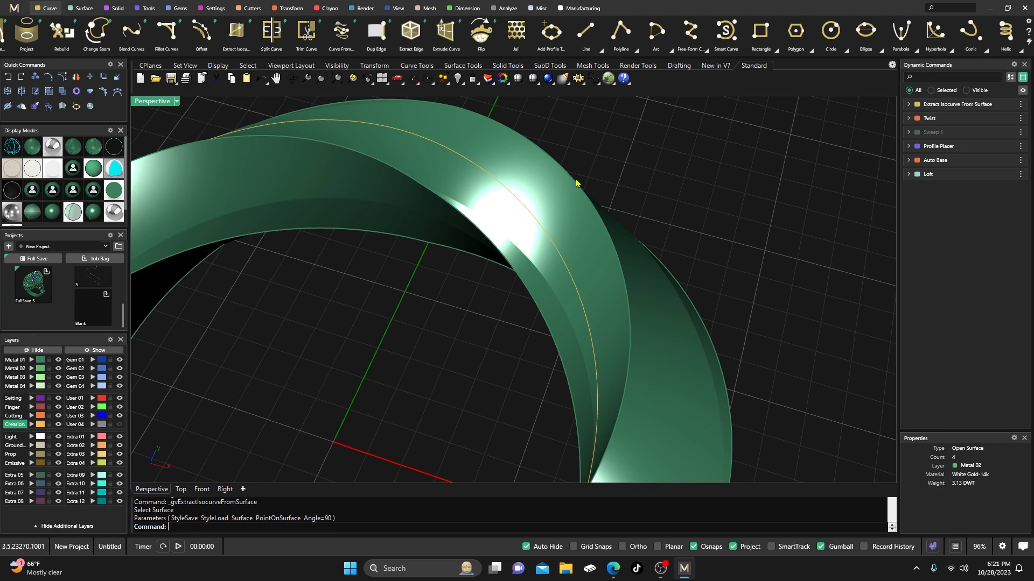
Start Gem on Curve along the extracted isocurve with the ring's merged upper surface as the target object
{"action": "left_click", "coordinate": [503, 189]}
{"action": "left_click", "coordinate": [531, 215]}
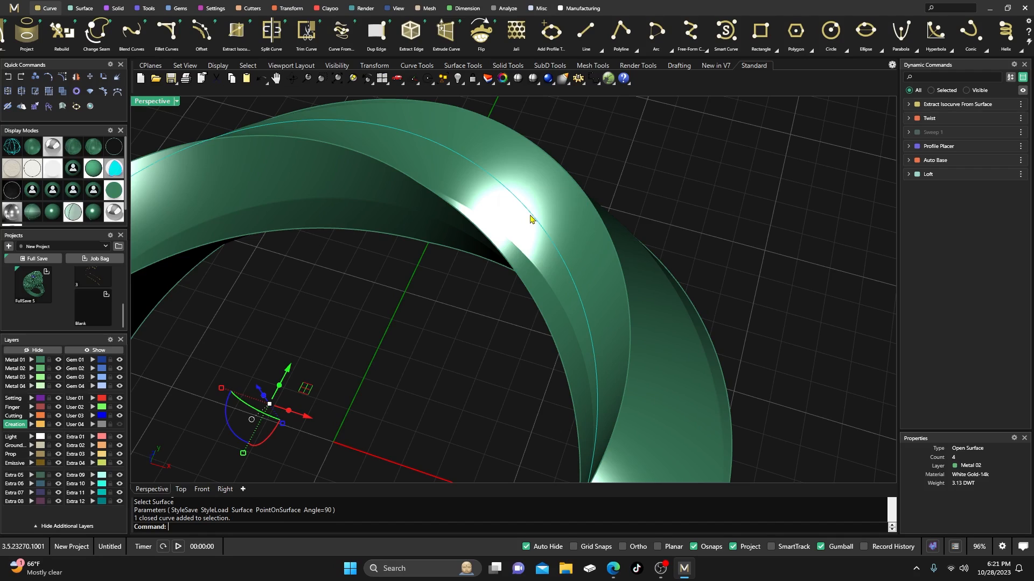
{"action": "left_click", "coordinate": [181, 14]}
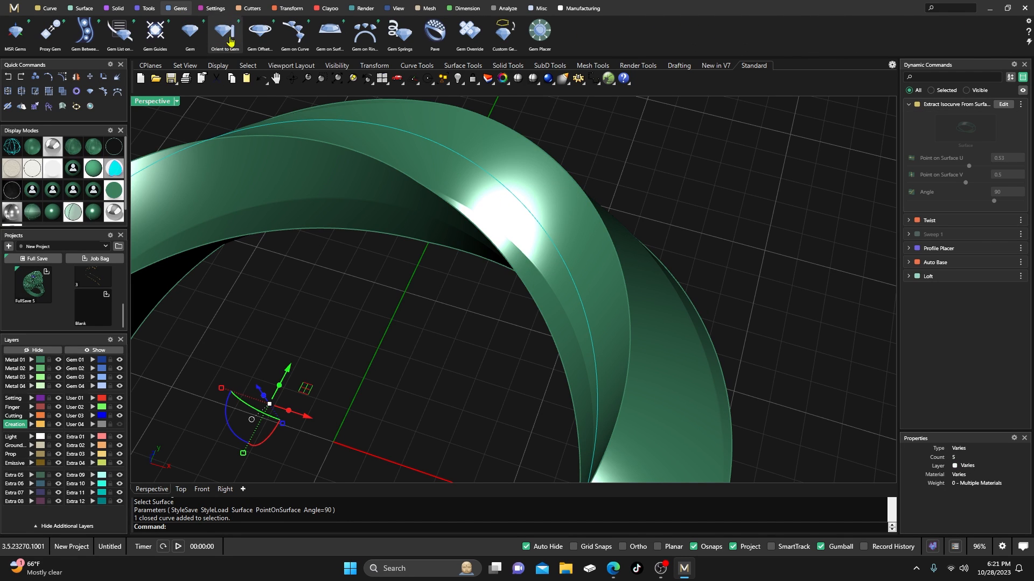
{"action": "left_click", "coordinate": [294, 33]}
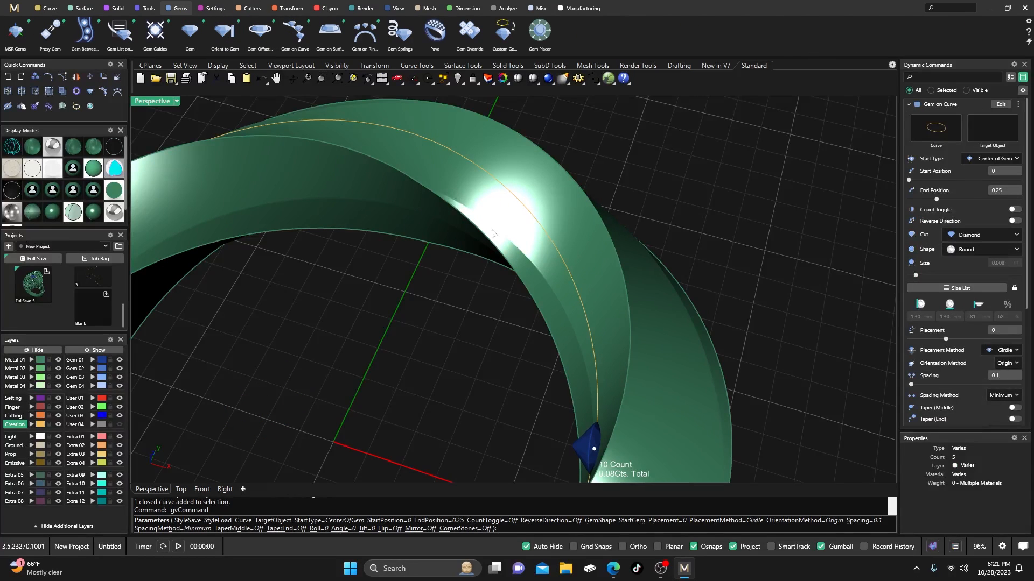
{"action": "scroll", "coordinate": [490, 231], "scroll_direction": "down", "scroll_amount": 10}
{"action": "right_click_drag", "start_coordinate": [470, 265], "coordinate": [544, 275]}
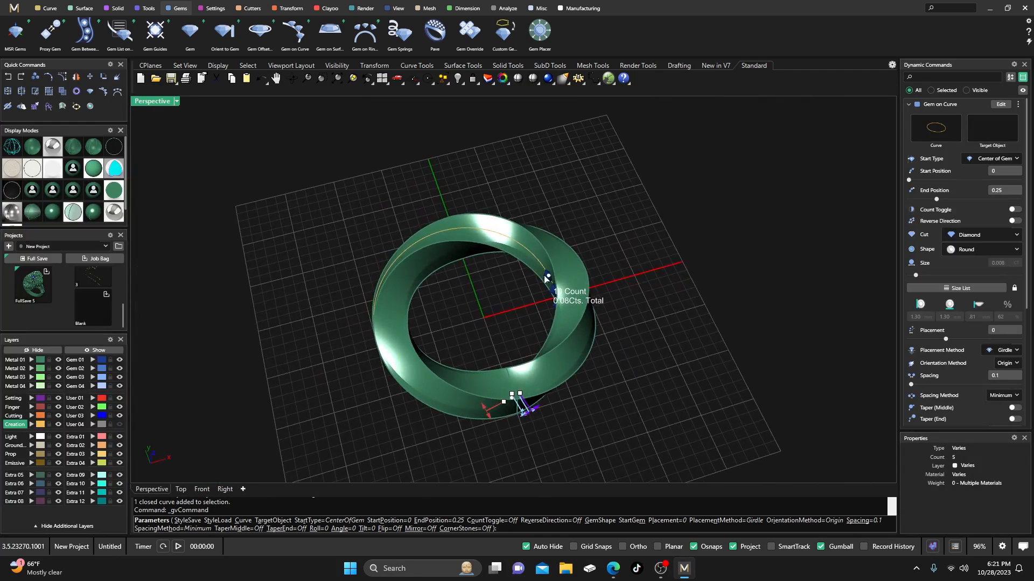
{"action": "scroll", "coordinate": [543, 275], "scroll_direction": "up", "scroll_amount": 10}
{"action": "scroll", "coordinate": [499, 199], "scroll_direction": "down", "scroll_amount": 7}
{"action": "scroll", "coordinate": [504, 248], "scroll_direction": "up", "scroll_amount": 5}
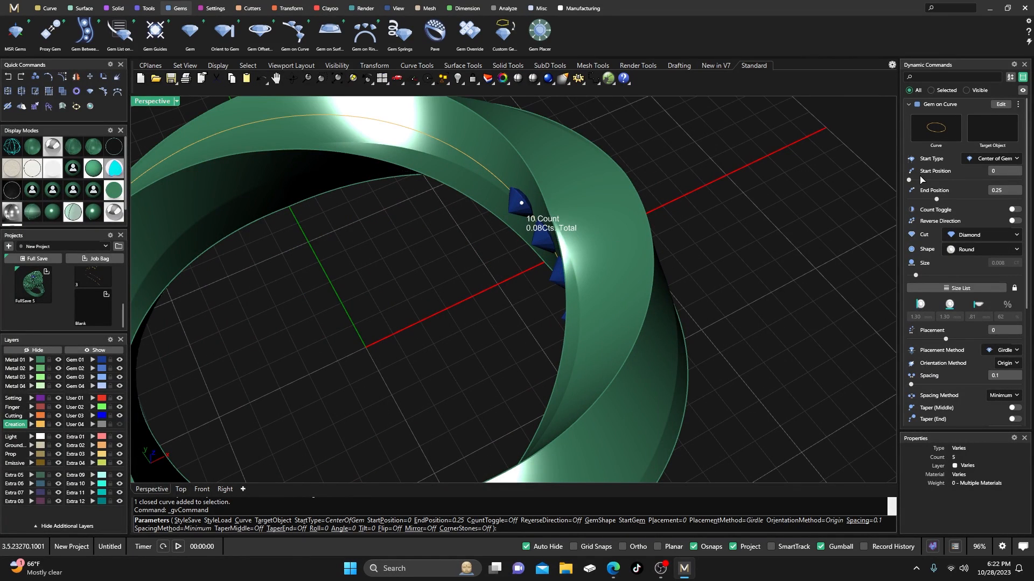
{"action": "left_click", "coordinate": [990, 135]}
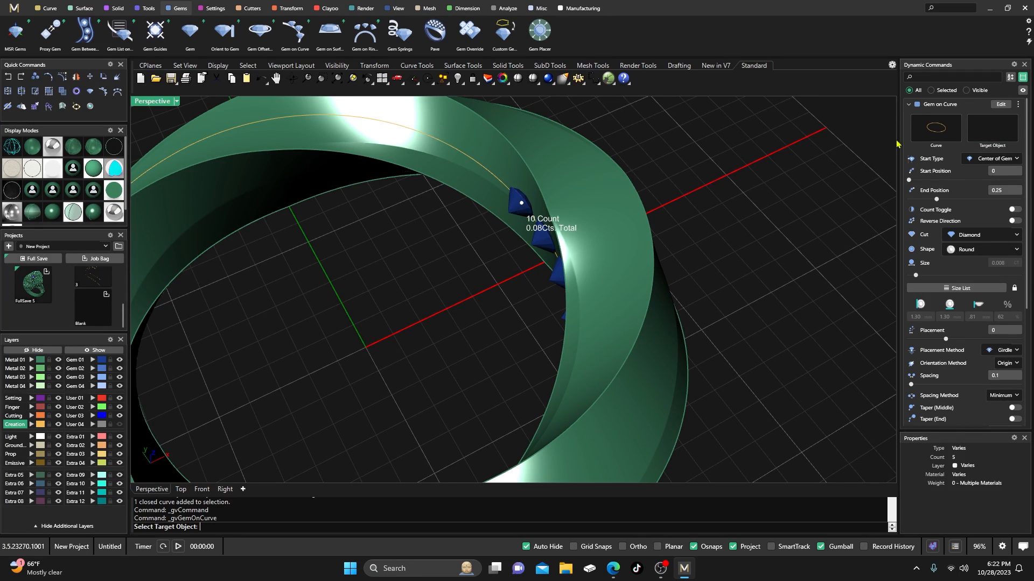
{"action": "left_click", "coordinate": [477, 136]}
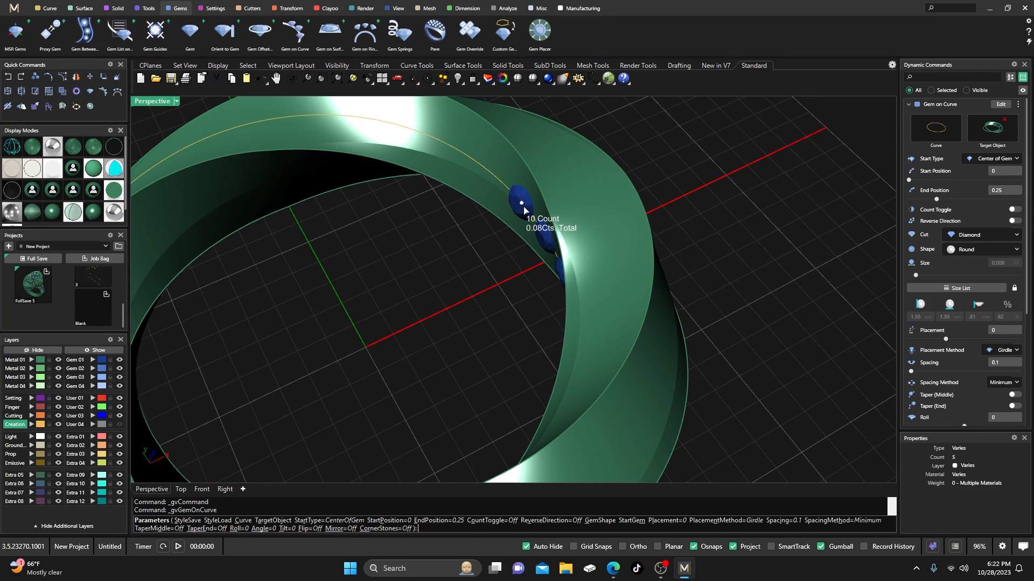
Spread the gem row over the upper arc of the ring, from start position about 0.28 to end position about 0.67
{"action": "scroll", "coordinate": [511, 220], "scroll_direction": "down", "scroll_amount": 6}
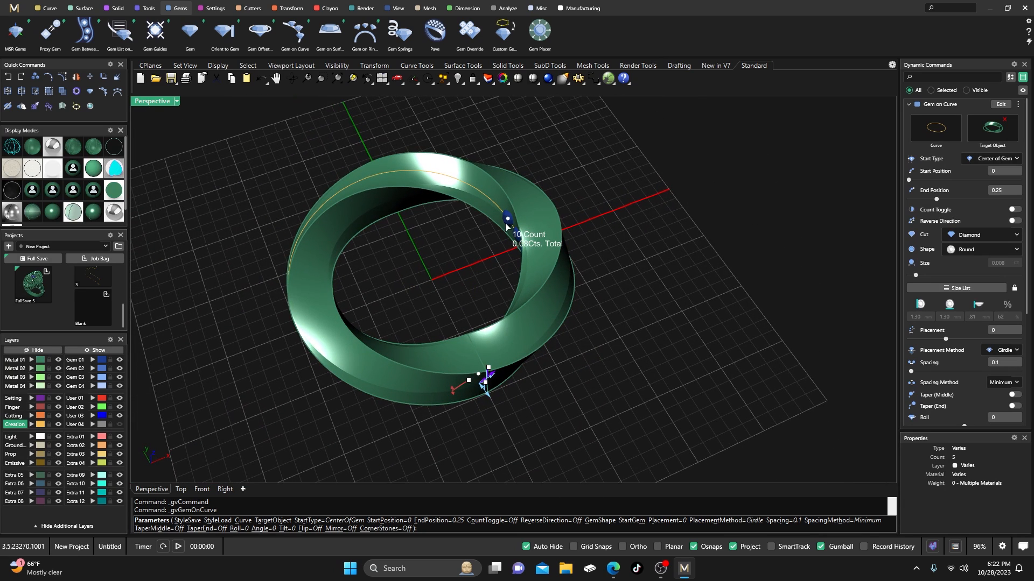
{"action": "left_click_drag", "start_coordinate": [446, 190], "coordinate": [288, 277]}
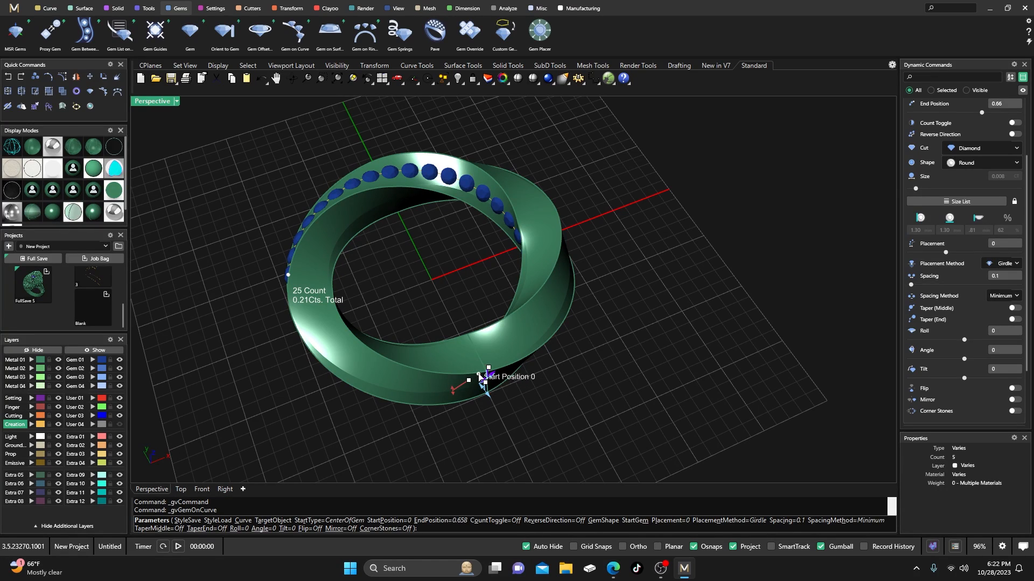
{"action": "left_click_drag", "start_coordinate": [479, 377], "coordinate": [499, 205]}
{"action": "double_click", "coordinate": [145, 101]}
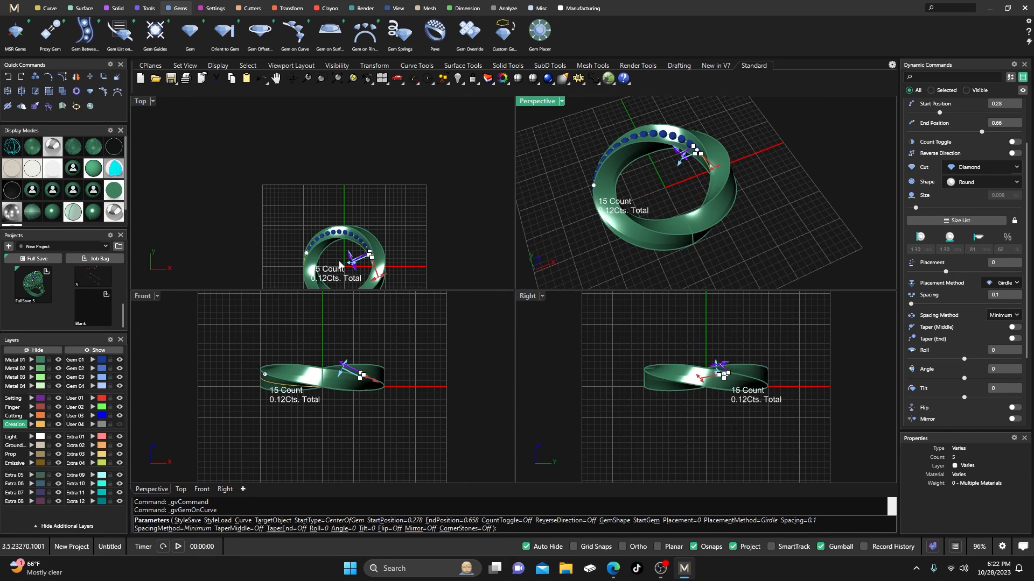
{"action": "scroll", "coordinate": [340, 264], "scroll_direction": "up", "scroll_amount": 5}
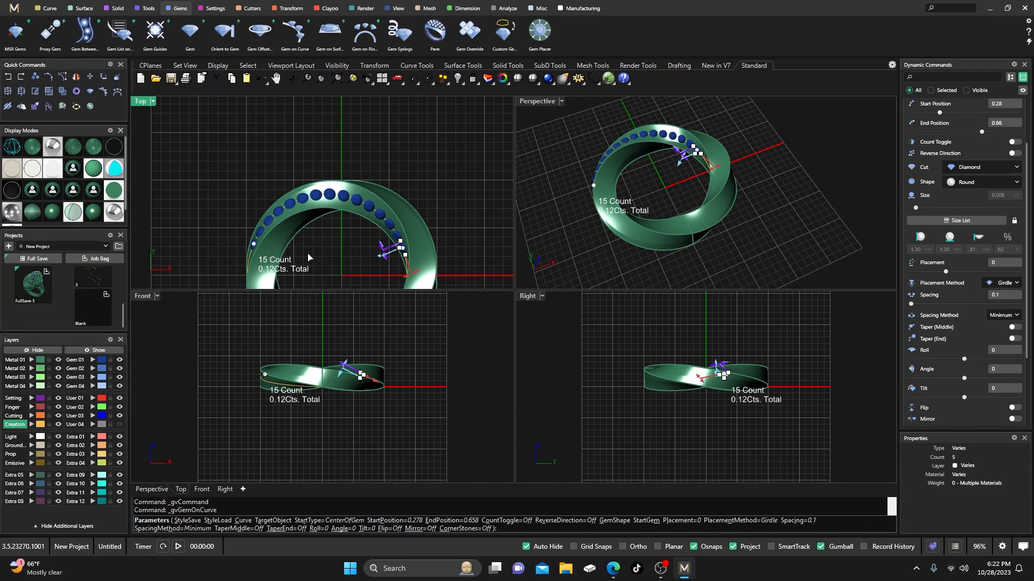
{"action": "left_click_drag", "start_coordinate": [254, 246], "coordinate": [251, 250]}
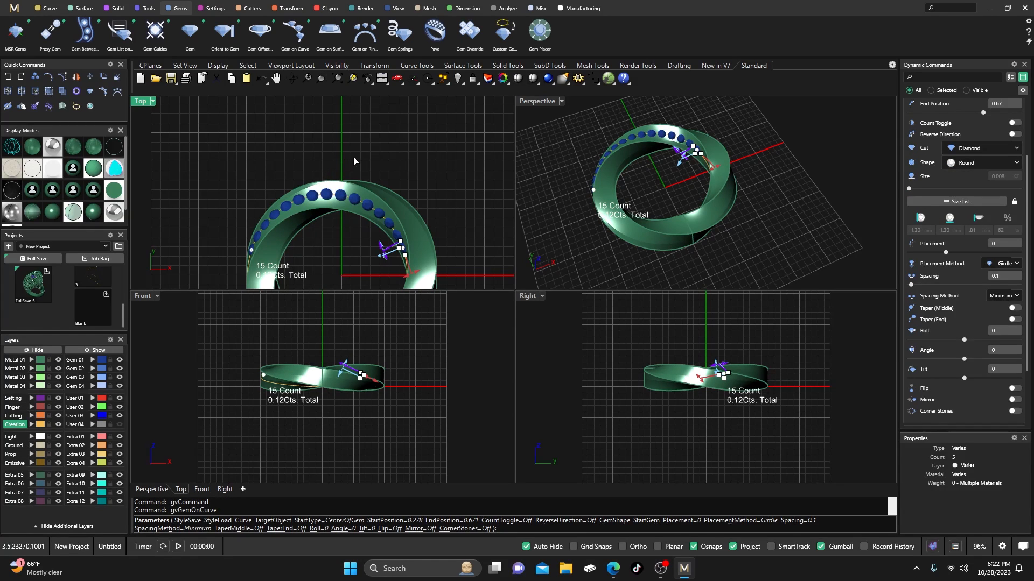
{"action": "double_click", "coordinate": [535, 102]}
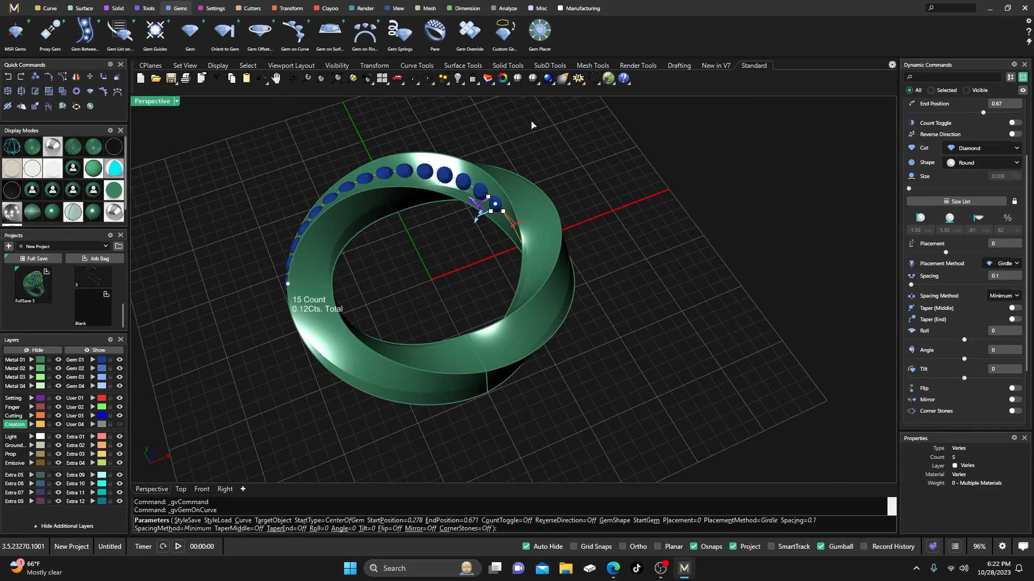
Reduce the spacing between the gems on the curve to 0 mm
{"action": "right_click_drag", "start_coordinate": [470, 267], "coordinate": [458, 300]}
{"action": "scroll", "coordinate": [472, 290], "scroll_direction": "up", "scroll_amount": 3}
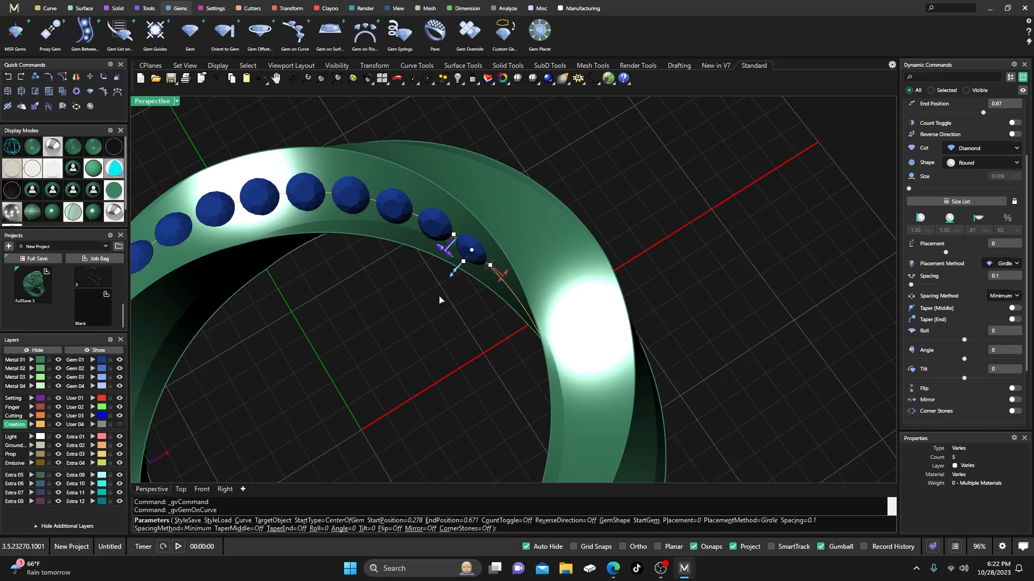
{"action": "mouse_move", "coordinate": [442, 299]}
{"action": "right_mouse_down"}
{"action": "mouse_move", "coordinate": [423, 289]}
{"action": "mouse_move", "coordinate": [445, 302]}
{"action": "mouse_move", "coordinate": [431, 307]}
{"action": "mouse_move", "coordinate": [442, 287]}
{"action": "mouse_move", "coordinate": [451, 305]}
{"action": "right_mouse_up"}
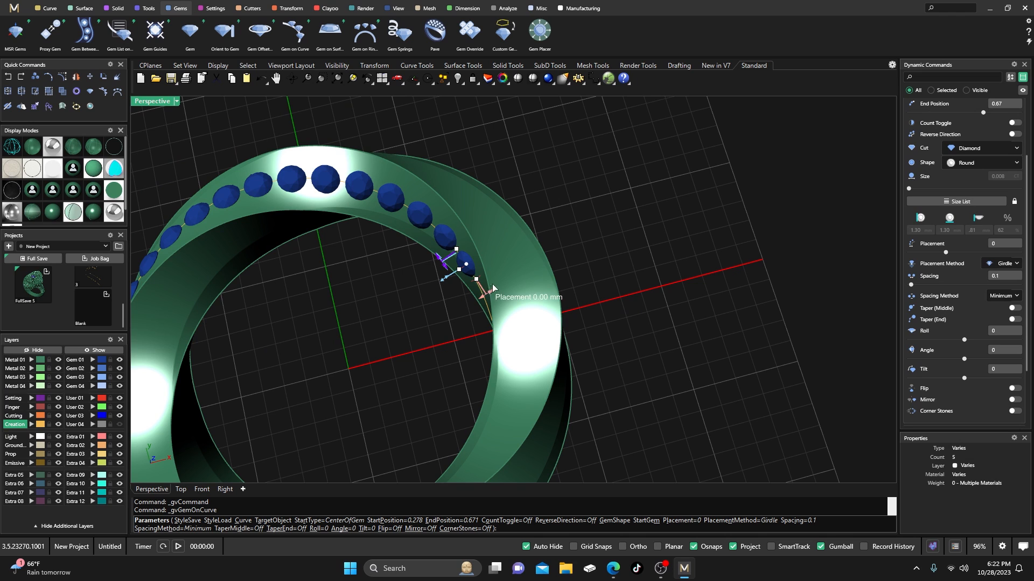
{"action": "right_click_drag", "start_coordinate": [393, 347], "coordinate": [438, 322]}
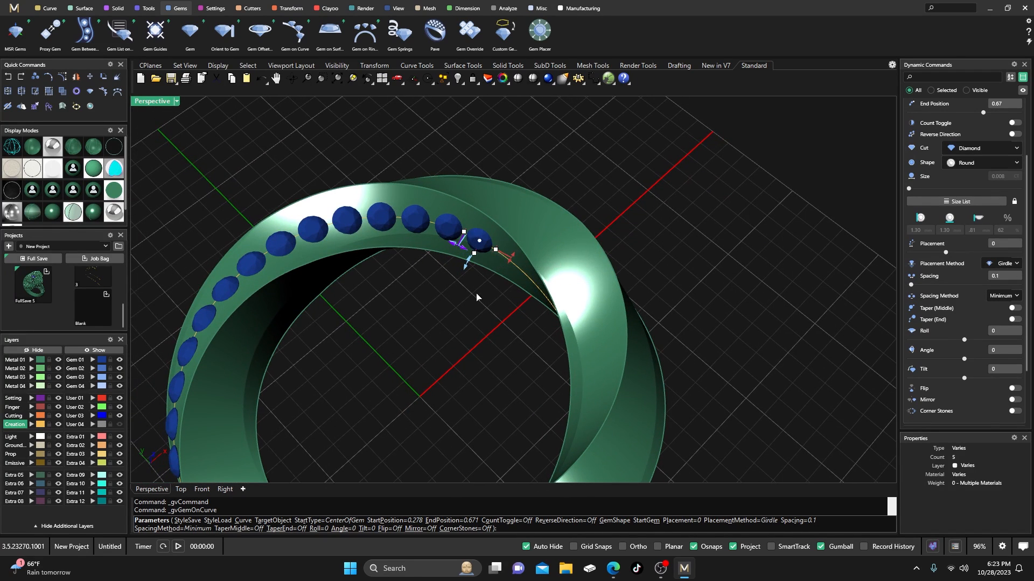
{"action": "scroll", "coordinate": [476, 231], "scroll_direction": "up", "scroll_amount": 5}
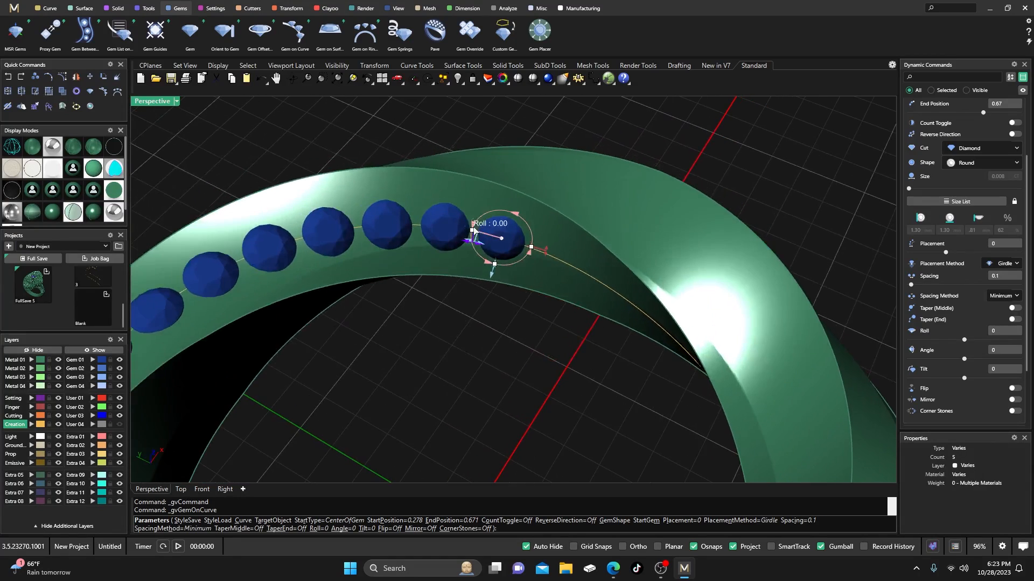
{"action": "scroll", "coordinate": [474, 230], "scroll_direction": "up", "scroll_amount": 3}
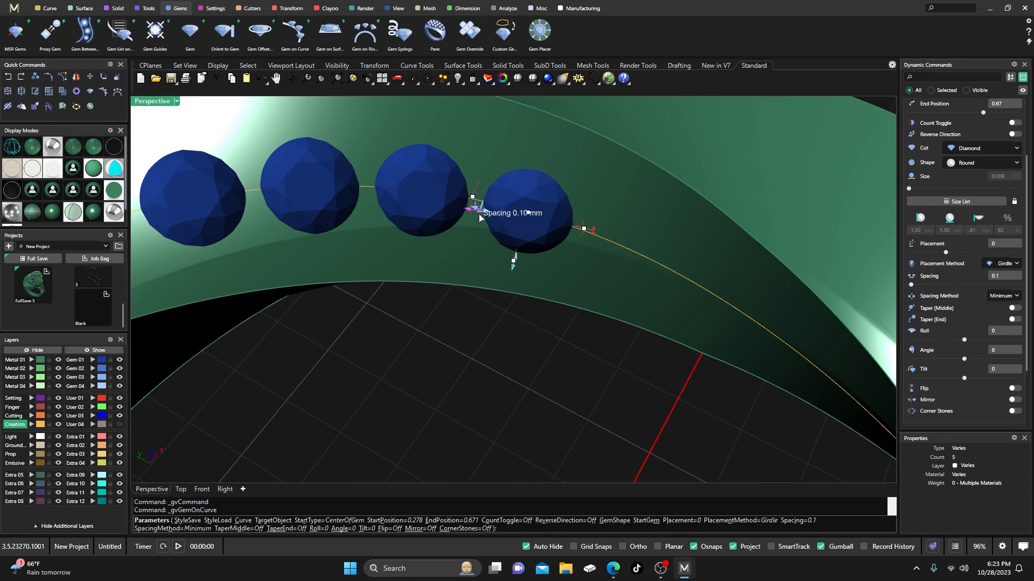
{"action": "left_click_drag", "start_coordinate": [479, 215], "coordinate": [485, 219]}
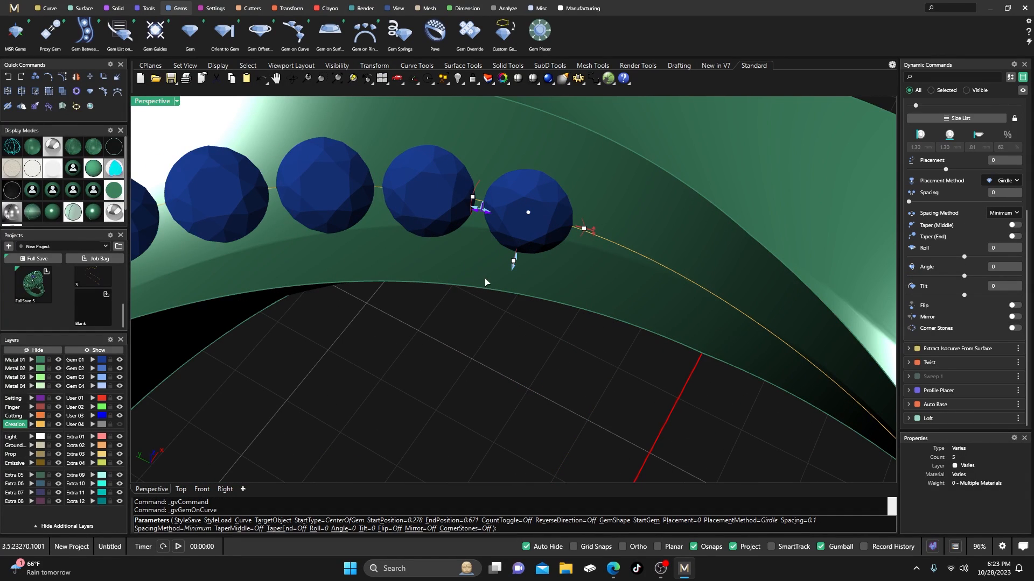
Enlarge the round gems on the curve to a length of 1.60 mm
{"action": "right_click_drag", "start_coordinate": [497, 278], "coordinate": [494, 268]}
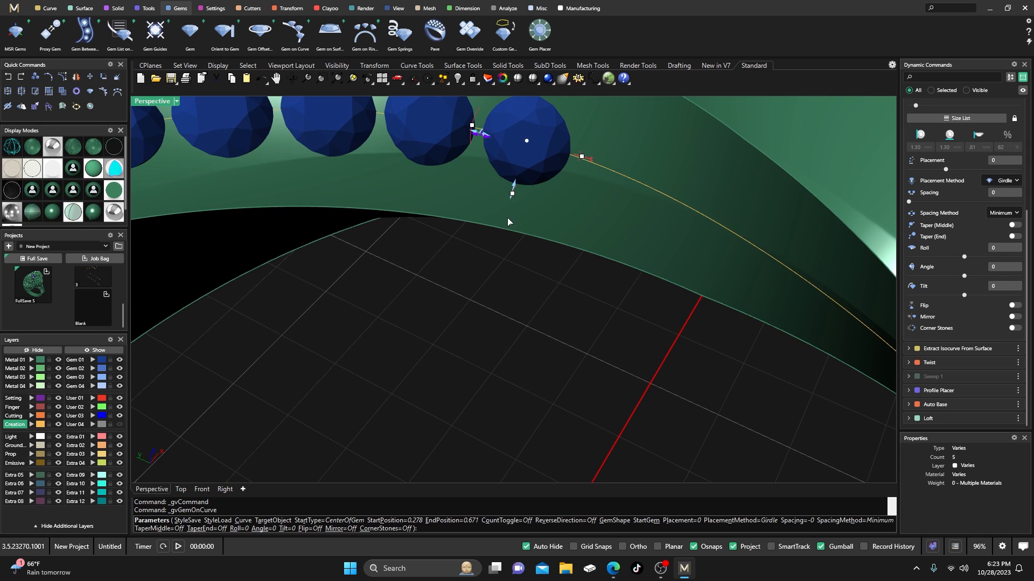
{"action": "right_click_drag", "start_coordinate": [507, 218], "coordinate": [474, 232]}
{"action": "mouse_move", "coordinate": [472, 245]}
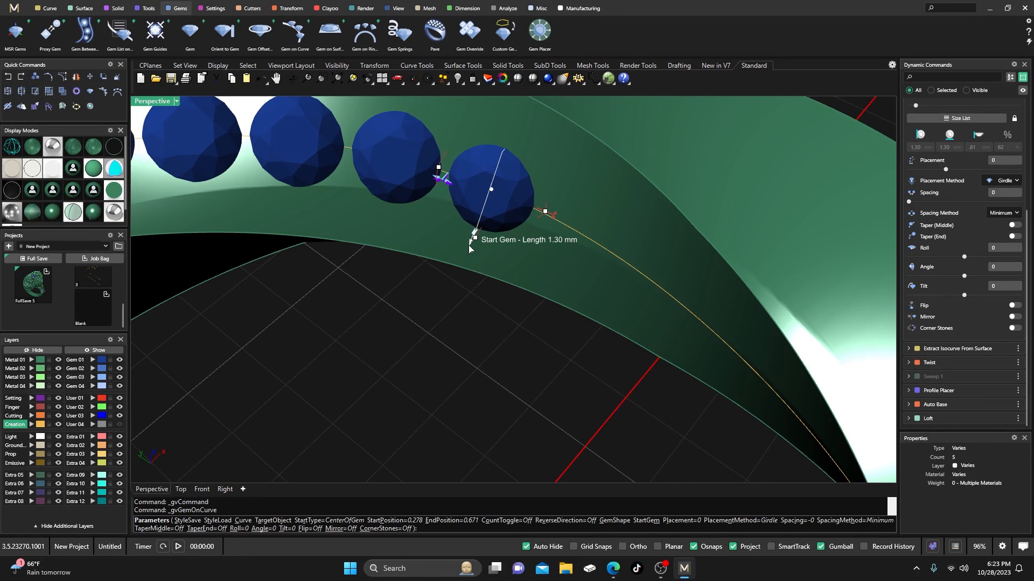
{"action": "mouse_move", "coordinate": [468, 245]}
{"action": "left_mouse_down"}
{"action": "mouse_move", "coordinate": [469, 255]}
{"action": "mouse_move", "coordinate": [472, 245]}
{"action": "left_mouse_up"}
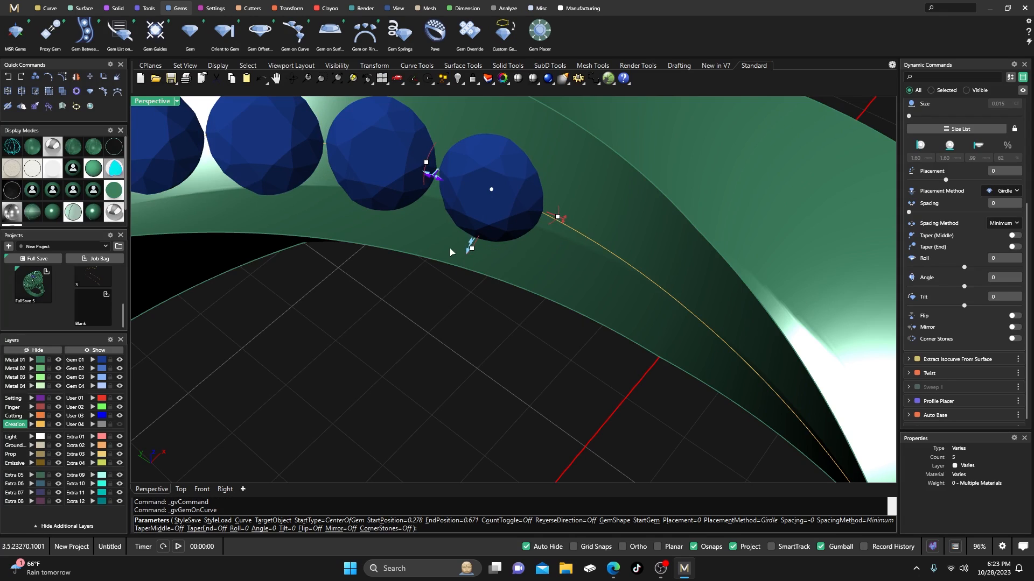
{"action": "scroll", "coordinate": [446, 249], "scroll_direction": "down", "scroll_amount": 6}
{"action": "right_click_drag", "start_coordinate": [439, 268], "coordinate": [415, 286]}
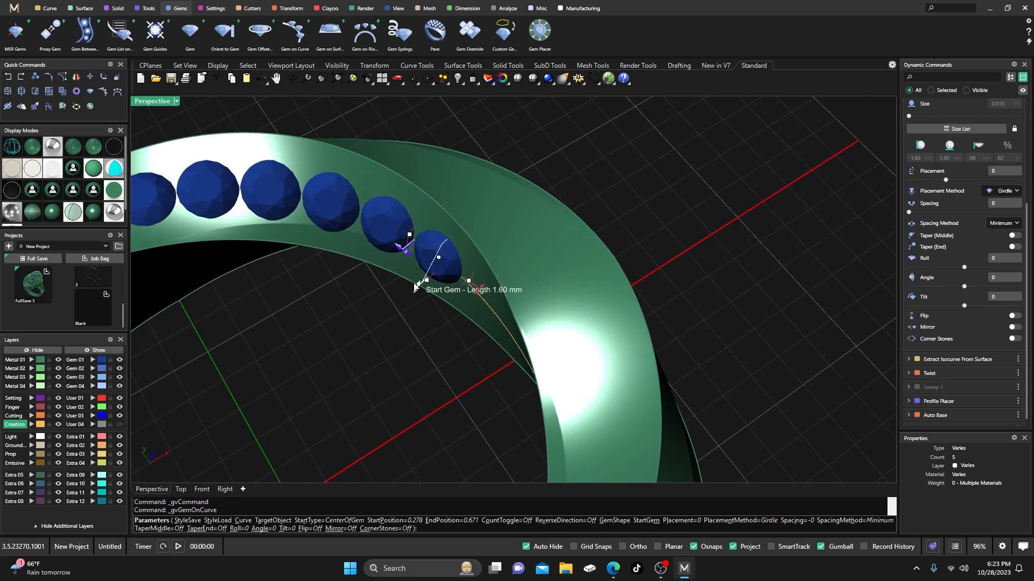
Set the gems' placement method to Table and accept the gem row
{"action": "left_click", "coordinate": [998, 195]}
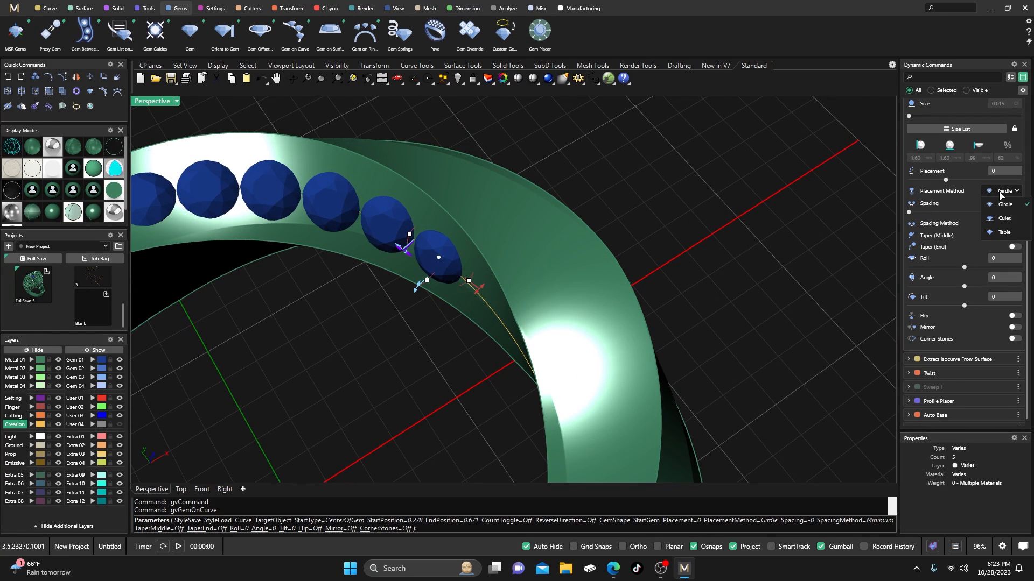
{"action": "left_click", "coordinate": [1001, 214]}
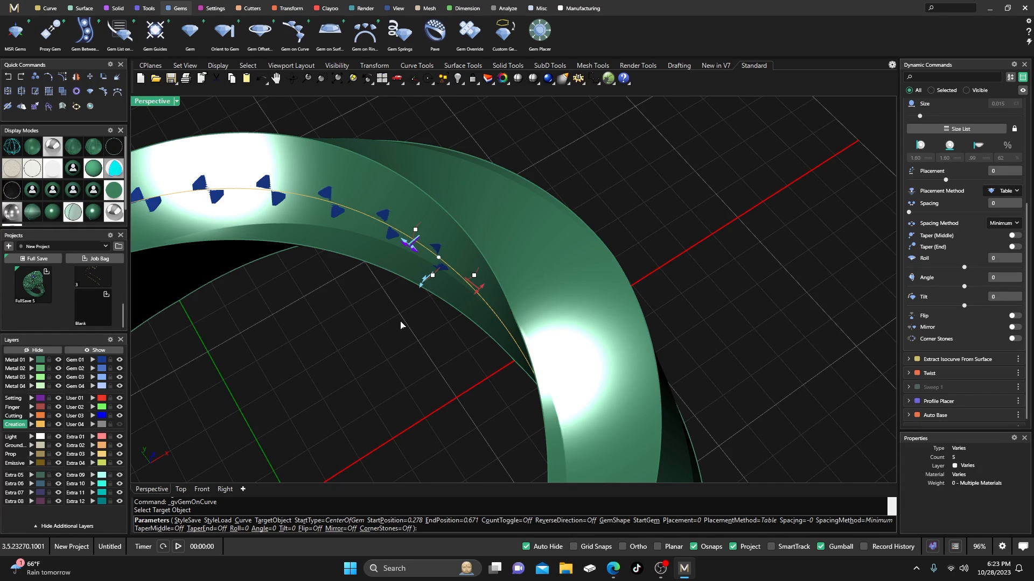
{"action": "key", "text": "Return"}
Select the gem row on the ring's upper arc and create a Channel Cutter along it
{"action": "scroll", "coordinate": [402, 324], "scroll_direction": "down", "scroll_amount": 5}
{"action": "scroll", "coordinate": [381, 330], "scroll_direction": "up", "scroll_amount": 5}
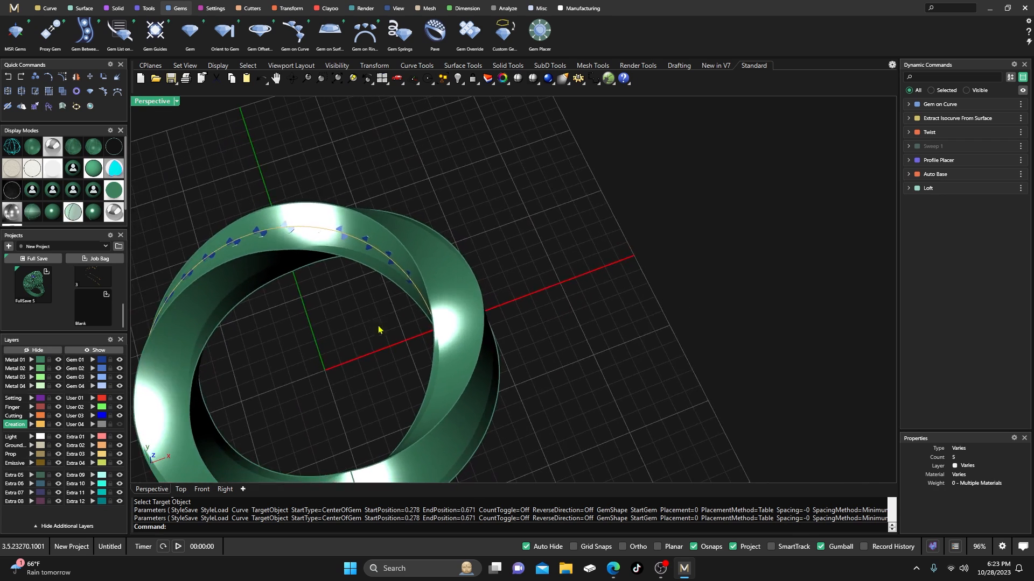
{"action": "left_click", "coordinate": [392, 243]}
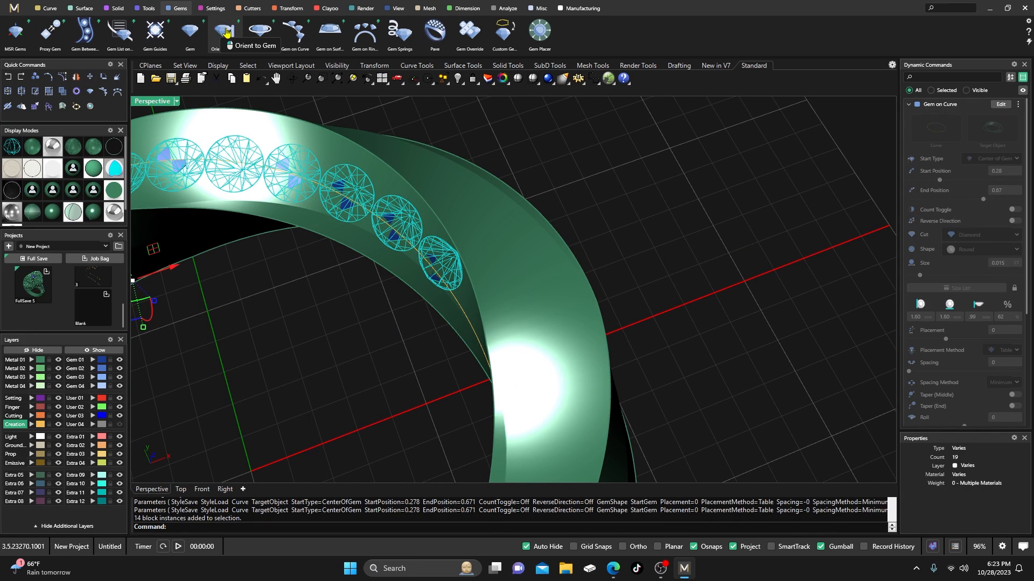
{"action": "left_click", "coordinate": [249, 9]}
{"action": "left_click", "coordinate": [84, 32]}
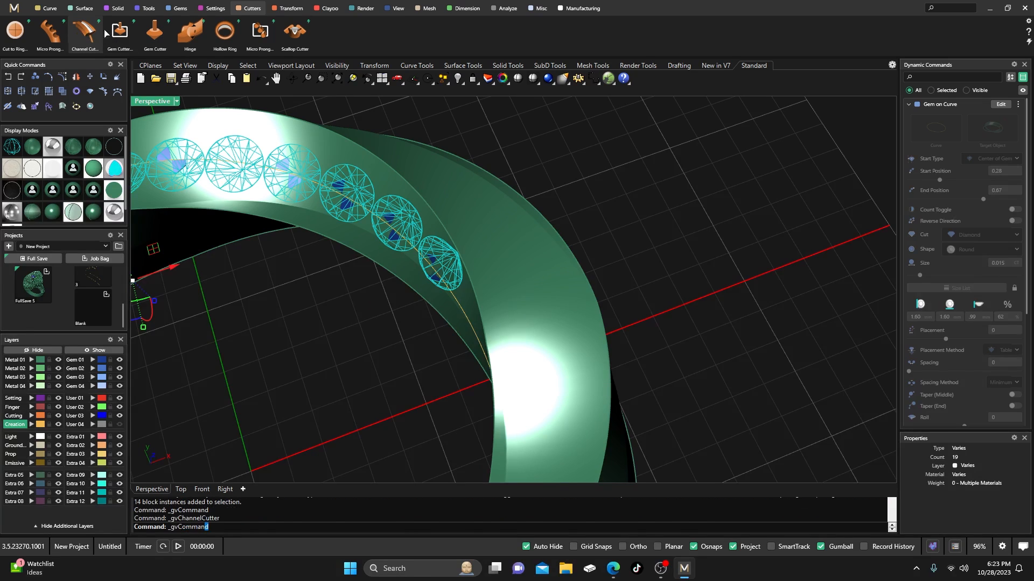
{"action": "right_click_drag", "start_coordinate": [434, 339], "coordinate": [478, 291]}
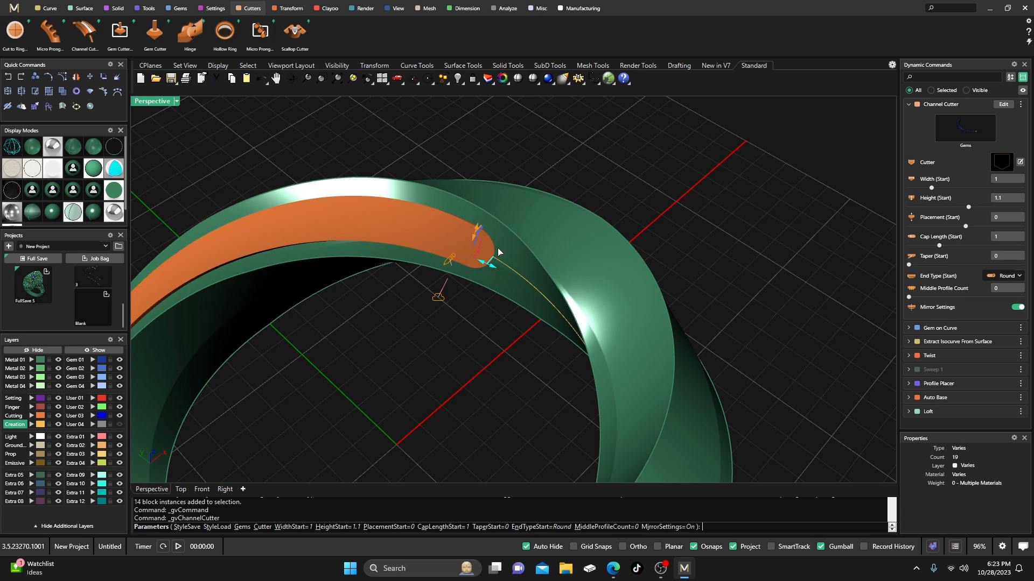
Set the channel cutter's end type to Sharp Corner and stretch its start cap length to about 2.48 mm
{"action": "left_click", "coordinate": [1002, 280]}
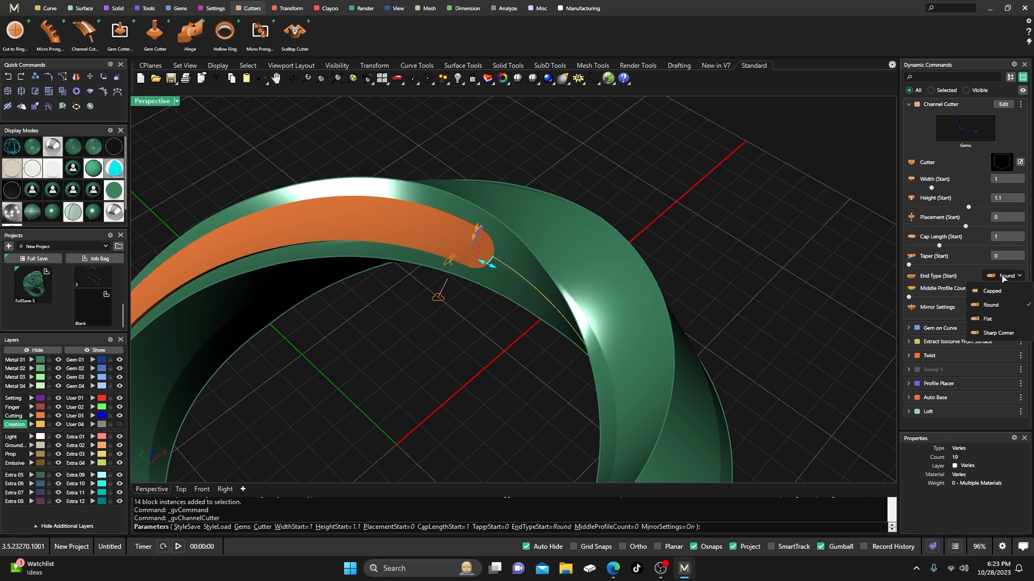
{"action": "left_click", "coordinate": [990, 319]}
{"action": "right_click_drag", "start_coordinate": [501, 367], "coordinate": [521, 366]}
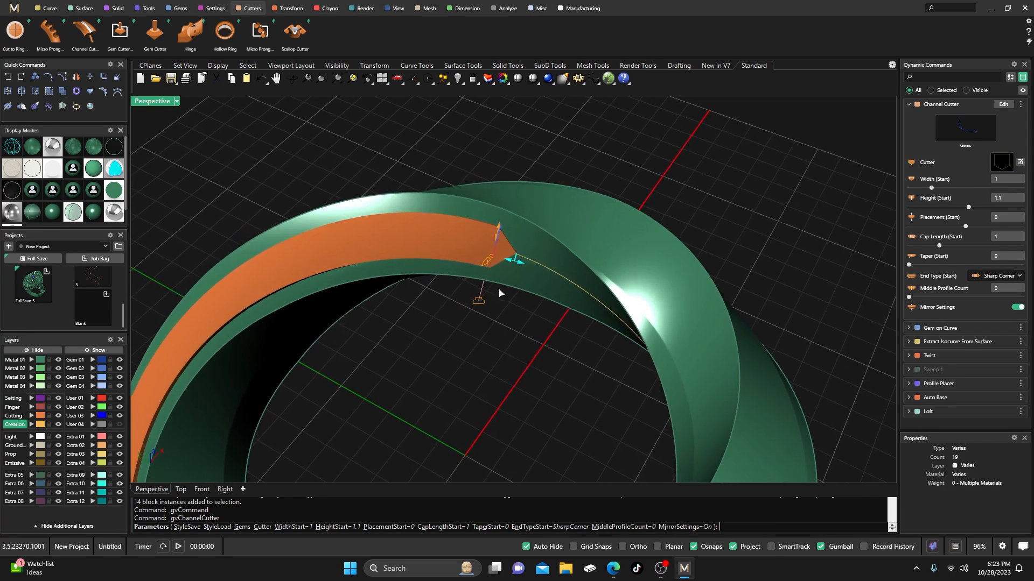
{"action": "scroll", "coordinate": [495, 328], "scroll_direction": "up", "scroll_amount": 2}
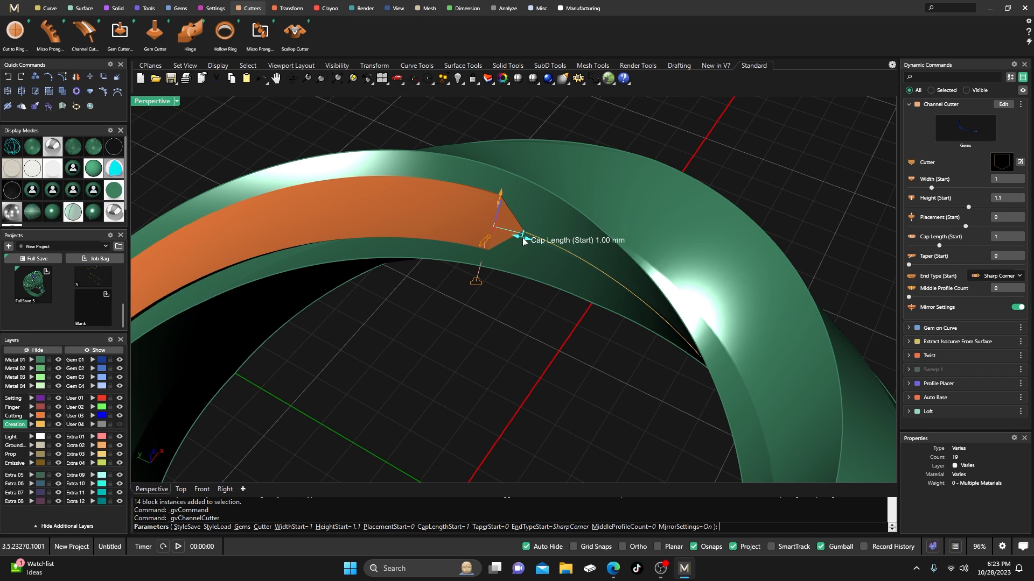
{"action": "left_click_drag", "start_coordinate": [543, 244], "coordinate": [571, 247]}
{"action": "right_click_drag", "start_coordinate": [536, 299], "coordinate": [528, 324]}
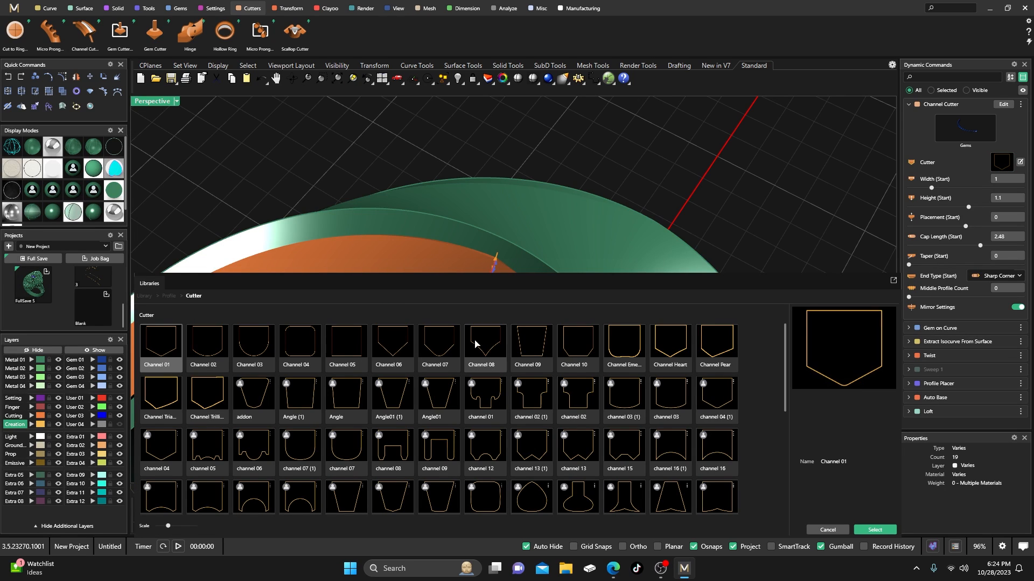
Replace the channel cutter's profile with the tapered Angle01 (1) profile from the cutter library
{"action": "left_click", "coordinate": [396, 401]}
{"action": "double_click", "coordinate": [396, 402]}
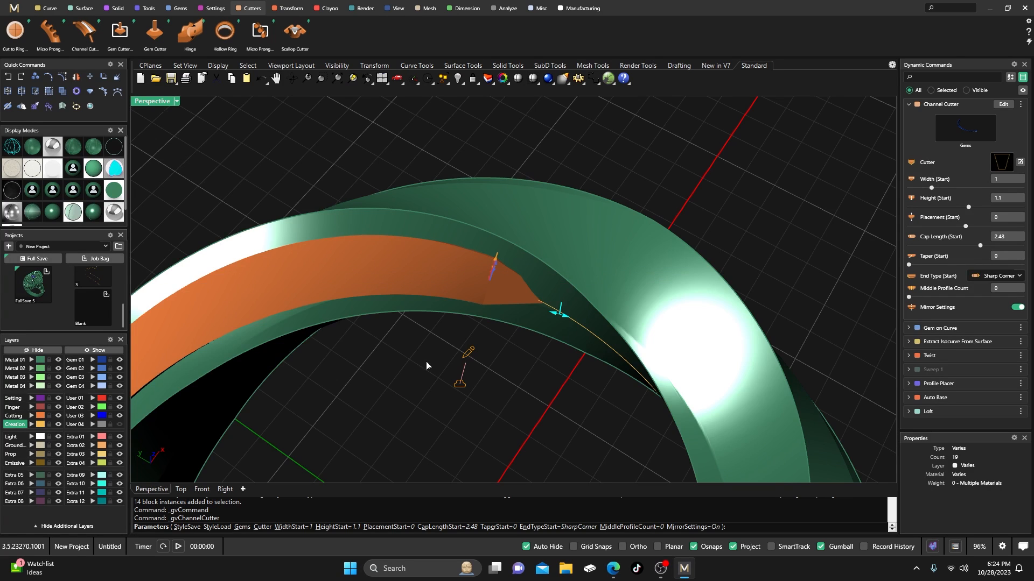
{"action": "mouse_move", "coordinate": [334, 322]}
{"action": "right_mouse_down"}
{"action": "mouse_move", "coordinate": [392, 312]}
{"action": "mouse_move", "coordinate": [333, 305]}
{"action": "right_mouse_up"}
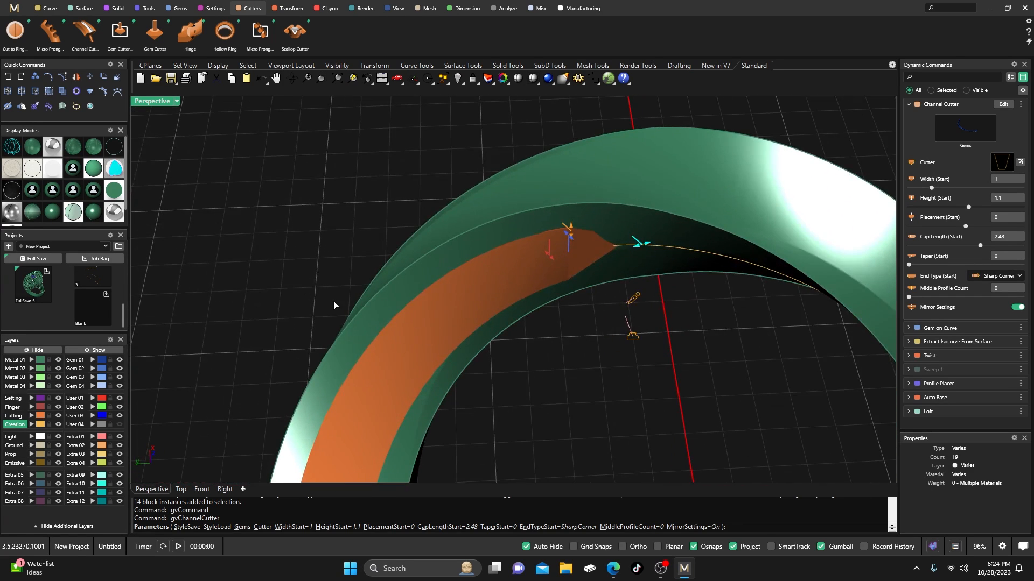
{"action": "right_click_drag", "start_coordinate": [428, 286], "coordinate": [403, 305]}
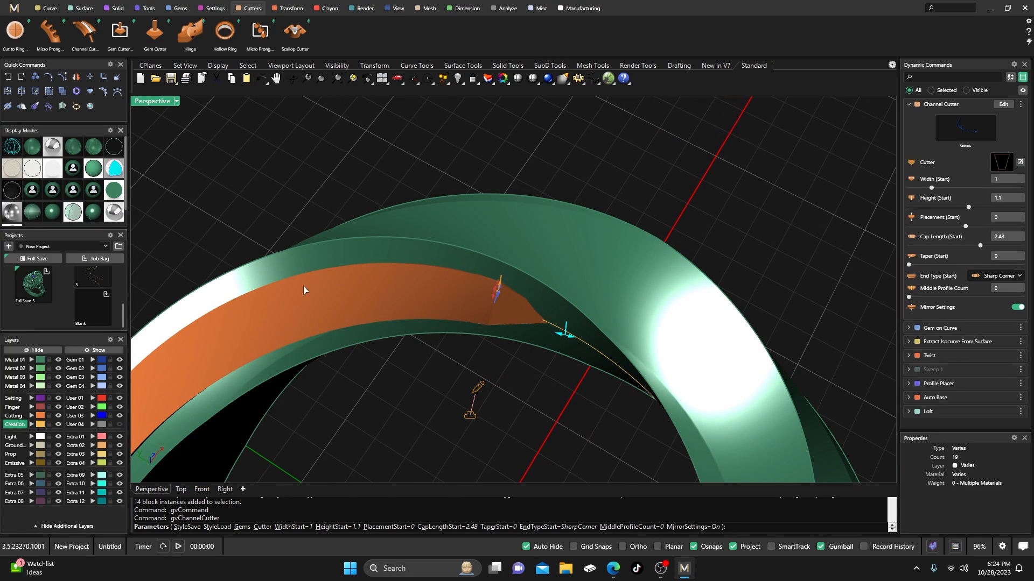
Show the model in wireframe and widen the channel cutter's start width to about 1.37
{"action": "left_click", "coordinate": [15, 150]}
{"action": "right_click_drag", "start_coordinate": [442, 407], "coordinate": [461, 334]}
{"action": "scroll", "coordinate": [469, 281], "scroll_direction": "up", "scroll_amount": 6}
{"action": "scroll", "coordinate": [472, 425], "scroll_direction": "down", "scroll_amount": 5}
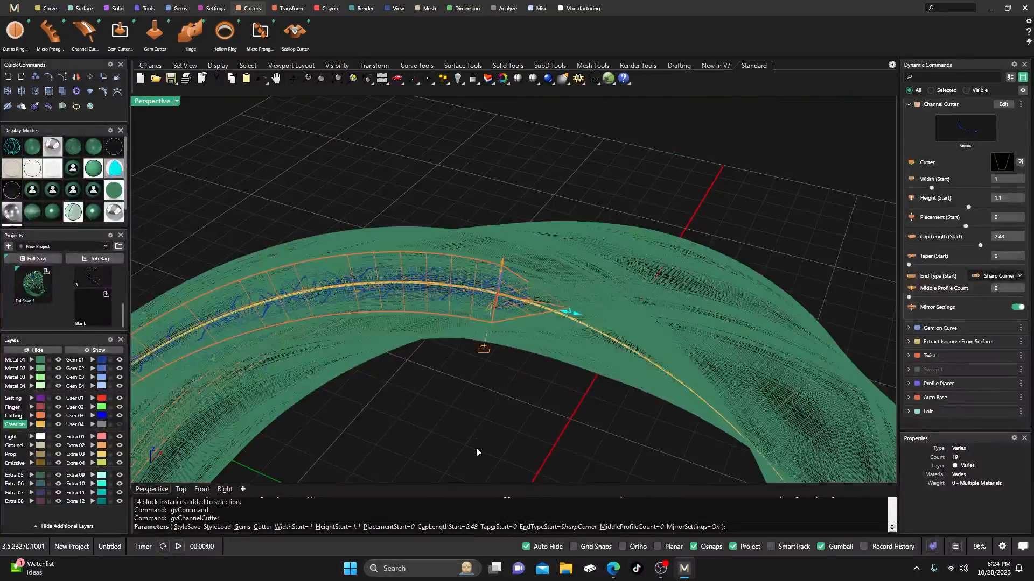
{"action": "scroll", "coordinate": [510, 216], "scroll_direction": "up", "scroll_amount": 5}
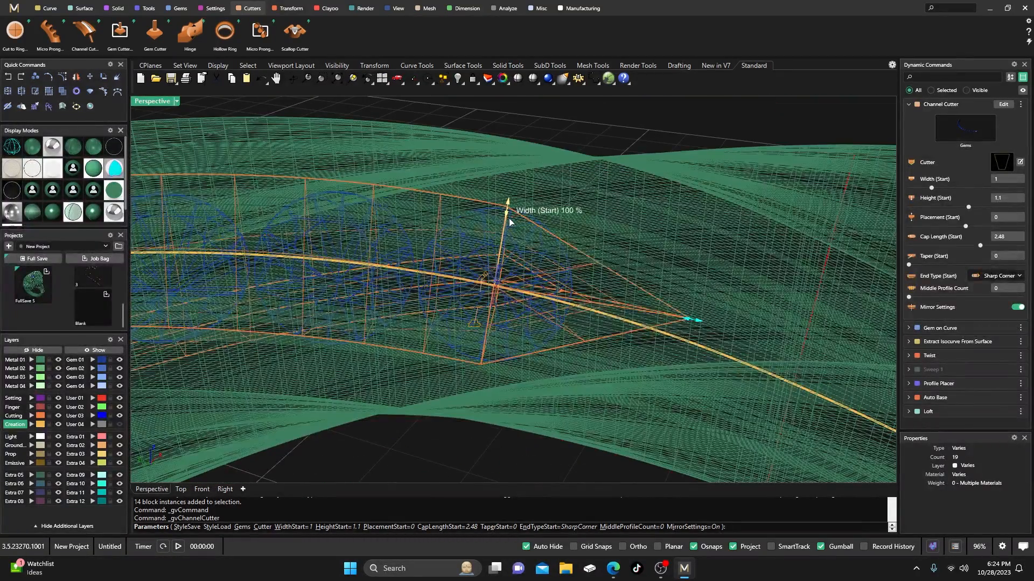
{"action": "left_click_drag", "start_coordinate": [507, 209], "coordinate": [516, 182]}
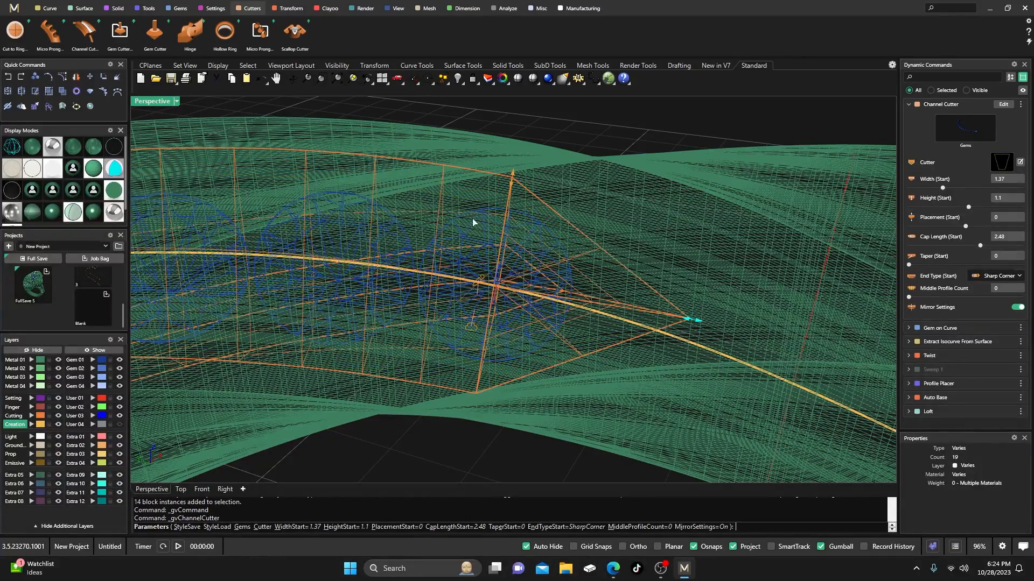
Set the channel cutter's start placement to 1 and reduce its start height to about 0.38
{"action": "right_click_drag", "start_coordinate": [414, 255], "coordinate": [480, 263]}
{"action": "scroll", "coordinate": [309, 269], "scroll_direction": "down", "scroll_amount": 6}
{"action": "right_click_drag", "start_coordinate": [309, 269], "coordinate": [541, 330]}
{"action": "scroll", "coordinate": [551, 263], "scroll_direction": "up", "scroll_amount": 3}
{"action": "scroll", "coordinate": [552, 263], "scroll_direction": "up", "scroll_amount": 2}
{"action": "scroll", "coordinate": [535, 326], "scroll_direction": "down", "scroll_amount": 4}
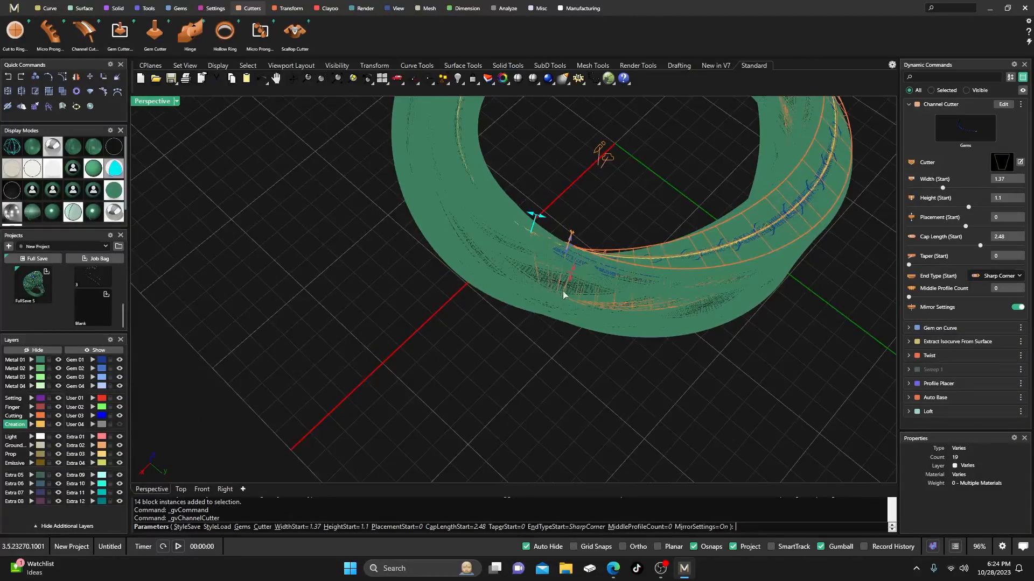
{"action": "scroll", "coordinate": [576, 265], "scroll_direction": "up", "scroll_amount": 6}
{"action": "left_click_drag", "start_coordinate": [577, 268], "coordinate": [580, 217]}
{"action": "left_click_drag", "start_coordinate": [583, 170], "coordinate": [581, 208]}
{"action": "right_click_drag", "start_coordinate": [568, 247], "coordinate": [589, 253]}
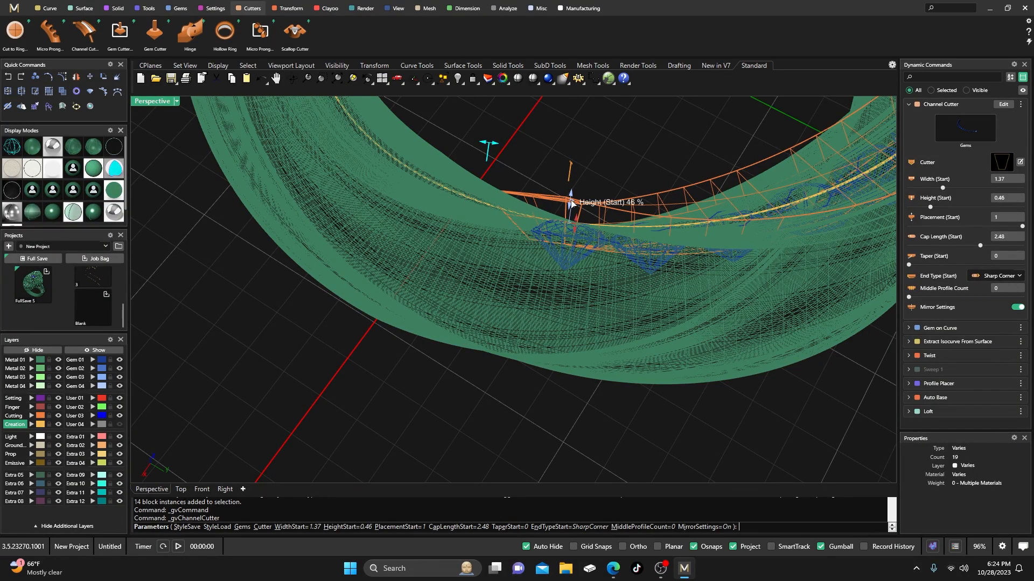
{"action": "left_click_drag", "start_coordinate": [571, 203], "coordinate": [573, 207]}
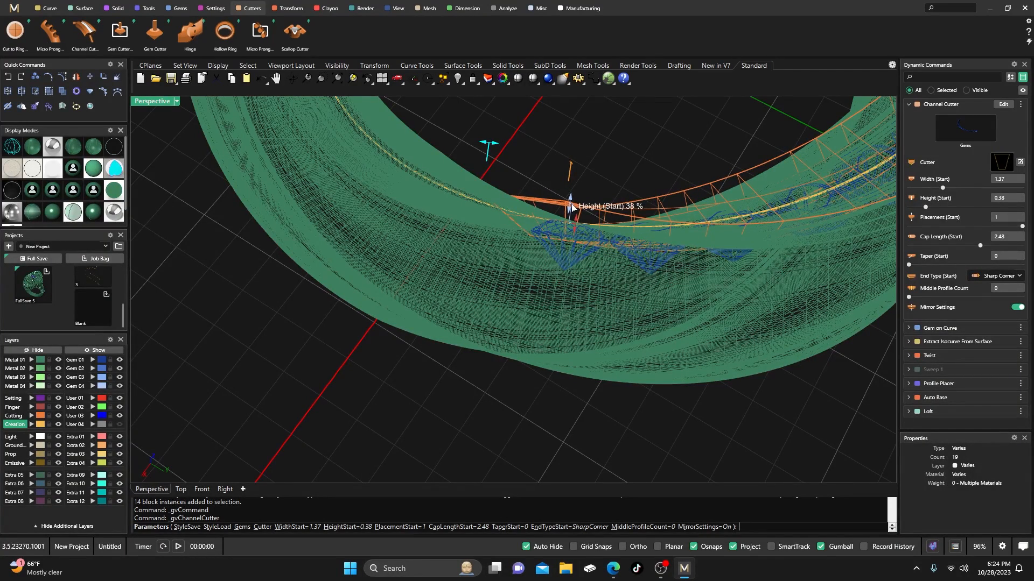
{"action": "right_click_drag", "start_coordinate": [553, 272], "coordinate": [353, 248]}
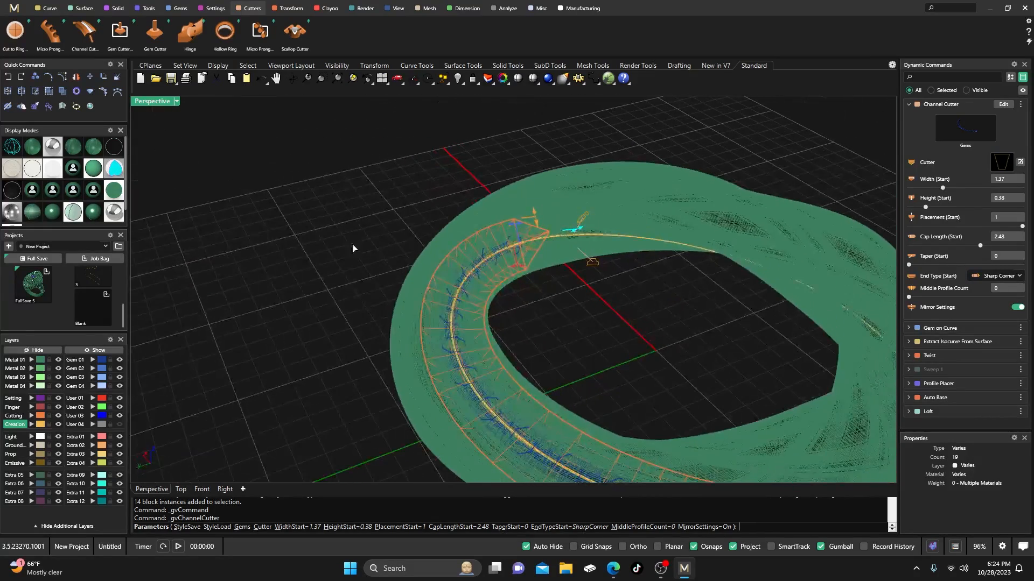
Lengthen the cutter's sharp end cap to about 2.69 mm, restore the shaded display and accept the channel cutter
{"action": "left_click", "coordinate": [92, 214]}
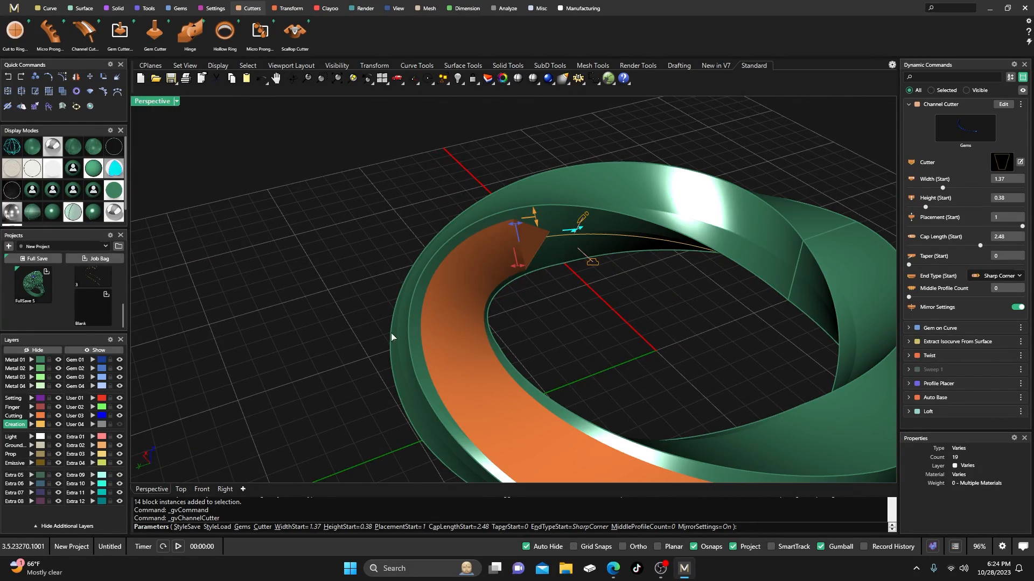
{"action": "mouse_move", "coordinate": [390, 332]}
{"action": "right_mouse_down"}
{"action": "mouse_move", "coordinate": [341, 289]}
{"action": "mouse_move", "coordinate": [316, 292]}
{"action": "mouse_move", "coordinate": [318, 343]}
{"action": "right_mouse_up"}
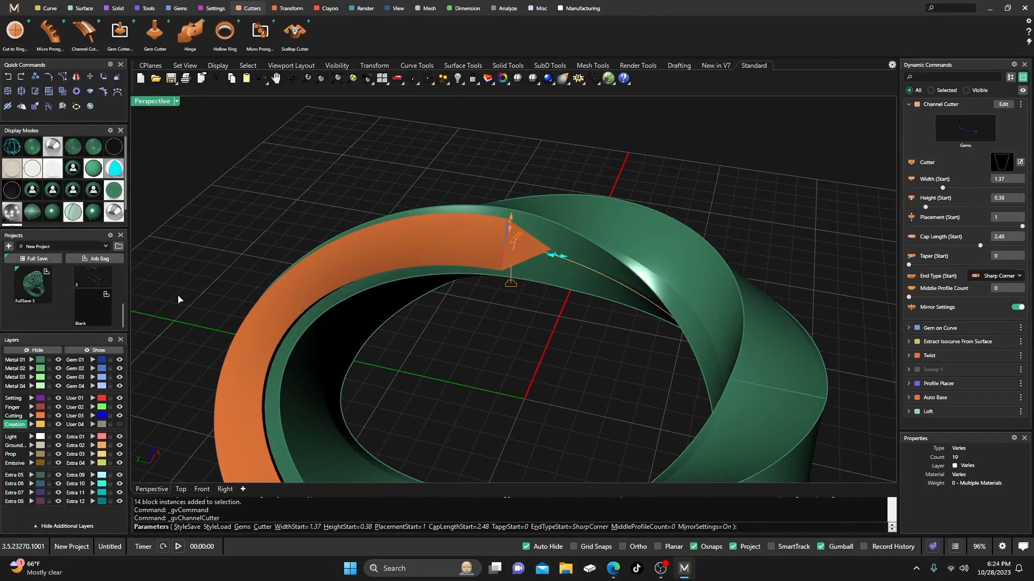
{"action": "left_click", "coordinate": [9, 150]}
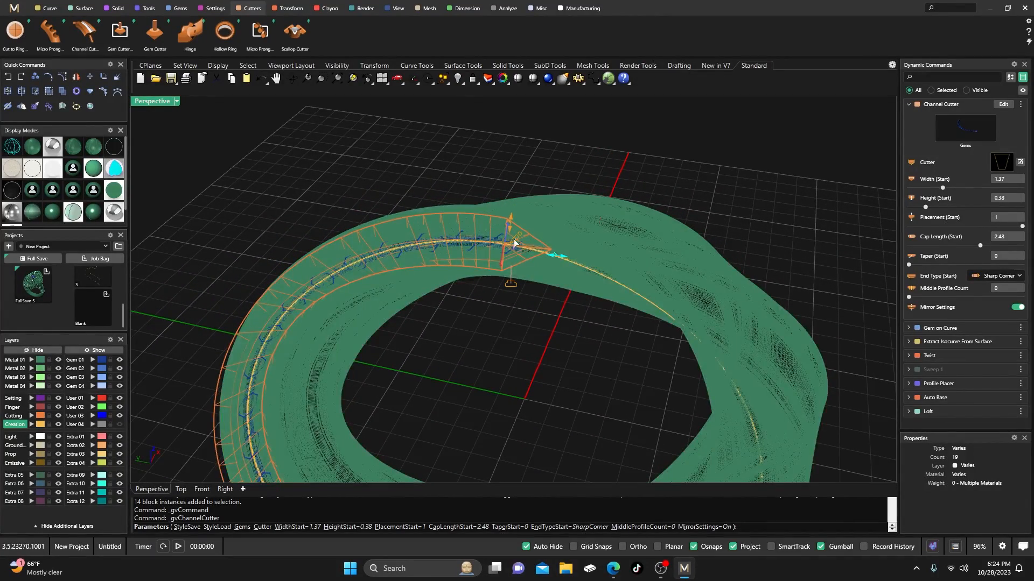
{"action": "scroll", "coordinate": [514, 243], "scroll_direction": "up", "scroll_amount": 6}
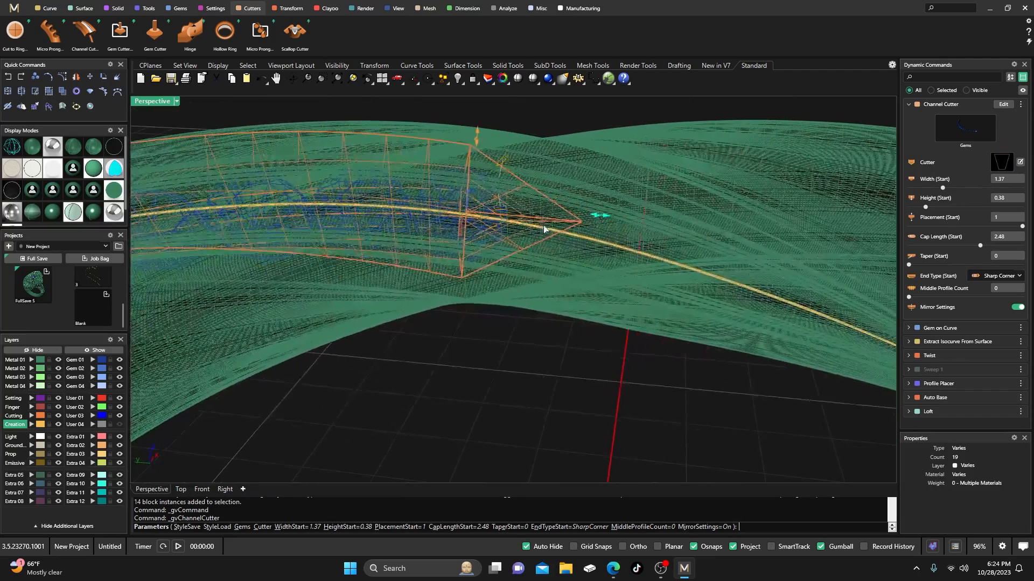
{"action": "left_click_drag", "start_coordinate": [595, 216], "coordinate": [611, 222]}
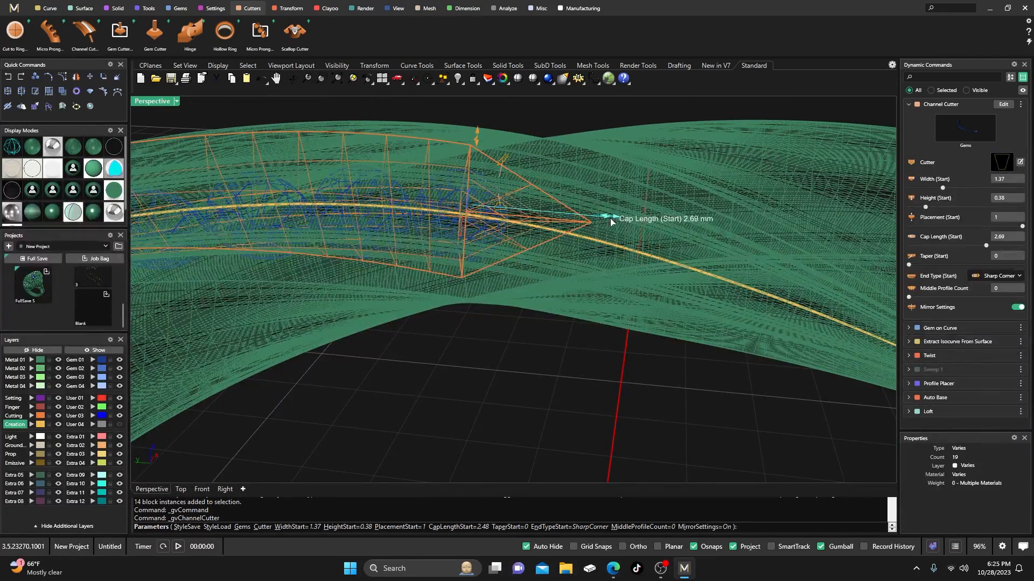
{"action": "left_click", "coordinate": [92, 215]}
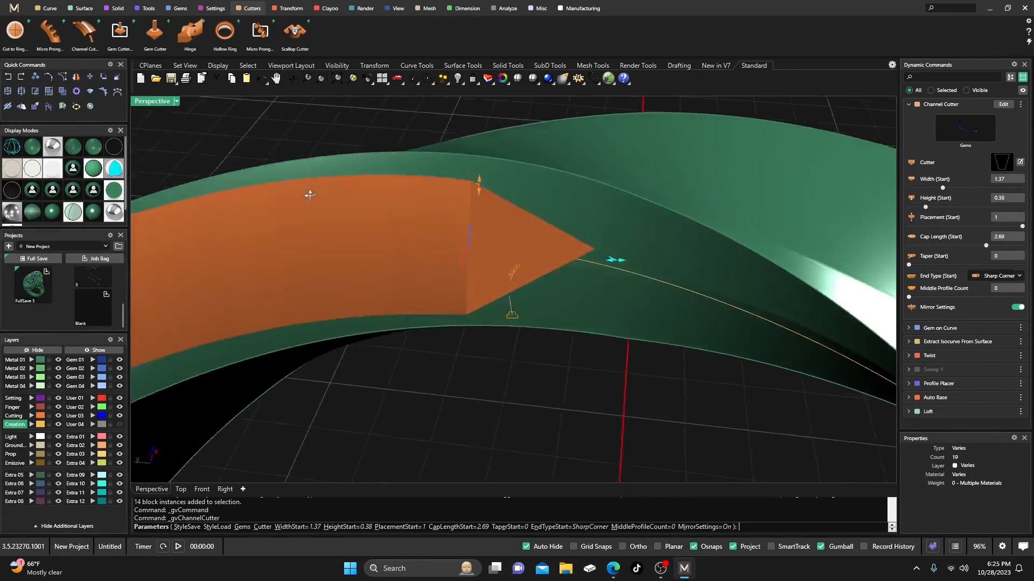
{"action": "right_click_drag", "start_coordinate": [309, 194], "coordinate": [294, 252]}
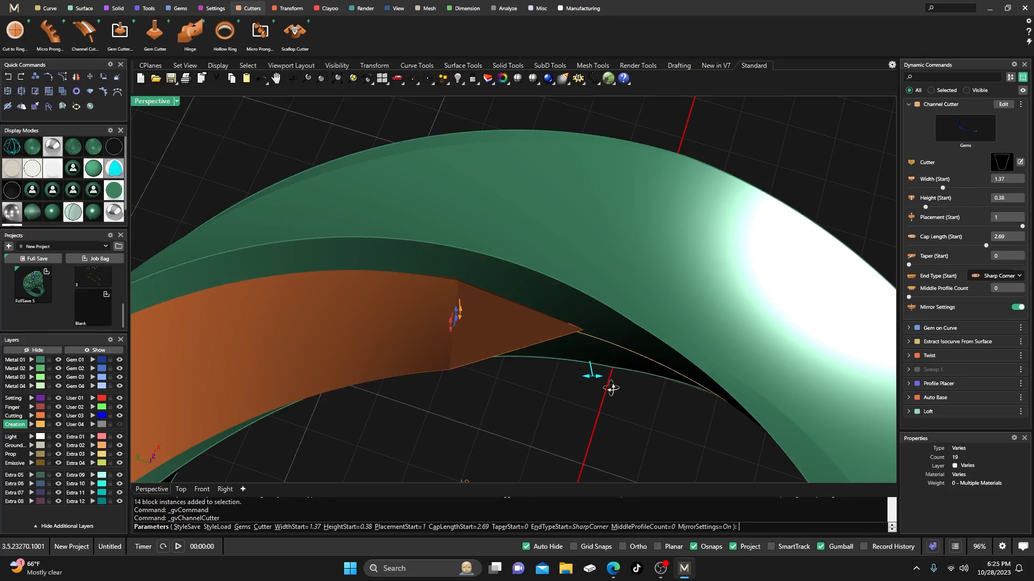
{"action": "right_click_drag", "start_coordinate": [611, 387], "coordinate": [460, 325]}
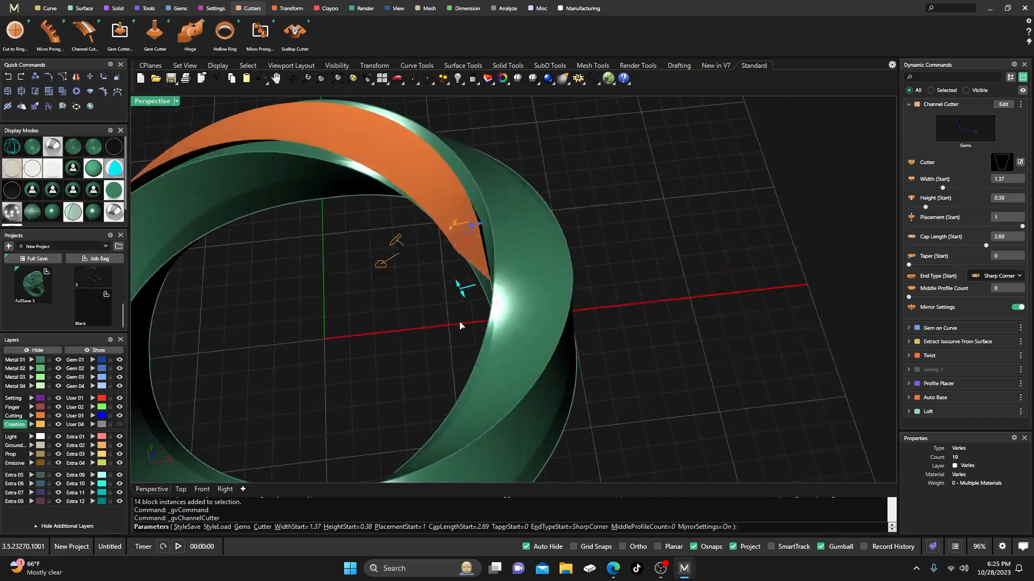
{"action": "right_click", "coordinate": [350, 287]}
{"action": "right_click_drag", "start_coordinate": [351, 287], "coordinate": [413, 297]}
{"action": "scroll", "coordinate": [452, 258], "scroll_direction": "down", "scroll_amount": 6}
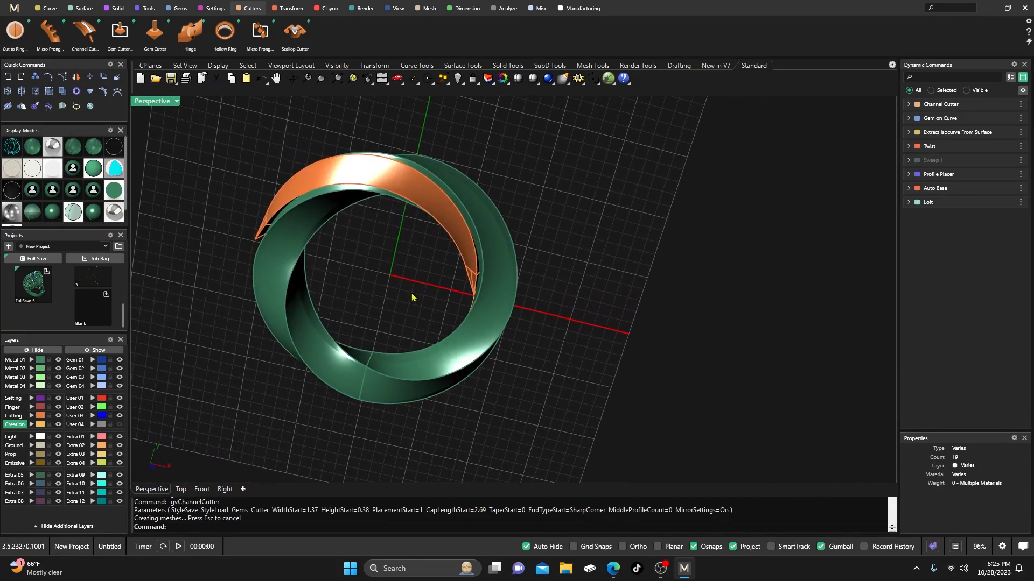
Start Extract Isocurve From Surface on the ring's face beside the pointed end of the channel cutter
{"action": "left_click", "coordinate": [49, 8]}
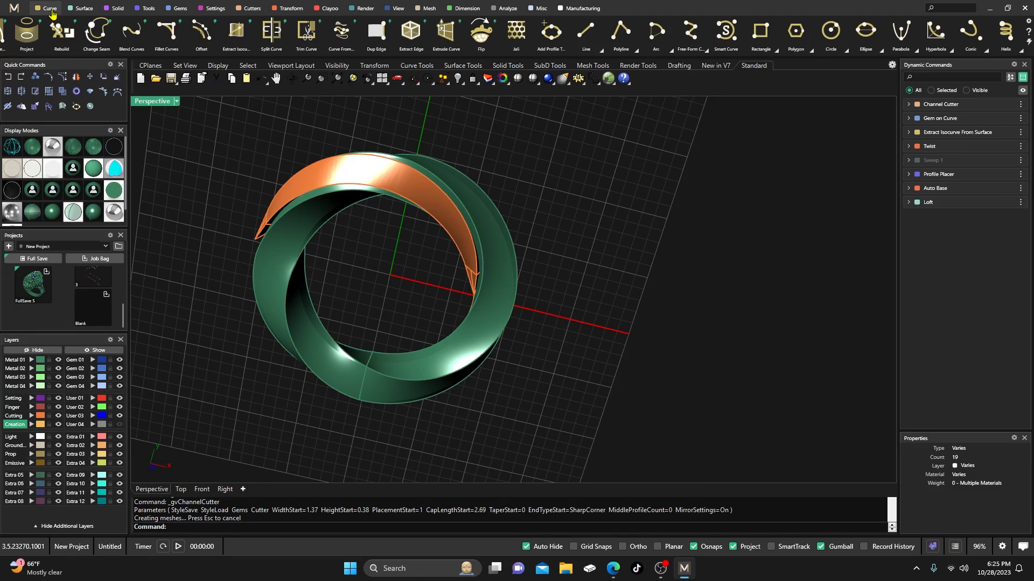
{"action": "left_click", "coordinate": [236, 30]}
{"action": "right_click_drag", "start_coordinate": [418, 281], "coordinate": [482, 342]}
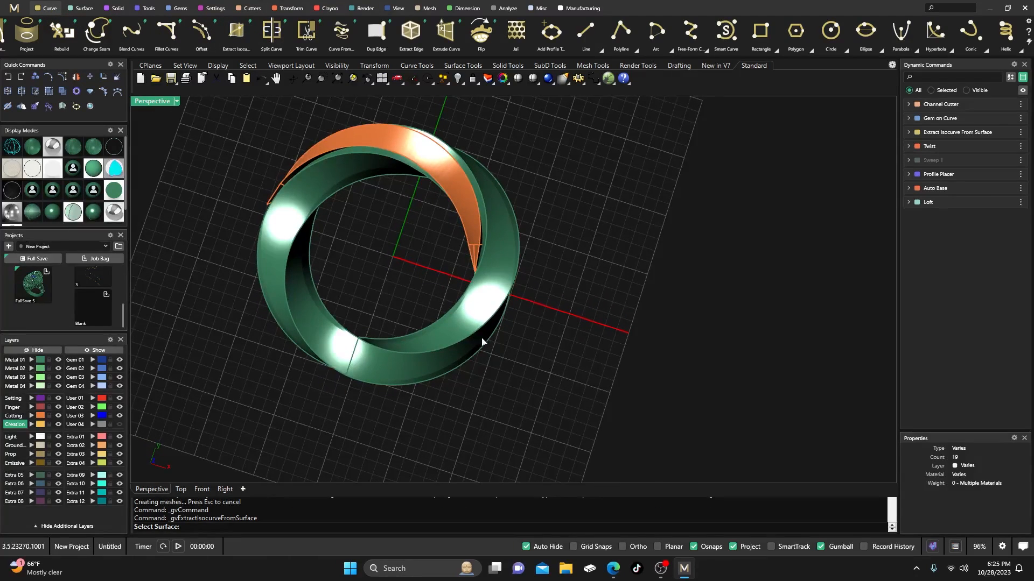
{"action": "left_click", "coordinate": [477, 304]}
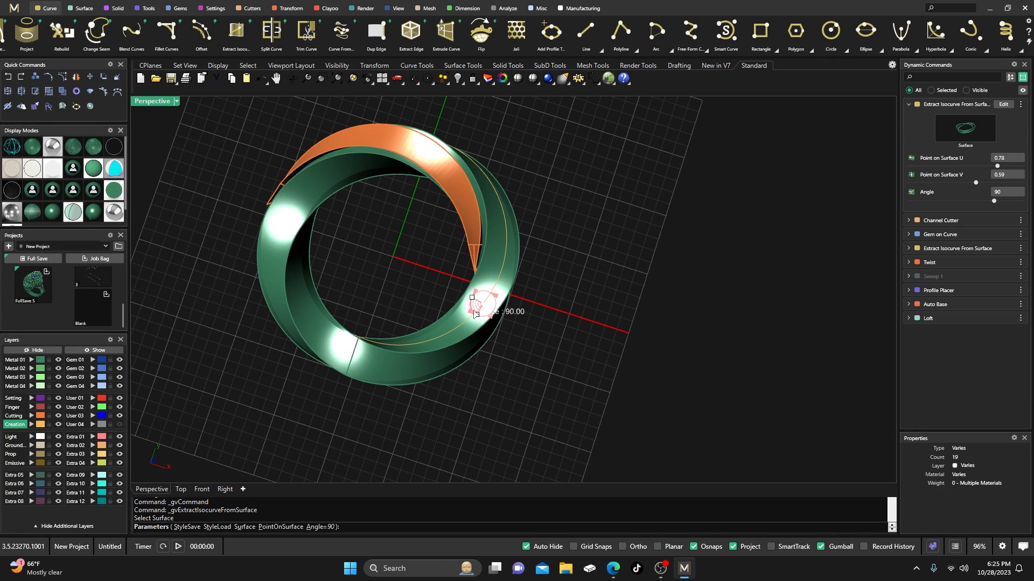
{"action": "scroll", "coordinate": [474, 315], "scroll_direction": "up", "scroll_amount": 4}
{"action": "right_click_drag", "start_coordinate": [485, 318], "coordinate": [493, 299]}
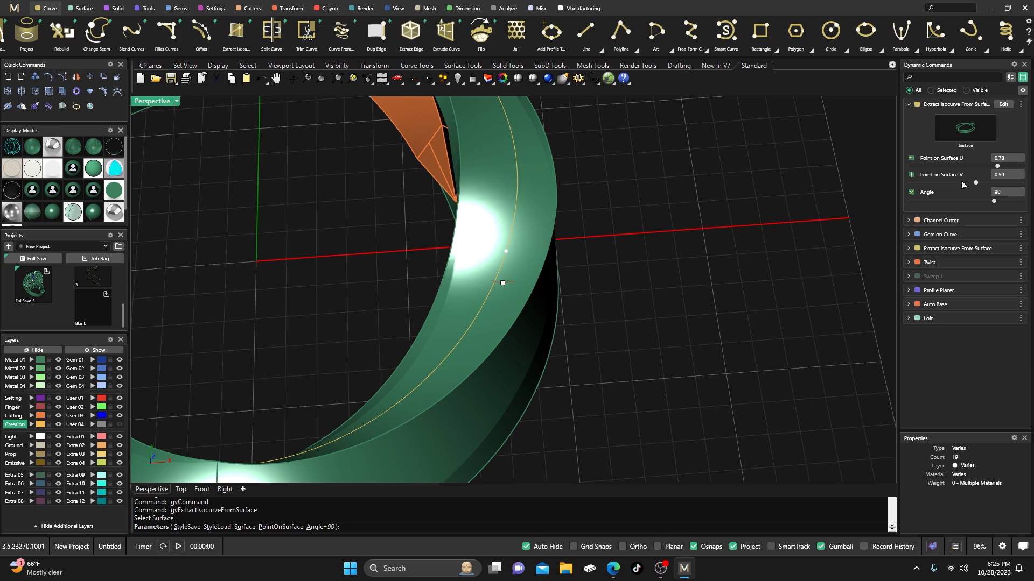
Center the isocurve on the face by setting Point on Surface V to 0.5, and accept it
{"action": "left_click", "coordinate": [1005, 177]}
{"action": "key", "text": "BackSpace"}
{"action": "type", "text": ".5"}
{"action": "key", "text": "Tab"}
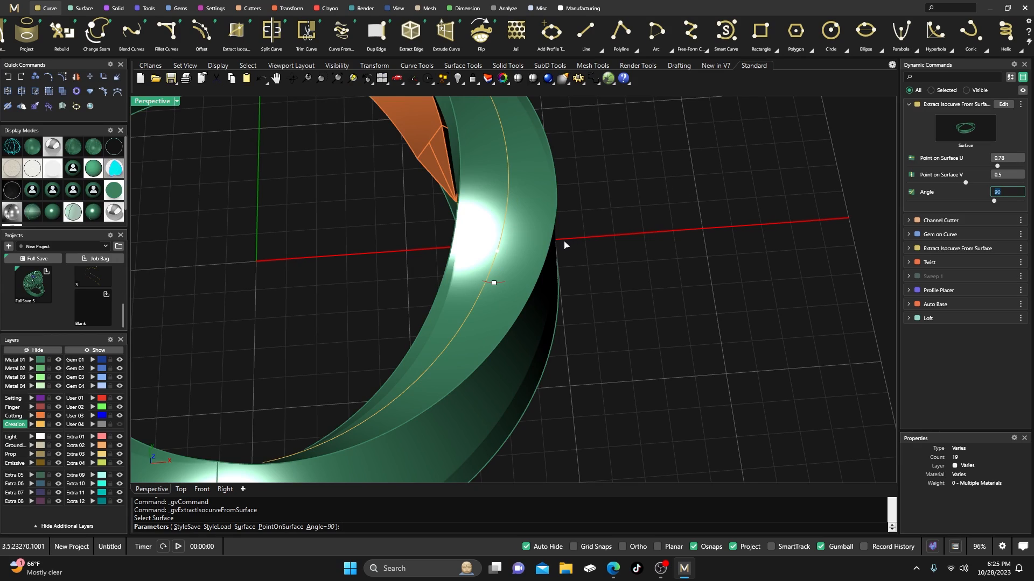
{"action": "key", "text": "Return"}
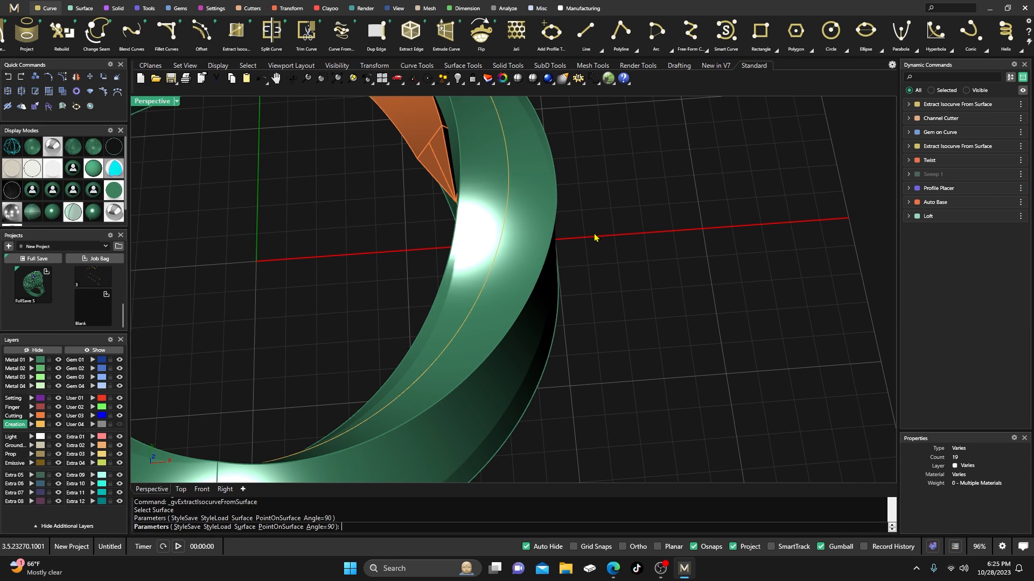
Start Gem on Curve along the second extracted isocurve on the ring's face
{"action": "left_click", "coordinate": [506, 214]}
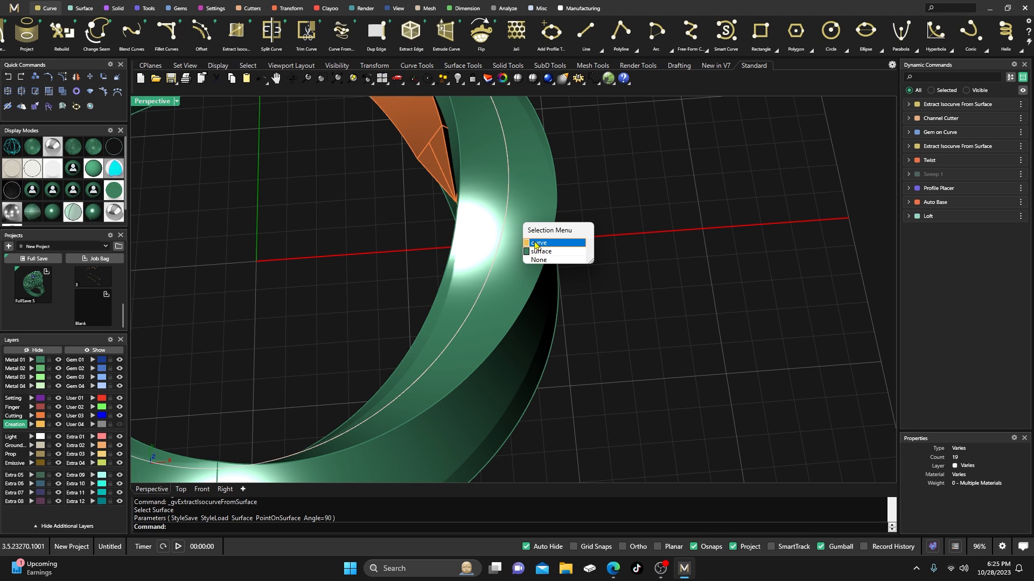
{"action": "left_click", "coordinate": [536, 244]}
{"action": "left_click", "coordinate": [178, 8]}
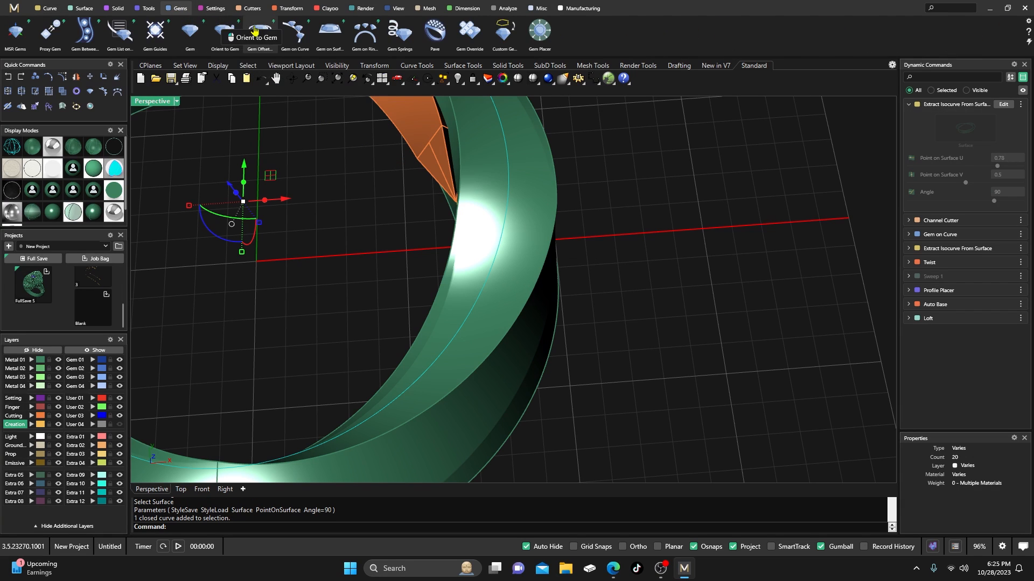
{"action": "left_click", "coordinate": [291, 33]}
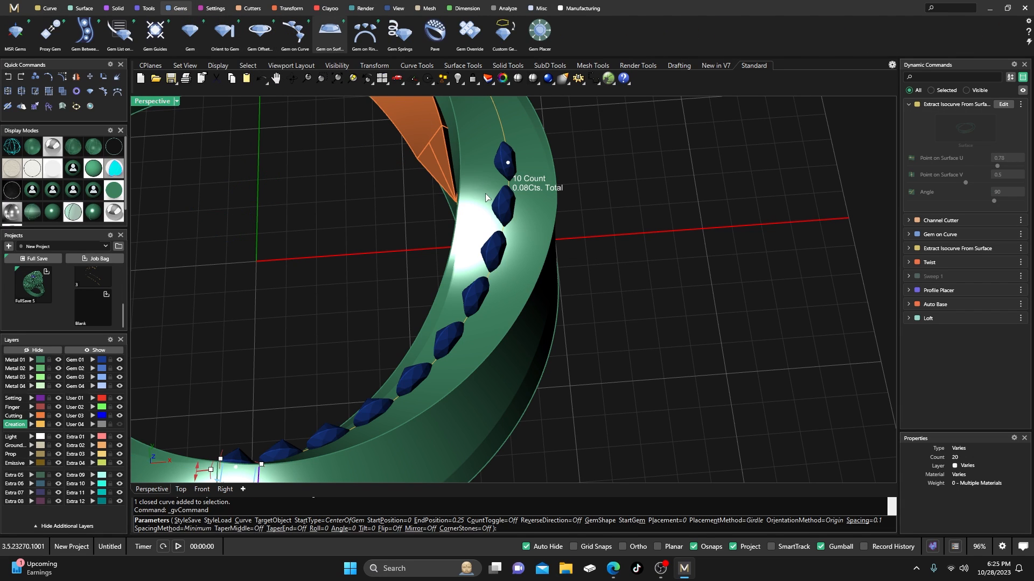
Set the twisted ring as the target object so the new gems orient to its surface
{"action": "scroll", "coordinate": [538, 226], "scroll_direction": "down", "scroll_amount": 3}
{"action": "scroll", "coordinate": [539, 226], "scroll_direction": "down", "scroll_amount": 3}
{"action": "right_click_drag", "start_coordinate": [630, 245], "coordinate": [881, 221]}
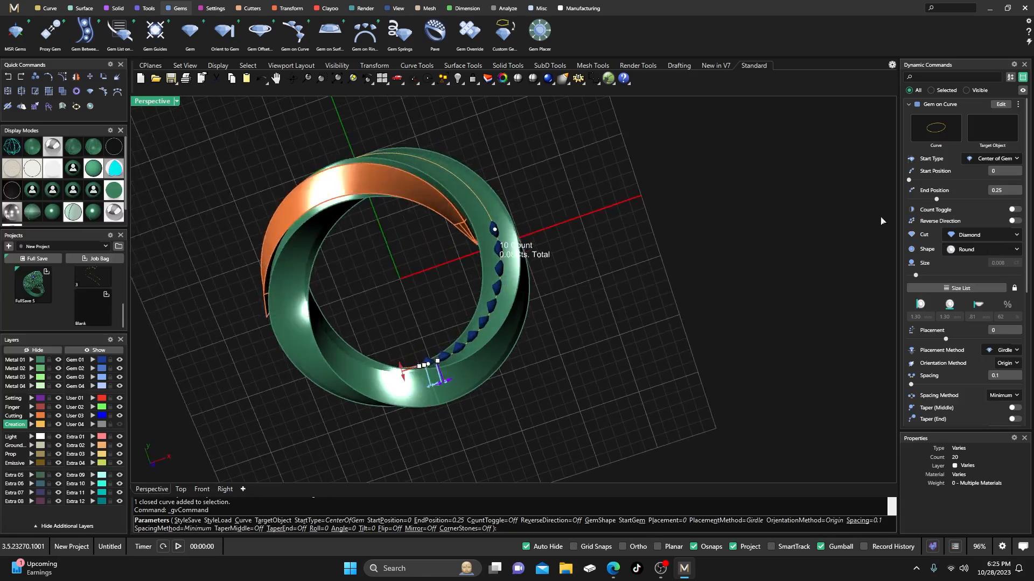
{"action": "left_click", "coordinate": [996, 134]}
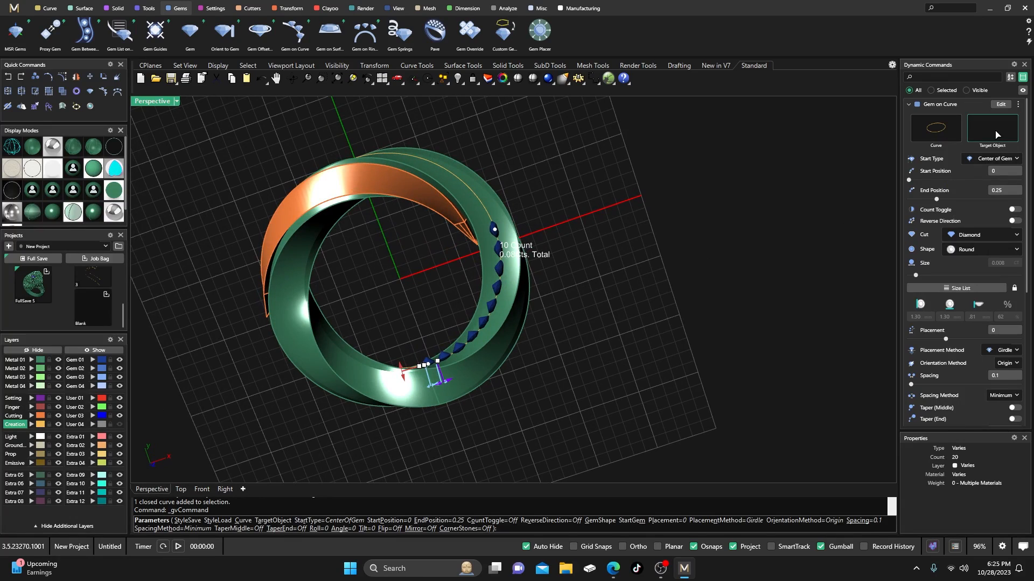
{"action": "left_click", "coordinate": [474, 205]}
{"action": "scroll", "coordinate": [476, 222], "scroll_direction": "up", "scroll_amount": 3}
{"action": "scroll", "coordinate": [479, 224], "scroll_direction": "down", "scroll_amount": 2}
{"action": "scroll", "coordinate": [480, 224], "scroll_direction": "down", "scroll_amount": 4}
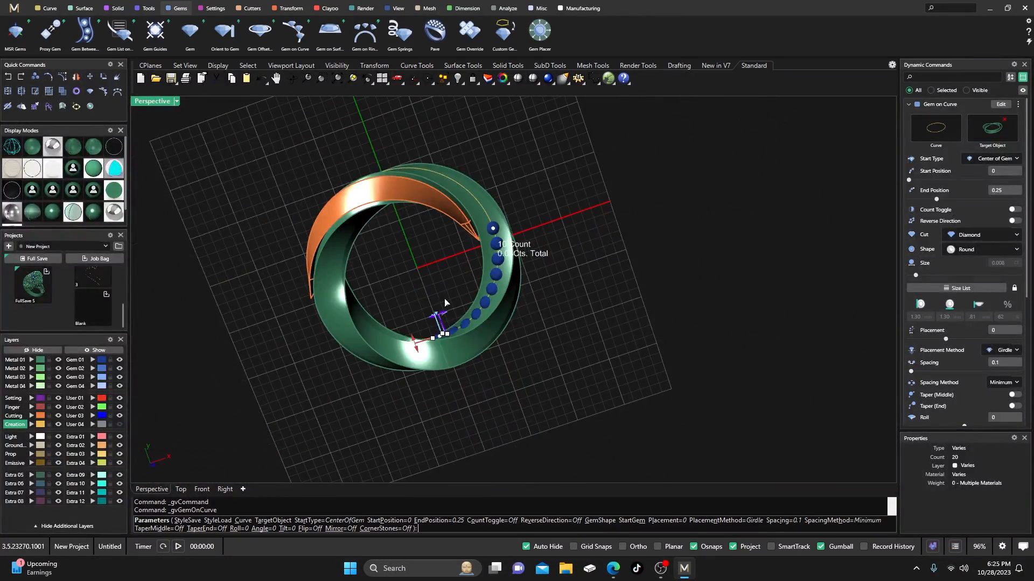
Move the gem row's start position to about 0.033 and extend its end position to about 0.47
{"action": "right_click_drag", "start_coordinate": [422, 311], "coordinate": [597, 249]}
{"action": "scroll", "coordinate": [585, 318], "scroll_direction": "up", "scroll_amount": 5}
{"action": "left_click_drag", "start_coordinate": [601, 243], "coordinate": [570, 224]}
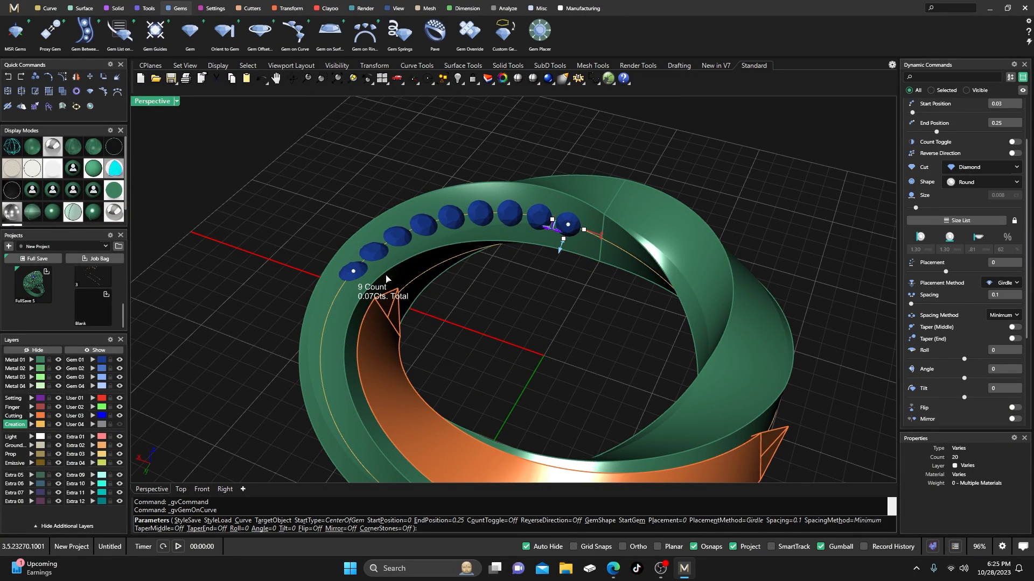
{"action": "scroll", "coordinate": [377, 261], "scroll_direction": "down", "scroll_amount": 5}
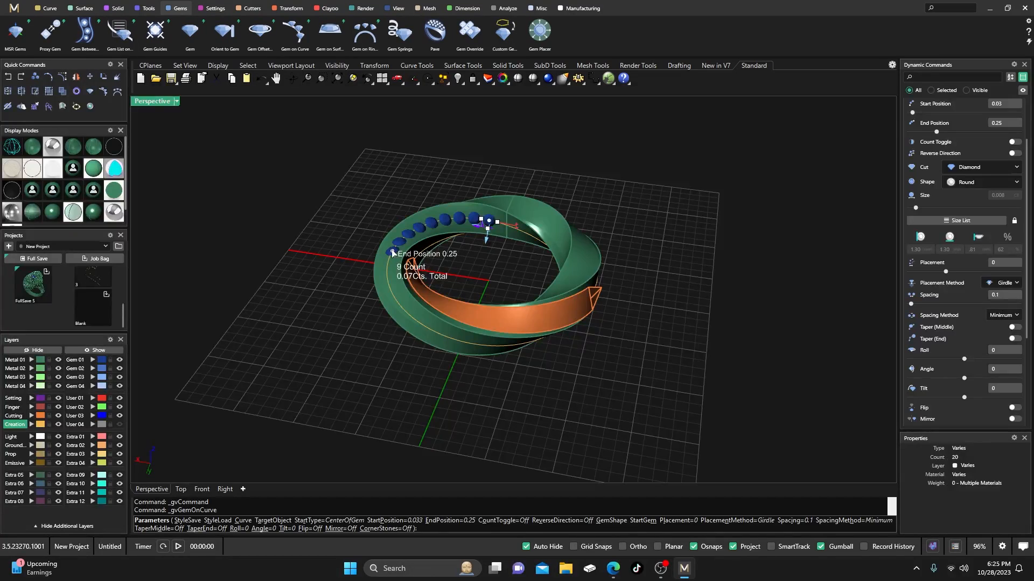
{"action": "left_click_drag", "start_coordinate": [393, 254], "coordinate": [438, 335]}
{"action": "right_click_drag", "start_coordinate": [437, 335], "coordinate": [303, 273]}
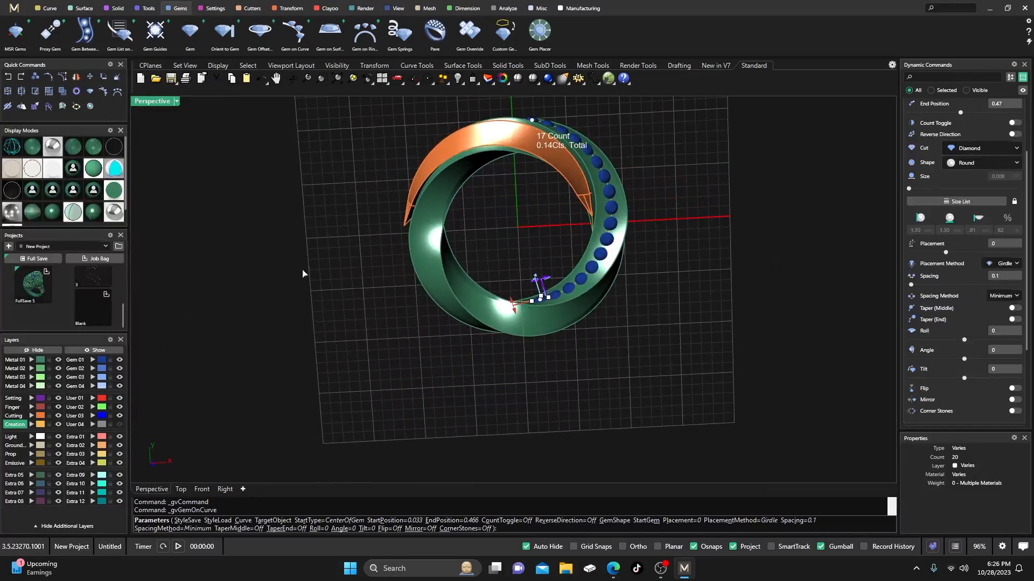
Shift the gem row's start position to about 0.05 along the curve, working from the Top view
{"action": "double_click", "coordinate": [156, 103]}
{"action": "scroll", "coordinate": [345, 142], "scroll_direction": "down", "scroll_amount": 5}
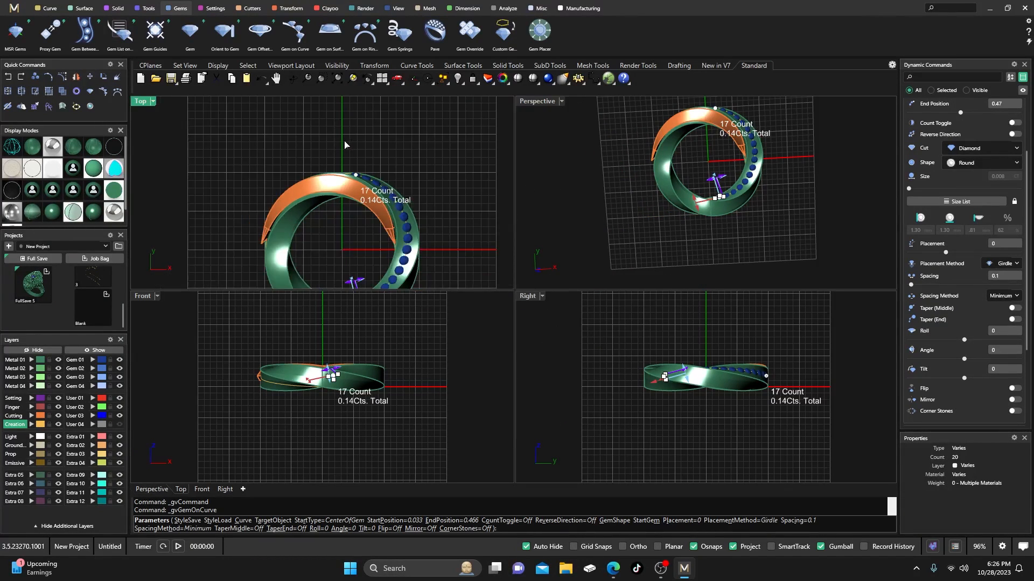
{"action": "scroll", "coordinate": [346, 255], "scroll_direction": "up", "scroll_amount": 9}
{"action": "right_click_drag", "start_coordinate": [346, 255], "coordinate": [359, 238]}
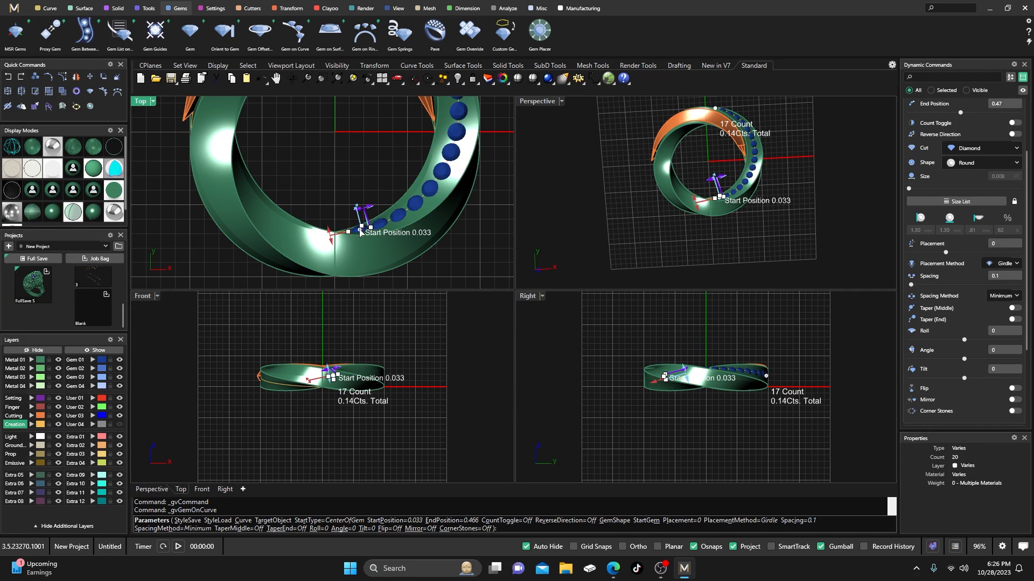
{"action": "left_click_drag", "start_coordinate": [359, 233], "coordinate": [373, 232]}
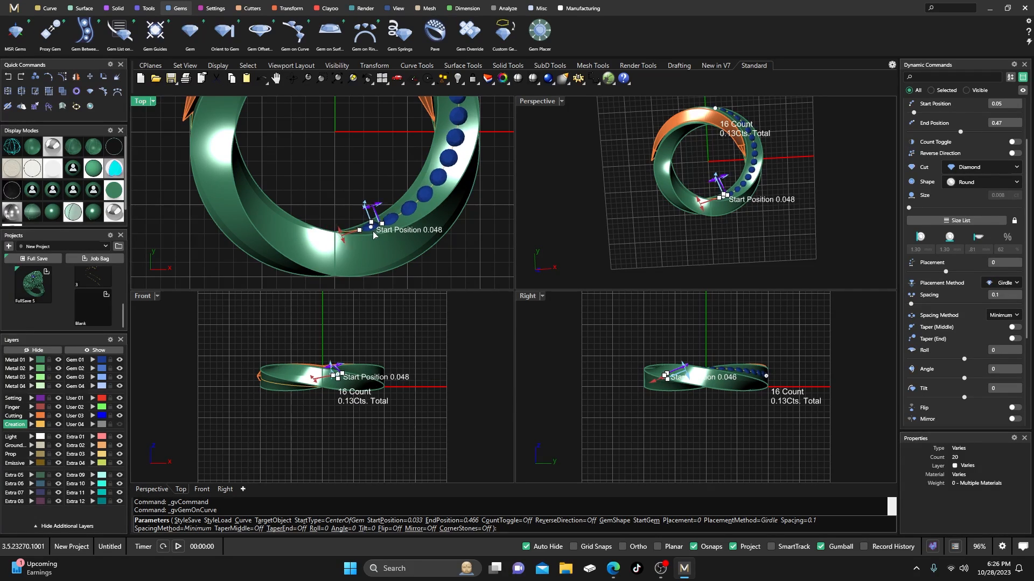
{"action": "scroll", "coordinate": [372, 231], "scroll_direction": "down", "scroll_amount": 4}
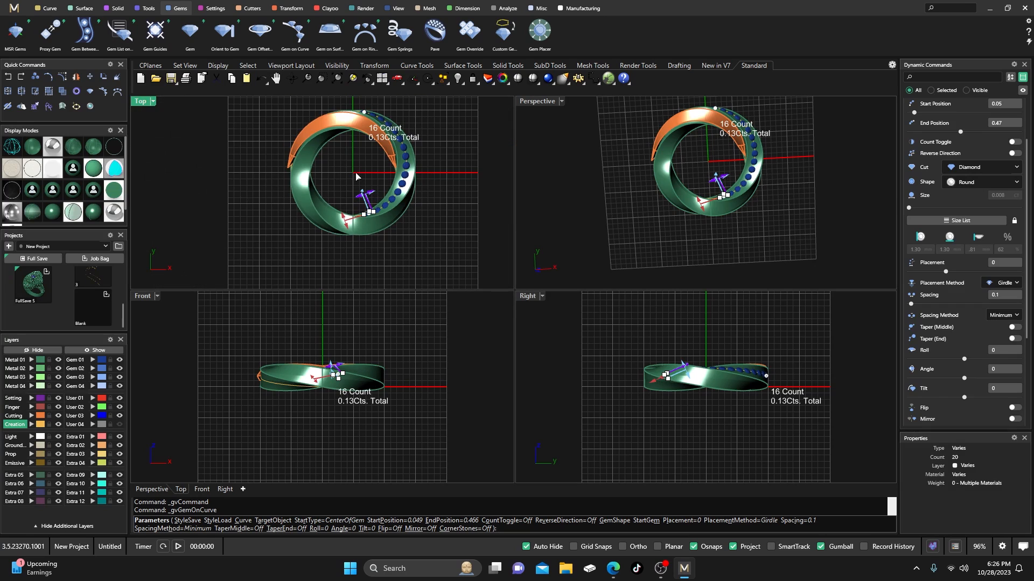
{"action": "right_click_drag", "start_coordinate": [365, 186], "coordinate": [364, 203]}
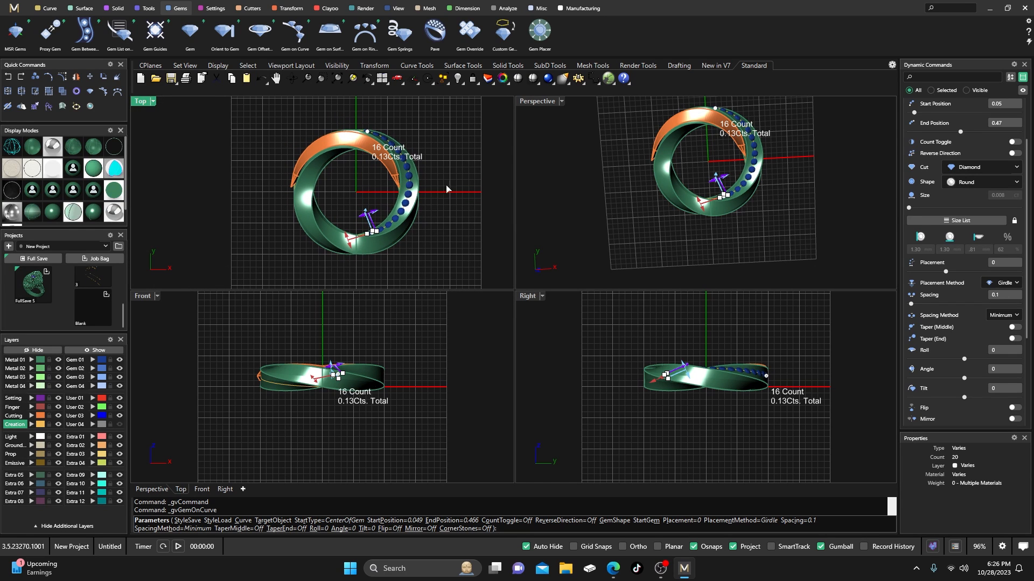
Enlarge the round gems in the new row to 1.60 mm in the maximized Perspective view
{"action": "double_click", "coordinate": [538, 101]}
{"action": "right_click_drag", "start_coordinate": [507, 260], "coordinate": [439, 245]}
{"action": "scroll", "coordinate": [487, 229], "scroll_direction": "up", "scroll_amount": 5}
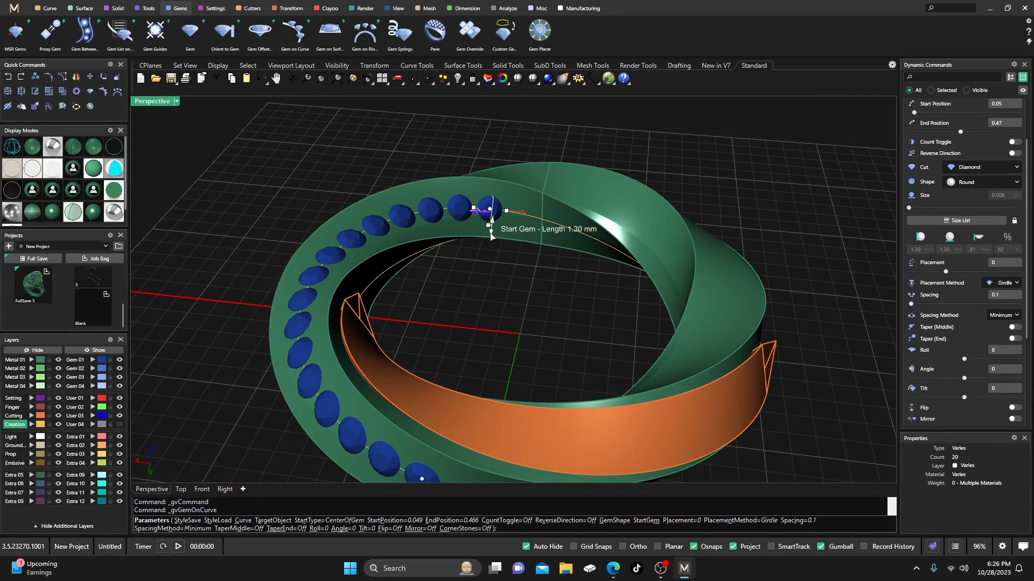
{"action": "left_click_drag", "start_coordinate": [490, 236], "coordinate": [503, 234]}
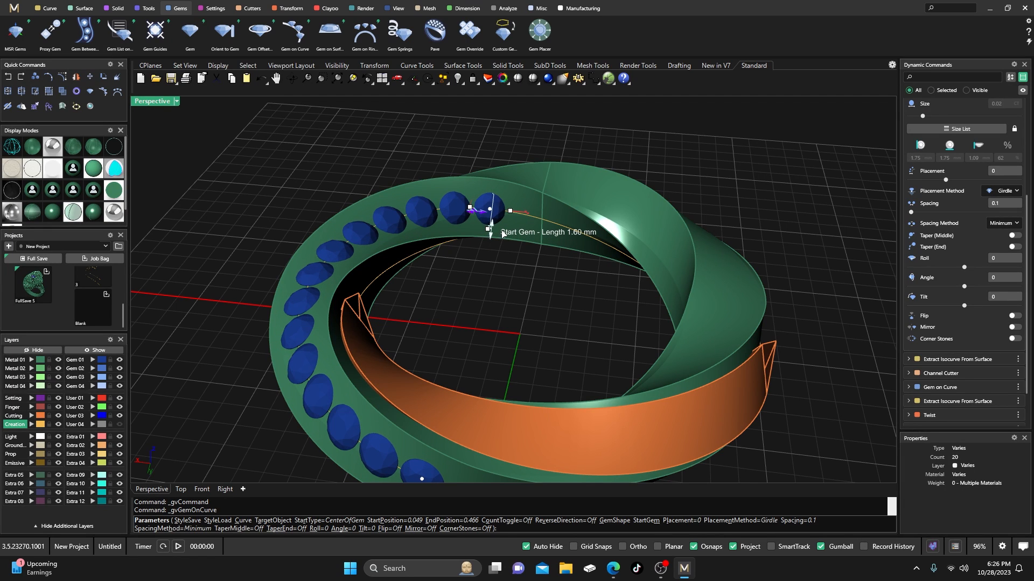
{"action": "right_click_drag", "start_coordinate": [472, 255], "coordinate": [402, 304]}
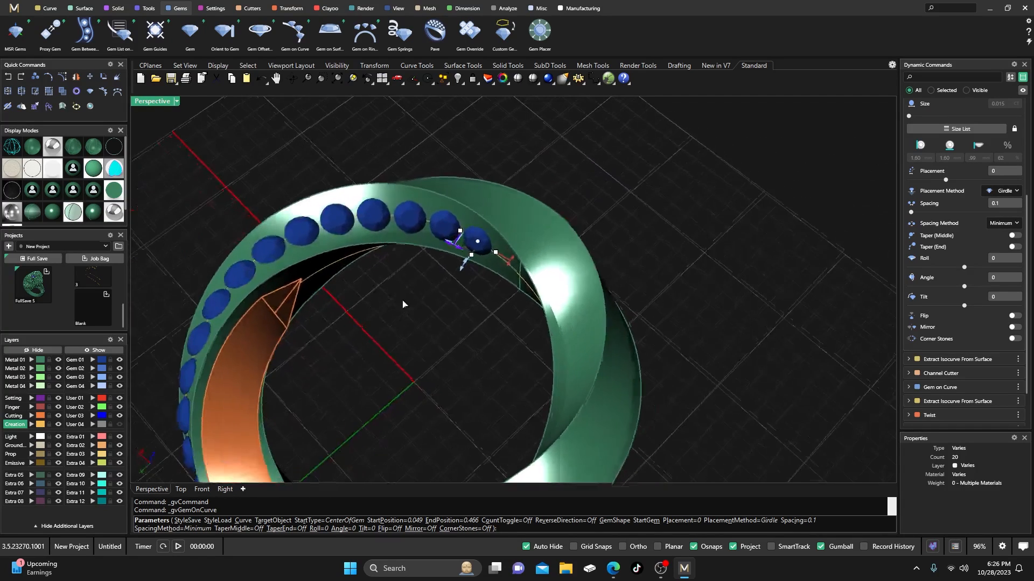
Set the gems' placement method to Table and accept the gem row
{"action": "left_click", "coordinate": [1004, 191]}
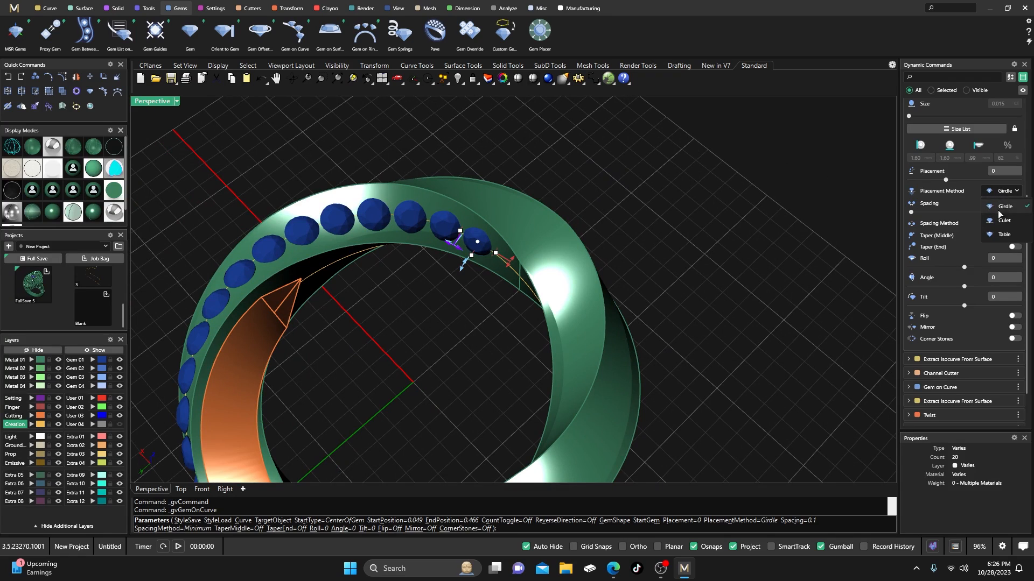
{"action": "left_click", "coordinate": [1002, 226]}
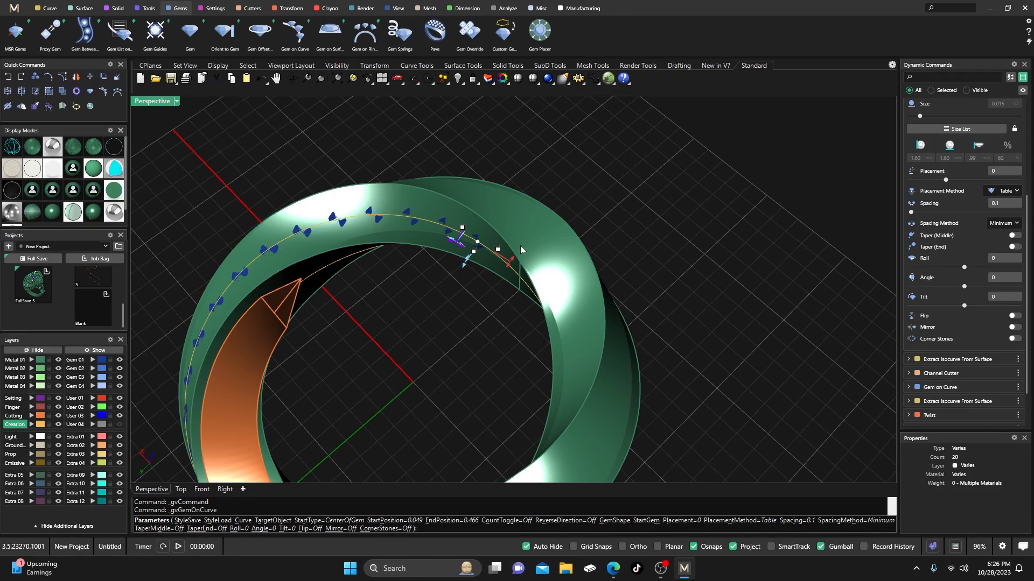
{"action": "right_click_drag", "start_coordinate": [398, 298], "coordinate": [429, 263]}
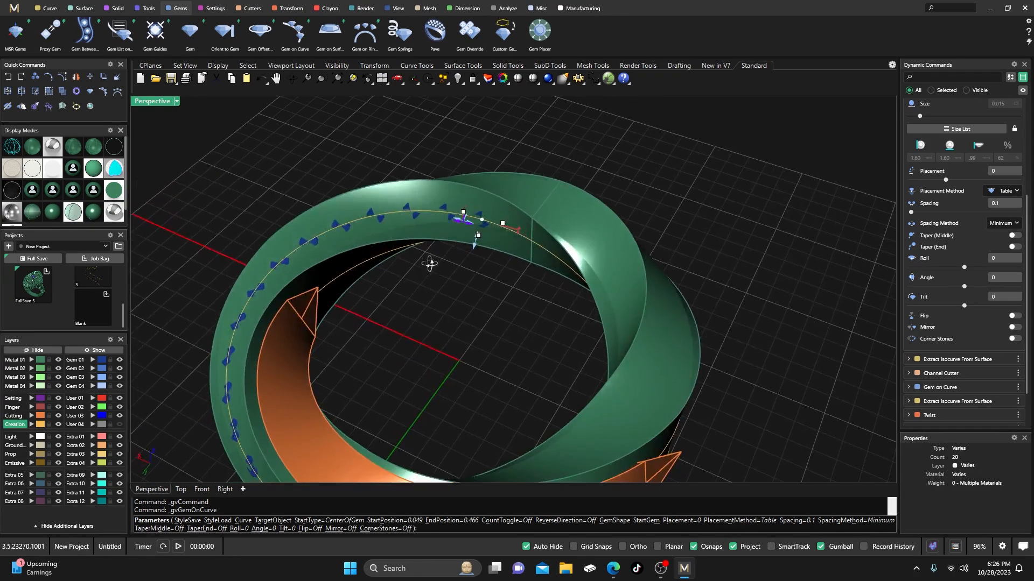
{"action": "key", "text": "Return"}
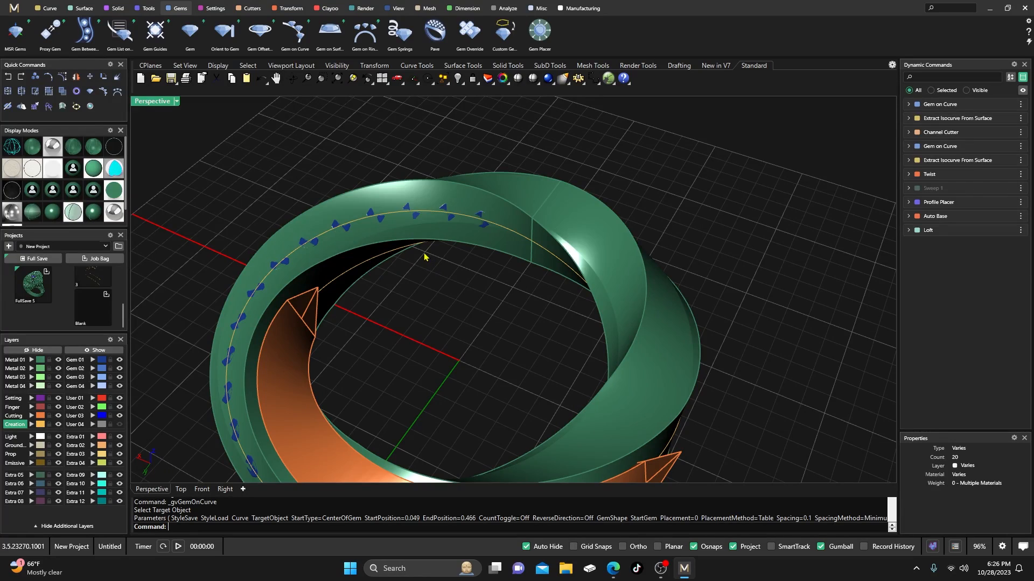
Start a Channel Cutter on the new gem row and set its end type to Sharp Corner
{"action": "scroll", "coordinate": [400, 241], "scroll_direction": "up", "scroll_amount": 2}
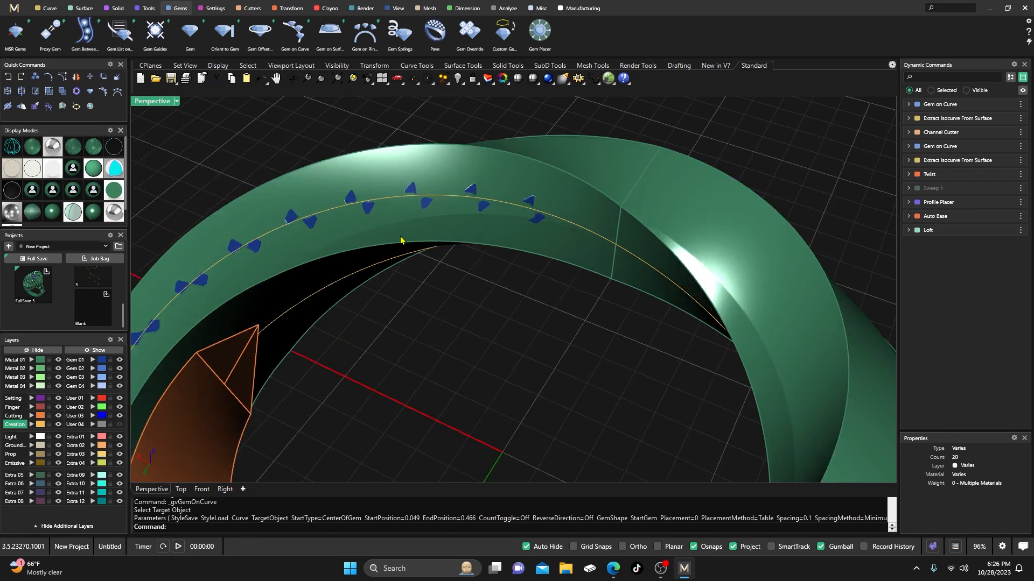
{"action": "left_click", "coordinate": [426, 208]}
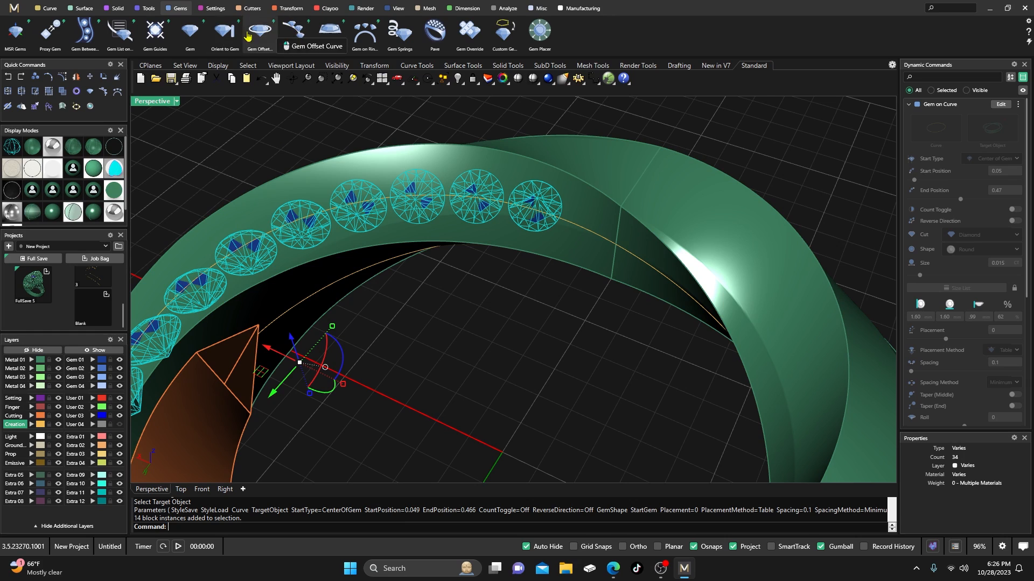
{"action": "left_click", "coordinate": [248, 9]}
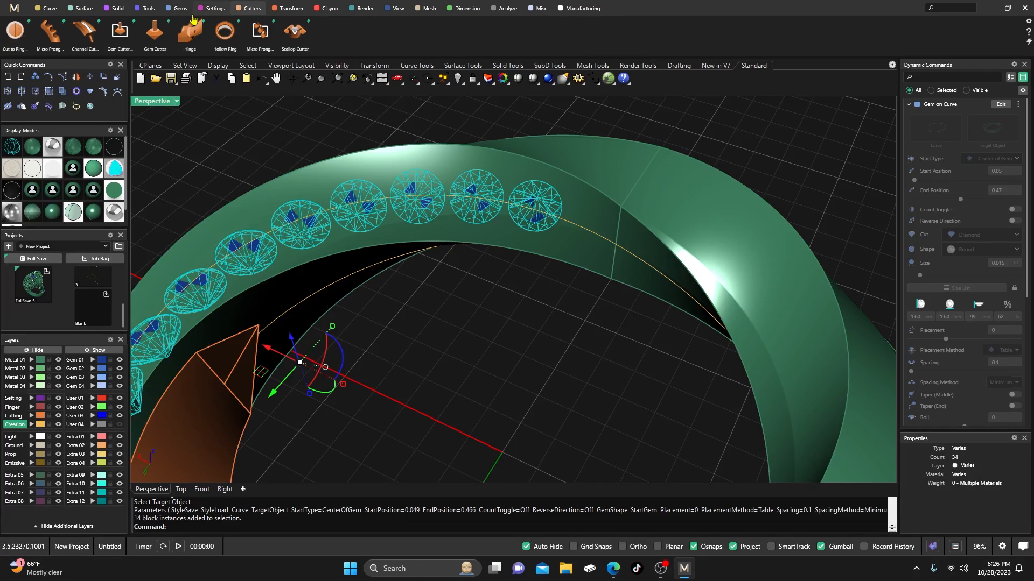
{"action": "left_click", "coordinate": [85, 31]}
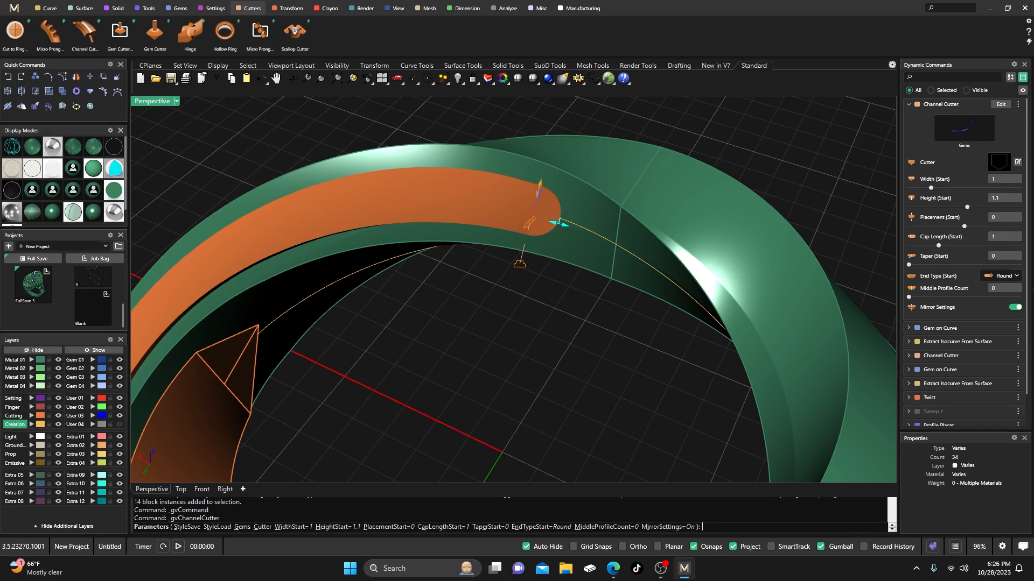
{"action": "left_click", "coordinate": [993, 276]}
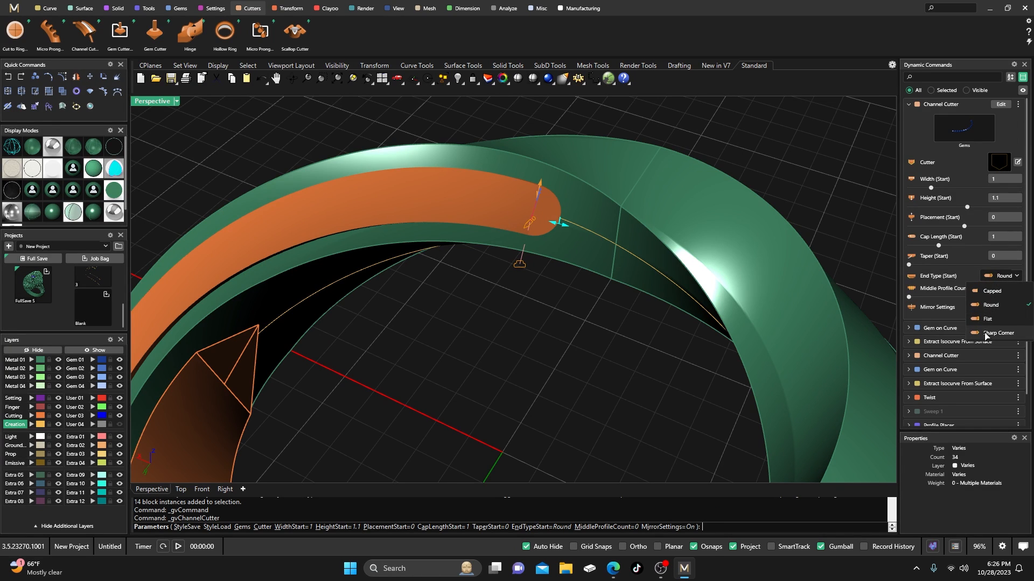
{"action": "left_click", "coordinate": [987, 335]}
Lengthen the cutter's end cap to about 2.69 mm and choose the Angle01 (1) cutter profile
{"action": "right_click_drag", "start_coordinate": [531, 305], "coordinate": [544, 280]}
{"action": "left_click_drag", "start_coordinate": [575, 227], "coordinate": [625, 234]}
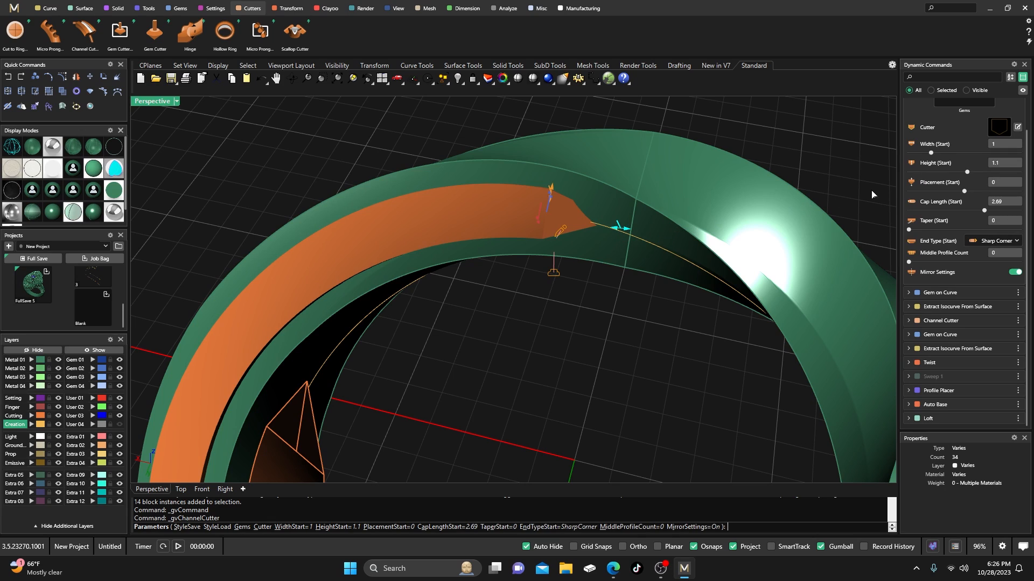
{"action": "left_click", "coordinate": [1000, 129]}
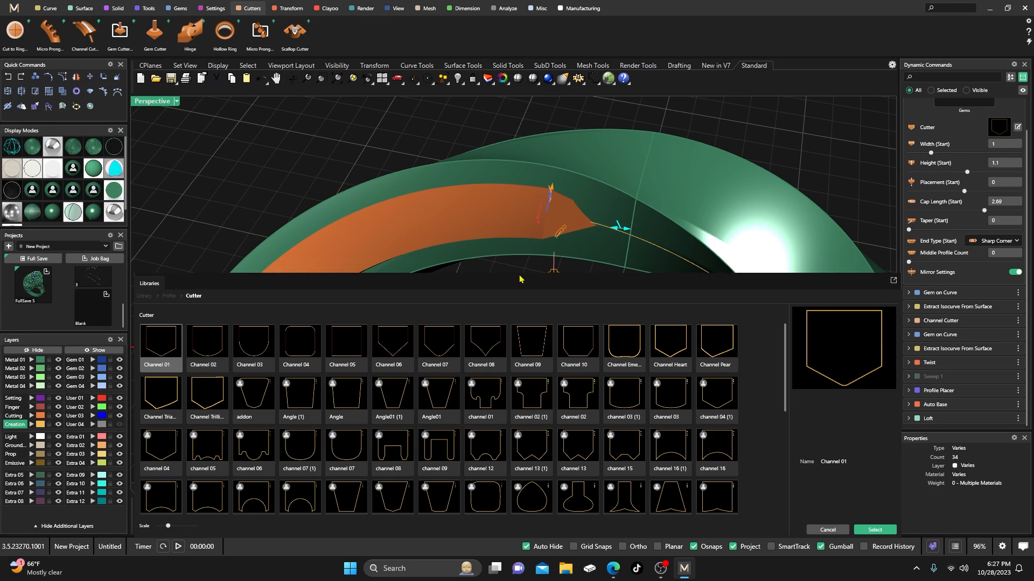
{"action": "double_click", "coordinate": [399, 392]}
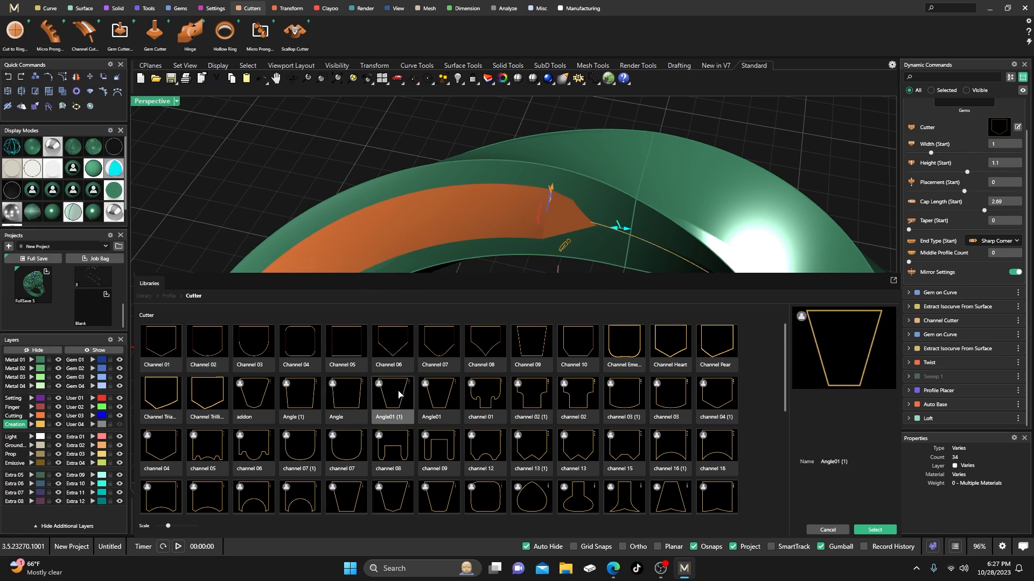
In wireframe display, set the cutter's start placement to 1 and reduce its start height to about 0.37
{"action": "right_click_drag", "start_coordinate": [504, 329], "coordinate": [538, 369]}
{"action": "scroll", "coordinate": [519, 247], "scroll_direction": "up", "scroll_amount": 3}
{"action": "right_click_drag", "start_coordinate": [329, 299], "coordinate": [280, 328]}
{"action": "left_click", "coordinate": [12, 148]}
{"action": "scroll", "coordinate": [555, 296], "scroll_direction": "up", "scroll_amount": 5}
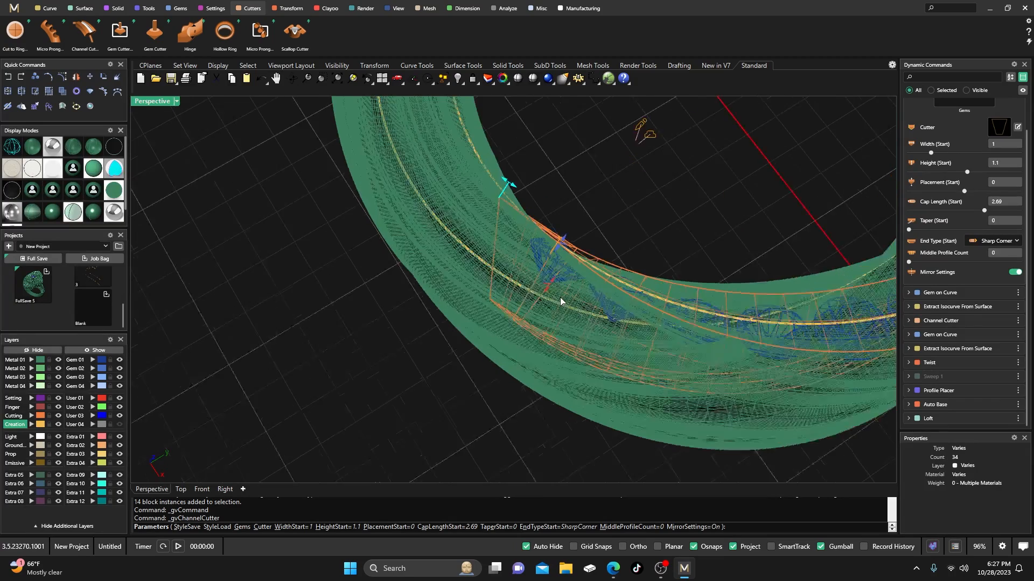
{"action": "left_click_drag", "start_coordinate": [543, 284], "coordinate": [581, 238]}
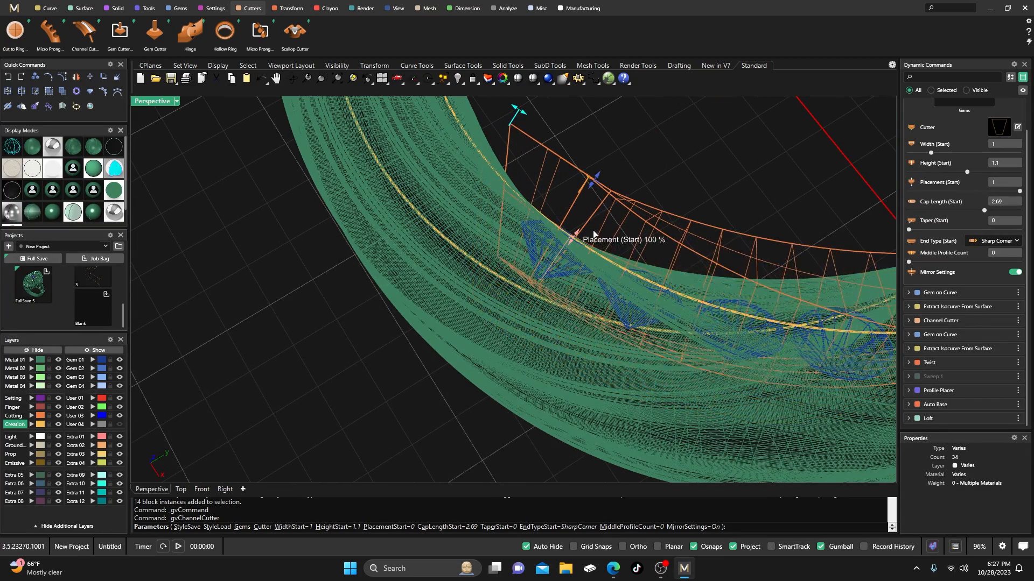
{"action": "left_click_drag", "start_coordinate": [596, 183], "coordinate": [575, 211]}
{"action": "right_click_drag", "start_coordinate": [538, 281], "coordinate": [574, 272]}
{"action": "left_click_drag", "start_coordinate": [569, 184], "coordinate": [571, 191]}
{"action": "right_click_drag", "start_coordinate": [534, 275], "coordinate": [425, 268]}
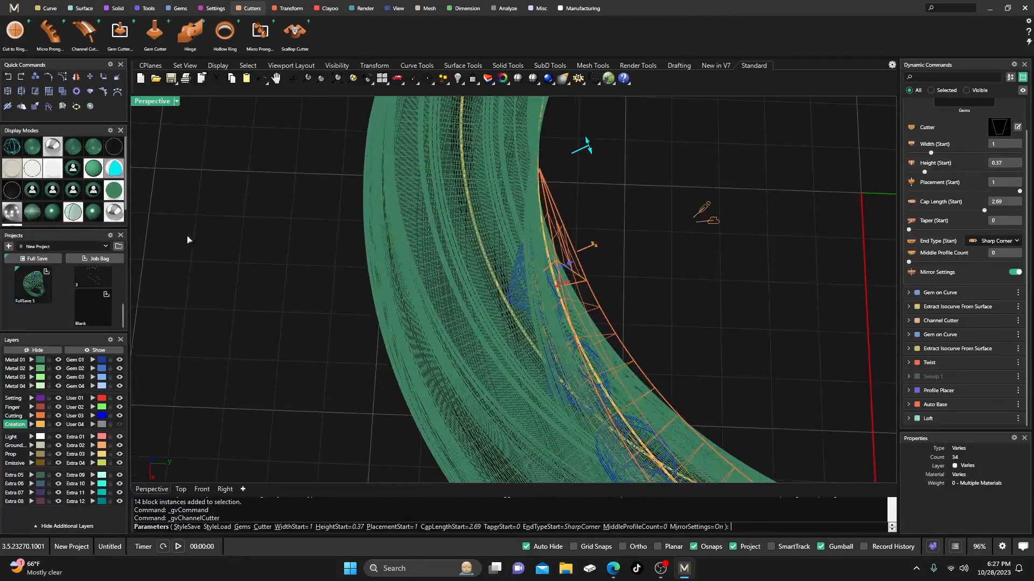
Examine the cutter's pointed tip and its fit against the ring and gems in shaded and wireframe display
{"action": "left_click", "coordinate": [93, 214]}
{"action": "scroll", "coordinate": [547, 182], "scroll_direction": "up", "scroll_amount": 5}
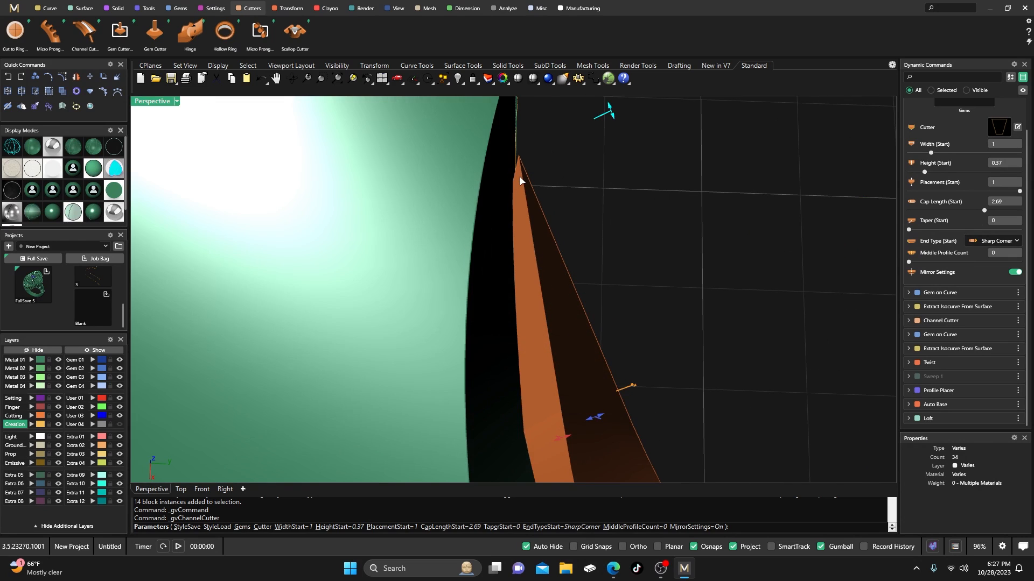
{"action": "scroll", "coordinate": [520, 181], "scroll_direction": "up", "scroll_amount": 3}
{"action": "scroll", "coordinate": [521, 180], "scroll_direction": "down", "scroll_amount": 8}
{"action": "right_click_drag", "start_coordinate": [525, 215], "coordinate": [450, 230]}
{"action": "scroll", "coordinate": [474, 198], "scroll_direction": "down", "scroll_amount": 5}
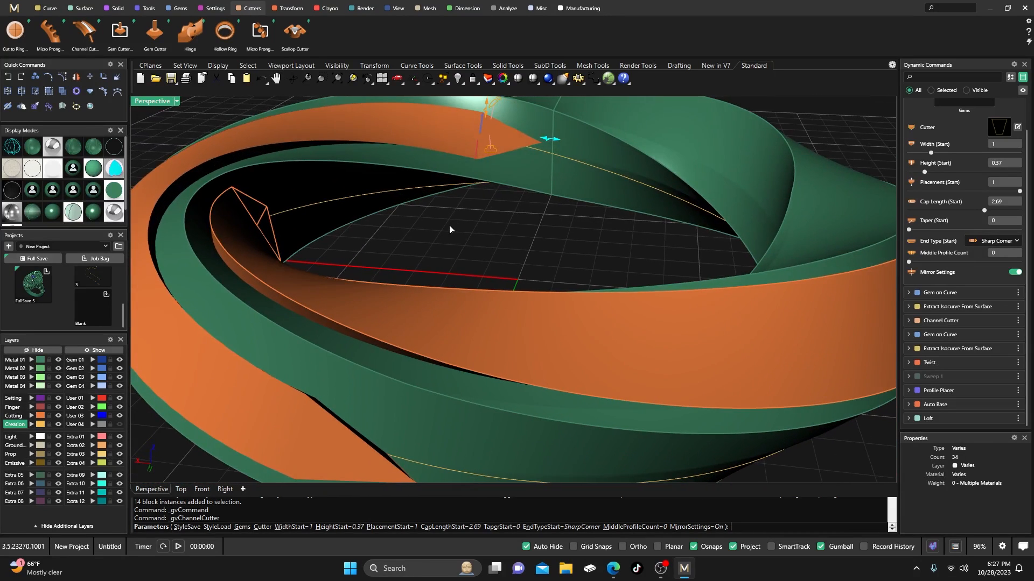
{"action": "left_click", "coordinate": [8, 150]}
{"action": "right_click_drag", "start_coordinate": [280, 286], "coordinate": [299, 285]}
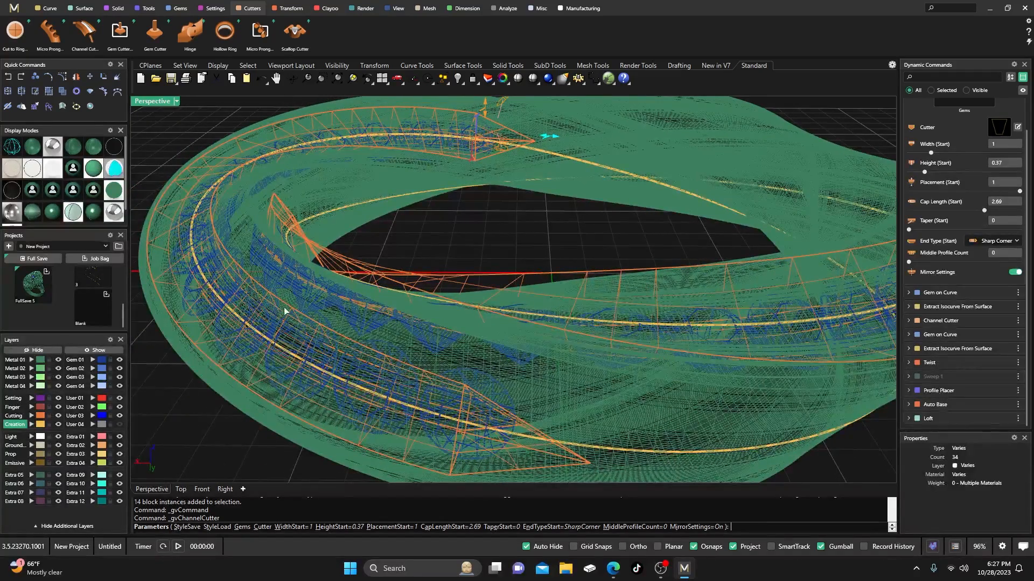
Widen the start of the second channel cutter to about 1.24
{"action": "scroll", "coordinate": [367, 288], "scroll_direction": "down", "scroll_amount": 4}
{"action": "right_click_drag", "start_coordinate": [368, 288], "coordinate": [377, 328]}
{"action": "scroll", "coordinate": [431, 199], "scroll_direction": "up", "scroll_amount": 6}
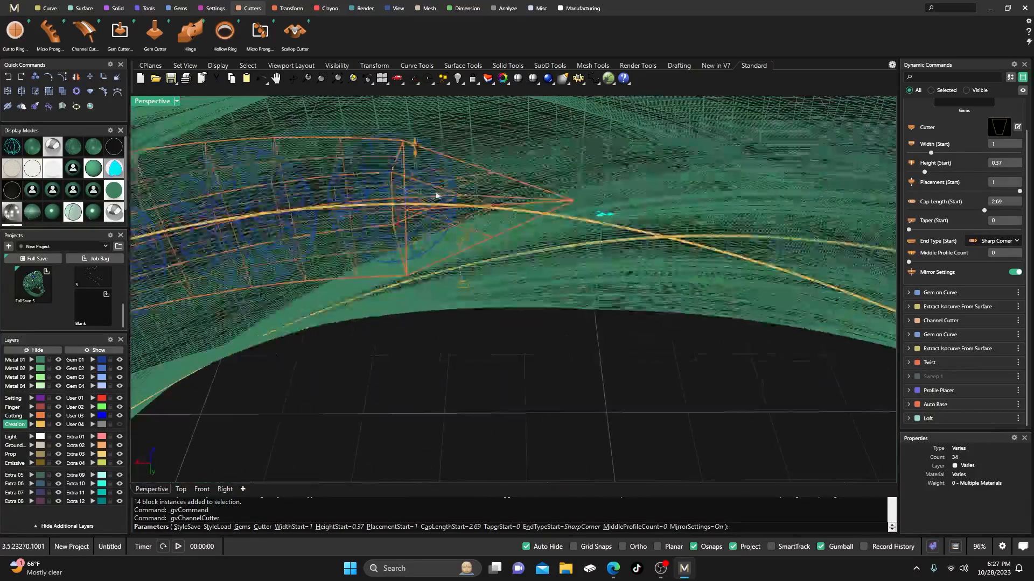
{"action": "left_click_drag", "start_coordinate": [415, 144], "coordinate": [419, 131]}
{"action": "scroll", "coordinate": [397, 235], "scroll_direction": "down", "scroll_amount": 3}
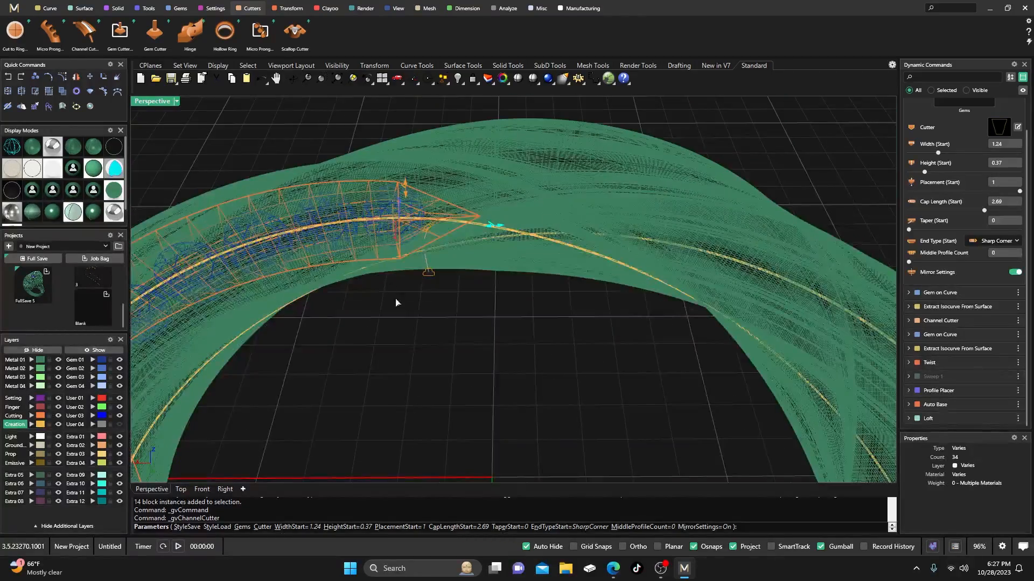
Examine the widened channel cutter's coverage of the gems and its pointed ends all around the ring
{"action": "right_click_drag", "start_coordinate": [396, 302], "coordinate": [459, 253]}
{"action": "scroll", "coordinate": [476, 232], "scroll_direction": "down", "scroll_amount": 4}
{"action": "scroll", "coordinate": [236, 327], "scroll_direction": "up", "scroll_amount": 4}
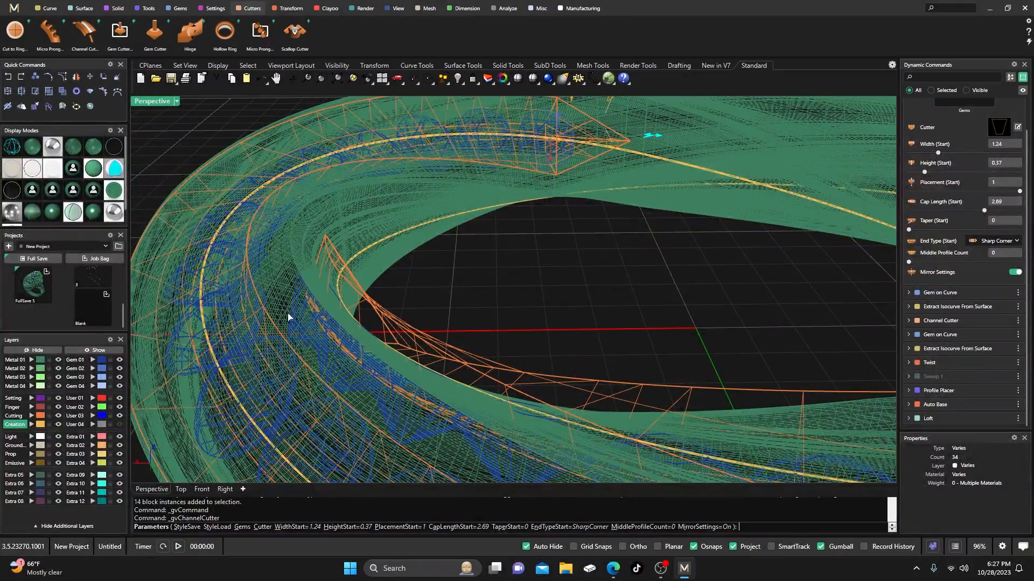
{"action": "scroll", "coordinate": [291, 318], "scroll_direction": "down", "scroll_amount": 5}
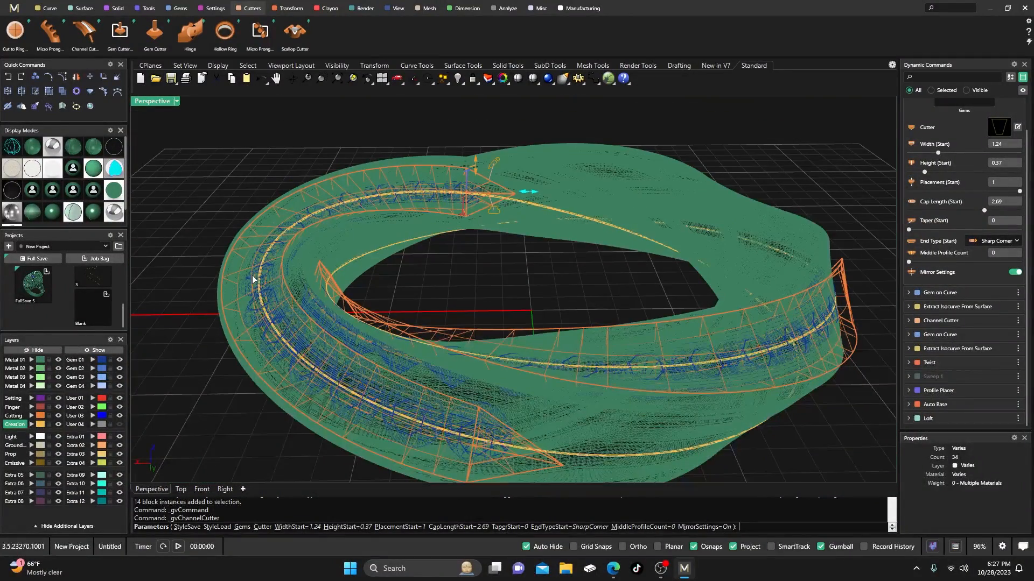
{"action": "right_click_drag", "start_coordinate": [308, 334], "coordinate": [346, 330]}
{"action": "scroll", "coordinate": [544, 320], "scroll_direction": "up", "scroll_amount": 6}
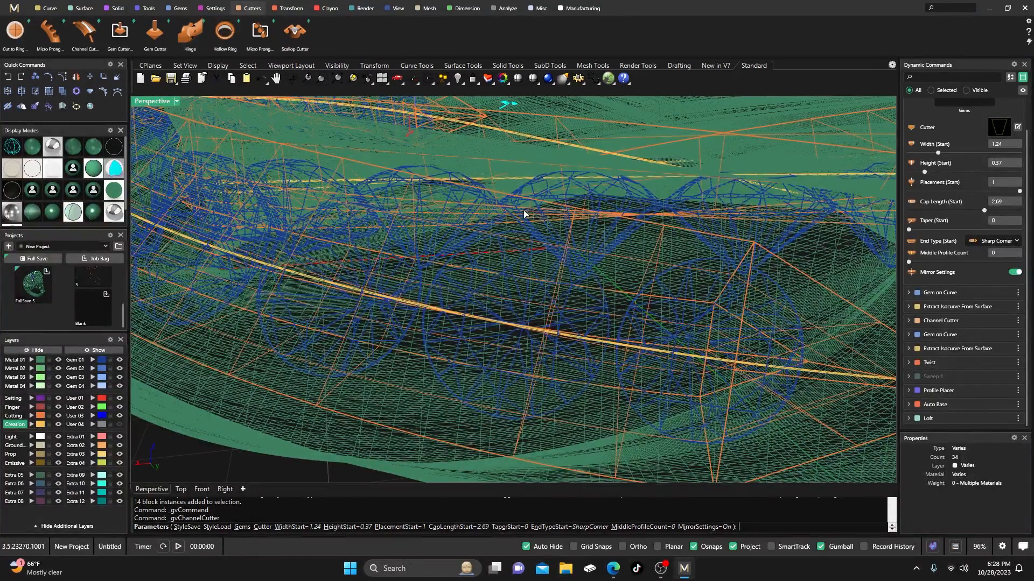
{"action": "right_click_drag", "start_coordinate": [519, 261], "coordinate": [509, 259]}
{"action": "scroll", "coordinate": [575, 275], "scroll_direction": "down", "scroll_amount": 7}
{"action": "right_click_drag", "start_coordinate": [574, 274], "coordinate": [476, 294]}
{"action": "scroll", "coordinate": [289, 249], "scroll_direction": "up", "scroll_amount": 5}
{"action": "scroll", "coordinate": [289, 247], "scroll_direction": "up", "scroll_amount": 3}
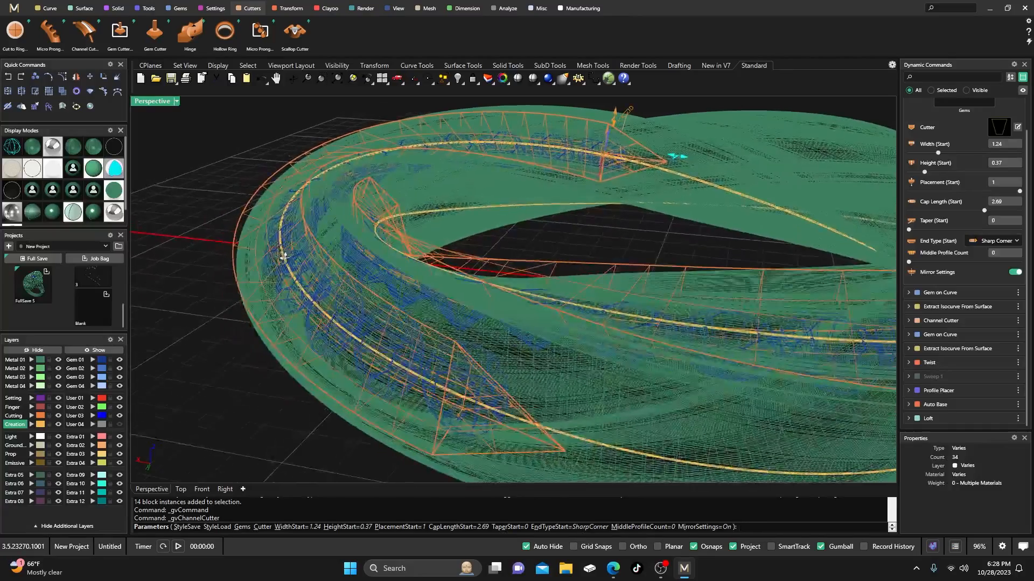
{"action": "scroll", "coordinate": [289, 248], "scroll_direction": "up", "scroll_amount": 2}
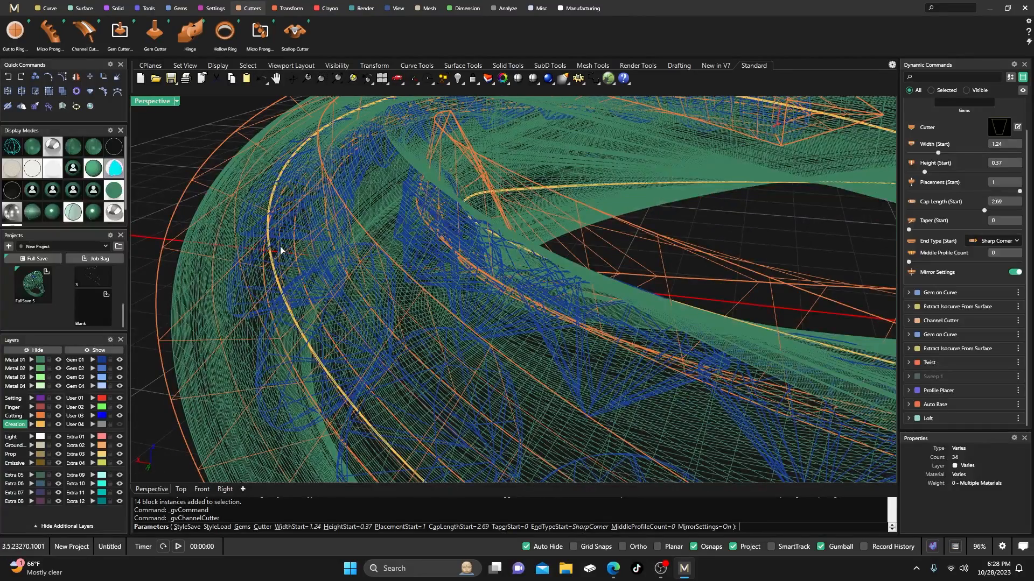
{"action": "scroll", "coordinate": [281, 251], "scroll_direction": "down", "scroll_amount": 3}
{"action": "mouse_move", "coordinate": [281, 250]}
{"action": "right_mouse_down"}
{"action": "mouse_move", "coordinate": [296, 243]}
{"action": "mouse_move", "coordinate": [290, 262]}
{"action": "right_mouse_up"}
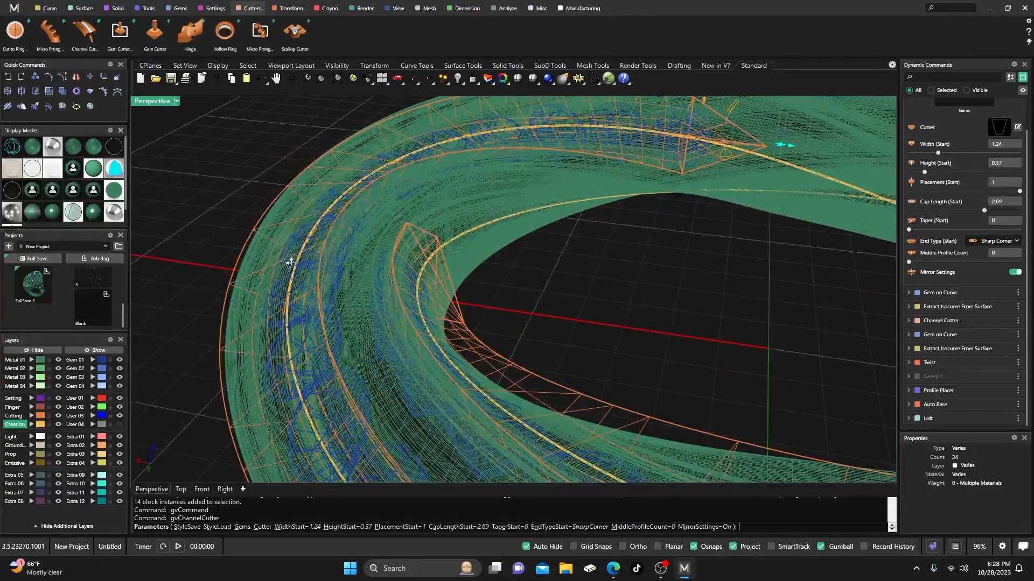
{"action": "scroll", "coordinate": [279, 263], "scroll_direction": "down", "scroll_amount": 8}
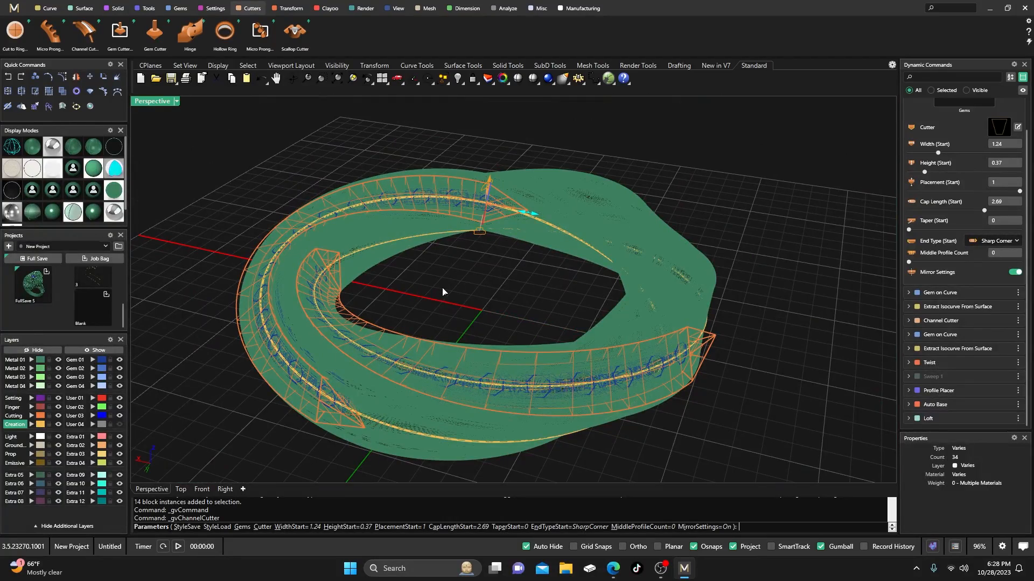
Accept the second channel cutter and display the model shaded
{"action": "key", "text": "Return"}
{"action": "right_click_drag", "start_coordinate": [455, 289], "coordinate": [311, 288]}
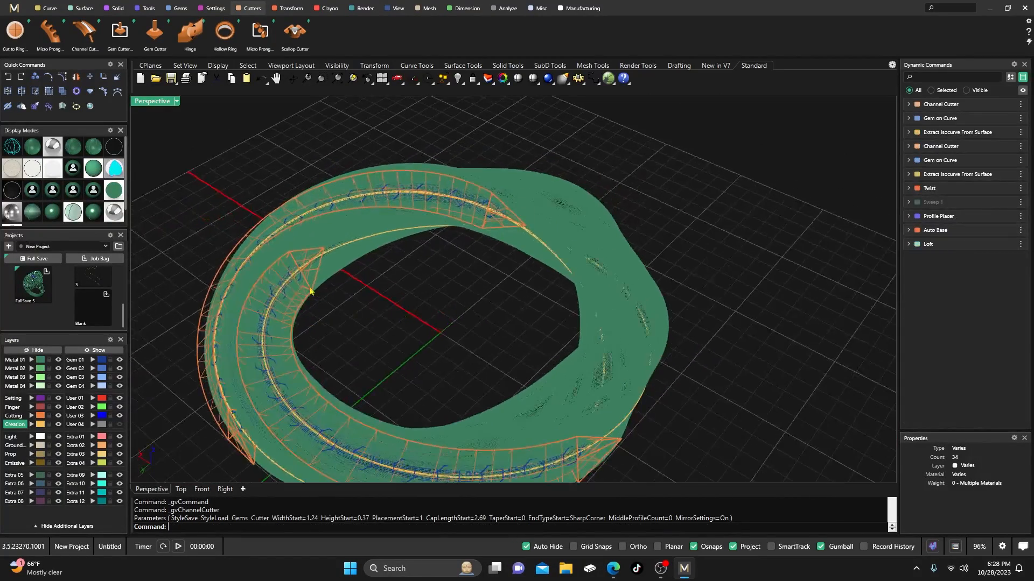
{"action": "left_click", "coordinate": [93, 213]}
{"action": "right_click_drag", "start_coordinate": [411, 297], "coordinate": [397, 274]}
{"action": "scroll", "coordinate": [410, 293], "scroll_direction": "down", "scroll_amount": 5}
{"action": "scroll", "coordinate": [395, 273], "scroll_direction": "up", "scroll_amount": 5}
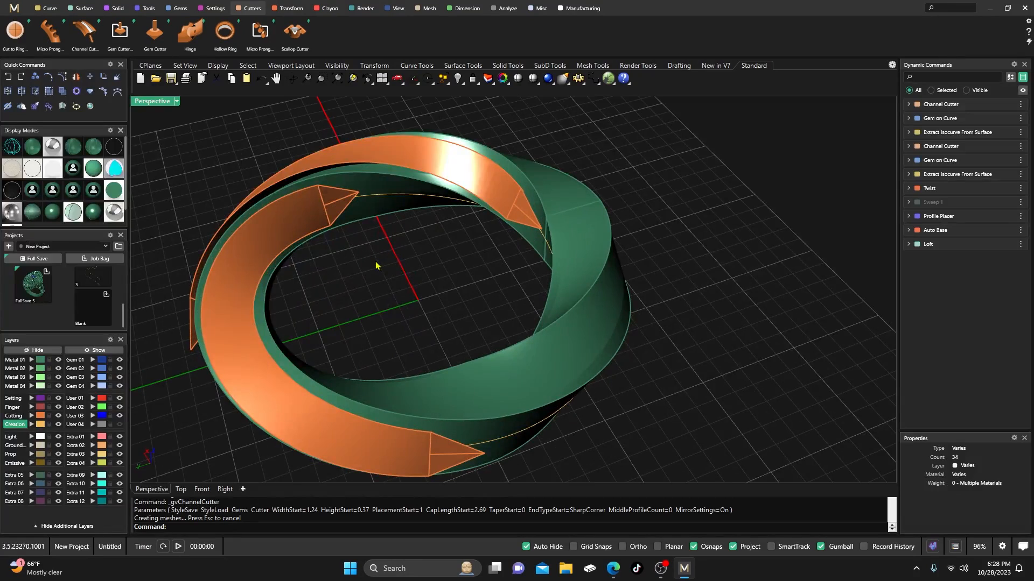
Join the four ring surfaces on the Metal 01 layer into one polysurface and check its object type
{"action": "left_click", "coordinate": [547, 352]}
{"action": "left_click", "coordinate": [557, 285]}
{"action": "left_click", "coordinate": [461, 230]}
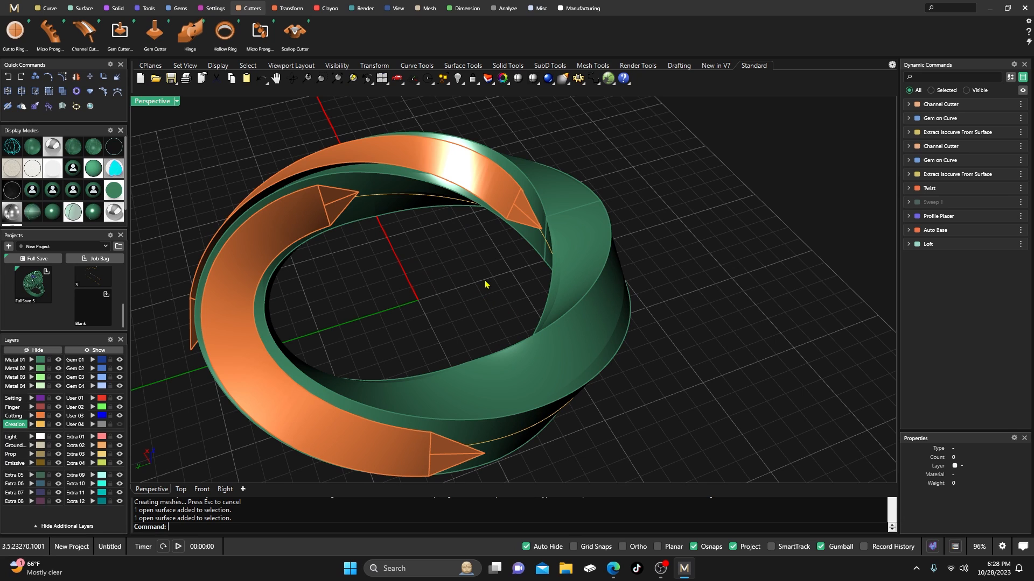
{"action": "right_click_drag", "start_coordinate": [485, 284], "coordinate": [448, 298]}
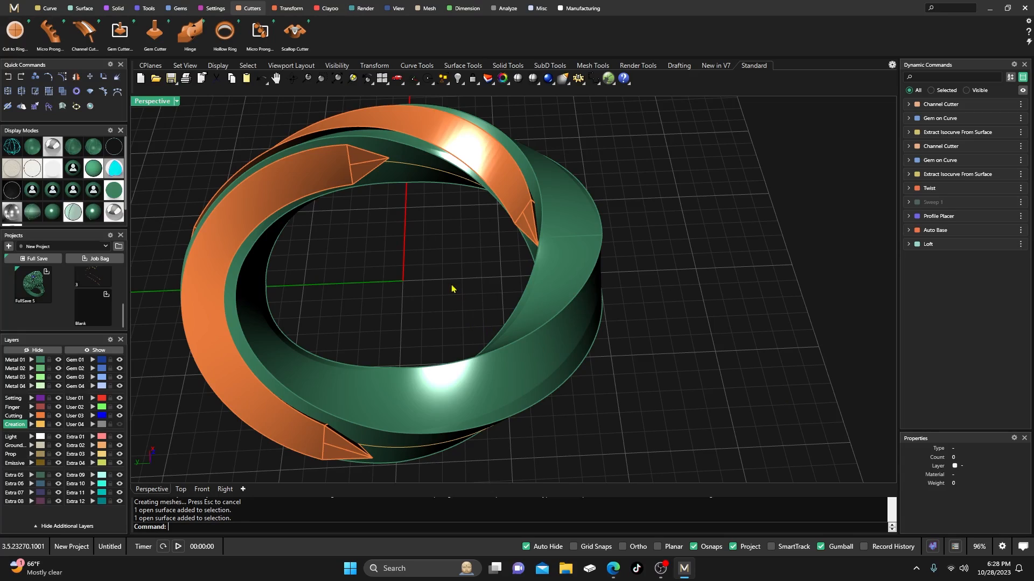
{"action": "left_click", "coordinate": [41, 361]}
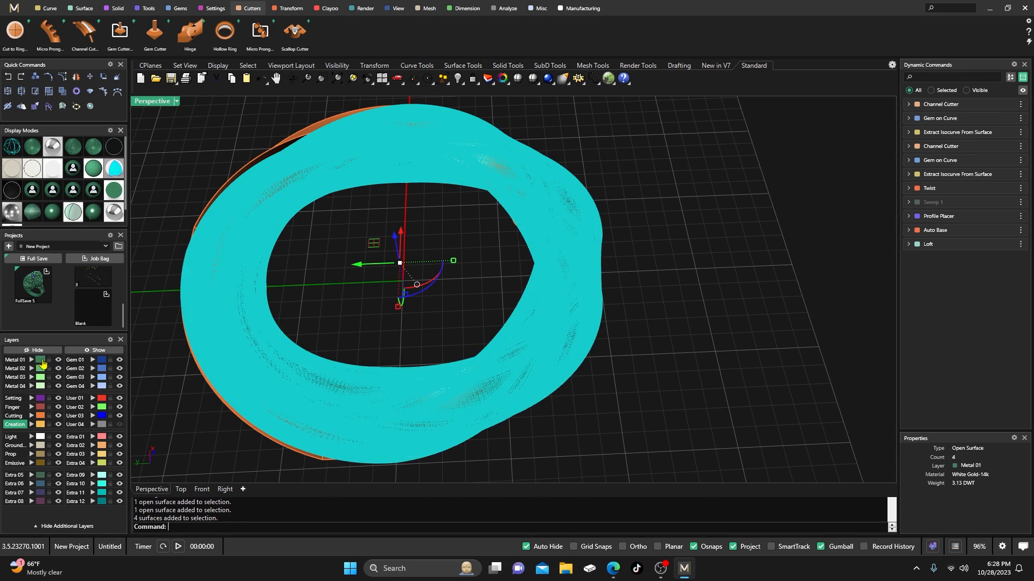
{"action": "left_click", "coordinate": [8, 92]}
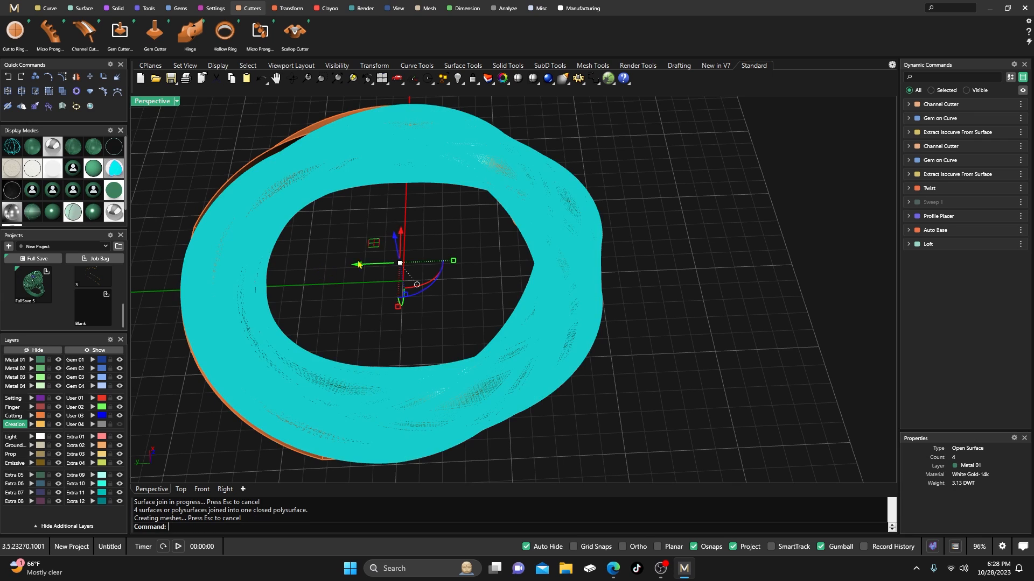
{"action": "left_click", "coordinate": [450, 219]}
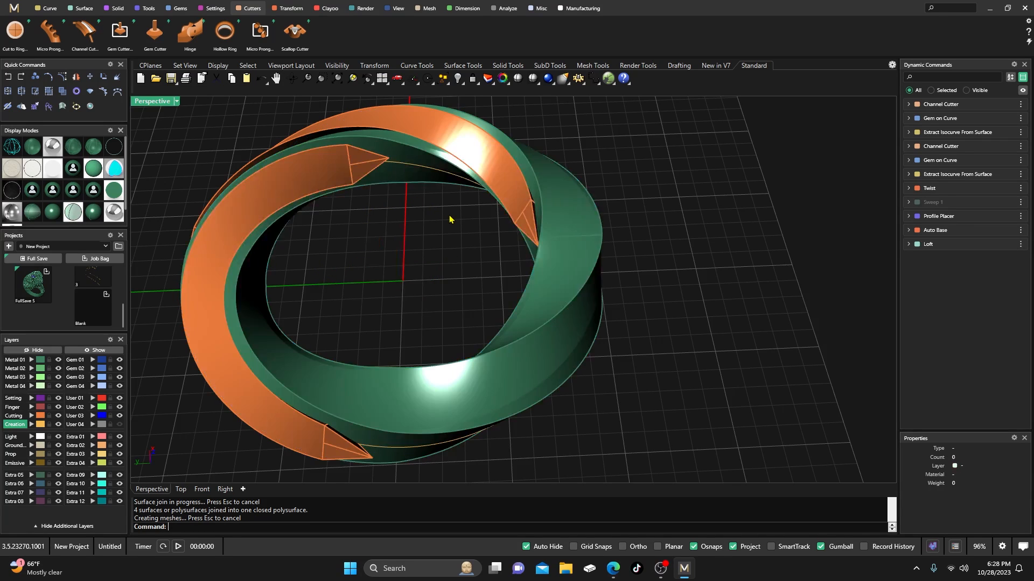
{"action": "left_click", "coordinate": [542, 276]}
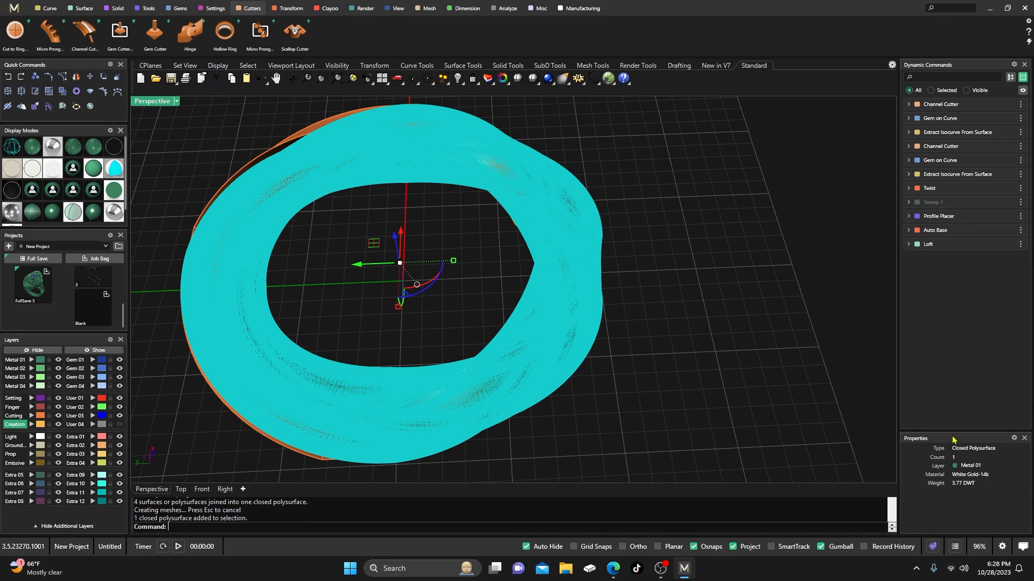
{"action": "left_click", "coordinate": [844, 309]}
Subtract both channel cutters from the ring with a Boolean Difference and accept the result after inspecting the channels
{"action": "scroll", "coordinate": [748, 311], "scroll_direction": "down", "scroll_amount": 4}
{"action": "right_click_drag", "start_coordinate": [747, 312], "coordinate": [730, 325]}
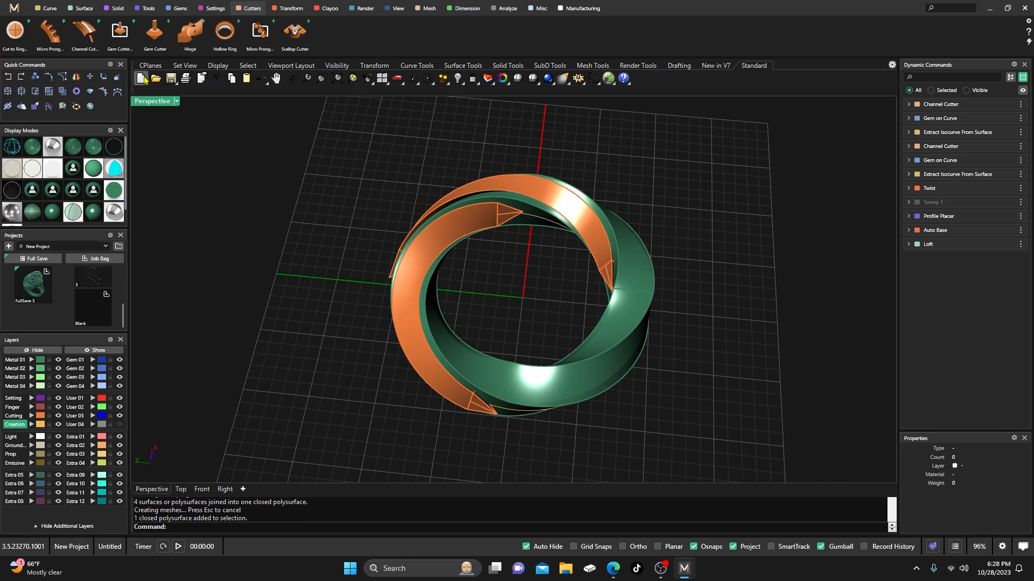
{"action": "left_click", "coordinate": [114, 8]}
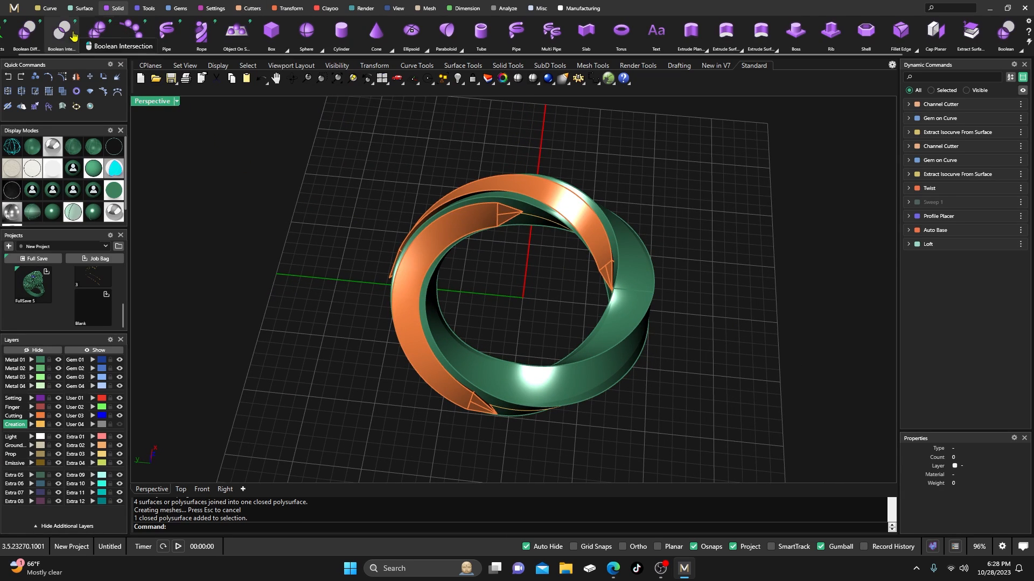
{"action": "left_click", "coordinate": [26, 31]}
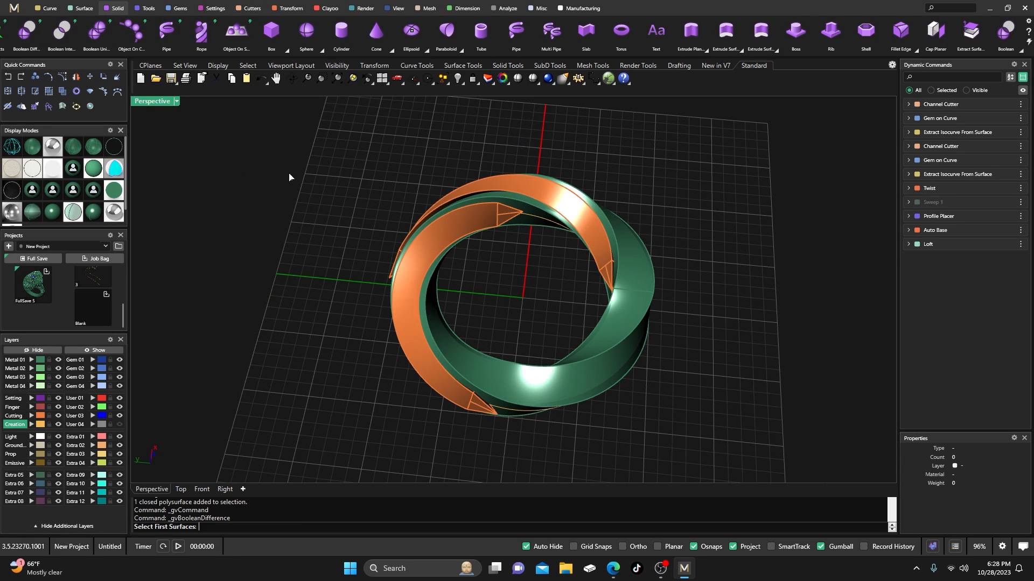
{"action": "left_click", "coordinate": [461, 348]}
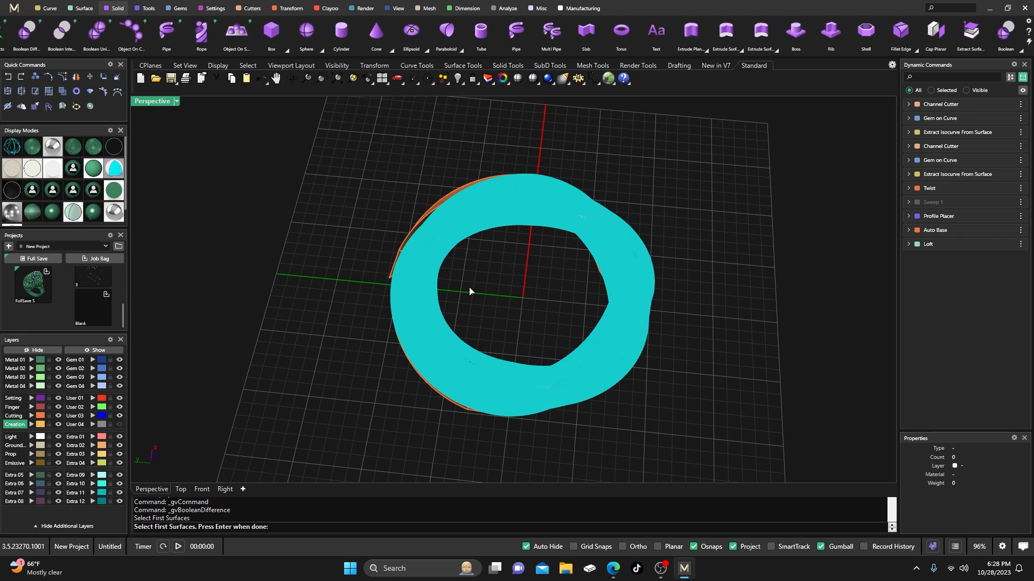
{"action": "key", "text": "Return"}
{"action": "left_click", "coordinate": [462, 225]}
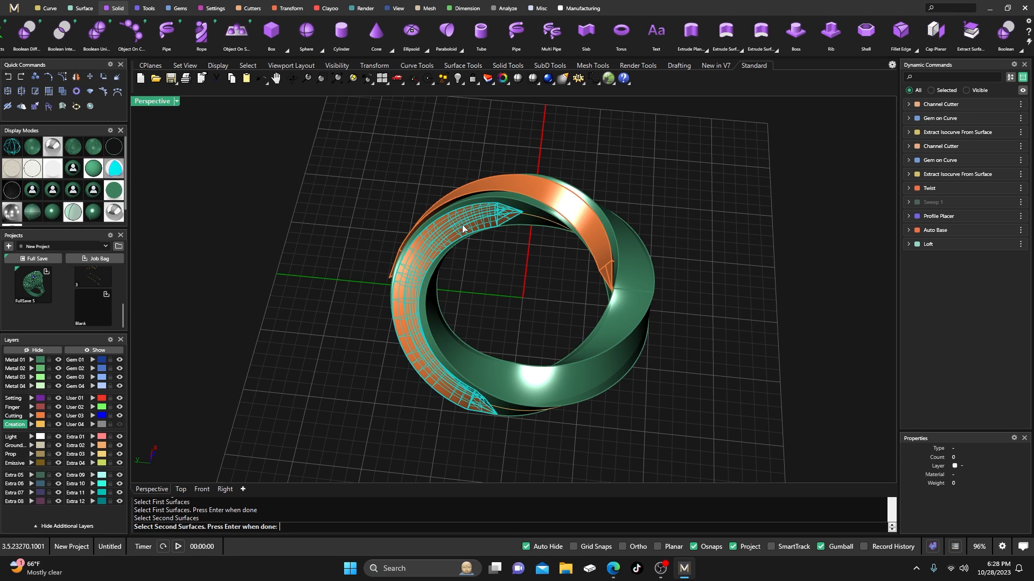
{"action": "left_click", "coordinate": [506, 183]}
{"action": "key", "text": "Return"}
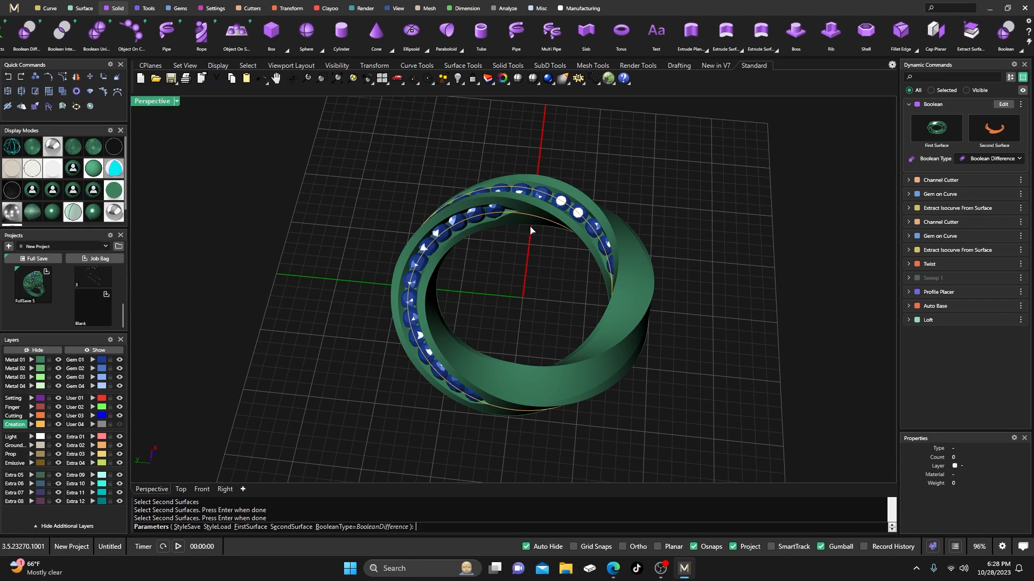
{"action": "scroll", "coordinate": [530, 230], "scroll_direction": "up", "scroll_amount": 8}
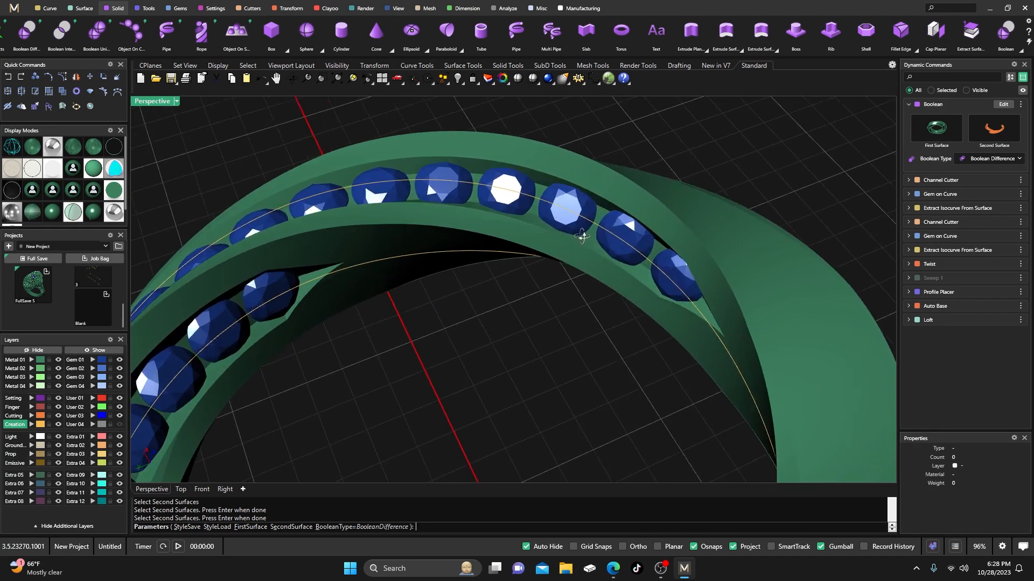
{"action": "mouse_move", "coordinate": [582, 237]}
{"action": "right_mouse_down"}
{"action": "mouse_move", "coordinate": [637, 205]}
{"action": "mouse_move", "coordinate": [571, 226]}
{"action": "right_mouse_up"}
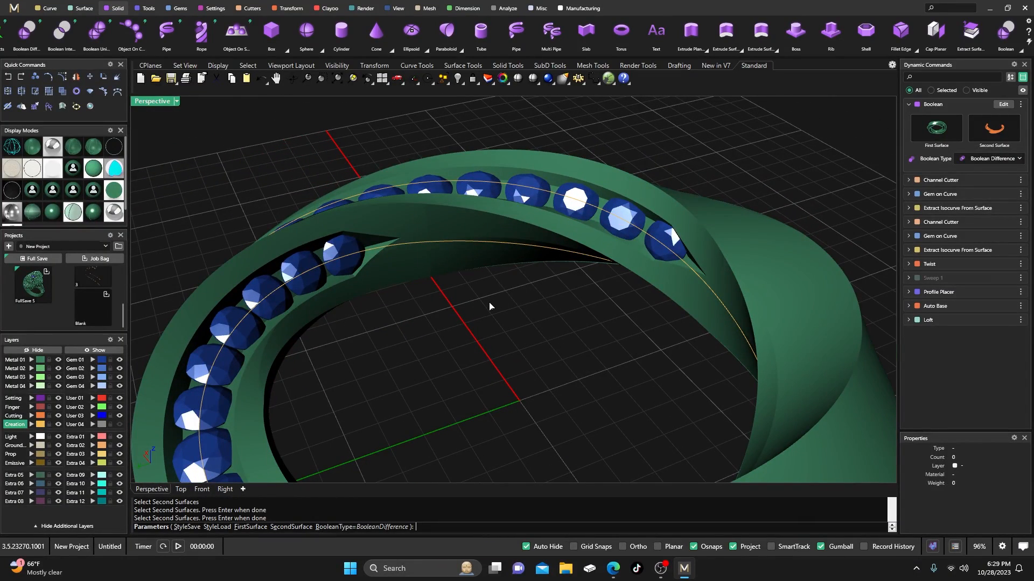
{"action": "key", "text": "Return"}
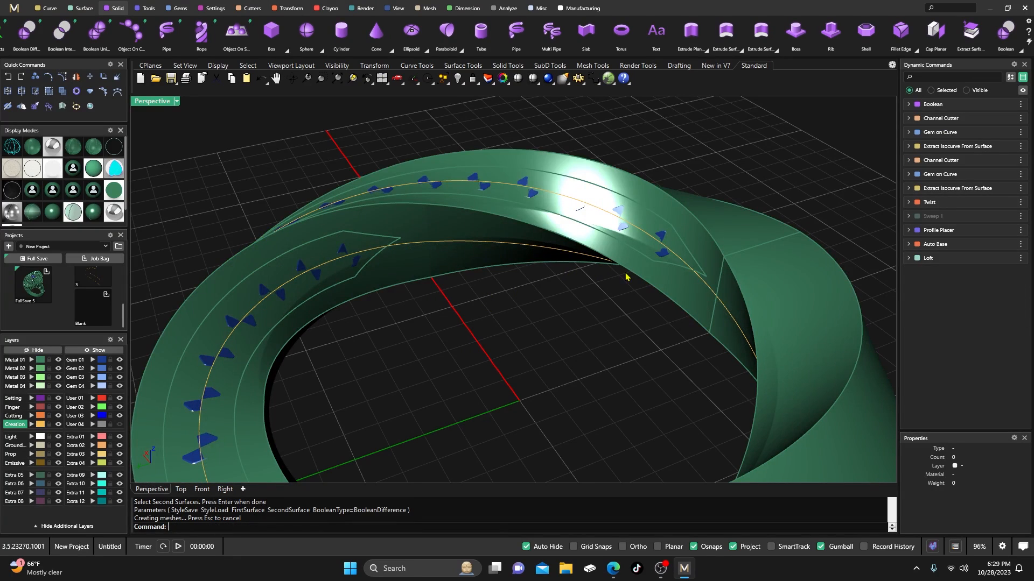
Move the original uncut ring polysurface on Metal 01 to the User 04 layer
{"action": "left_click", "coordinate": [638, 279]}
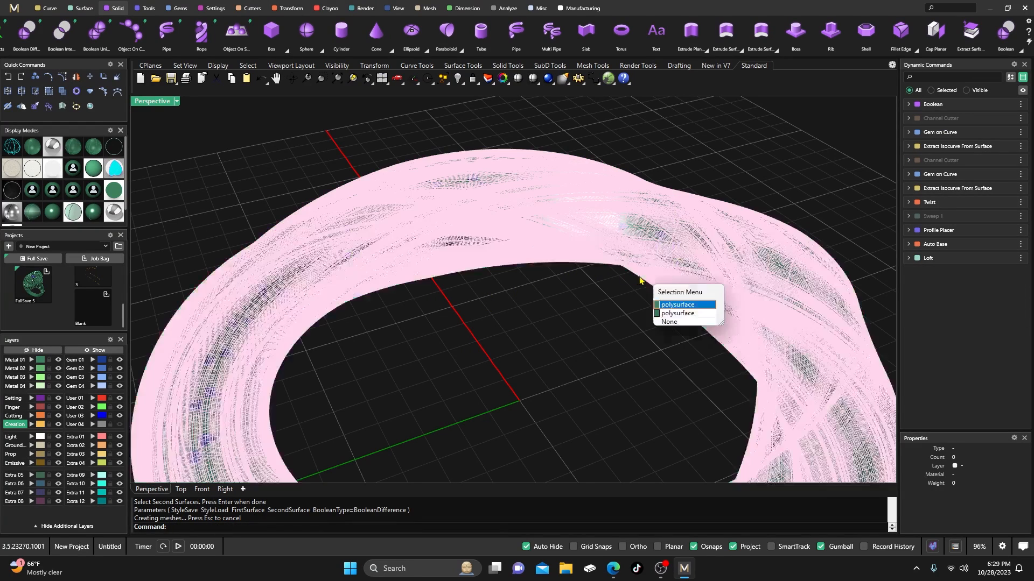
{"action": "left_click", "coordinate": [665, 308]}
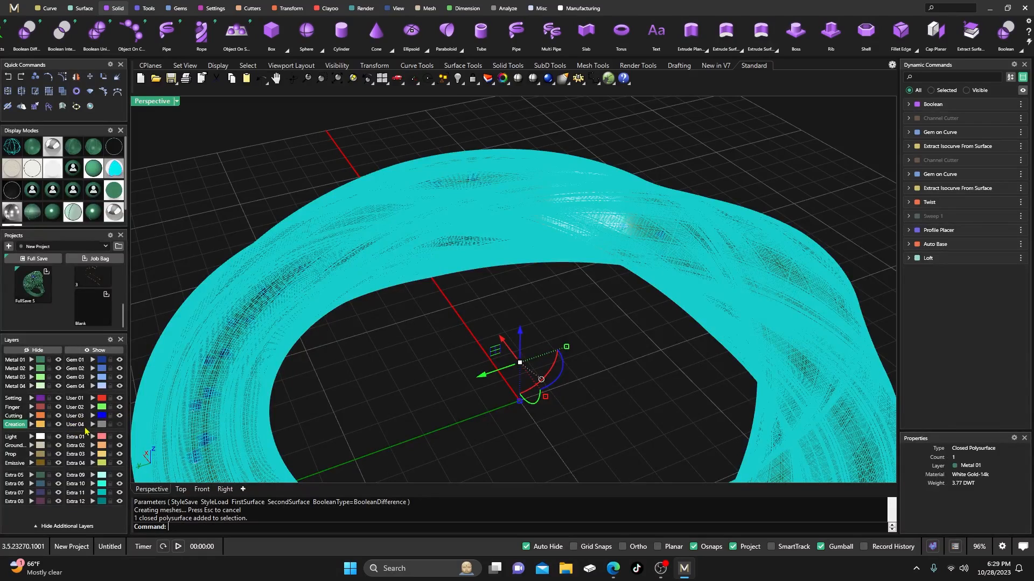
{"action": "left_click", "coordinate": [93, 425]}
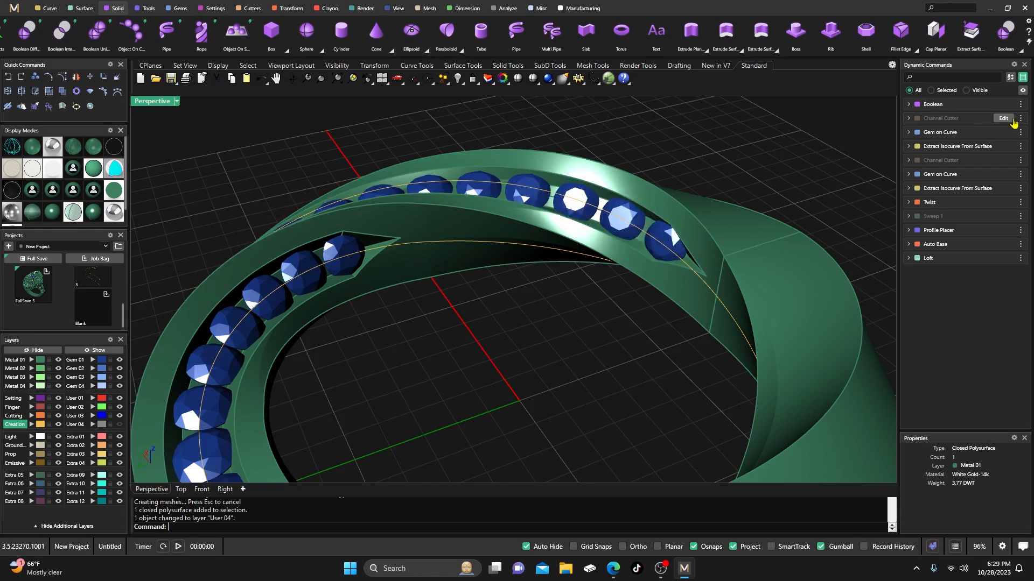
Edit the second Channel Cutter and widen its start to about 1.48
{"action": "left_click", "coordinate": [1001, 117]}
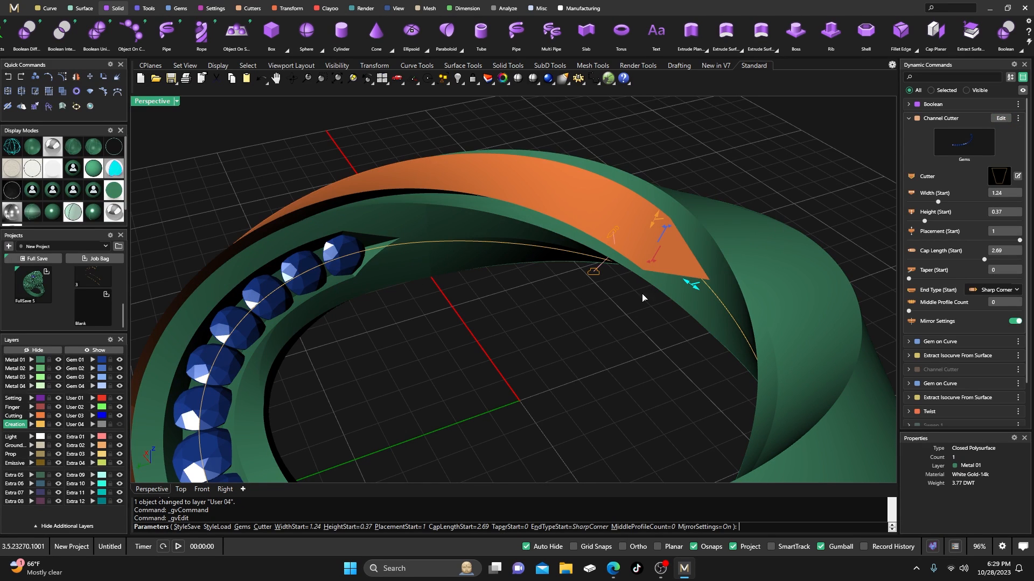
{"action": "scroll", "coordinate": [643, 300], "scroll_direction": "up", "scroll_amount": 5}
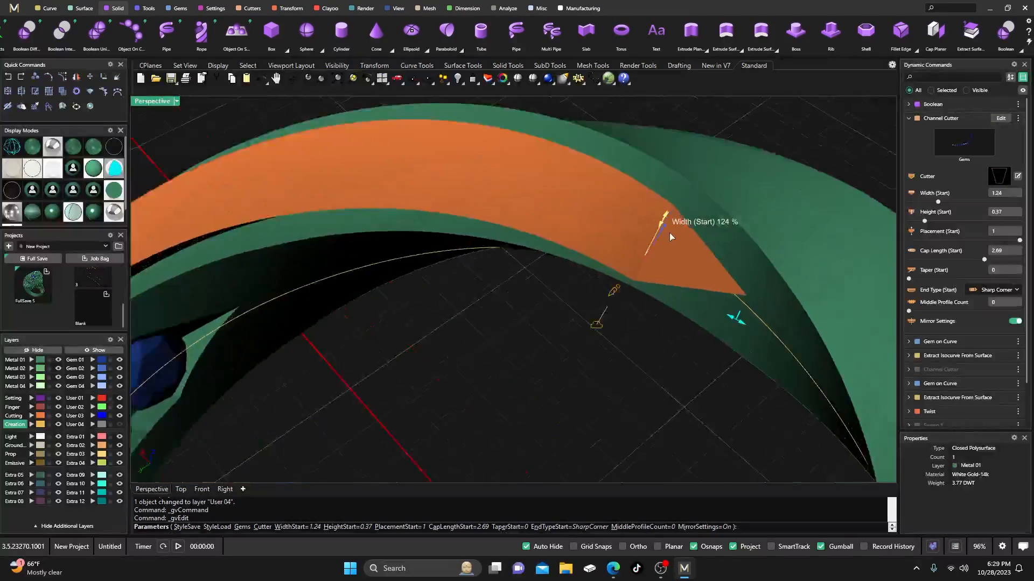
{"action": "scroll", "coordinate": [670, 233], "scroll_direction": "up", "scroll_amount": 1}
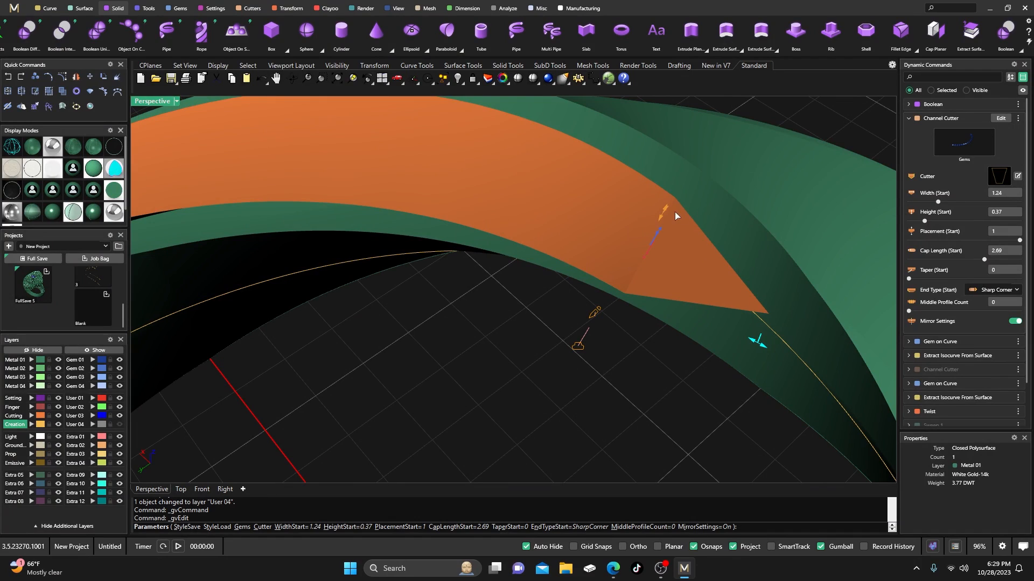
{"action": "left_click_drag", "start_coordinate": [663, 215], "coordinate": [671, 207]}
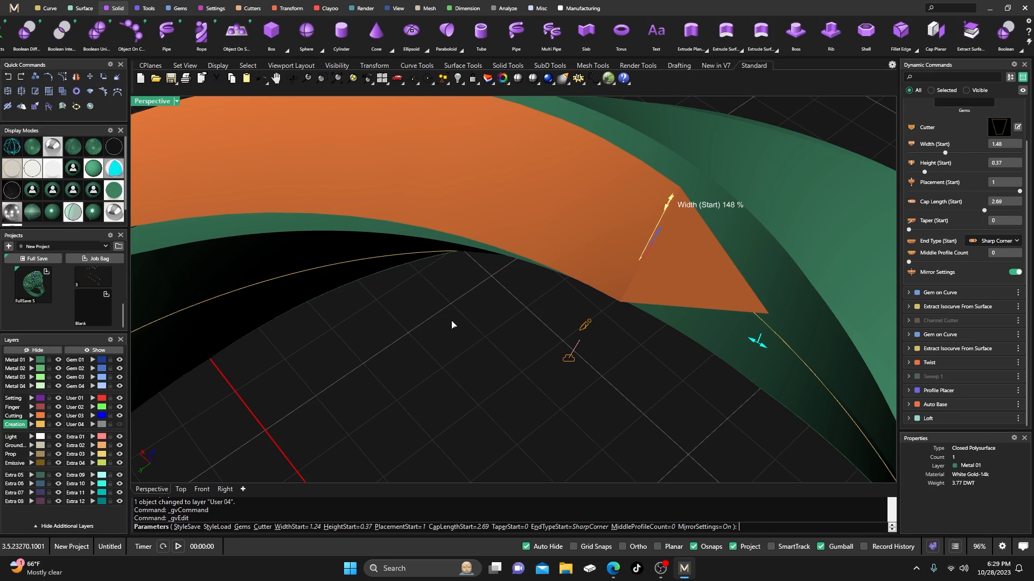
{"action": "key", "text": "Return"}
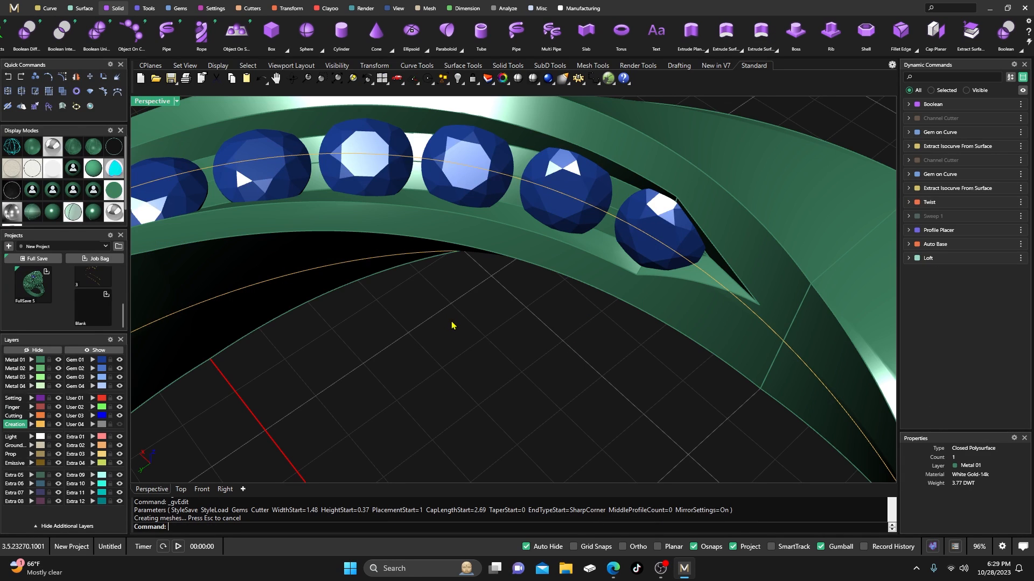
{"action": "mouse_move", "coordinate": [485, 341]}
{"action": "right_mouse_down"}
{"action": "mouse_move", "coordinate": [485, 360]}
{"action": "mouse_move", "coordinate": [494, 325]}
{"action": "mouse_move", "coordinate": [484, 325]}
{"action": "right_mouse_up"}
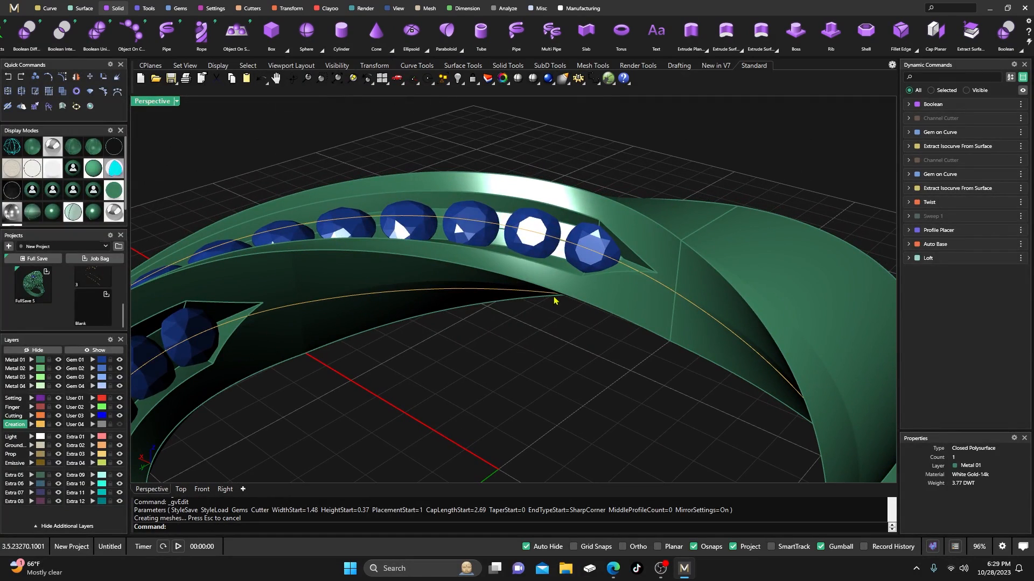
Edit the second Channel Cutter again and replace its cutter profile with Channel 09 from the library
{"action": "mouse_move", "coordinate": [963, 117]}
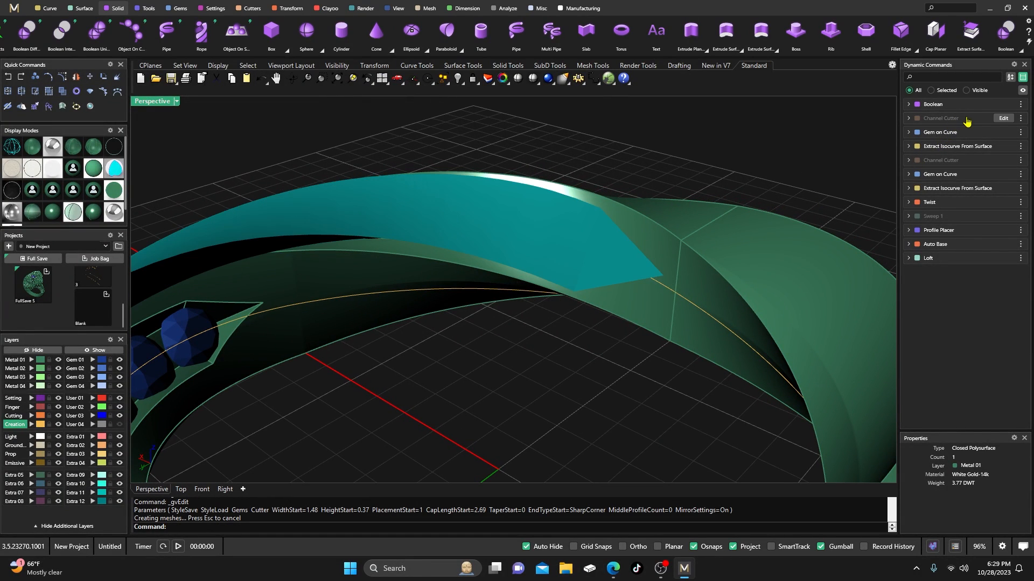
{"action": "left_click", "coordinate": [1000, 117]}
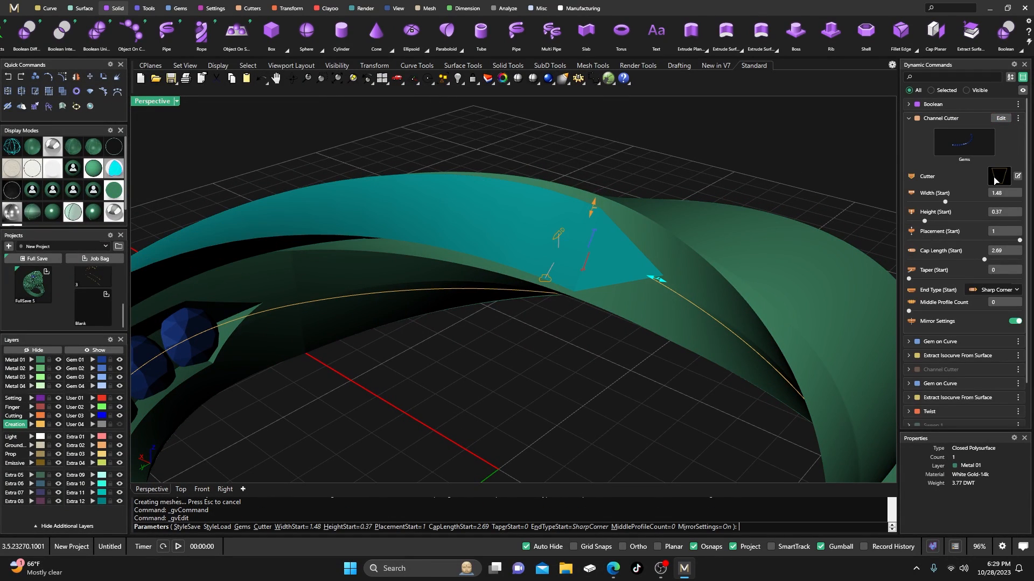
{"action": "left_click", "coordinate": [612, 237]}
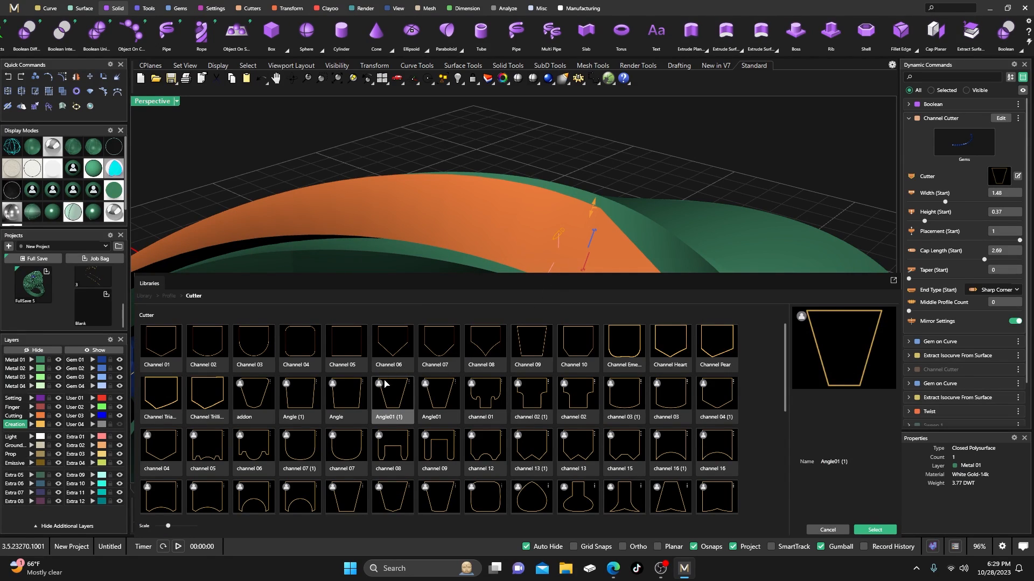
{"action": "left_click", "coordinate": [538, 350]}
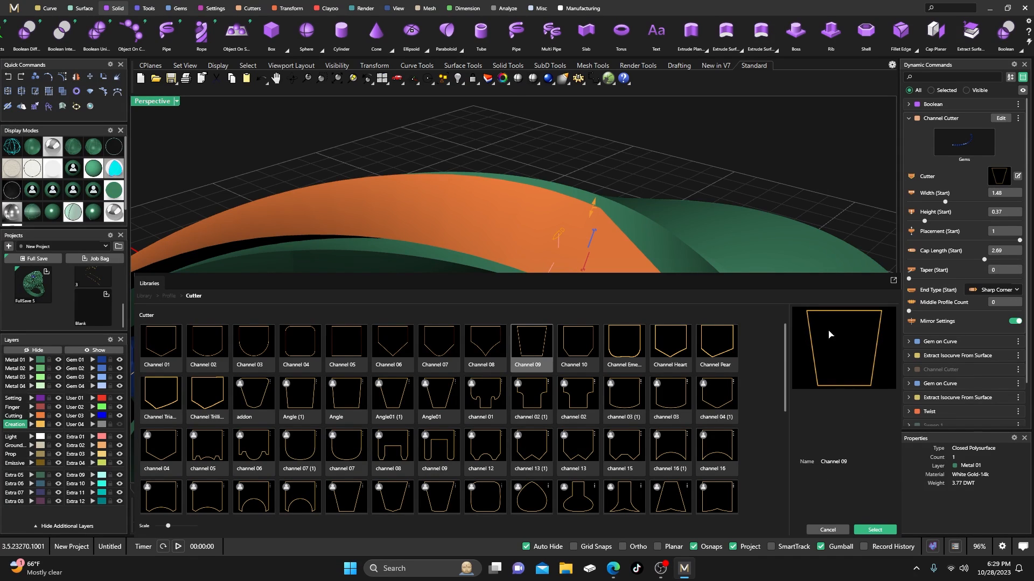
Set the second Channel Cutter's start placement to about 0.66, checking the cutter against the gems in wireframe display
{"action": "right_click_drag", "start_coordinate": [640, 353], "coordinate": [494, 425]}
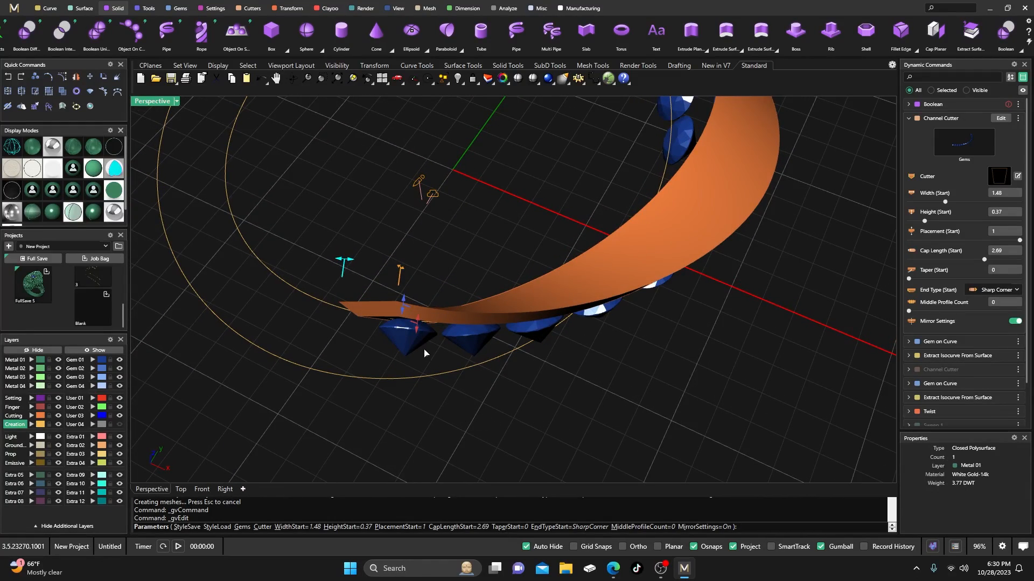
{"action": "left_click_drag", "start_coordinate": [417, 329], "coordinate": [419, 343]}
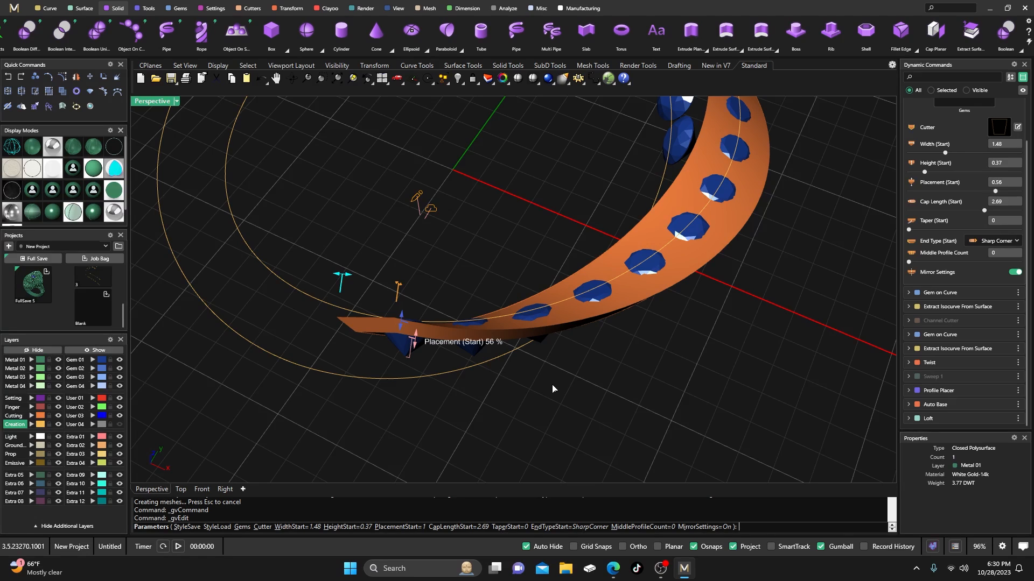
{"action": "right_click_drag", "start_coordinate": [559, 393], "coordinate": [547, 441]}
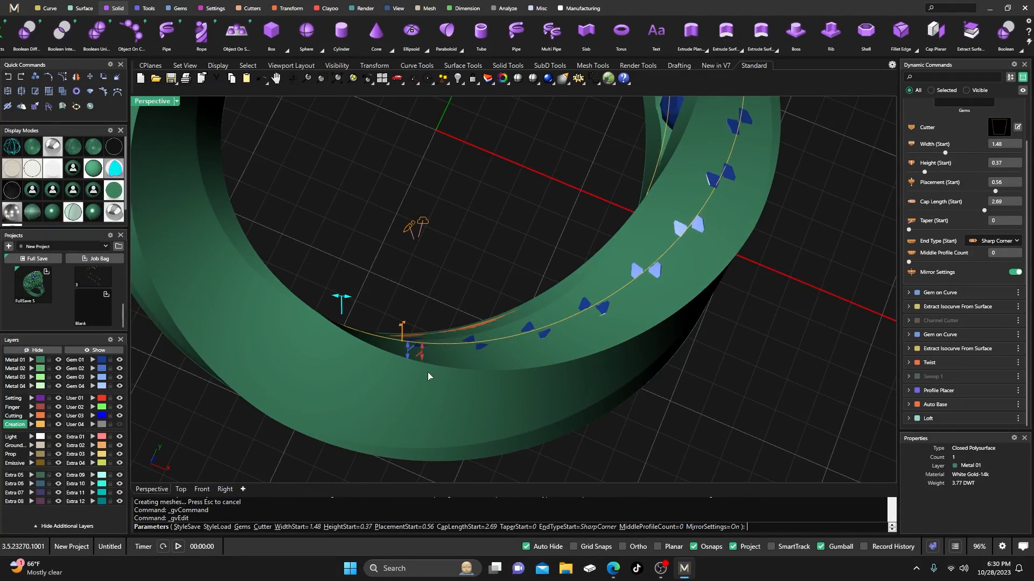
{"action": "scroll", "coordinate": [427, 372], "scroll_direction": "up", "scroll_amount": 3}
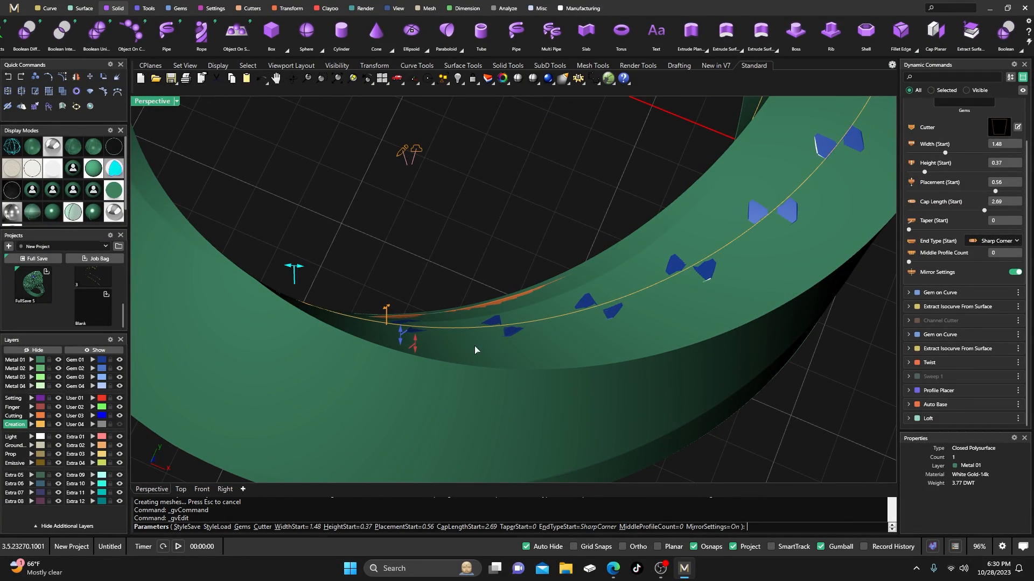
{"action": "left_click", "coordinate": [9, 149]}
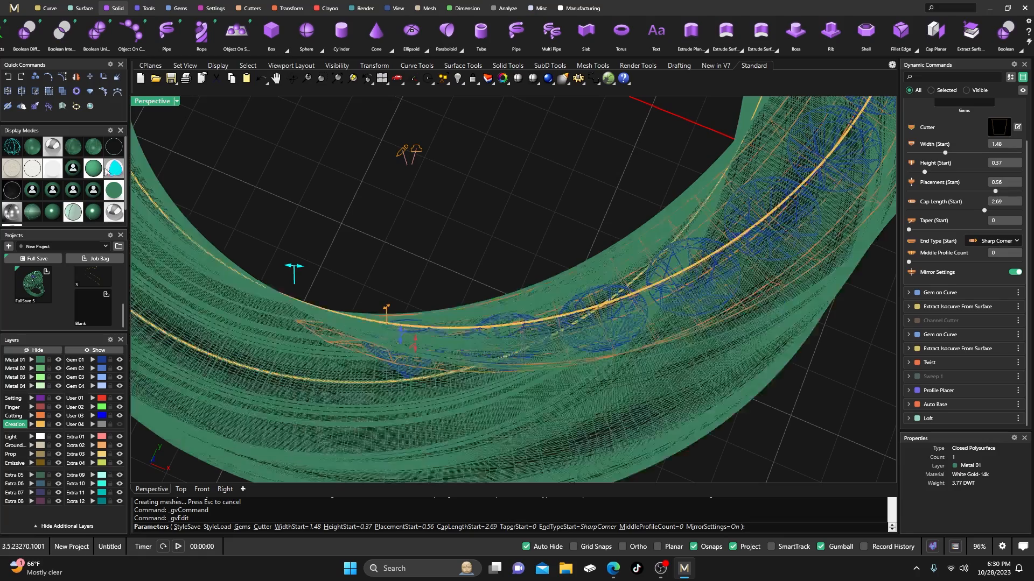
{"action": "right_click_drag", "start_coordinate": [366, 351], "coordinate": [406, 335]}
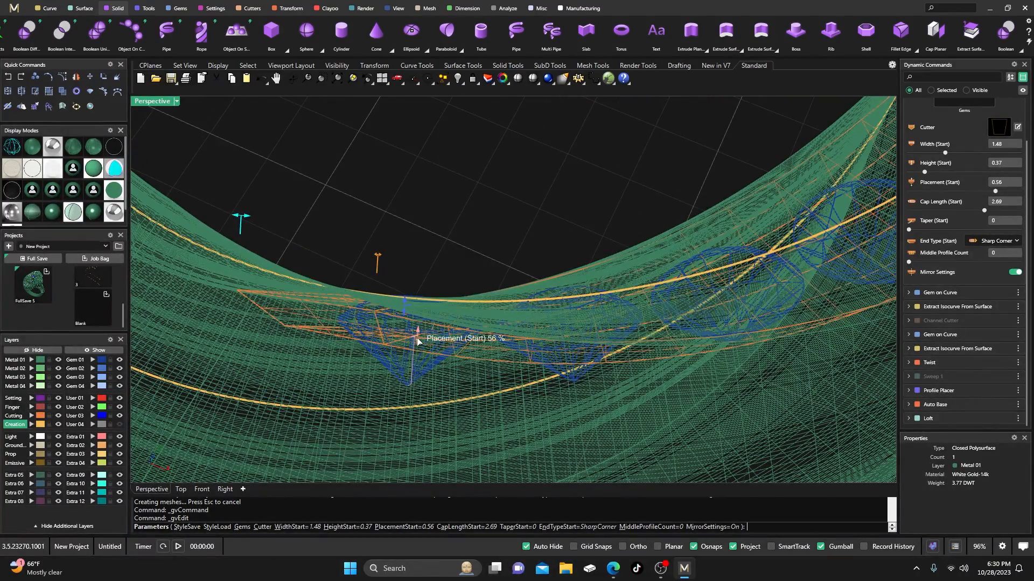
{"action": "left_click_drag", "start_coordinate": [417, 342], "coordinate": [418, 327]}
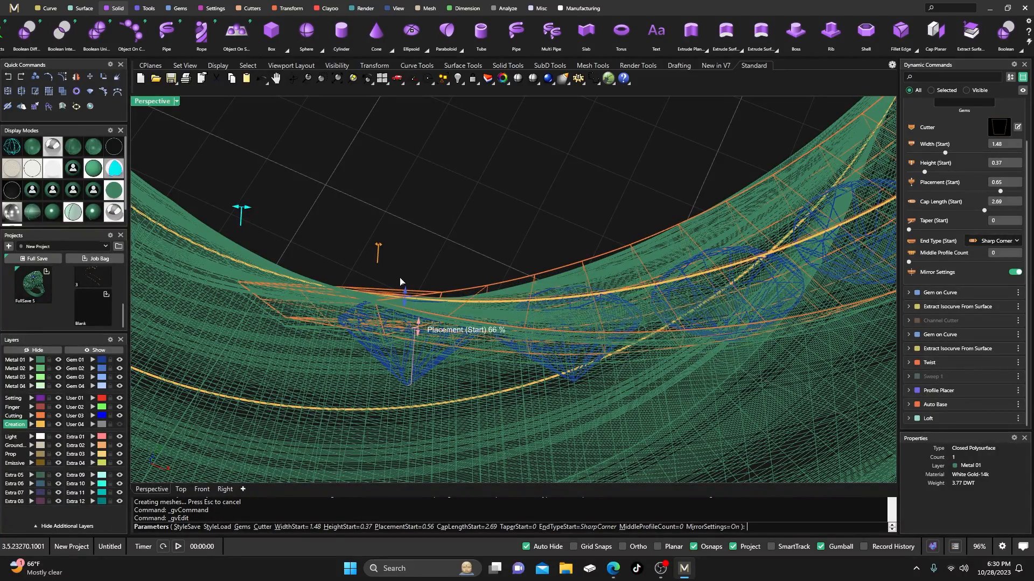
{"action": "mouse_move", "coordinate": [414, 293]}
{"action": "right_mouse_down"}
{"action": "mouse_move", "coordinate": [422, 296]}
{"action": "mouse_move", "coordinate": [408, 294]}
{"action": "right_mouse_up"}
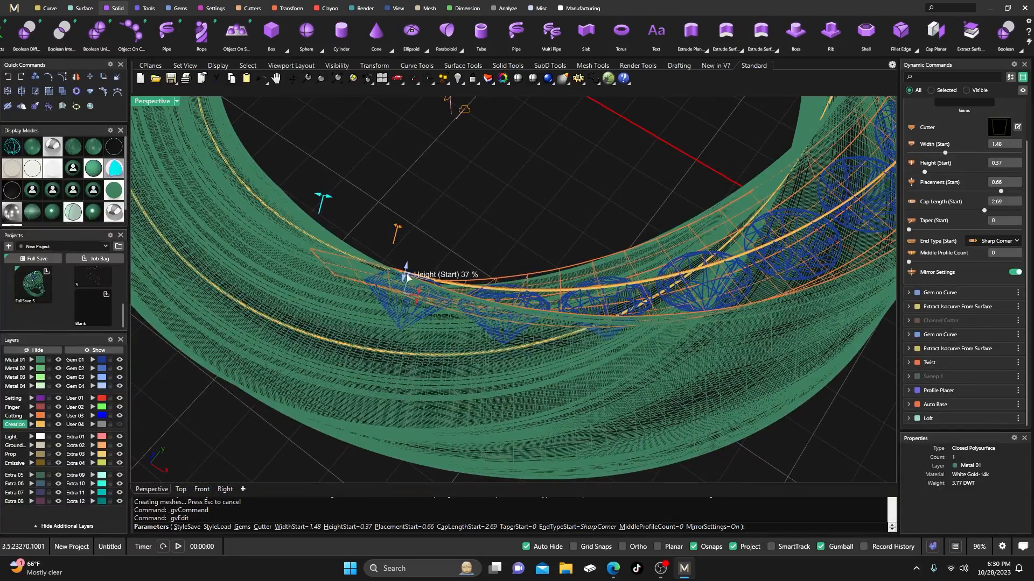
Raise the second Channel Cutter's start height to about 0.84, return to shaded display and accept the edit
{"action": "left_click_drag", "start_coordinate": [407, 274], "coordinate": [416, 251]}
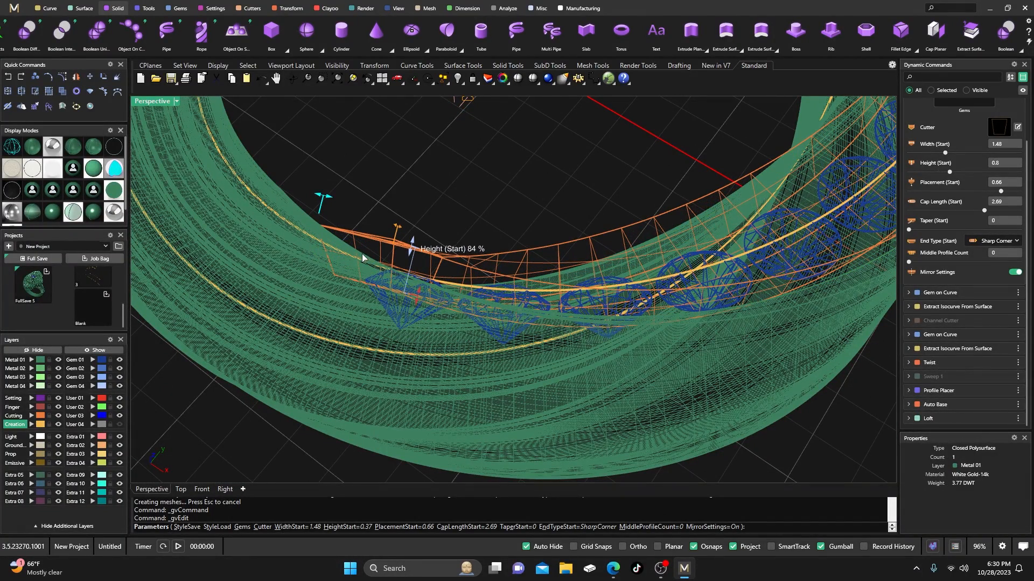
{"action": "right_click_drag", "start_coordinate": [373, 260], "coordinate": [321, 389]}
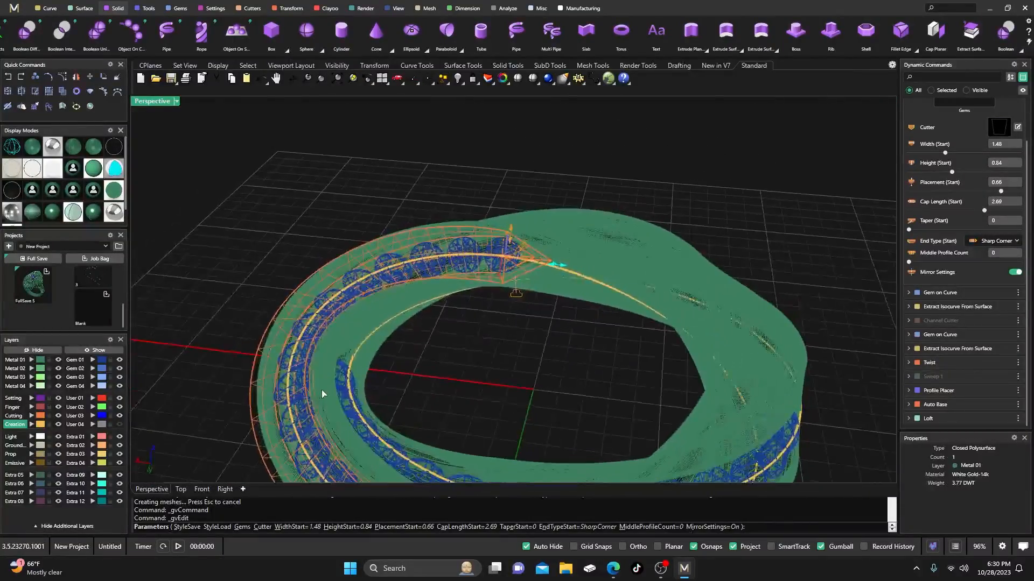
{"action": "scroll", "coordinate": [323, 388], "scroll_direction": "up", "scroll_amount": 6}
{"action": "scroll", "coordinate": [328, 380], "scroll_direction": "down", "scroll_amount": 8}
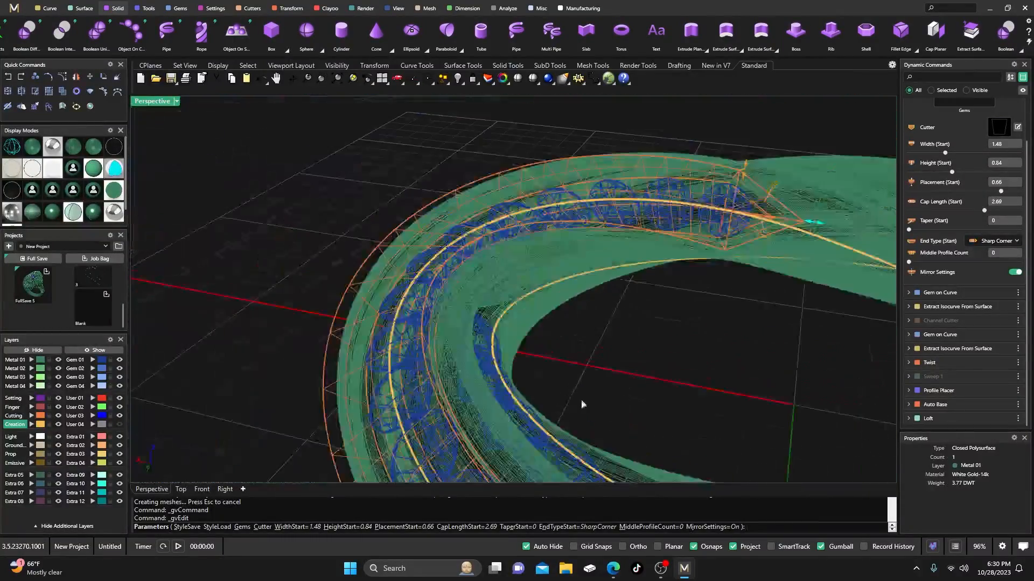
{"action": "right_click_drag", "start_coordinate": [580, 400], "coordinate": [512, 377]}
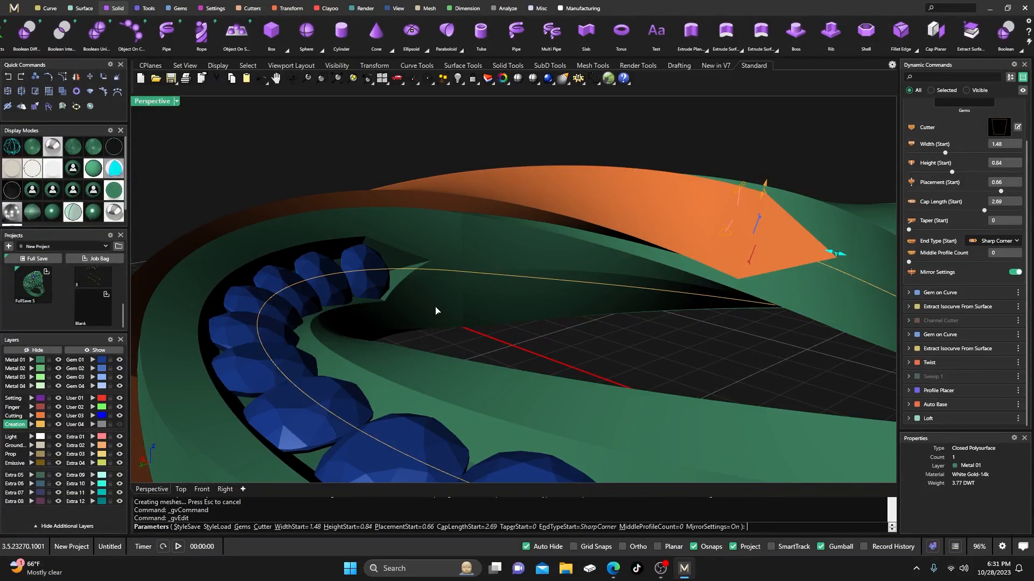
{"action": "right_click_drag", "start_coordinate": [435, 310], "coordinate": [522, 368]}
{"action": "scroll", "coordinate": [442, 306], "scroll_direction": "down", "scroll_amount": 9}
{"action": "key", "text": "Return"}
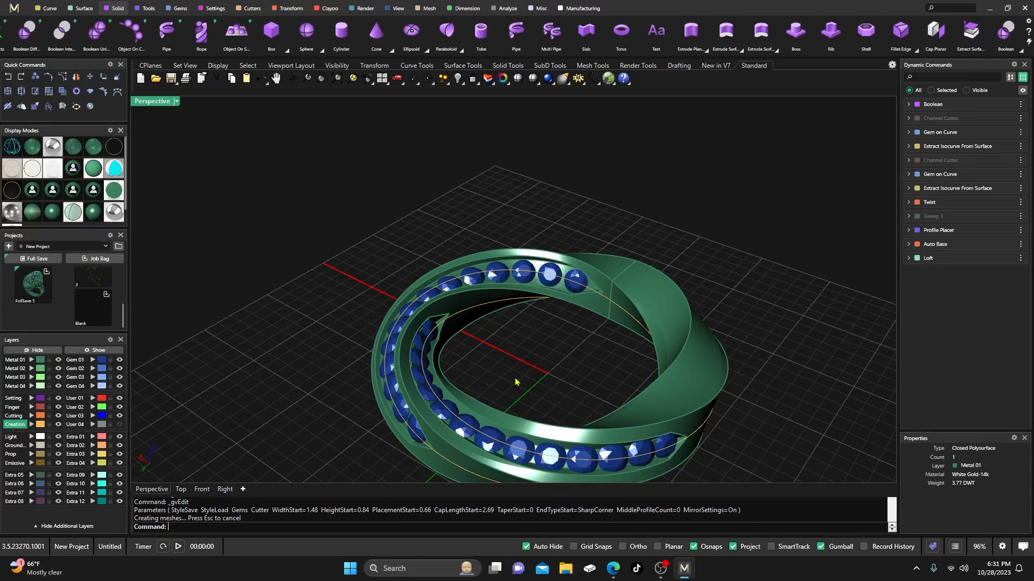
Examine both gem channels around the ring from several angles to compare their walls and depth
{"action": "scroll", "coordinate": [466, 395], "scroll_direction": "up", "scroll_amount": 6}
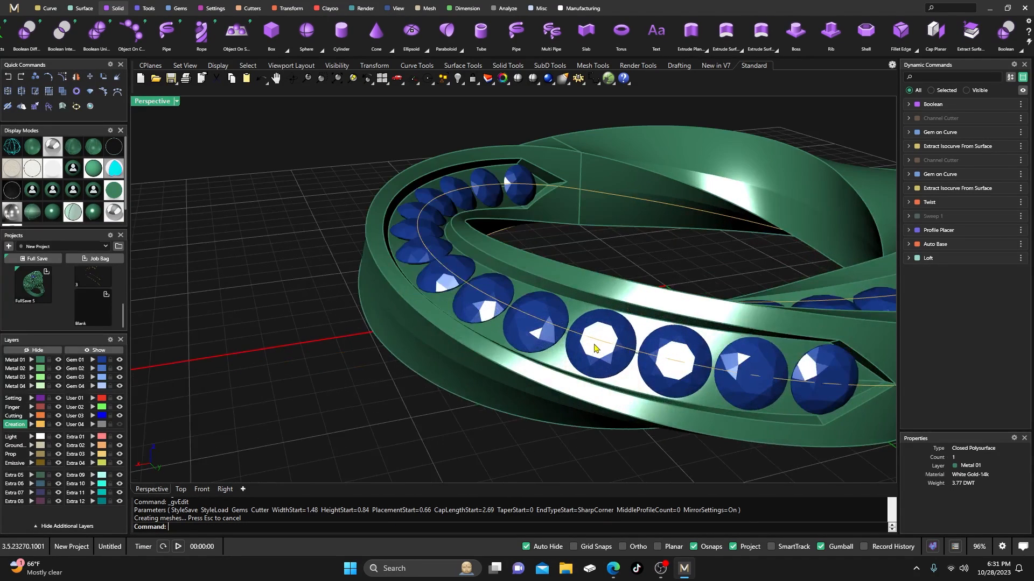
{"action": "scroll", "coordinate": [616, 358], "scroll_direction": "down", "scroll_amount": 6}
{"action": "right_click_drag", "start_coordinate": [617, 358], "coordinate": [459, 350]}
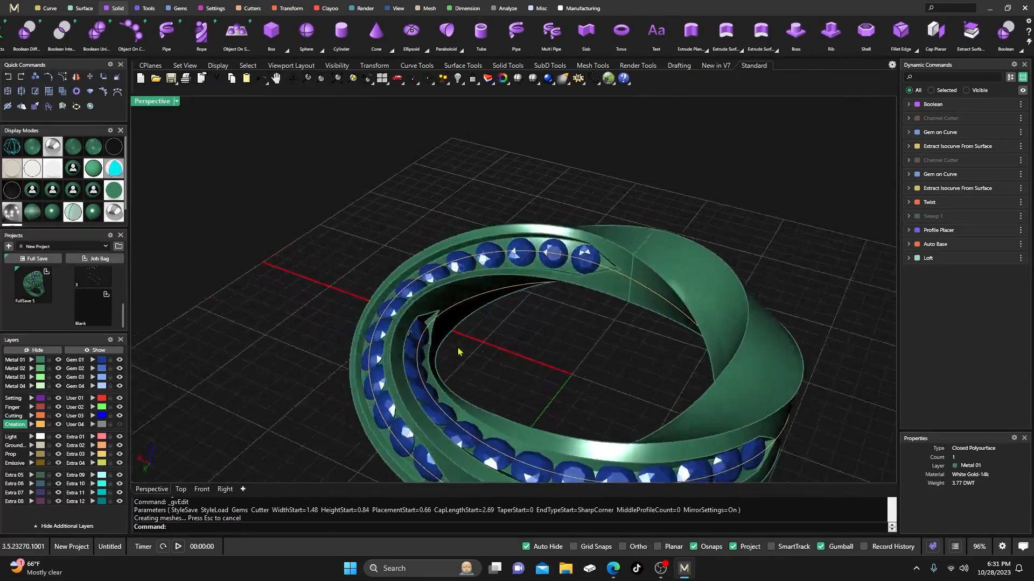
{"action": "scroll", "coordinate": [431, 340], "scroll_direction": "up", "scroll_amount": 4}
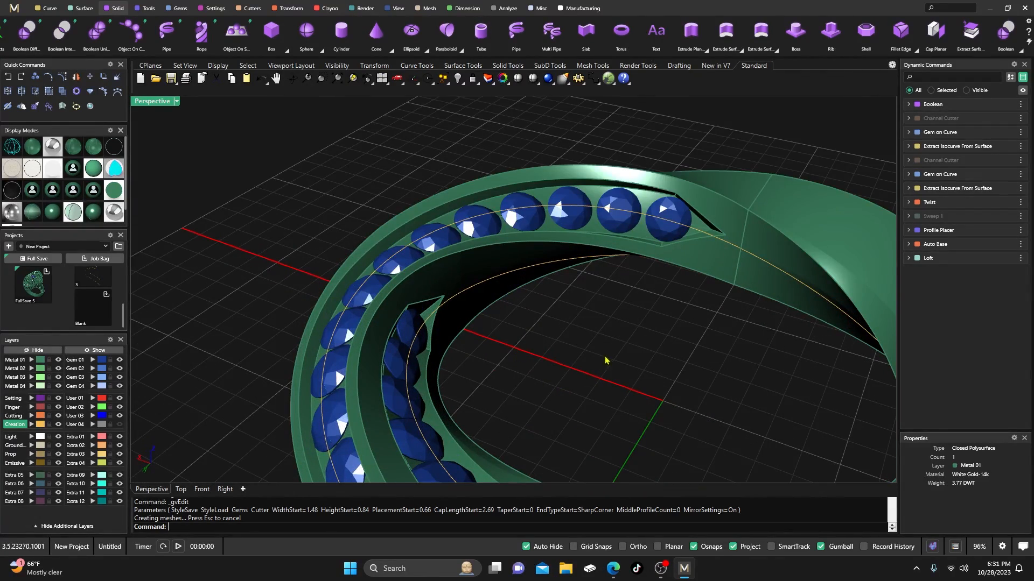
{"action": "scroll", "coordinate": [608, 361], "scroll_direction": "down", "scroll_amount": 4}
{"action": "right_click_drag", "start_coordinate": [606, 362], "coordinate": [517, 348]}
{"action": "scroll", "coordinate": [399, 323], "scroll_direction": "up", "scroll_amount": 4}
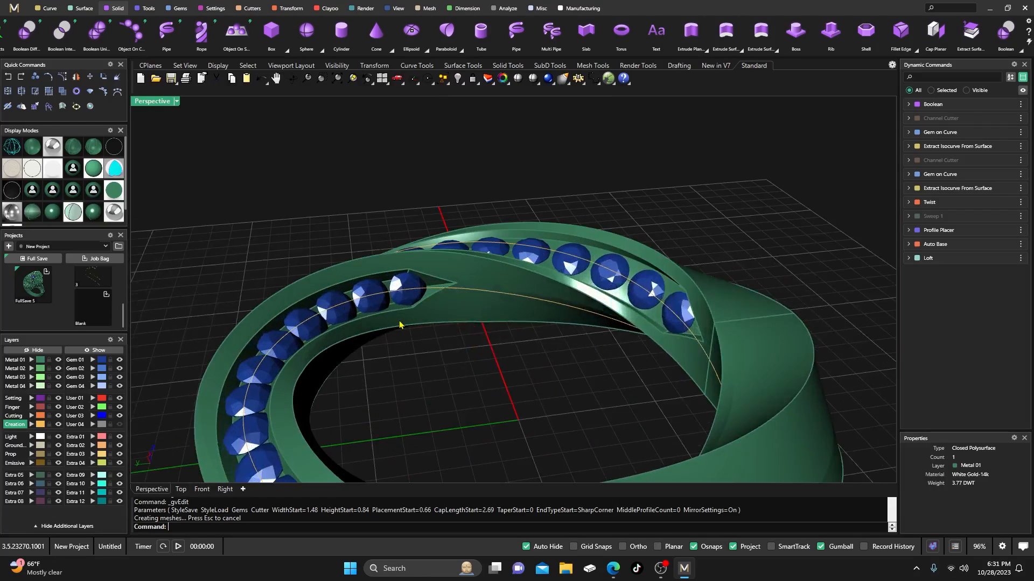
{"action": "left_click", "coordinate": [403, 297]}
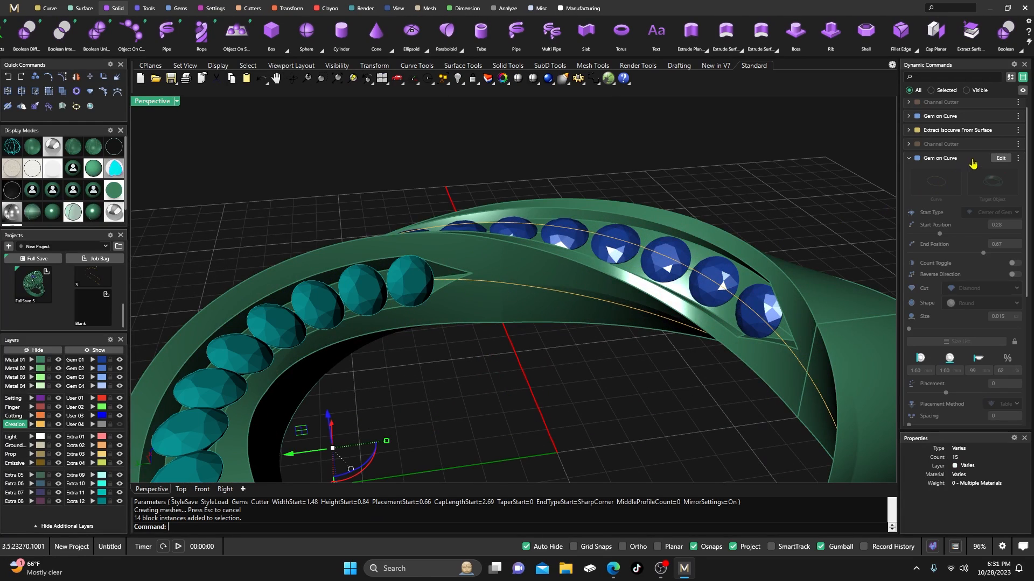
{"action": "left_click", "coordinate": [1000, 158]}
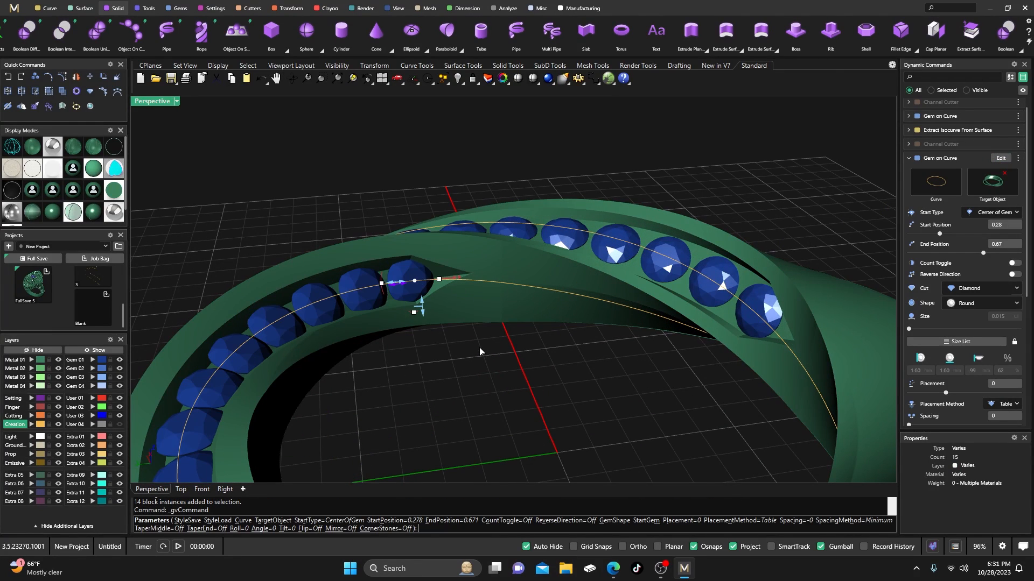
{"action": "right_click_drag", "start_coordinate": [480, 351], "coordinate": [564, 347]}
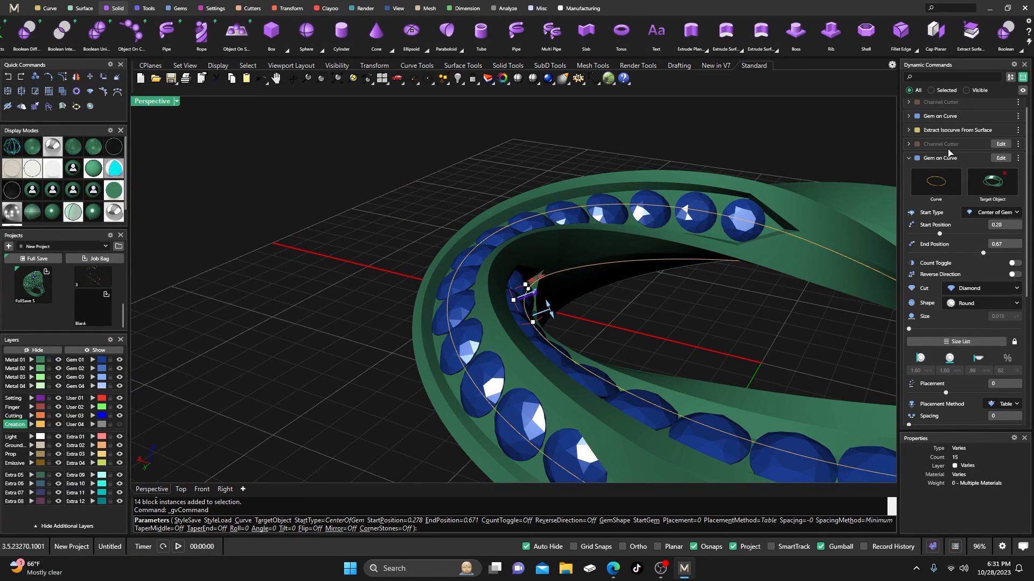
{"action": "right_click", "coordinate": [815, 146]}
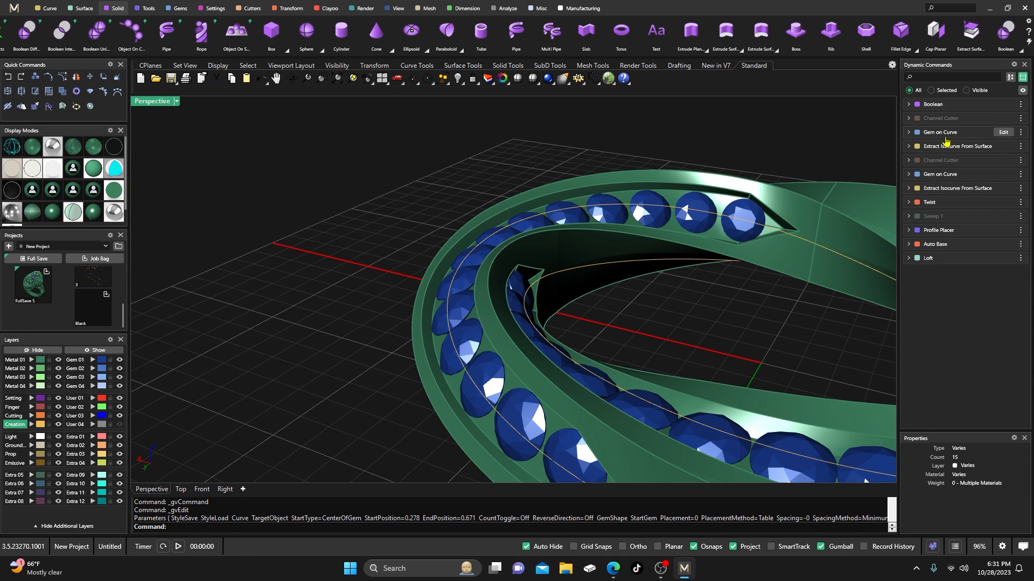
Edit the first Channel Cutter and replace its cutter profile with Channel 09 from the library
{"action": "left_click", "coordinate": [1003, 160]}
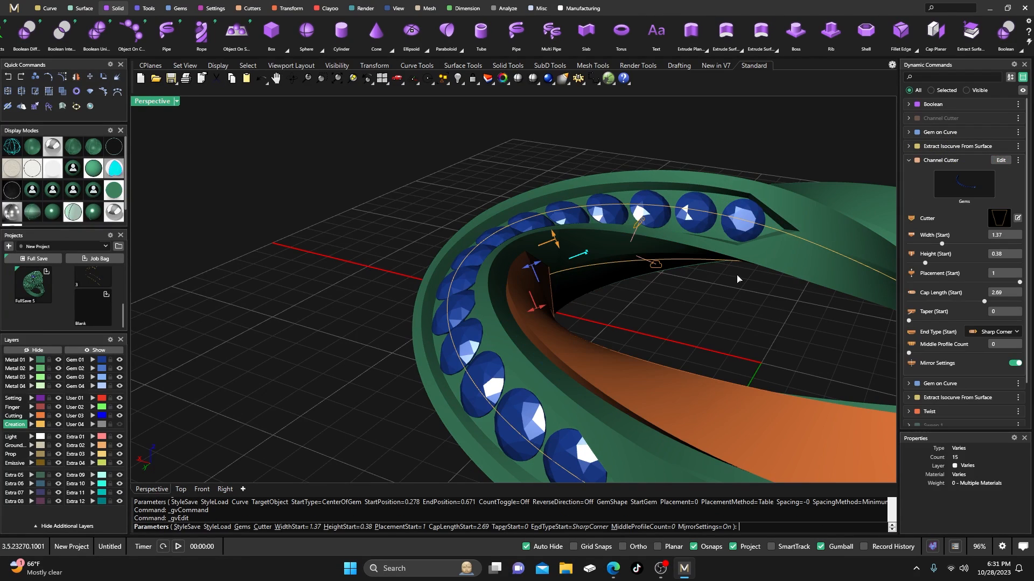
{"action": "right_click_drag", "start_coordinate": [716, 289], "coordinate": [621, 294]}
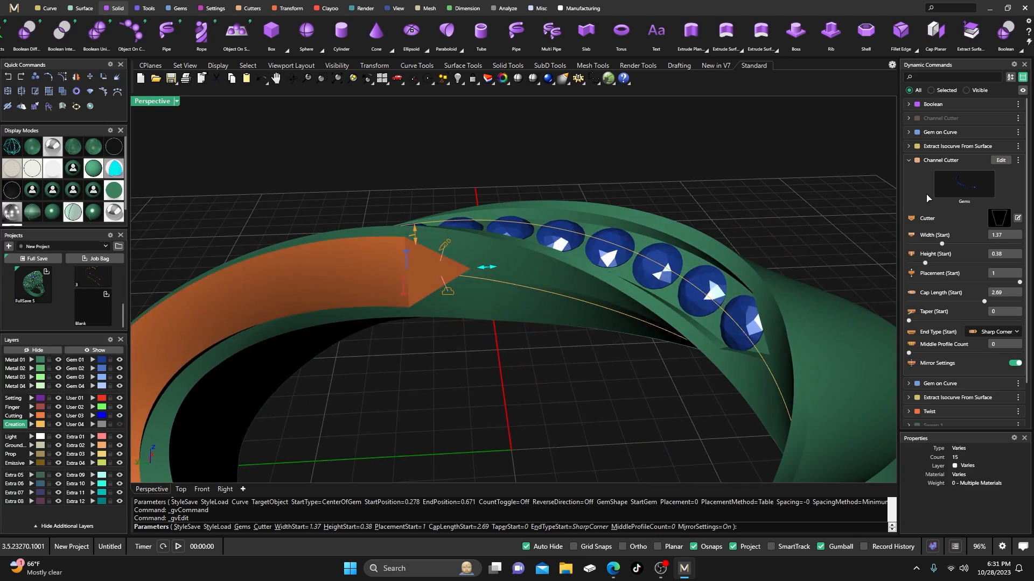
{"action": "left_click", "coordinate": [999, 217]}
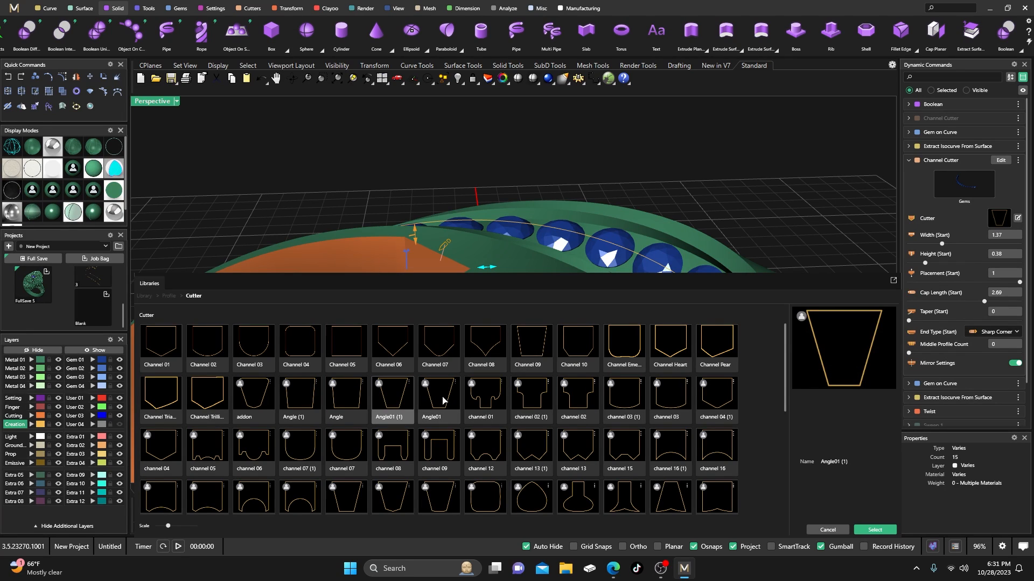
{"action": "left_click", "coordinate": [535, 342]}
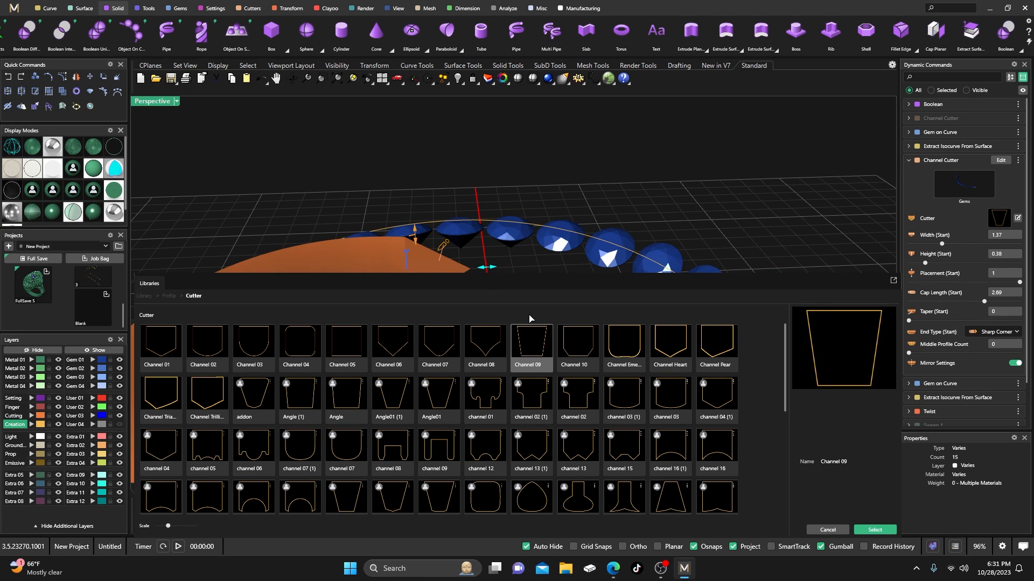
Raise the first Channel Cutter's start height to about 0.91 and lower its start placement to about 0.56
{"action": "right_click_drag", "start_coordinate": [535, 331], "coordinate": [457, 366]}
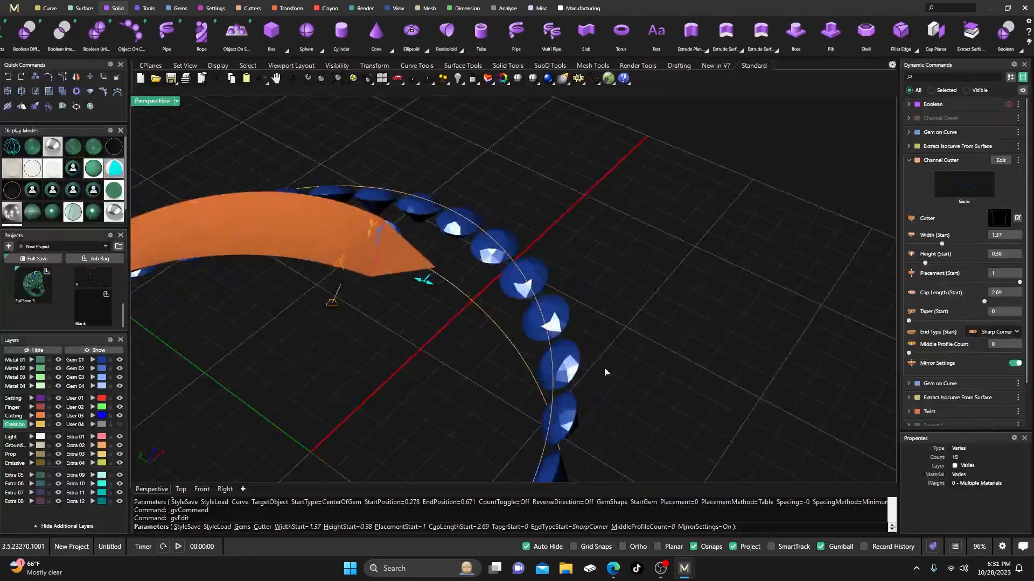
{"action": "scroll", "coordinate": [617, 381], "scroll_direction": "down", "scroll_amount": 6}
{"action": "right_click_drag", "start_coordinate": [655, 397], "coordinate": [399, 335]}
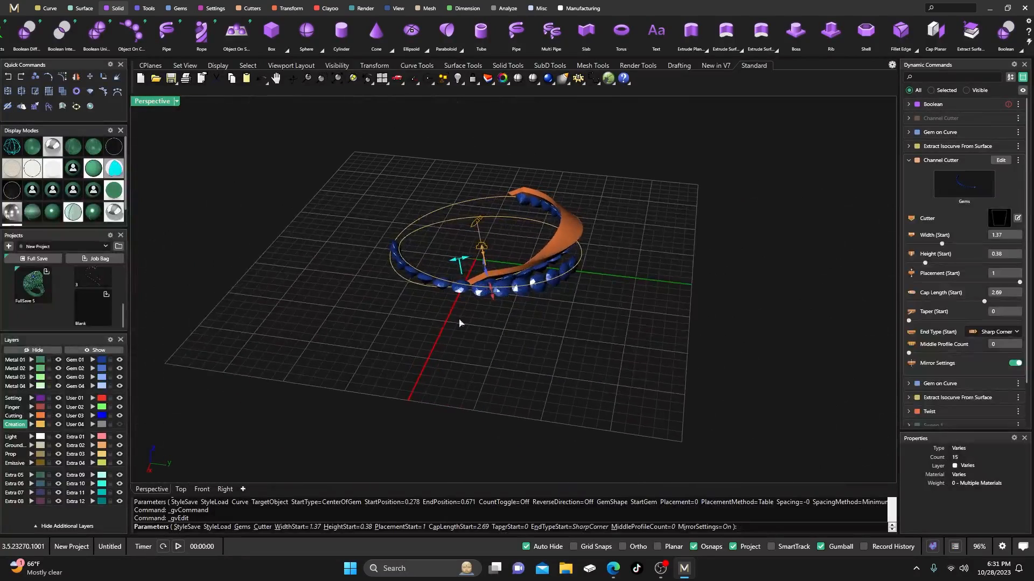
{"action": "scroll", "coordinate": [523, 283], "scroll_direction": "up", "scroll_amount": 5}
{"action": "right_click_drag", "start_coordinate": [523, 283], "coordinate": [439, 311]}
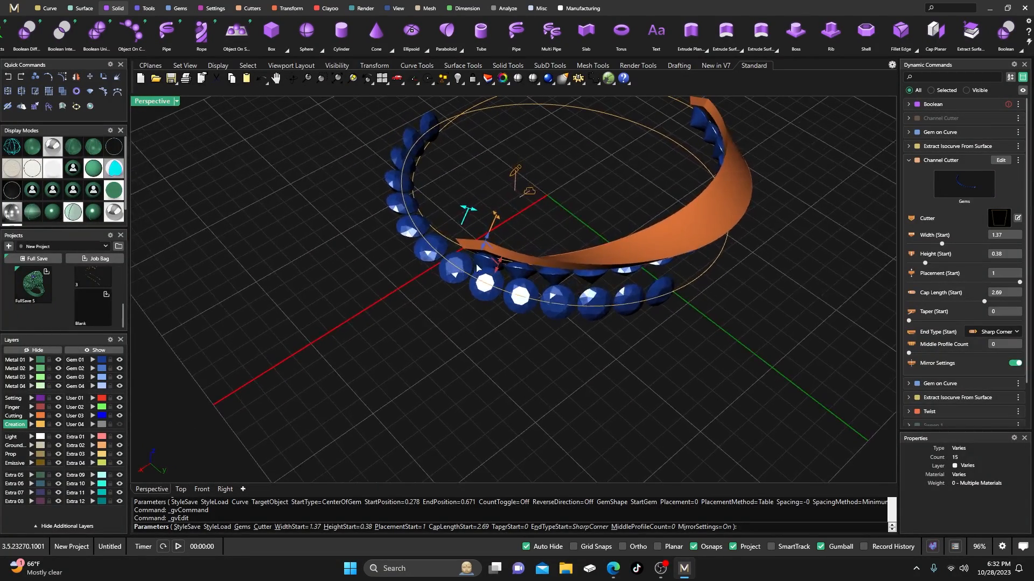
{"action": "scroll", "coordinate": [439, 312], "scroll_direction": "up", "scroll_amount": 3}
{"action": "left_click_drag", "start_coordinate": [492, 229], "coordinate": [501, 212]}
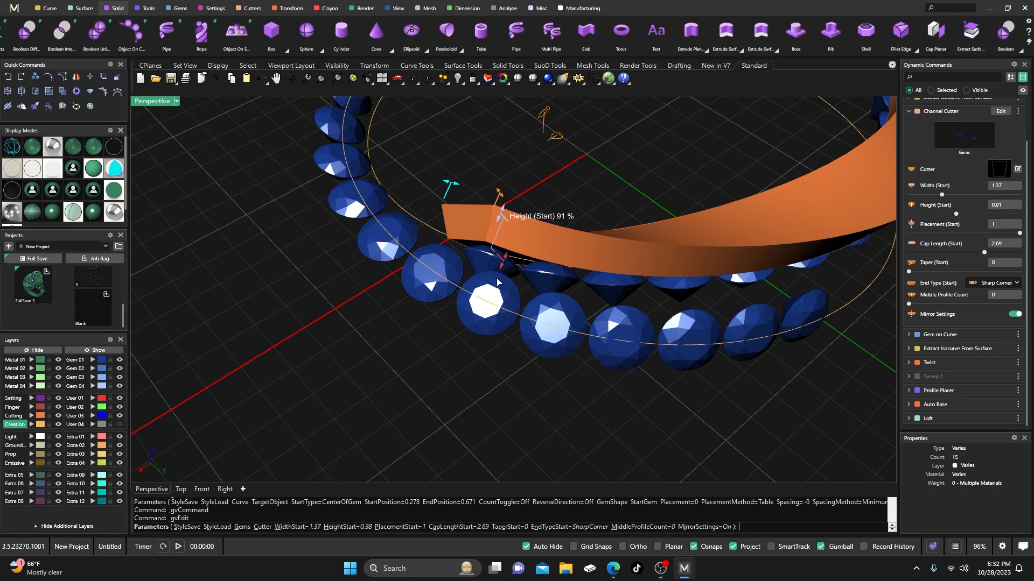
{"action": "right_click_drag", "start_coordinate": [496, 278], "coordinate": [538, 253]}
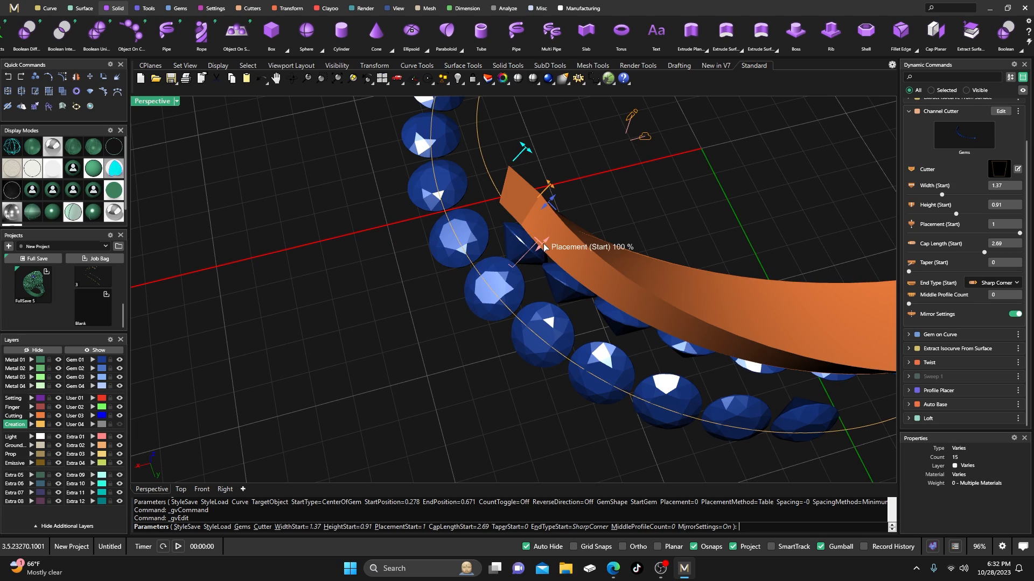
{"action": "mouse_move", "coordinate": [544, 247]}
{"action": "left_mouse_down"}
{"action": "mouse_move", "coordinate": [530, 248]}
{"action": "mouse_move", "coordinate": [534, 261]}
{"action": "left_mouse_up"}
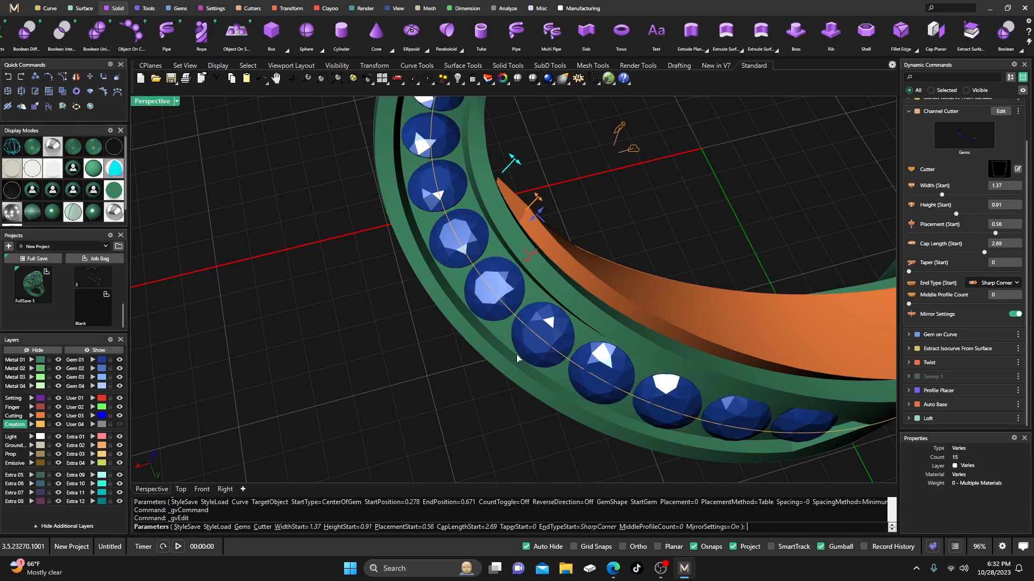
Examine the first Channel Cutter's depth and placement against the gems in wireframe display from several angles
{"action": "right_click_drag", "start_coordinate": [515, 354], "coordinate": [269, 210]}
{"action": "left_click", "coordinate": [117, 169]}
{"action": "scroll", "coordinate": [507, 368], "scroll_direction": "up", "scroll_amount": 6}
{"action": "scroll", "coordinate": [512, 291], "scroll_direction": "down", "scroll_amount": 4}
{"action": "scroll", "coordinate": [500, 321], "scroll_direction": "up", "scroll_amount": 6}
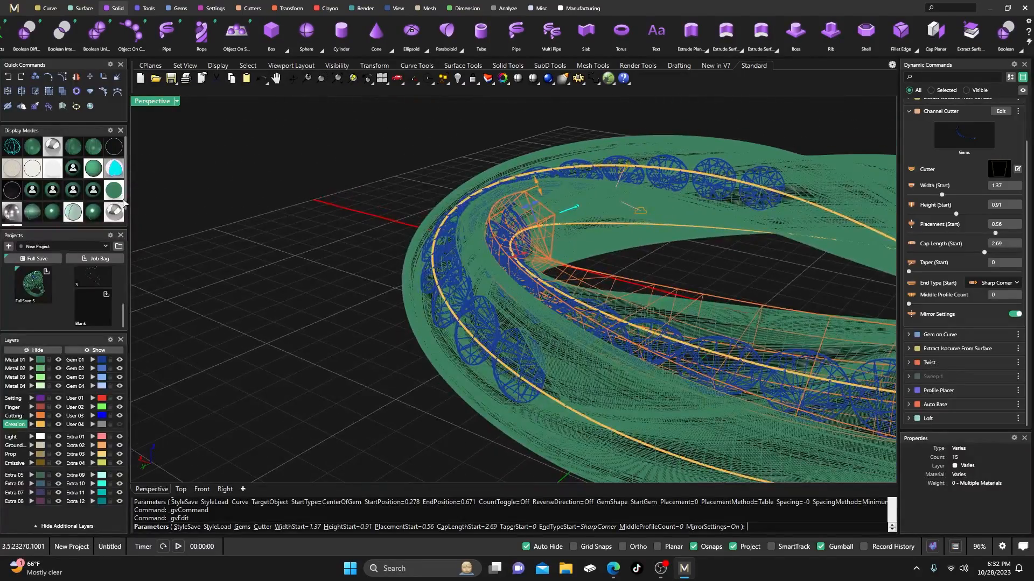
{"action": "right_click_drag", "start_coordinate": [393, 261], "coordinate": [411, 258]}
{"action": "mouse_move", "coordinate": [517, 217]}
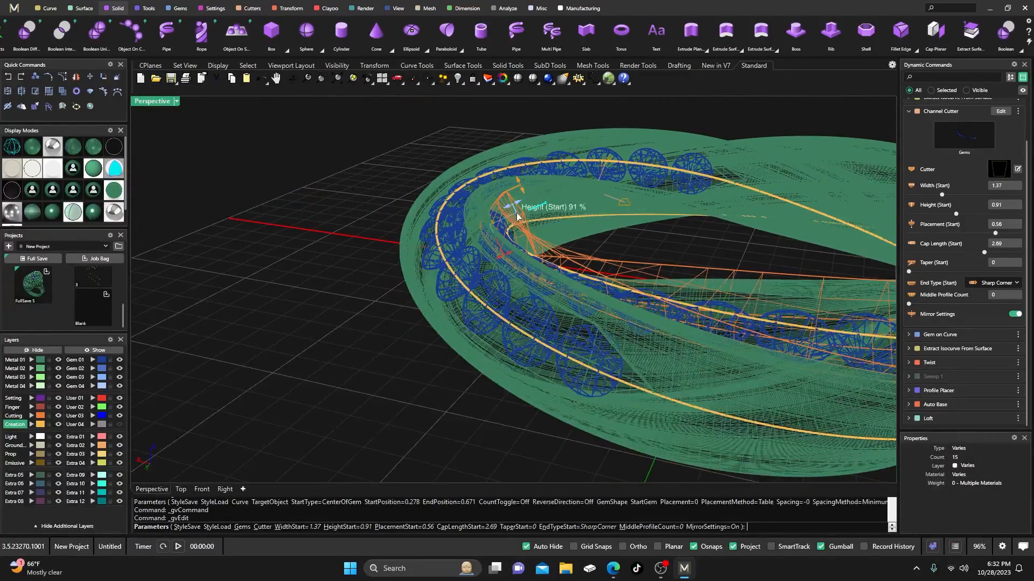
{"action": "right_click_drag", "start_coordinate": [486, 270], "coordinate": [520, 227]}
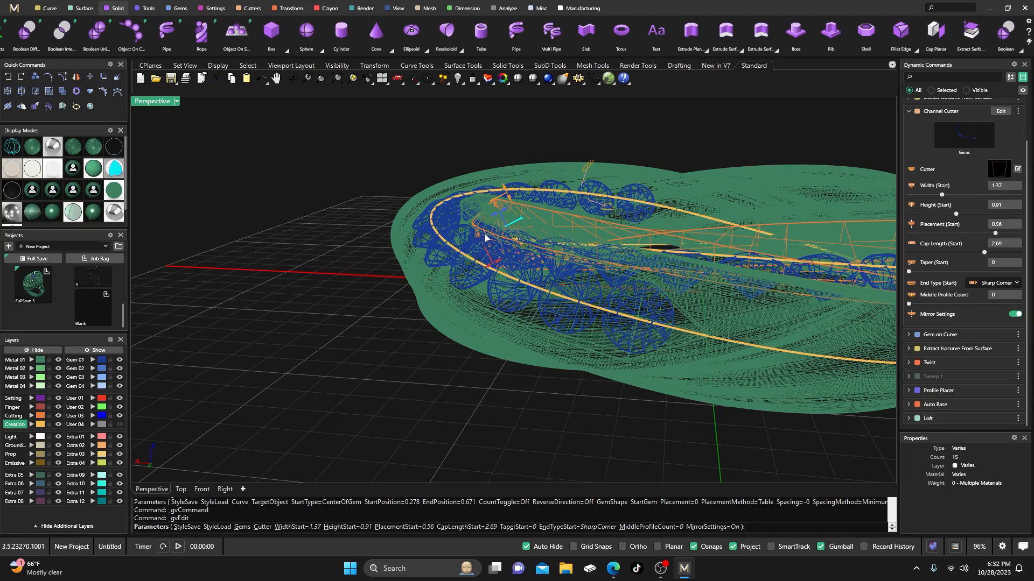
{"action": "scroll", "coordinate": [486, 240], "scroll_direction": "up", "scroll_amount": 6}
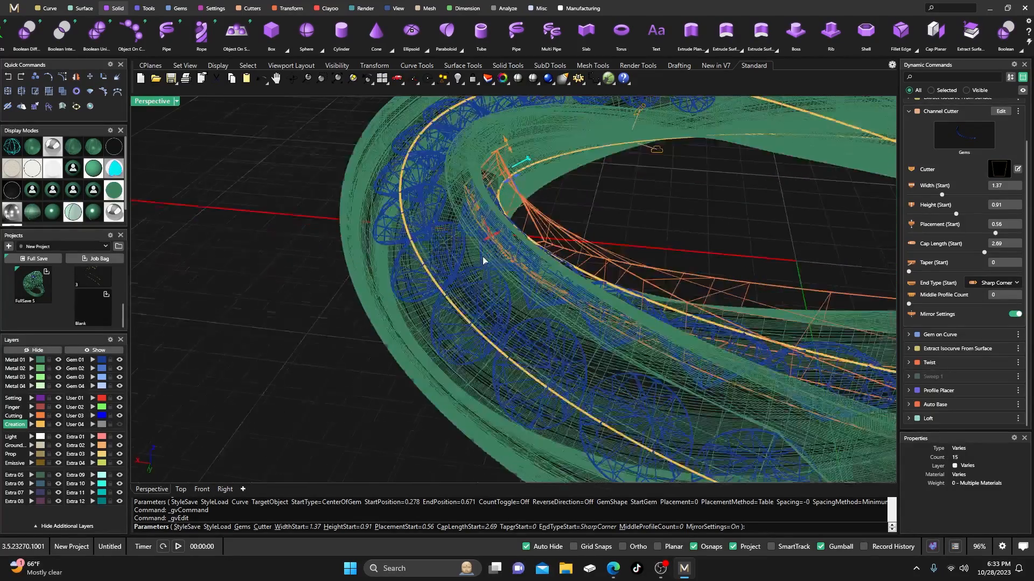
{"action": "right_click_drag", "start_coordinate": [466, 232], "coordinate": [456, 238]}
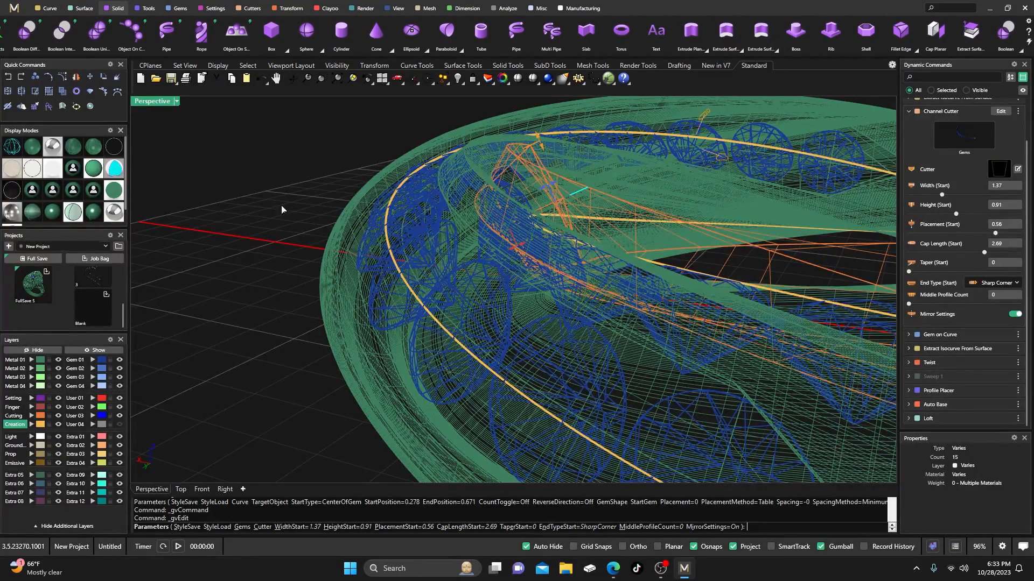
{"action": "right_click_drag", "start_coordinate": [452, 277], "coordinate": [326, 310]}
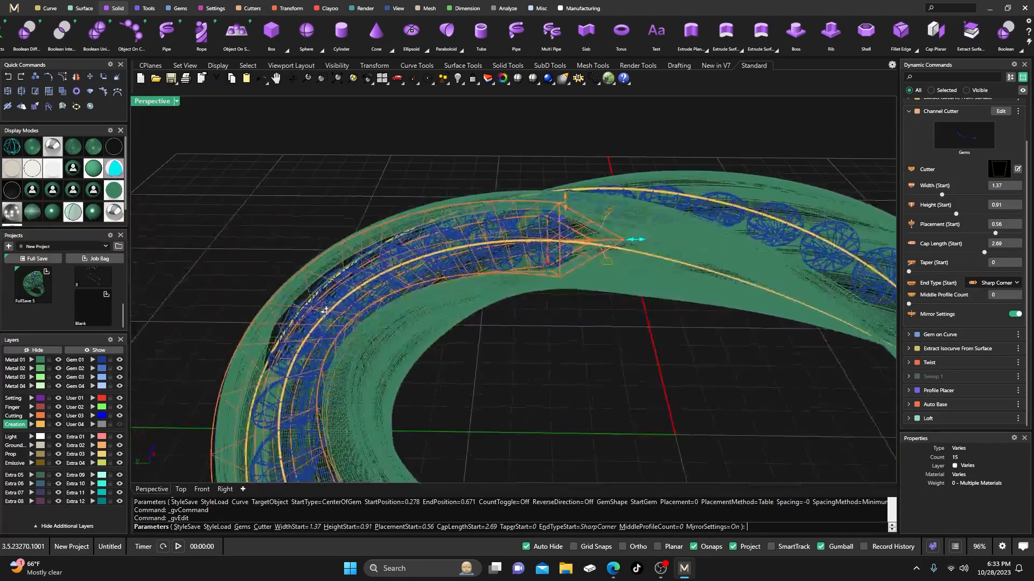
Accept the first Channel Cutter's edit and return to shaded display to inspect the recut channel
{"action": "key", "text": "Return"}
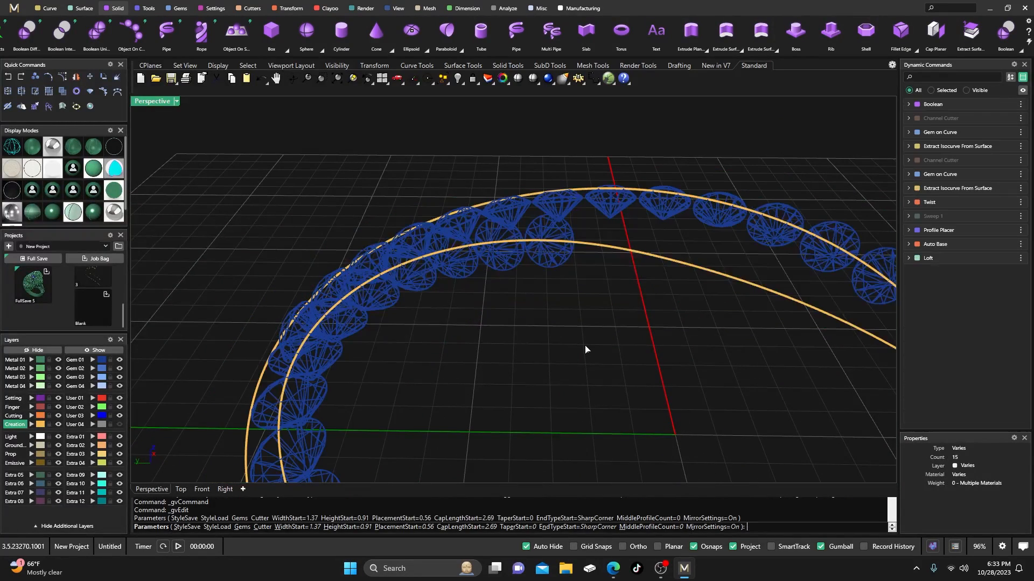
{"action": "left_click", "coordinate": [92, 214]}
{"action": "scroll", "coordinate": [560, 339], "scroll_direction": "down", "scroll_amount": 3}
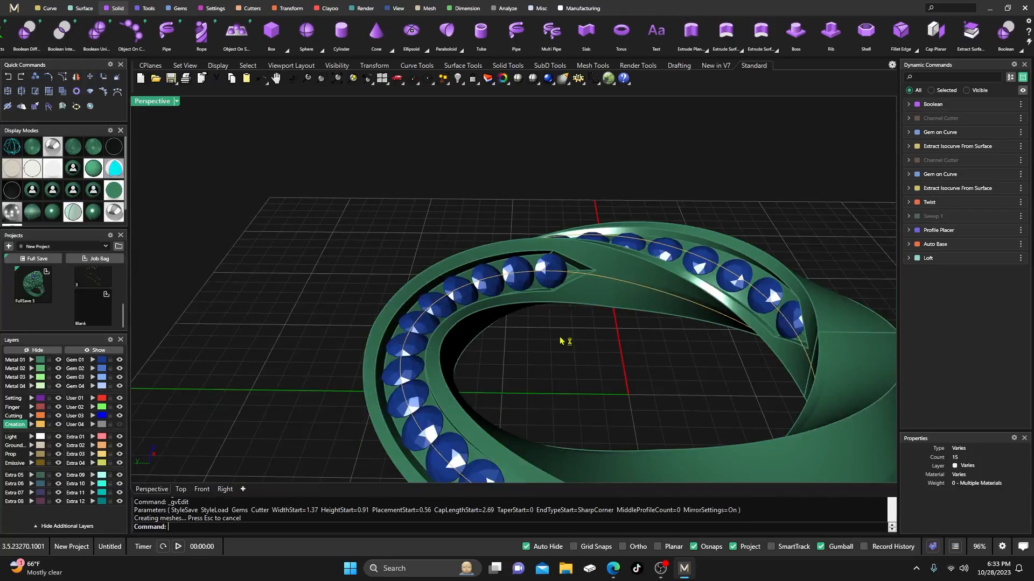
{"action": "right_click_drag", "start_coordinate": [565, 342], "coordinate": [683, 344]}
{"action": "scroll", "coordinate": [554, 384], "scroll_direction": "up", "scroll_amount": 5}
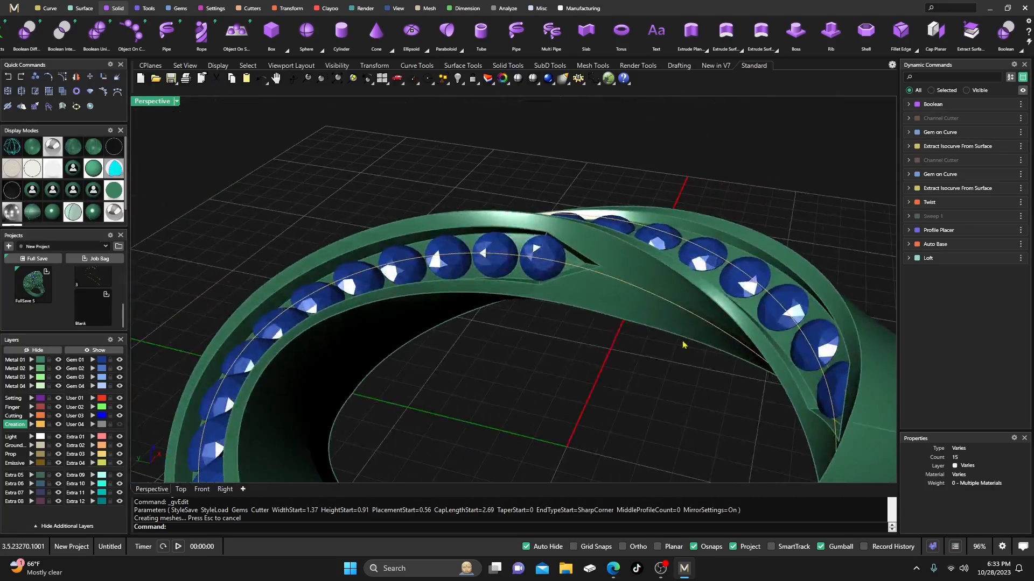
Edit the first Channel Cutter, widen its start width to about 1.47 and accept the change
{"action": "mouse_move", "coordinate": [941, 161]}
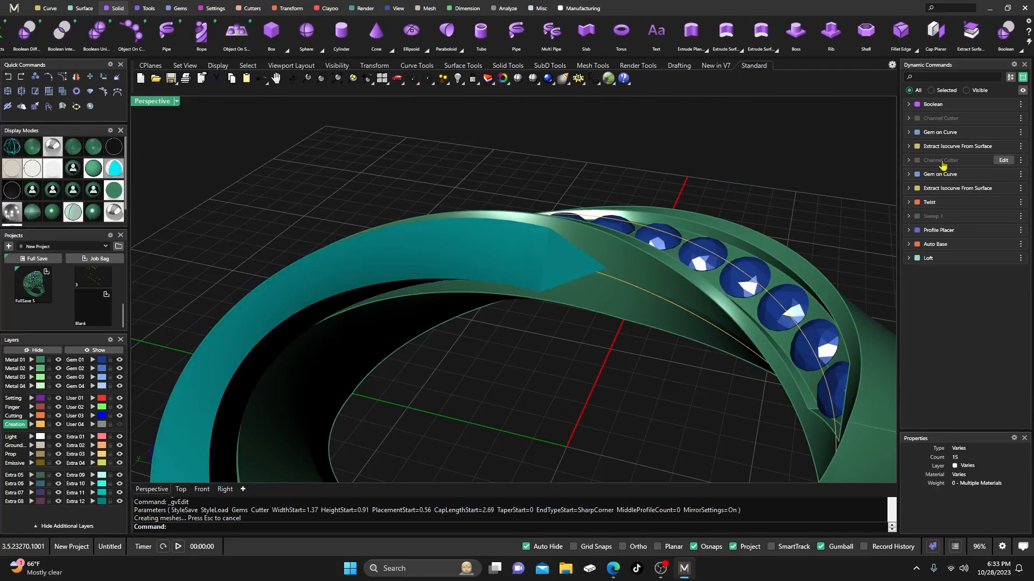
{"action": "left_click", "coordinate": [1004, 160]}
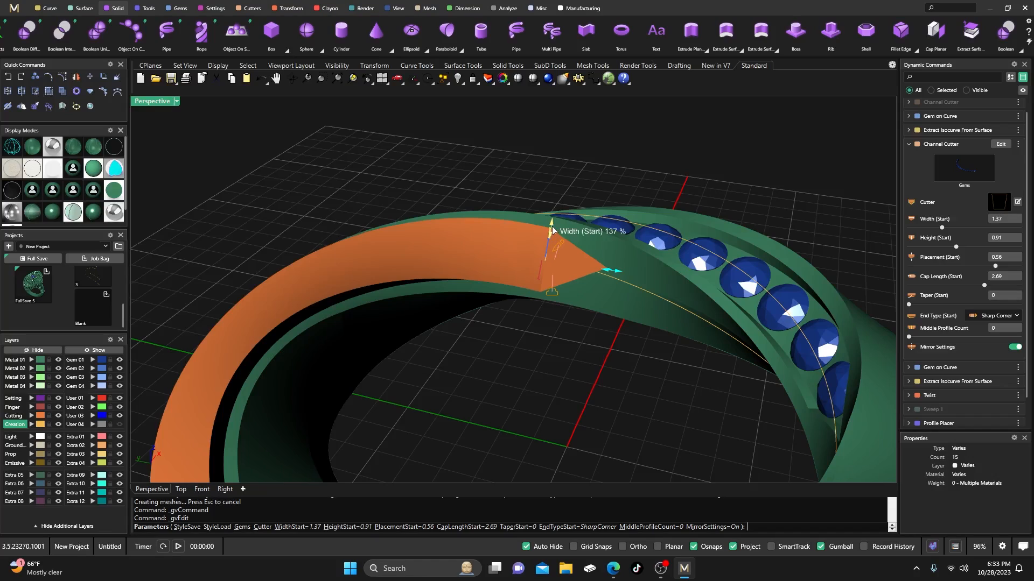
{"action": "left_click_drag", "start_coordinate": [552, 228], "coordinate": [555, 229]}
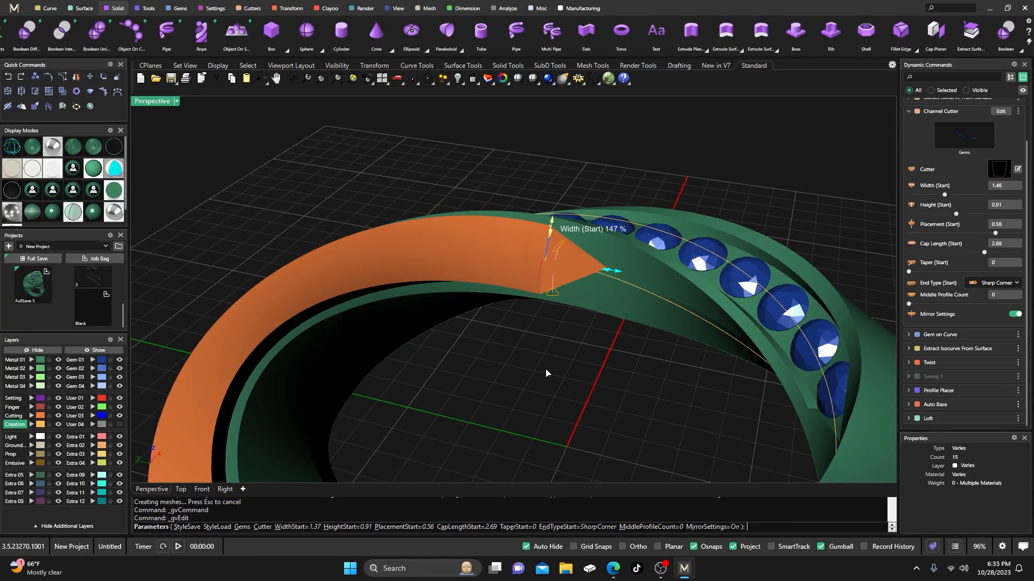
{"action": "key", "text": "Return"}
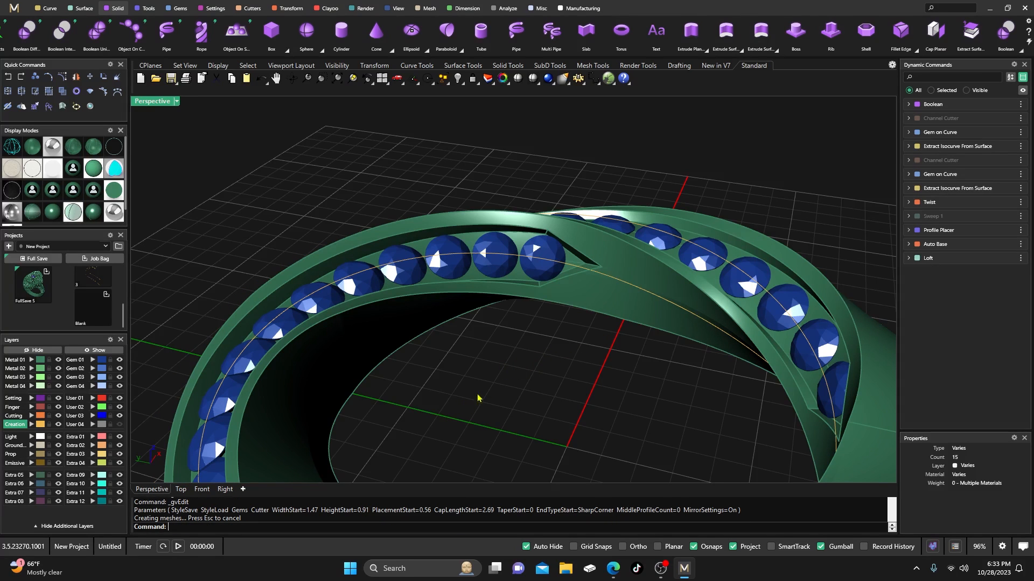
Examine the first channel's walls and the gem clearances inside the band, switching to wireframe display
{"action": "right_click_drag", "start_coordinate": [535, 373], "coordinate": [648, 306]}
{"action": "scroll", "coordinate": [638, 315], "scroll_direction": "up", "scroll_amount": 4}
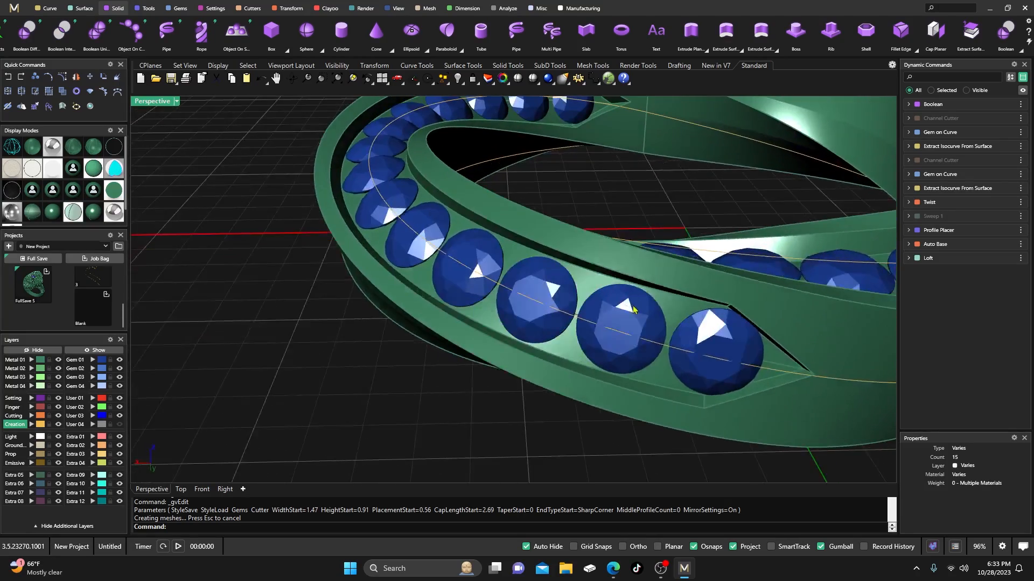
{"action": "left_click", "coordinate": [22, 149]}
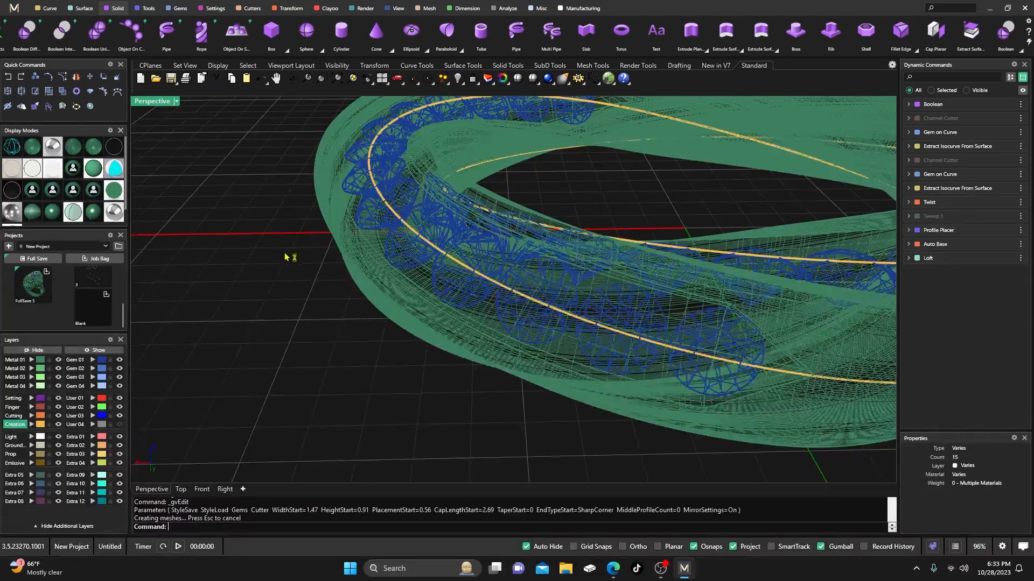
{"action": "right_click_drag", "start_coordinate": [212, 258], "coordinate": [204, 221]}
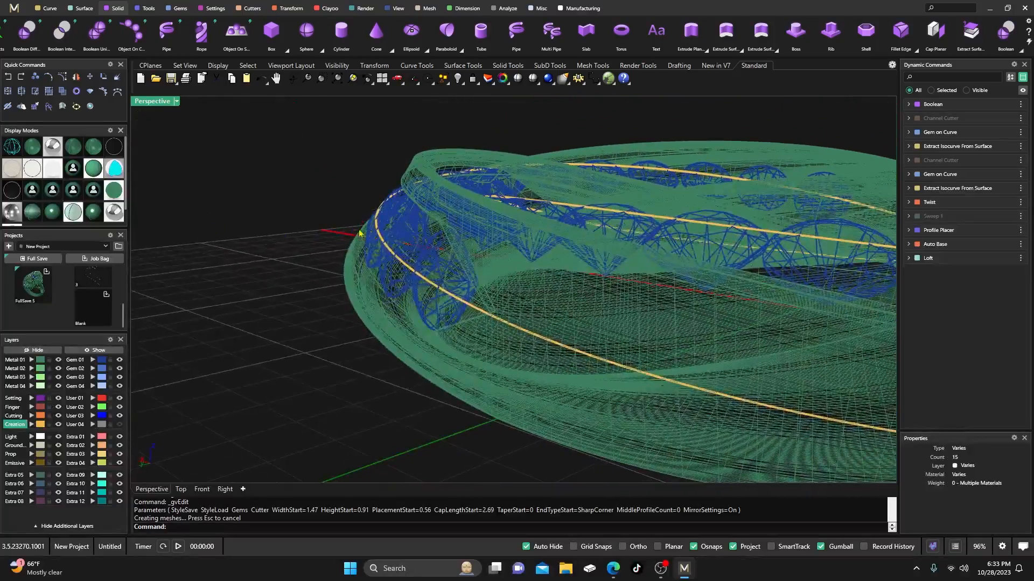
{"action": "scroll", "coordinate": [427, 213], "scroll_direction": "up", "scroll_amount": 7}
{"action": "right_click_drag", "start_coordinate": [426, 213], "coordinate": [446, 213]}
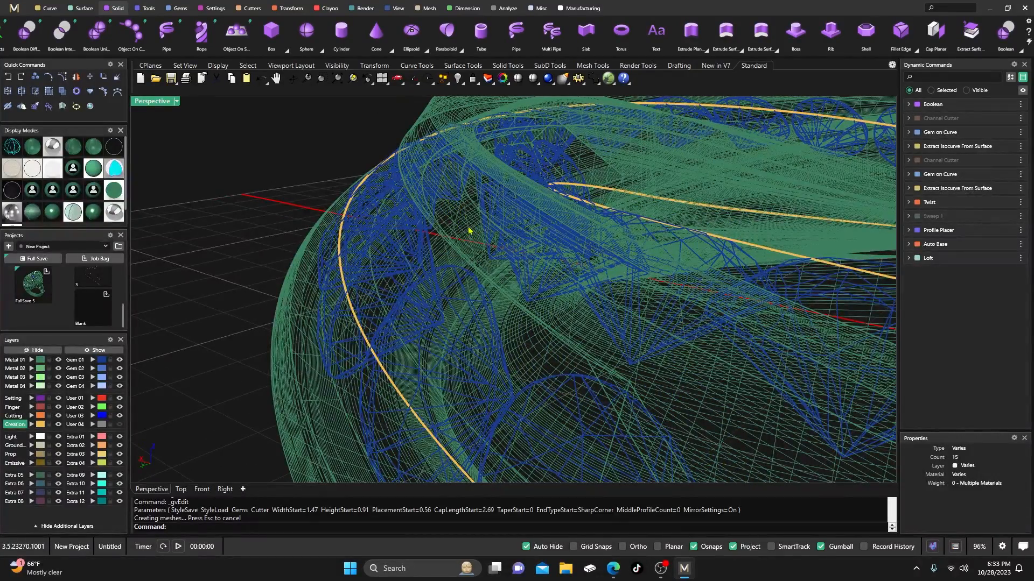
{"action": "right_click_drag", "start_coordinate": [461, 261], "coordinate": [450, 244]}
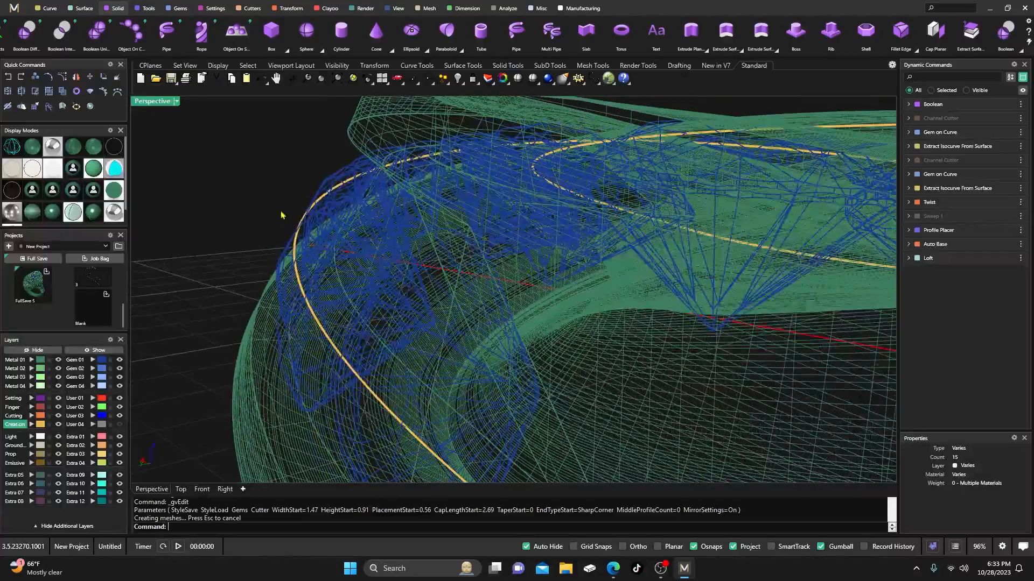
Return to shaded display and examine both gem channels and their pointed ends around the ring
{"action": "left_click", "coordinate": [91, 214]}
{"action": "scroll", "coordinate": [459, 263], "scroll_direction": "down", "scroll_amount": 10}
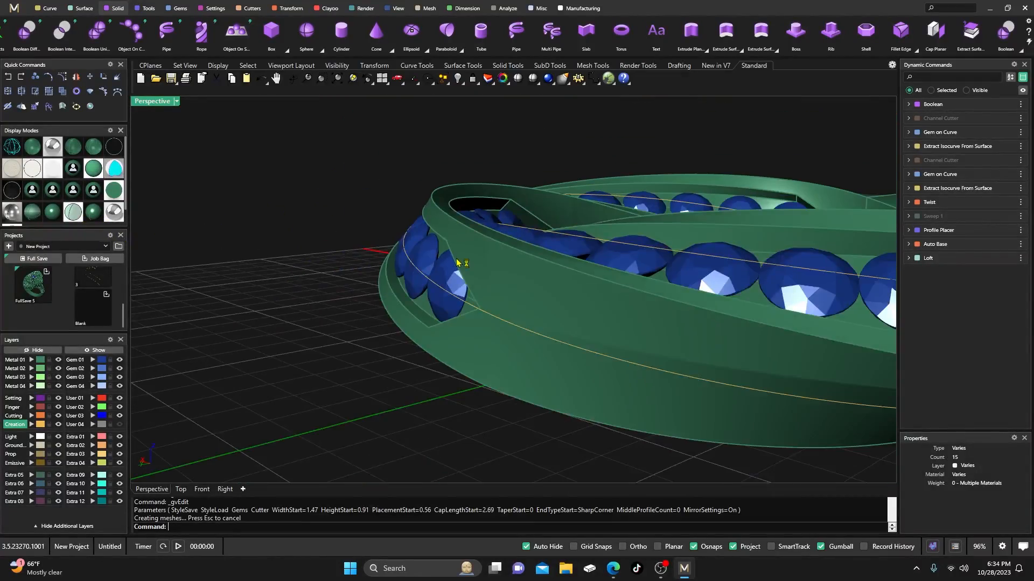
{"action": "mouse_move", "coordinate": [459, 263]}
{"action": "right_mouse_down"}
{"action": "mouse_move", "coordinate": [427, 294]}
{"action": "mouse_move", "coordinate": [426, 270]}
{"action": "right_mouse_up"}
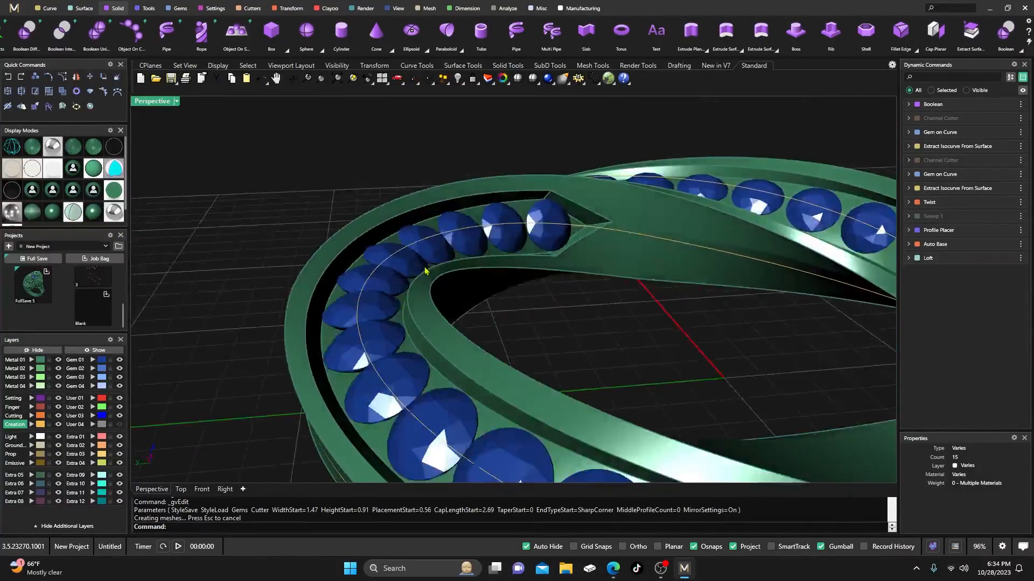
{"action": "scroll", "coordinate": [426, 270], "scroll_direction": "down", "scroll_amount": 7}
{"action": "mouse_move", "coordinate": [522, 298]}
{"action": "right_mouse_down"}
{"action": "mouse_move", "coordinate": [452, 350]}
{"action": "mouse_move", "coordinate": [565, 296]}
{"action": "mouse_move", "coordinate": [516, 282]}
{"action": "right_mouse_up"}
{"action": "scroll", "coordinate": [547, 323], "scroll_direction": "down", "scroll_amount": 3}
{"action": "scroll", "coordinate": [515, 331], "scroll_direction": "up", "scroll_amount": 8}
{"action": "right_click_drag", "start_coordinate": [515, 331], "coordinate": [539, 312]}
{"action": "scroll", "coordinate": [531, 254], "scroll_direction": "up", "scroll_amount": 3}
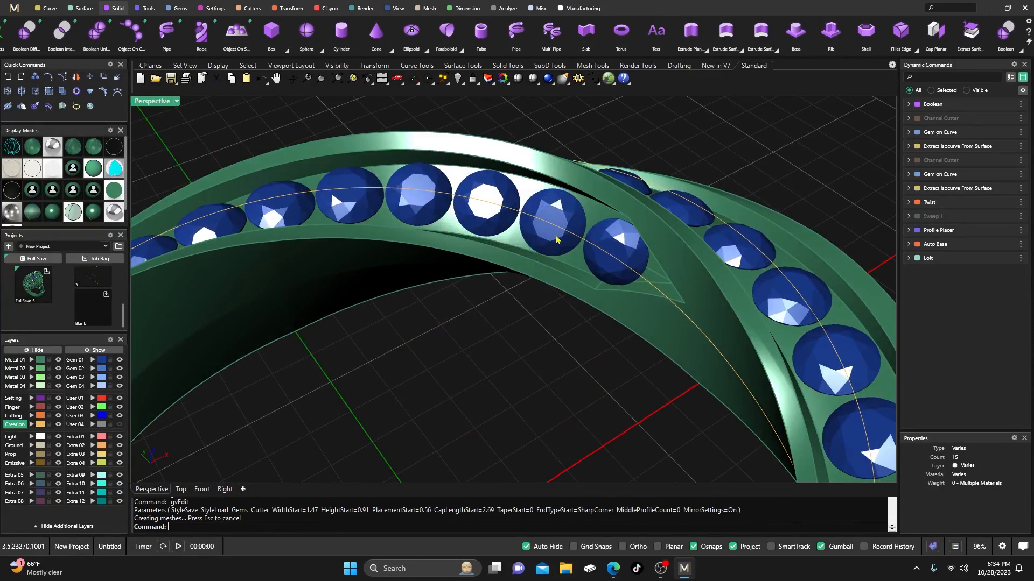
Add prongs to the first gem row with Prong Placer and set the prong diameter to about 0.59 mm
{"action": "left_click", "coordinate": [548, 243]}
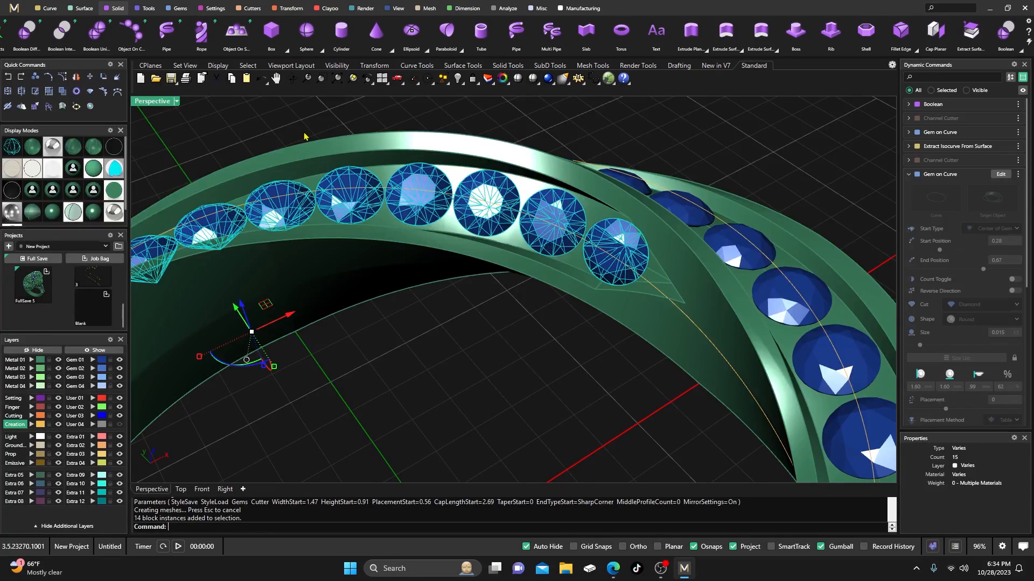
{"action": "left_click", "coordinate": [210, 11]}
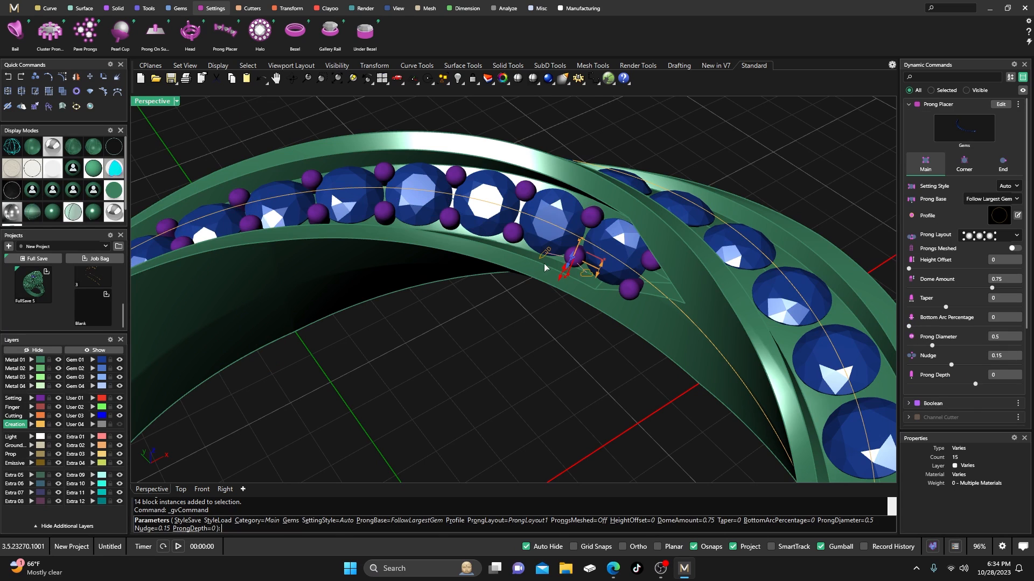
{"action": "scroll", "coordinate": [562, 254], "scroll_direction": "up", "scroll_amount": 8}
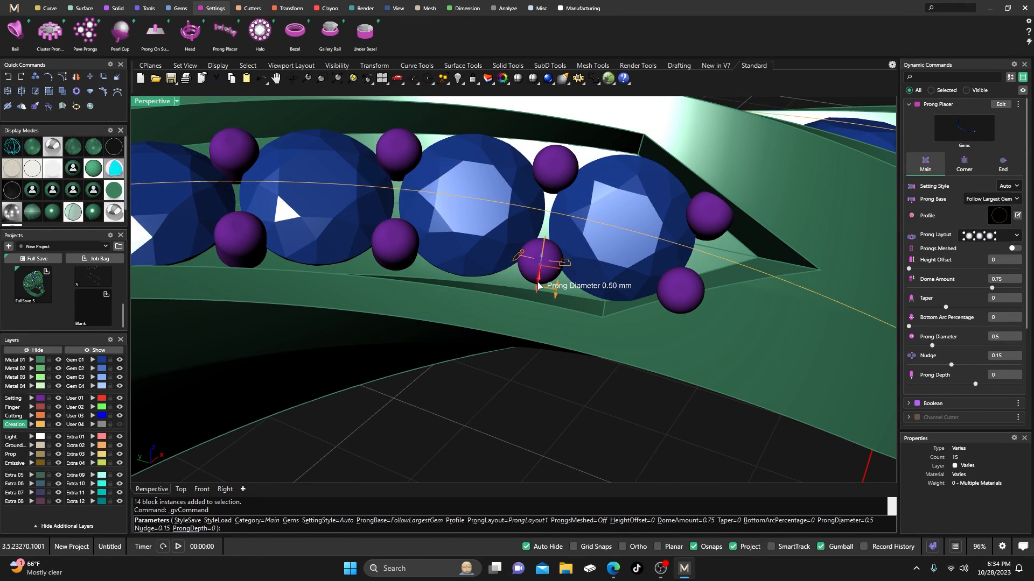
{"action": "left_click_drag", "start_coordinate": [537, 286], "coordinate": [542, 297]}
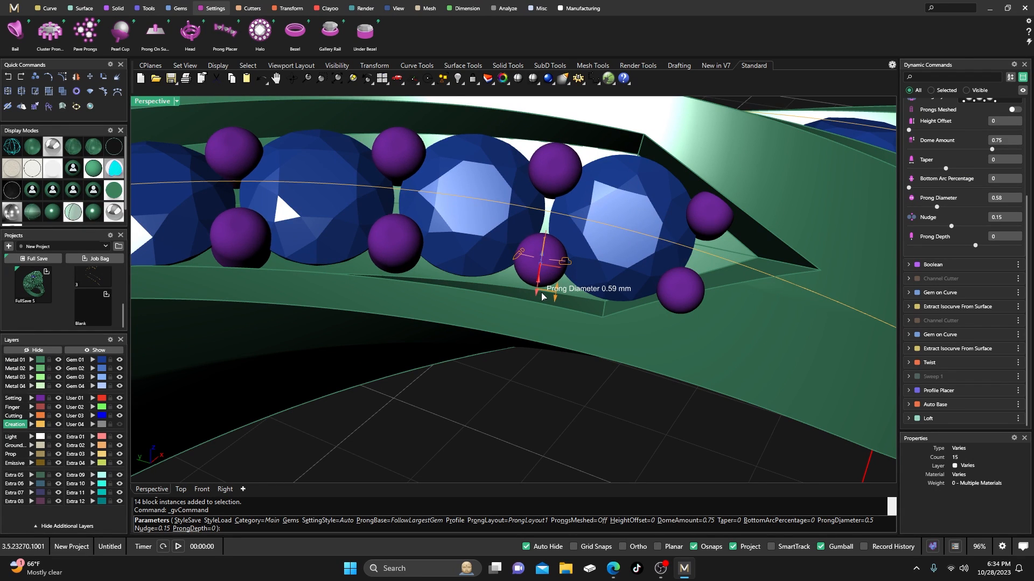
Raise the height offset of the first gem row's prongs to about 0.22
{"action": "scroll", "coordinate": [497, 243], "scroll_direction": "down", "scroll_amount": 6}
{"action": "right_click_drag", "start_coordinate": [461, 249], "coordinate": [616, 275]}
{"action": "left_click_drag", "start_coordinate": [464, 252], "coordinate": [476, 251]}
{"action": "right_click_drag", "start_coordinate": [476, 251], "coordinate": [641, 231]}
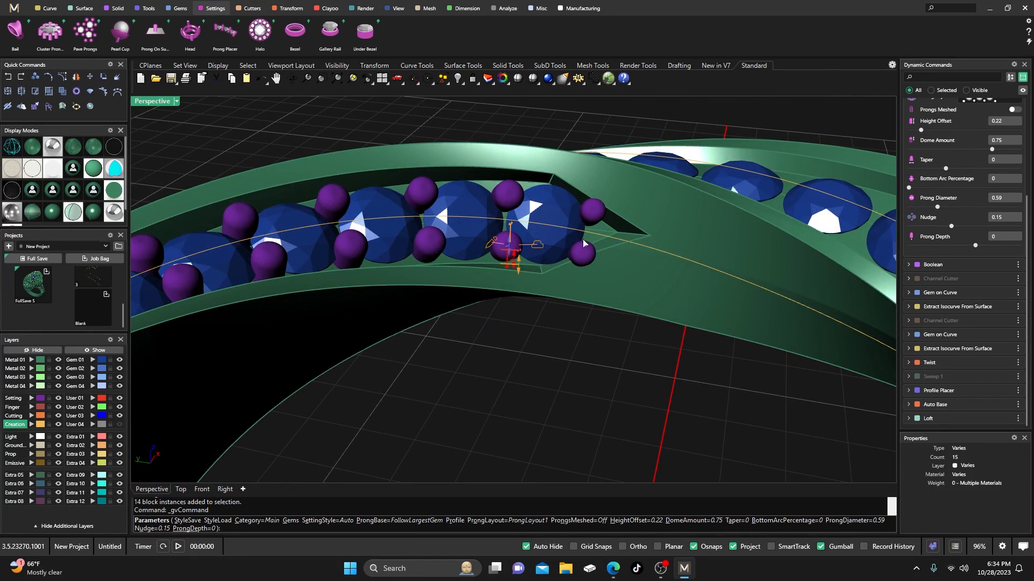
{"action": "right_click_drag", "start_coordinate": [594, 268], "coordinate": [587, 254]}
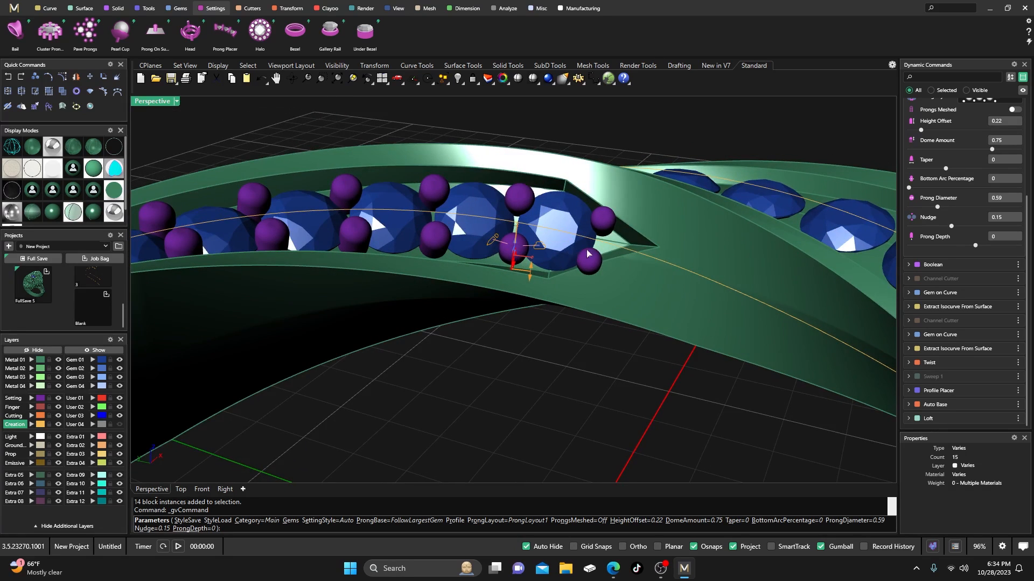
{"action": "mouse_move", "coordinate": [516, 269]}
Change the end prong style to the single centred prong (ProngPlacerStyleEnd6) and set the end prong diameter to about 0.58
{"action": "scroll", "coordinate": [942, 187], "scroll_direction": "up", "scroll_amount": 3}
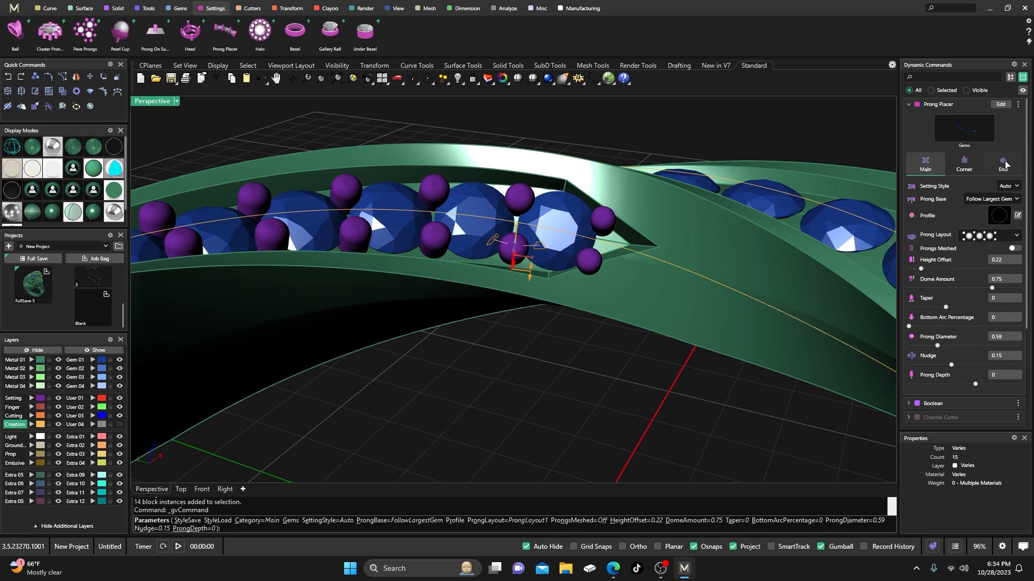
{"action": "left_click", "coordinate": [1004, 165]}
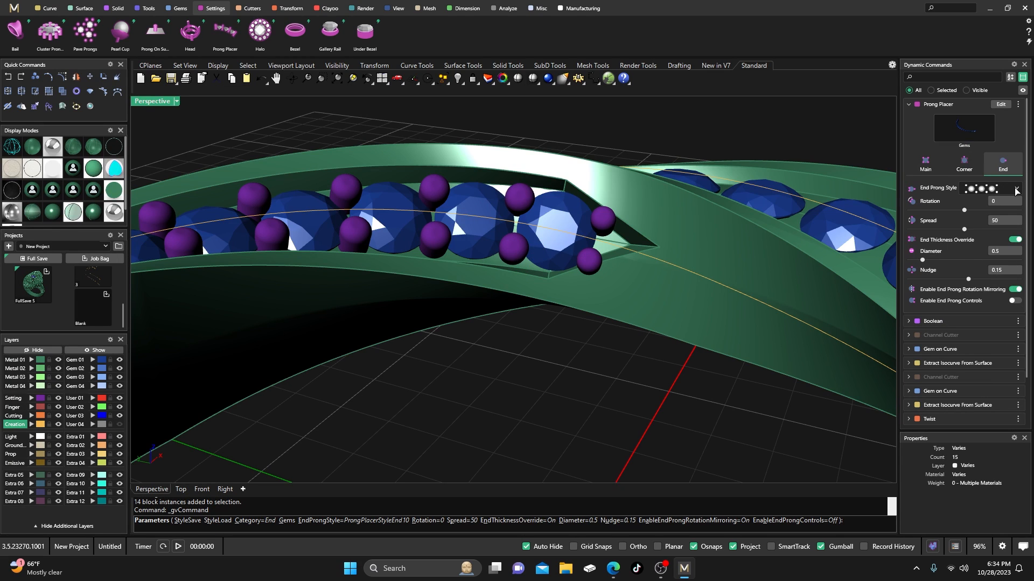
{"action": "left_click", "coordinate": [1016, 189]}
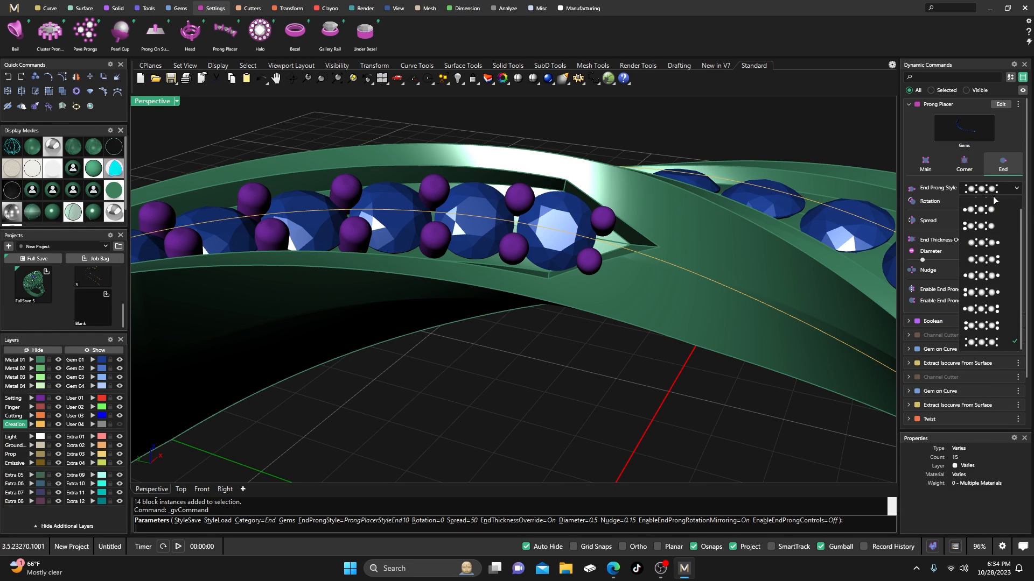
{"action": "left_click", "coordinate": [977, 290]}
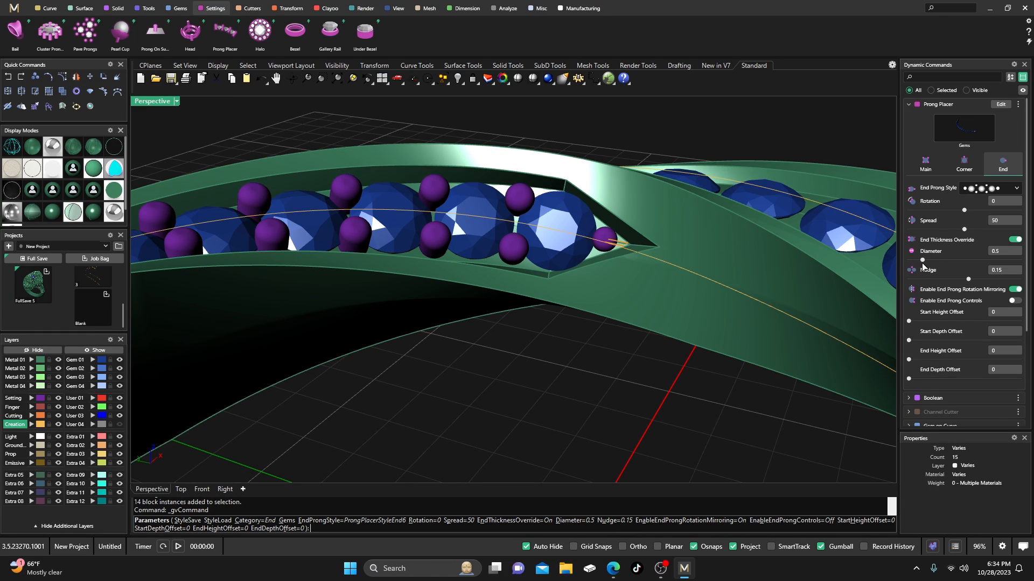
{"action": "left_click_drag", "start_coordinate": [925, 262], "coordinate": [927, 264]}
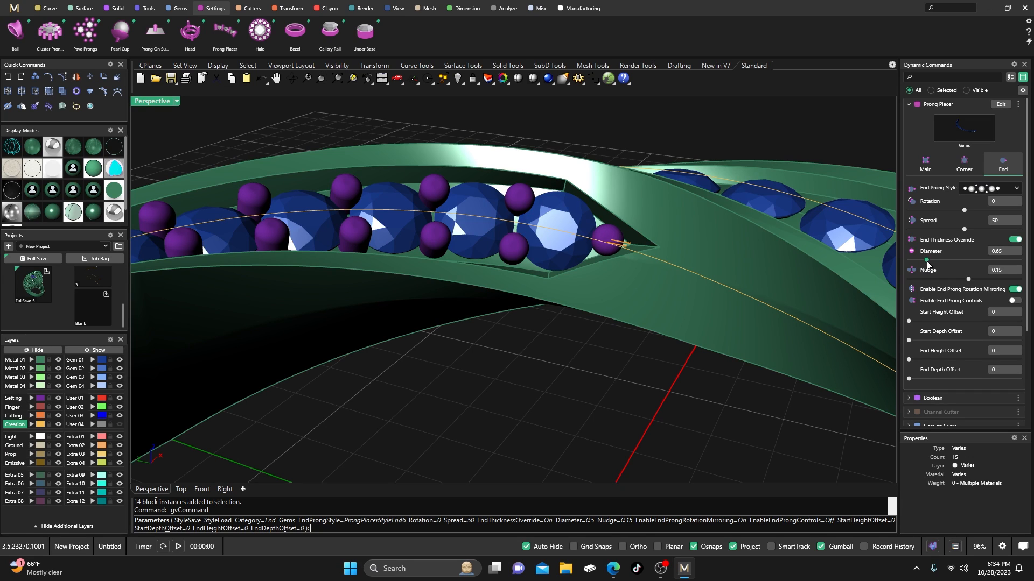
{"action": "left_click_drag", "start_coordinate": [925, 263], "coordinate": [924, 263]}
Raise the end prong's start height offset to about 0.28 and check its fit in the channel's pointed end
{"action": "right_click_drag", "start_coordinate": [700, 276], "coordinate": [692, 269]}
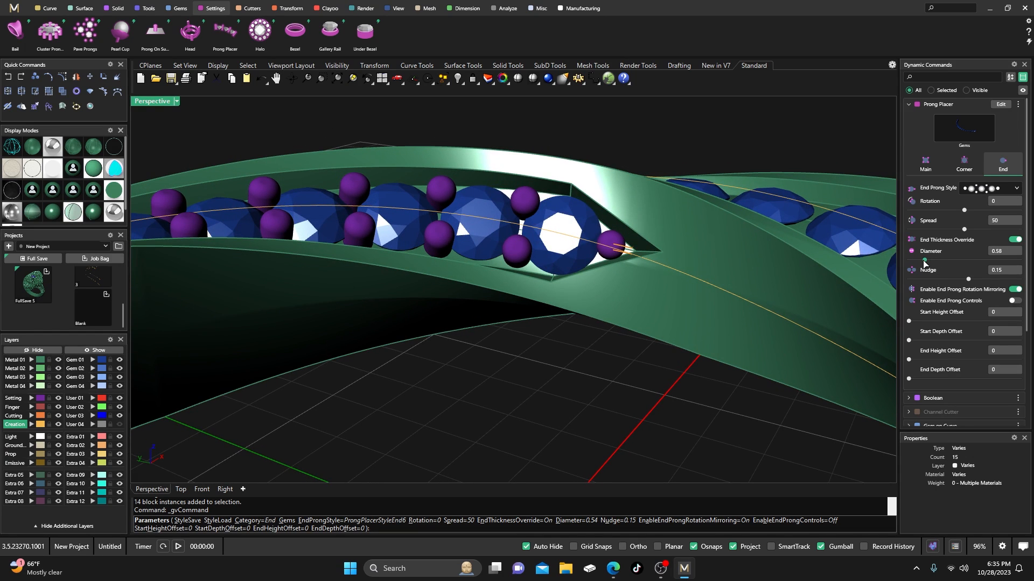
{"action": "scroll", "coordinate": [648, 274], "scroll_direction": "up", "scroll_amount": 3}
{"action": "right_click_drag", "start_coordinate": [637, 276], "coordinate": [746, 315]}
{"action": "left_click_drag", "start_coordinate": [537, 195], "coordinate": [545, 197]}
{"action": "scroll", "coordinate": [571, 261], "scroll_direction": "down", "scroll_amount": 5}
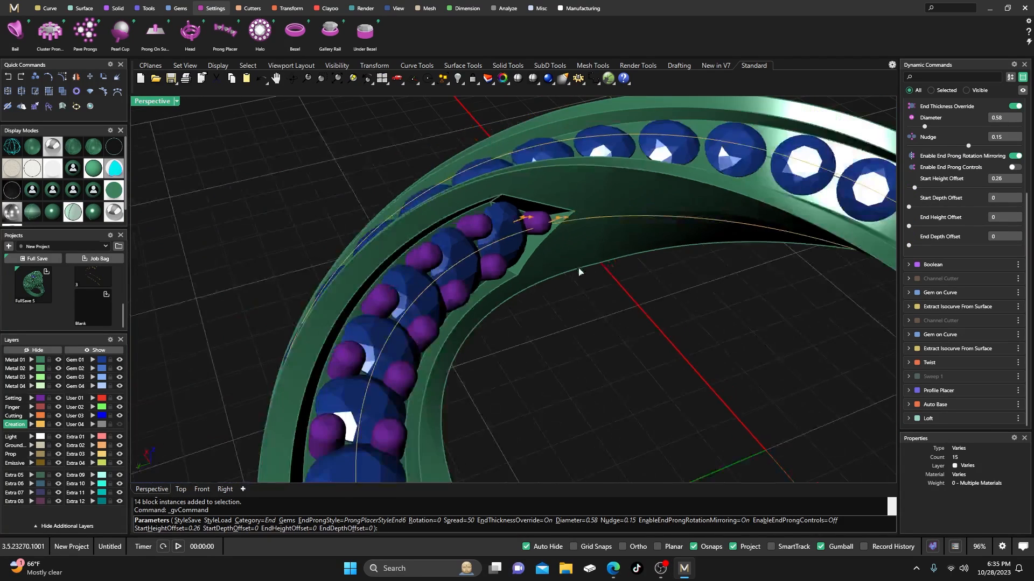
{"action": "right_click_drag", "start_coordinate": [579, 272], "coordinate": [474, 302]}
{"action": "scroll", "coordinate": [505, 265], "scroll_direction": "down", "scroll_amount": 5}
{"action": "scroll", "coordinate": [439, 371], "scroll_direction": "up", "scroll_amount": 6}
{"action": "scroll", "coordinate": [393, 358], "scroll_direction": "down", "scroll_amount": 5}
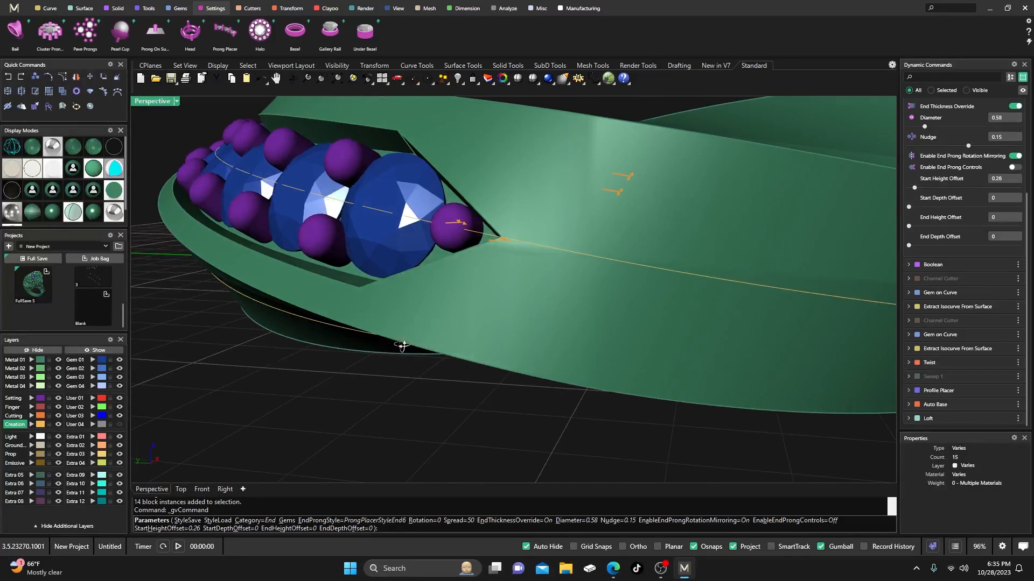
Raise the end height offset of the first row's end prongs to about 0.28 mm and finish the prong placement
{"action": "right_click_drag", "start_coordinate": [404, 346], "coordinate": [490, 348]}
{"action": "scroll", "coordinate": [501, 355], "scroll_direction": "up", "scroll_amount": 6}
{"action": "scroll", "coordinate": [605, 270], "scroll_direction": "down", "scroll_amount": 6}
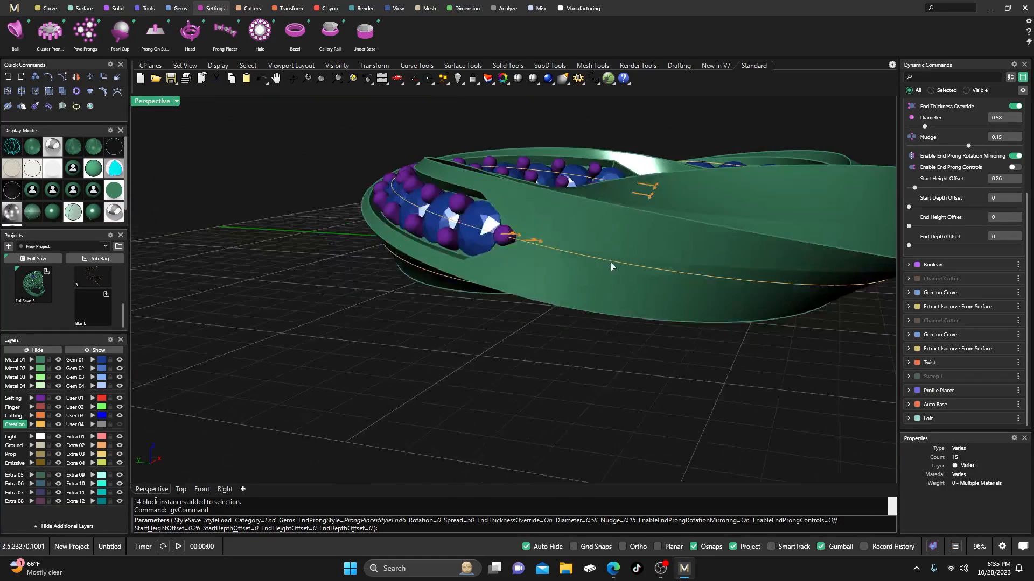
{"action": "right_click_drag", "start_coordinate": [611, 267], "coordinate": [566, 276]}
{"action": "scroll", "coordinate": [409, 265], "scroll_direction": "up", "scroll_amount": 3}
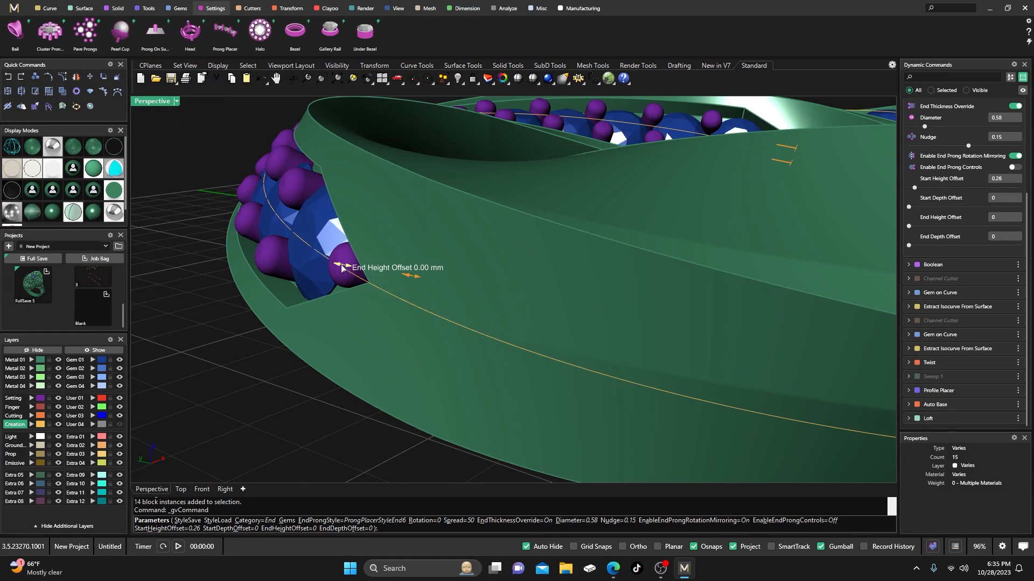
{"action": "left_click_drag", "start_coordinate": [342, 267], "coordinate": [311, 261]}
{"action": "scroll", "coordinate": [407, 226], "scroll_direction": "down", "scroll_amount": 5}
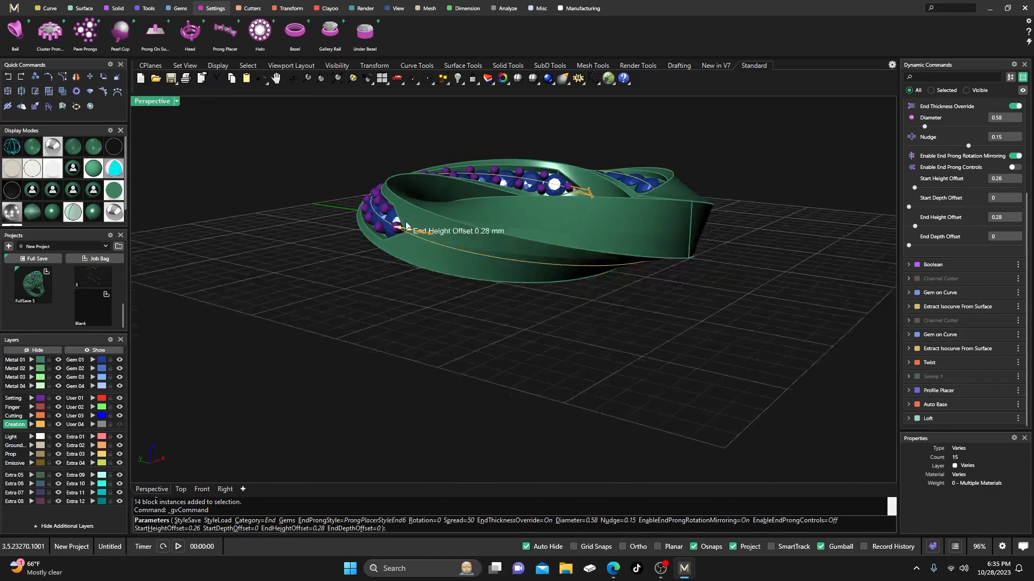
{"action": "right_click_drag", "start_coordinate": [406, 226], "coordinate": [464, 266]}
{"action": "right_click", "coordinate": [468, 233]}
{"action": "scroll", "coordinate": [468, 261], "scroll_direction": "down", "scroll_amount": 5}
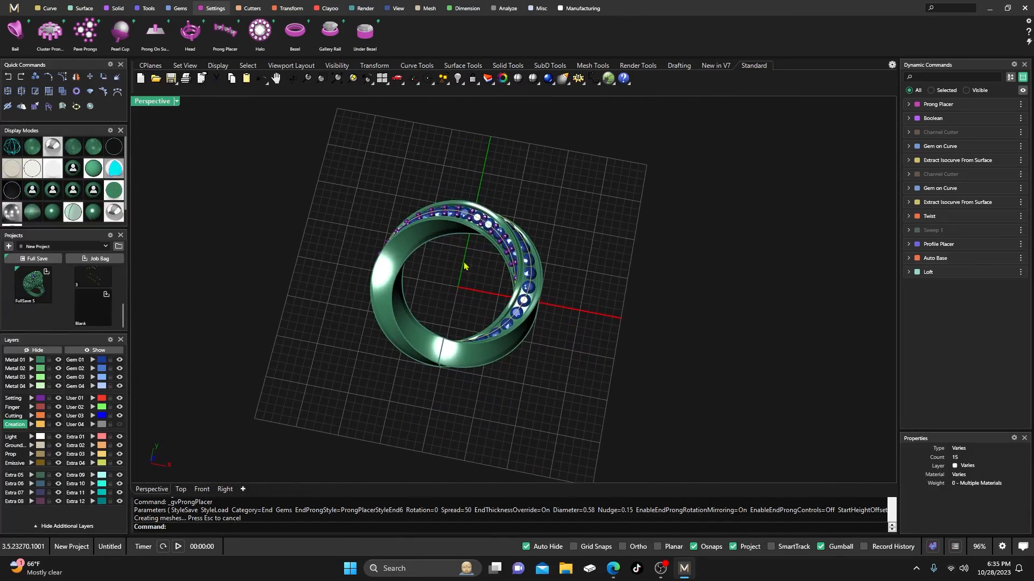
Add prongs to the second gem row with Prong Placer and set the prong diameter to about 0.64 mm
{"action": "scroll", "coordinate": [515, 323], "scroll_direction": "up", "scroll_amount": 8}
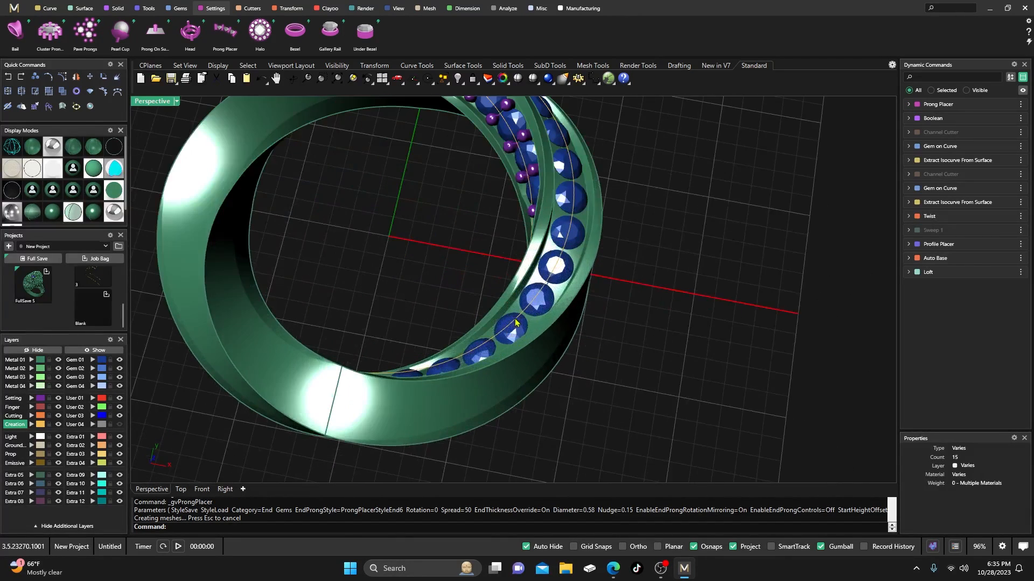
{"action": "left_click", "coordinate": [547, 307]}
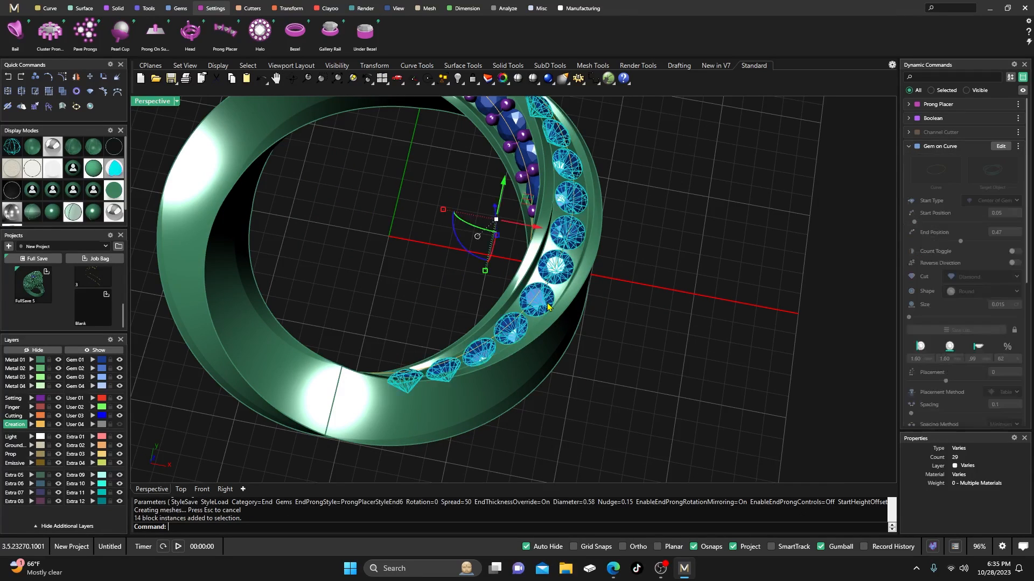
{"action": "left_click", "coordinate": [225, 31]}
{"action": "right_click_drag", "start_coordinate": [472, 275], "coordinate": [711, 236]}
{"action": "scroll", "coordinate": [700, 234], "scroll_direction": "up", "scroll_amount": 6}
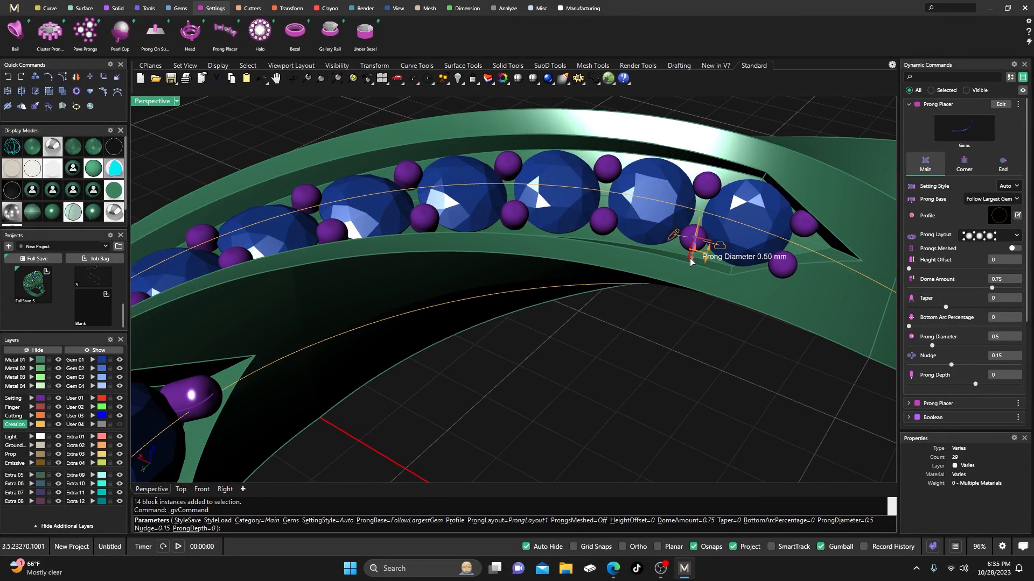
{"action": "left_click_drag", "start_coordinate": [691, 261], "coordinate": [694, 266]}
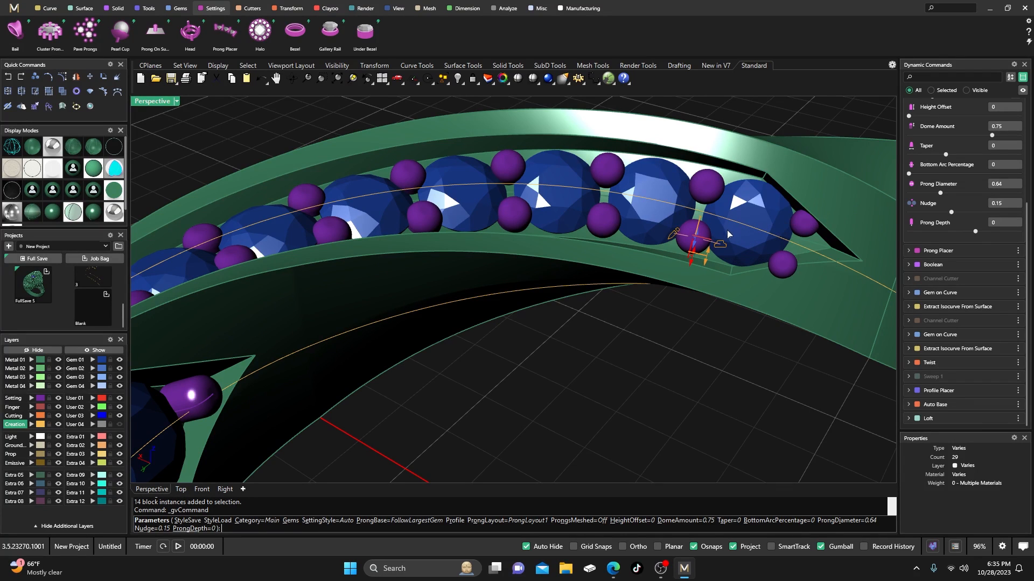
{"action": "scroll", "coordinate": [956, 162], "scroll_direction": "up", "scroll_amount": 3}
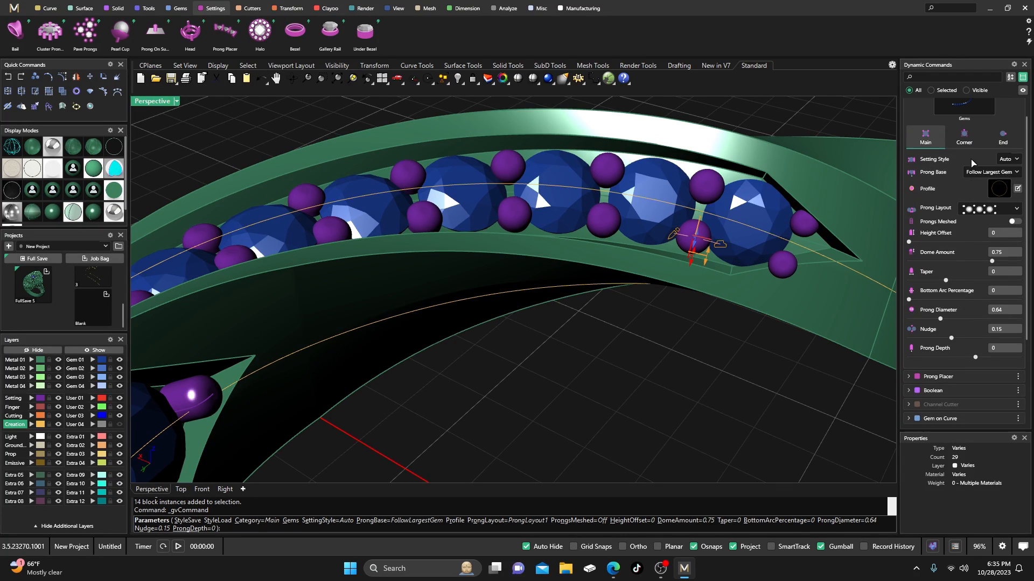
Change the second row's end prong style to the single centred prong (ProngPlacerStyleEnd6) and set its diameter to about 0.64
{"action": "left_click", "coordinate": [1002, 140]}
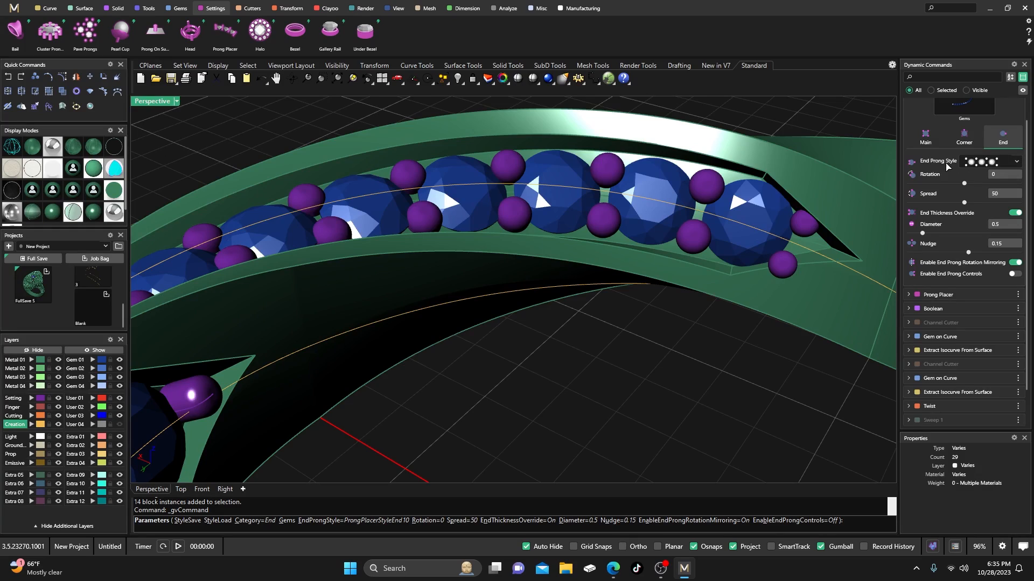
{"action": "left_click", "coordinate": [1016, 162]}
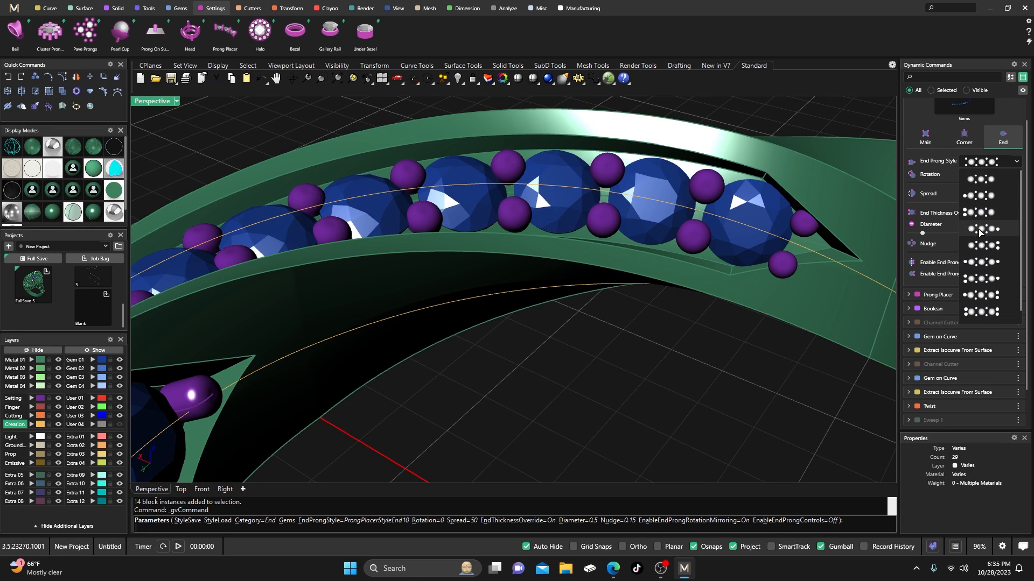
{"action": "left_click", "coordinate": [994, 263]}
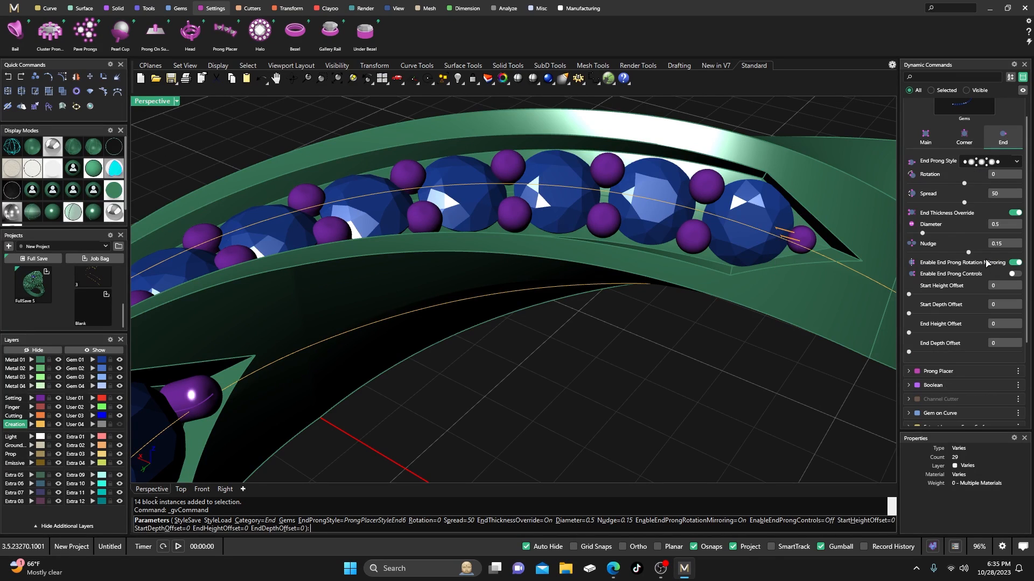
{"action": "right_click_drag", "start_coordinate": [847, 265], "coordinate": [787, 265]}
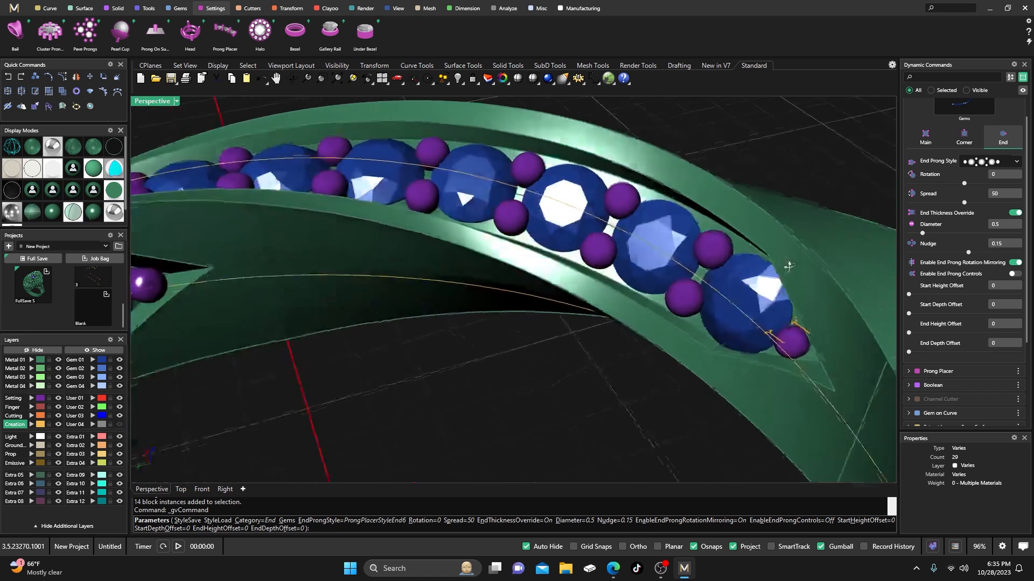
{"action": "scroll", "coordinate": [711, 208], "scroll_direction": "down", "scroll_amount": 6}
{"action": "right_click_drag", "start_coordinate": [738, 237], "coordinate": [786, 229]}
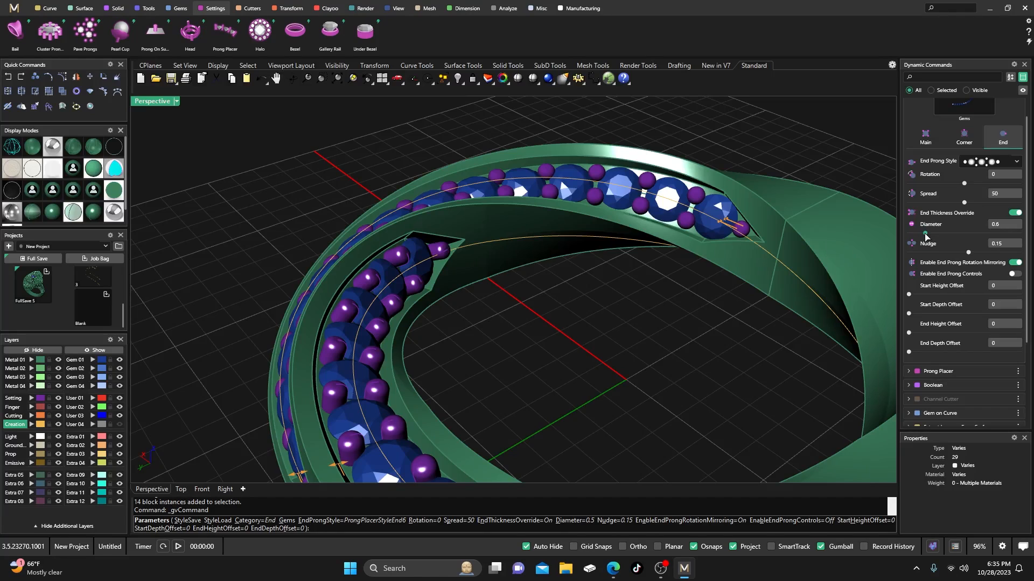
{"action": "right_click_drag", "start_coordinate": [824, 270], "coordinate": [757, 264]}
{"action": "scroll", "coordinate": [735, 183], "scroll_direction": "up", "scroll_amount": 6}
{"action": "right_click_drag", "start_coordinate": [724, 226], "coordinate": [638, 241]}
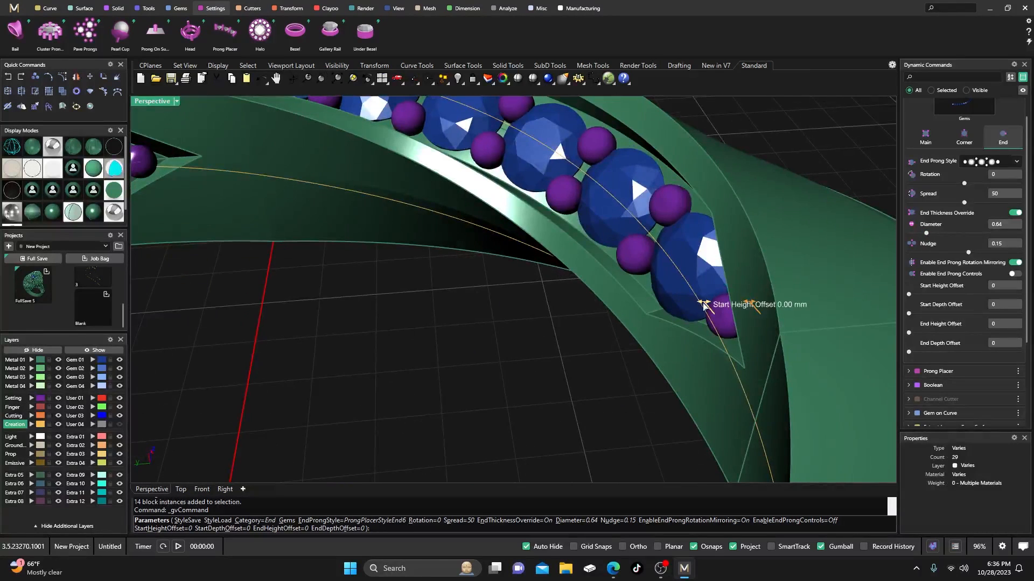
Raise the start height offset of the second row's end prong to about 0.35
{"action": "left_click_drag", "start_coordinate": [700, 304], "coordinate": [682, 303]}
{"action": "scroll", "coordinate": [696, 230], "scroll_direction": "down", "scroll_amount": 8}
{"action": "scroll", "coordinate": [652, 283], "scroll_direction": "down", "scroll_amount": 6}
{"action": "scroll", "coordinate": [492, 253], "scroll_direction": "up", "scroll_amount": 10}
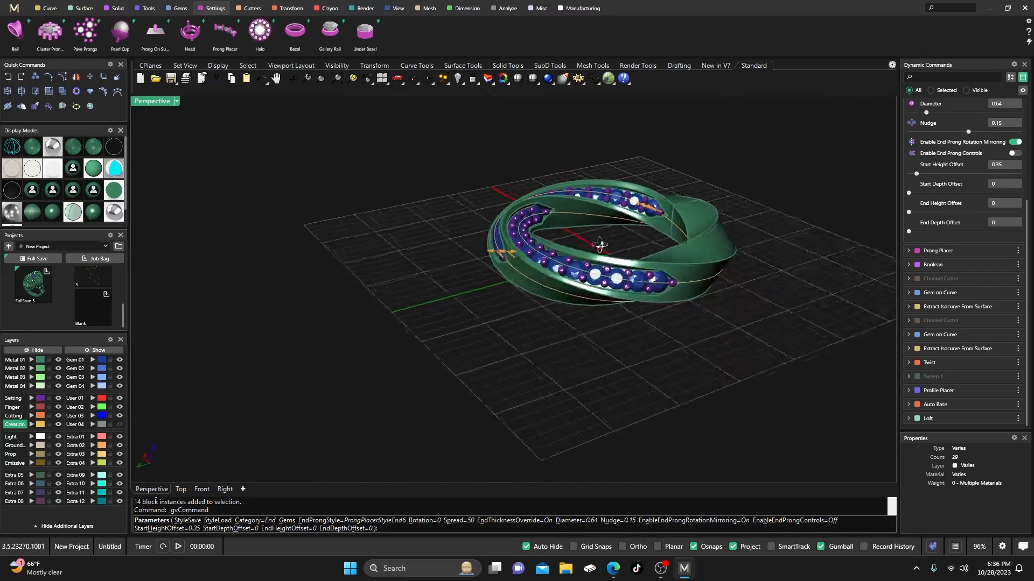
Raise the second row's end height offset to about 0.2, finish the prongs and check their fit in the pointed channel end
{"action": "right_click_drag", "start_coordinate": [500, 214], "coordinate": [543, 244]}
{"action": "left_click_drag", "start_coordinate": [531, 248], "coordinate": [508, 247]}
{"action": "scroll", "coordinate": [435, 237], "scroll_direction": "down", "scroll_amount": 8}
{"action": "right_click_drag", "start_coordinate": [435, 237], "coordinate": [457, 260]}
{"action": "scroll", "coordinate": [503, 275], "scroll_direction": "up", "scroll_amount": 5}
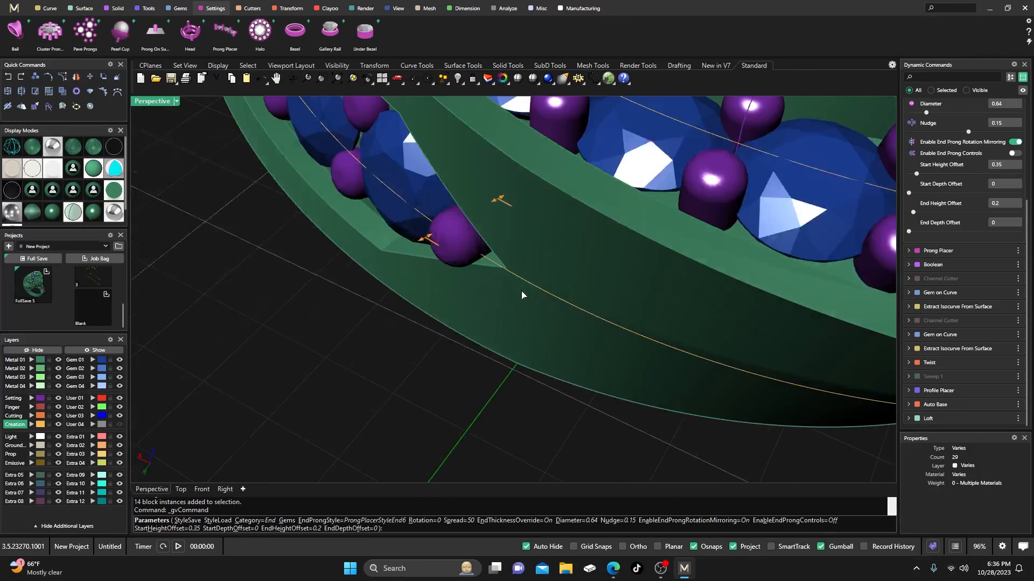
{"action": "right_click", "coordinate": [429, 337]}
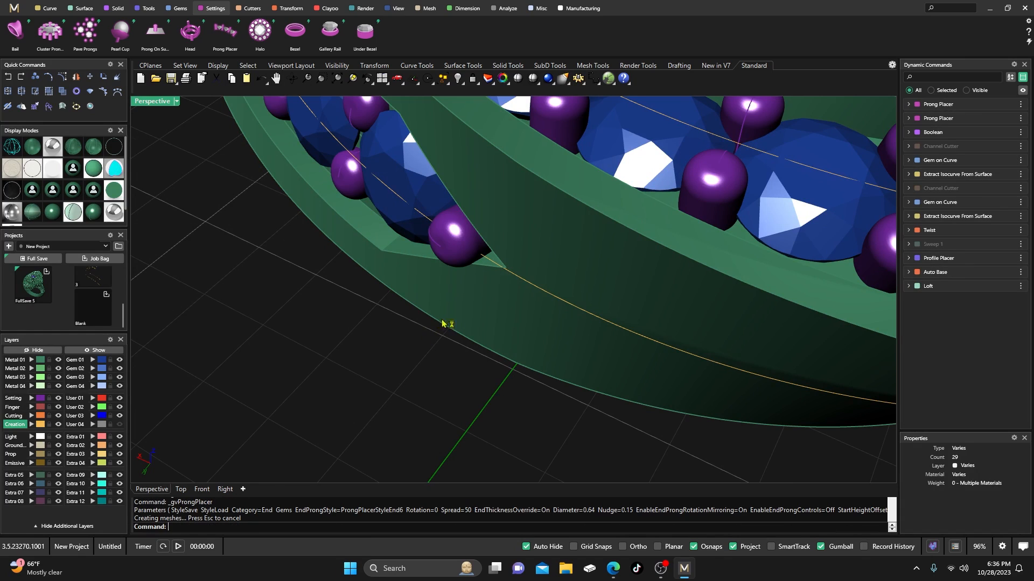
{"action": "right_click_drag", "start_coordinate": [443, 325], "coordinate": [482, 286]}
{"action": "scroll", "coordinate": [514, 268], "scroll_direction": "down", "scroll_amount": 5}
{"action": "right_click_drag", "start_coordinate": [541, 242], "coordinate": [563, 165]}
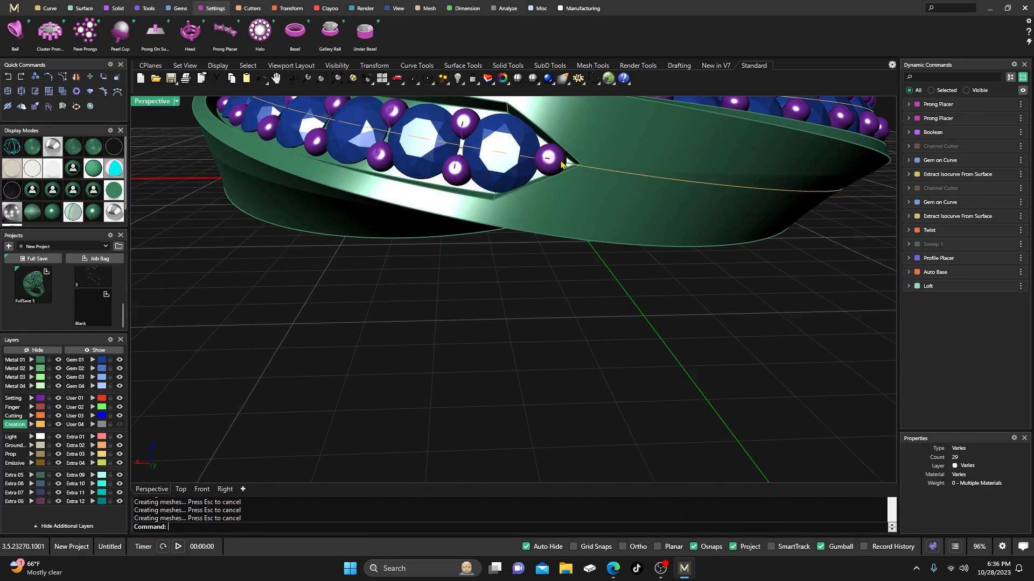
{"action": "scroll", "coordinate": [557, 203], "scroll_direction": "down", "scroll_amount": 4}
{"action": "right_click_drag", "start_coordinate": [558, 202], "coordinate": [575, 234]}
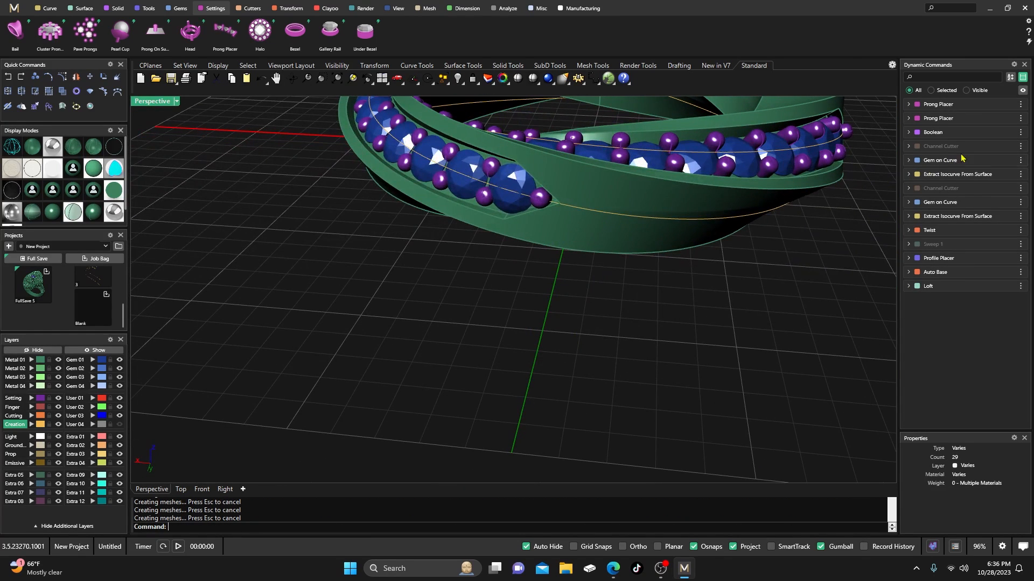
Edit the second gem row's Channel Cutter and lengthen its start cap to about 3.1 mm
{"action": "mouse_move", "coordinate": [997, 150]}
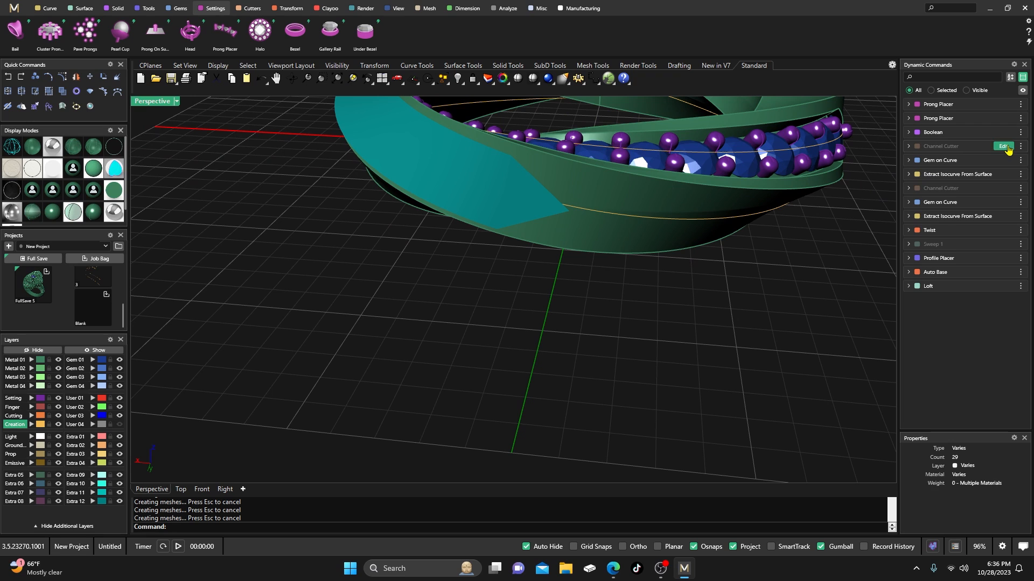
{"action": "left_click", "coordinate": [1005, 147]}
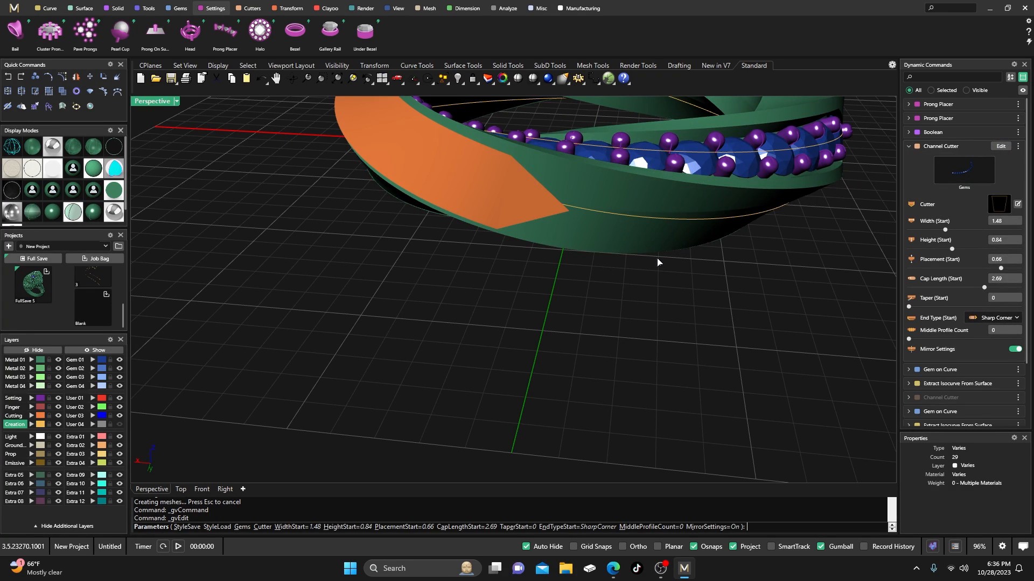
{"action": "scroll", "coordinate": [544, 286], "scroll_direction": "down", "scroll_amount": 5}
{"action": "scroll", "coordinate": [618, 192], "scroll_direction": "up", "scroll_amount": 10}
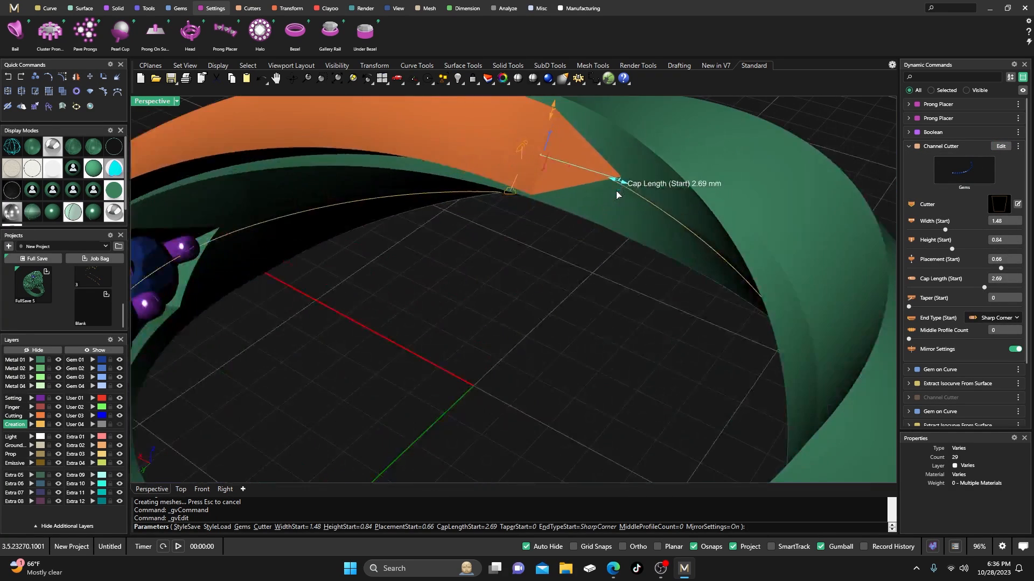
{"action": "scroll", "coordinate": [635, 215], "scroll_direction": "down", "scroll_amount": 8}
{"action": "right_click_drag", "start_coordinate": [622, 230], "coordinate": [608, 224]}
{"action": "scroll", "coordinate": [573, 132], "scroll_direction": "up", "scroll_amount": 8}
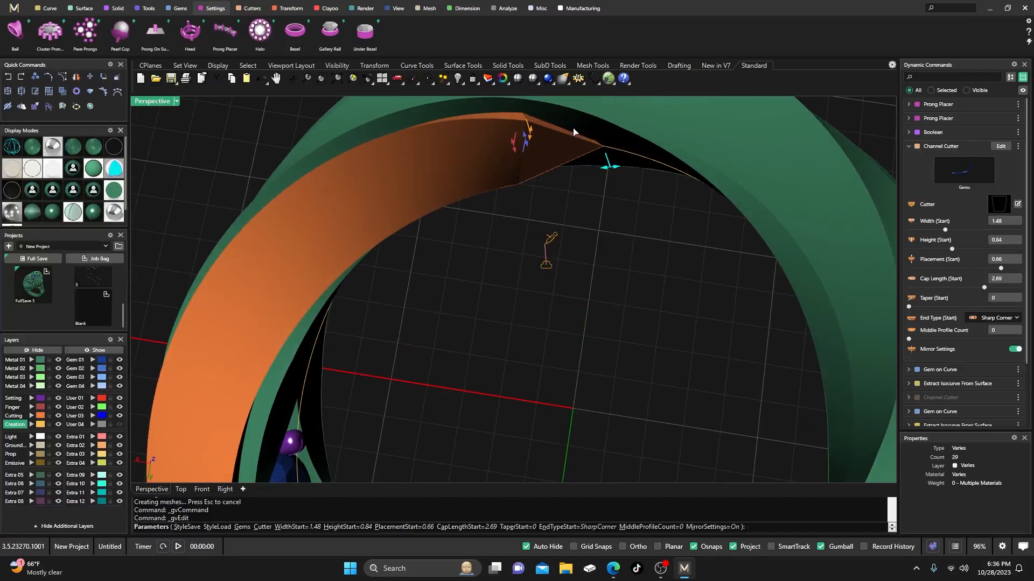
{"action": "left_click_drag", "start_coordinate": [609, 169], "coordinate": [623, 169]}
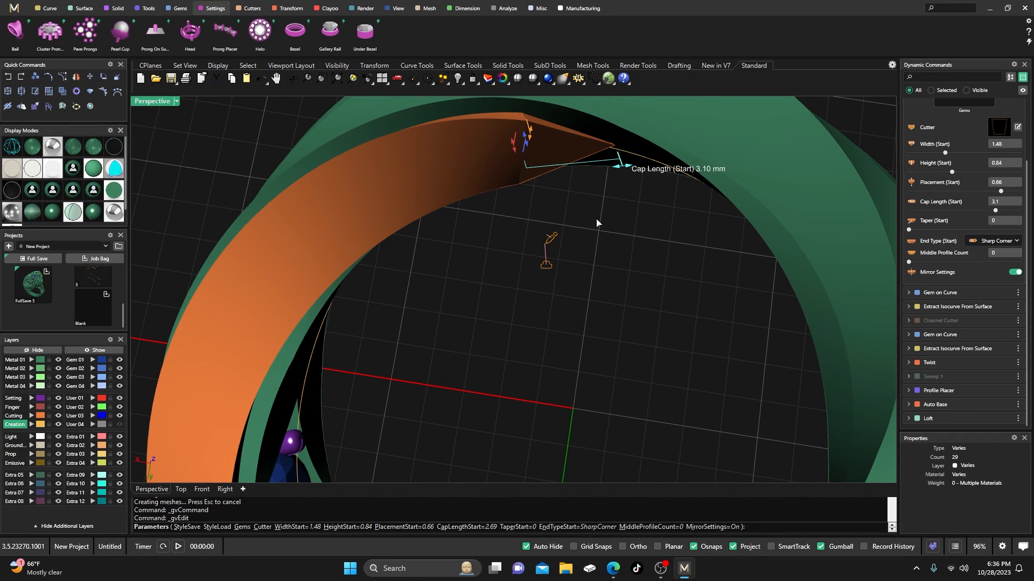
{"action": "right_click_drag", "start_coordinate": [597, 223], "coordinate": [597, 222]}
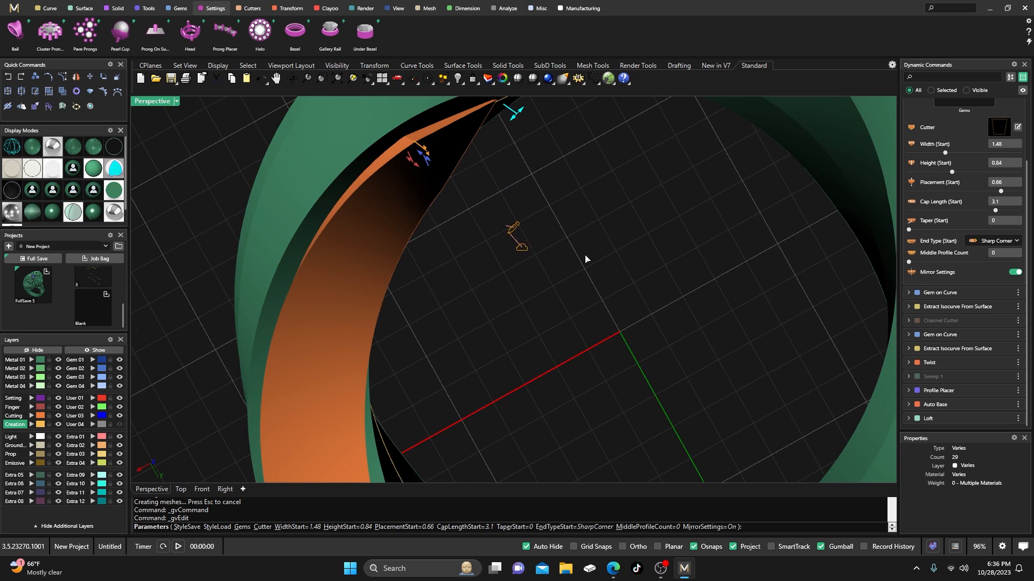
{"action": "right_click_drag", "start_coordinate": [585, 259], "coordinate": [508, 184]}
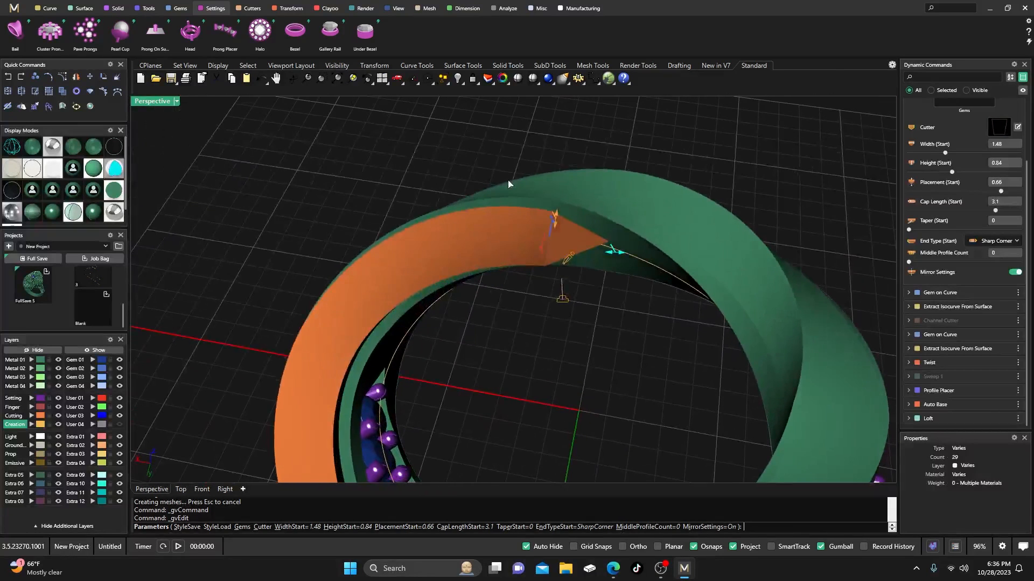
{"action": "right_click", "coordinate": [509, 318]}
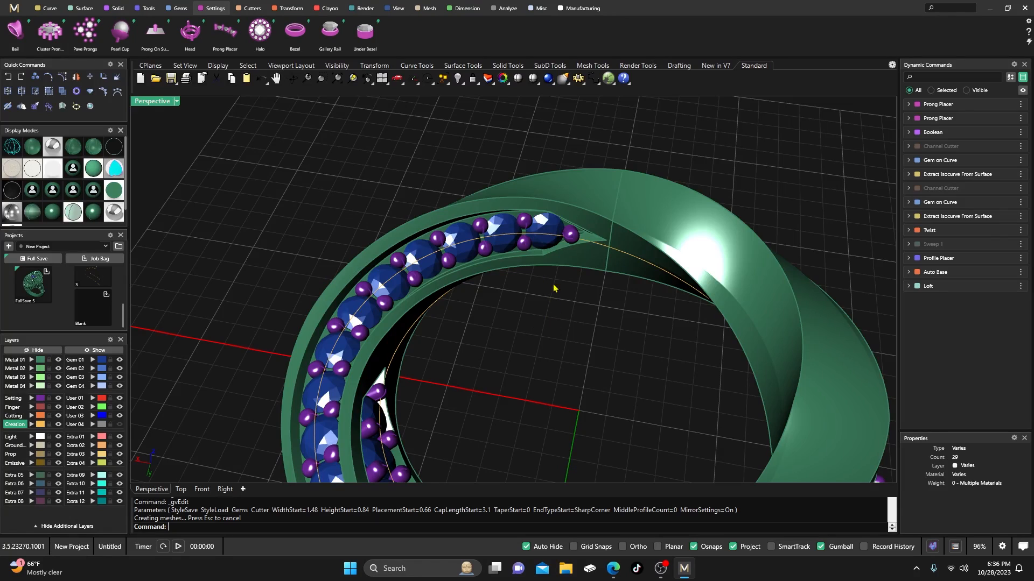
Examine the prongs, gems and pointed channel ends of both rows from several sides of the ring
{"action": "right_click_drag", "start_coordinate": [556, 292], "coordinate": [571, 315]}
{"action": "scroll", "coordinate": [601, 322], "scroll_direction": "up", "scroll_amount": 5}
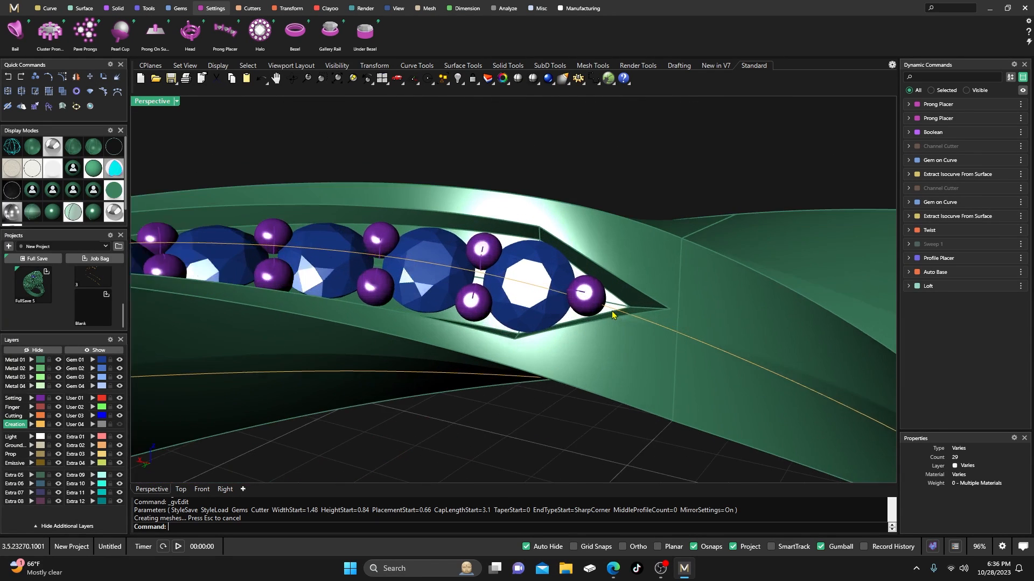
{"action": "scroll", "coordinate": [584, 295], "scroll_direction": "down", "scroll_amount": 10}
{"action": "right_click_drag", "start_coordinate": [584, 295], "coordinate": [626, 295]}
{"action": "right_click_drag", "start_coordinate": [571, 395], "coordinate": [549, 374]}
{"action": "scroll", "coordinate": [565, 358], "scroll_direction": "up", "scroll_amount": 3}
{"action": "scroll", "coordinate": [565, 358], "scroll_direction": "down", "scroll_amount": 3}
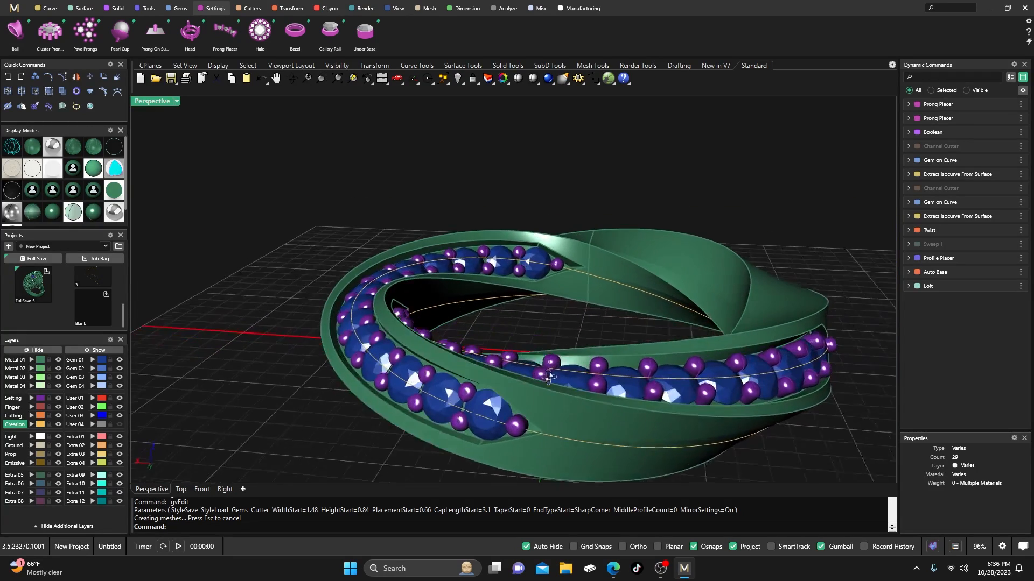
{"action": "scroll", "coordinate": [563, 315], "scroll_direction": "down", "scroll_amount": 7}
{"action": "right_click_drag", "start_coordinate": [563, 315], "coordinate": [361, 323]}
{"action": "scroll", "coordinate": [470, 351], "scroll_direction": "up", "scroll_amount": 6}
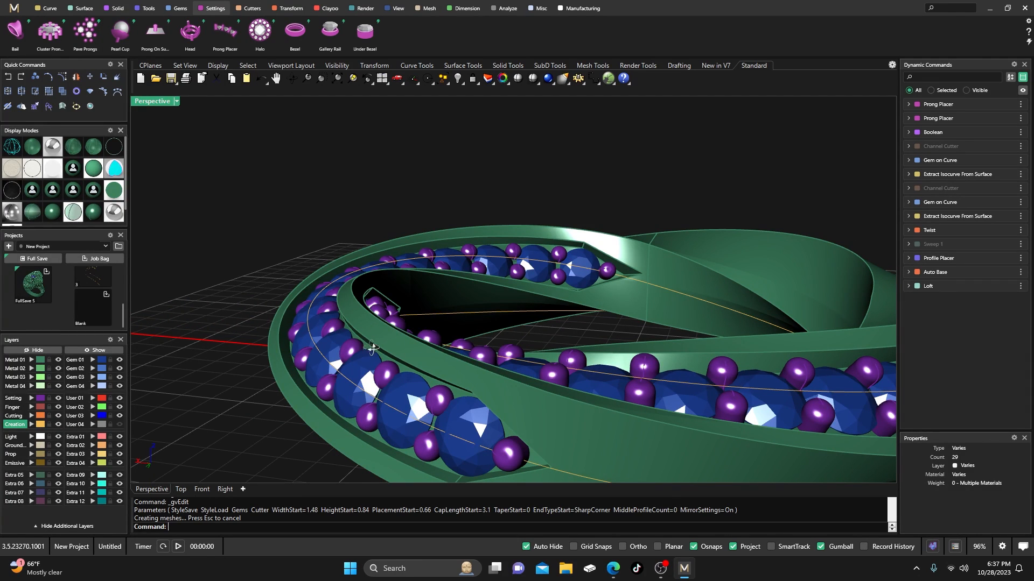
{"action": "right_click_drag", "start_coordinate": [372, 347], "coordinate": [343, 360]}
{"action": "scroll", "coordinate": [363, 309], "scroll_direction": "up", "scroll_amount": 3}
{"action": "scroll", "coordinate": [388, 334], "scroll_direction": "down", "scroll_amount": 3}
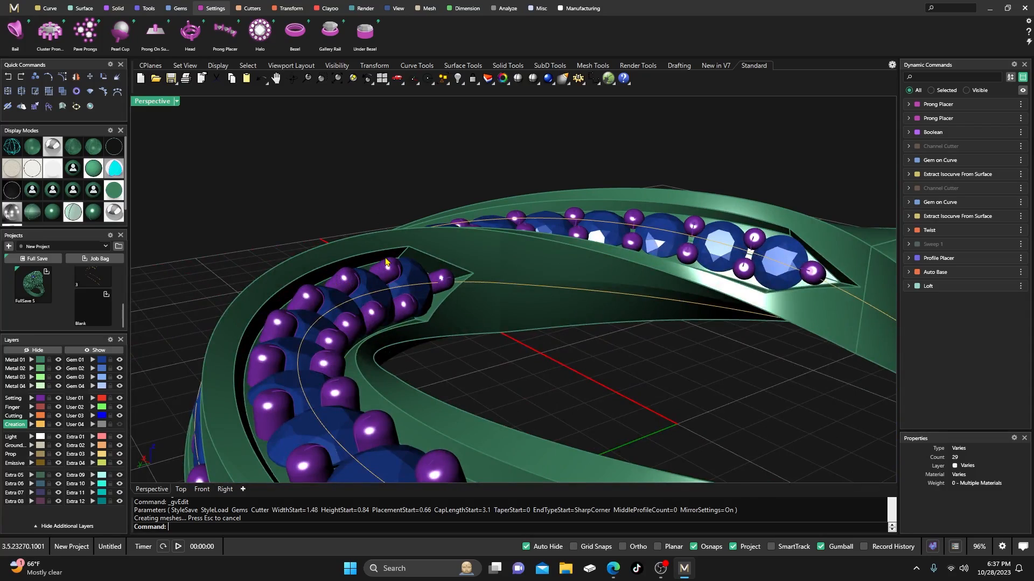
View the ring in a see-through display mode and in wireframe to examine how deep the prongs and gems sit
{"action": "scroll", "coordinate": [386, 262], "scroll_direction": "down", "scroll_amount": 4}
{"action": "left_click", "coordinate": [34, 147]}
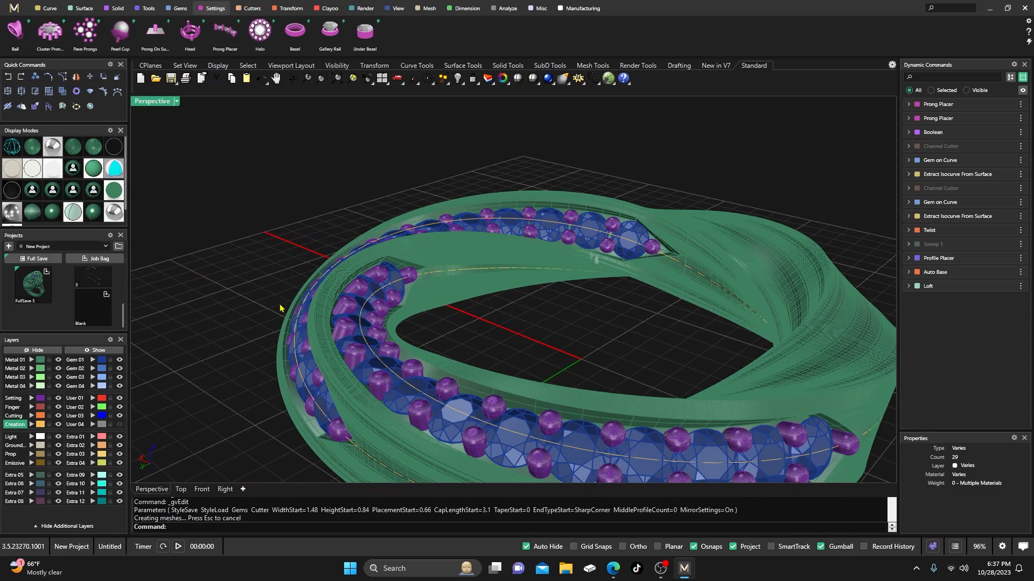
{"action": "scroll", "coordinate": [296, 319], "scroll_direction": "up", "scroll_amount": 5}
{"action": "mouse_move", "coordinate": [312, 325]}
{"action": "right_mouse_down"}
{"action": "mouse_move", "coordinate": [330, 307]}
{"action": "mouse_move", "coordinate": [316, 315]}
{"action": "right_mouse_up"}
{"action": "right_click_drag", "start_coordinate": [366, 254], "coordinate": [396, 260]}
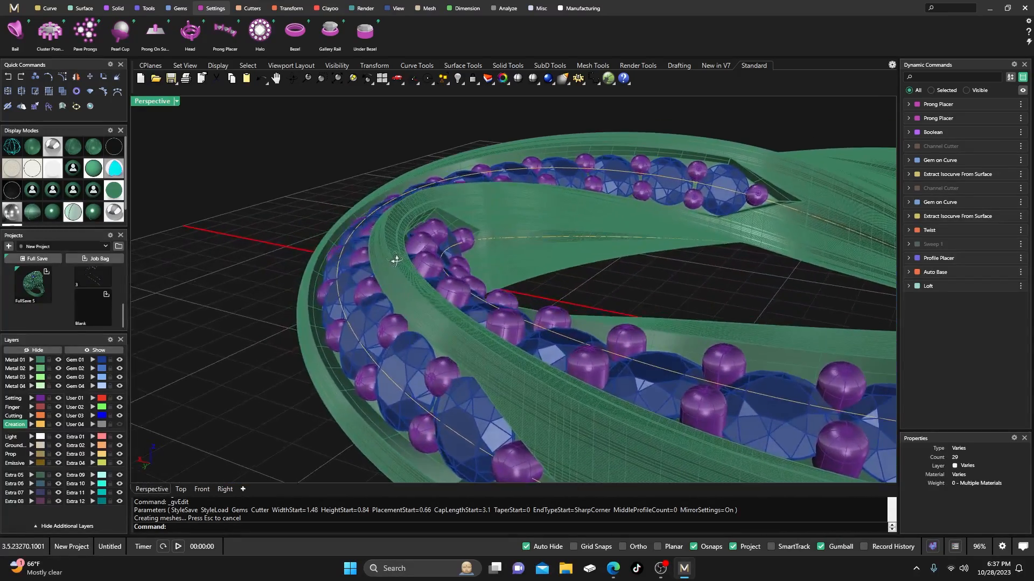
{"action": "left_click", "coordinate": [22, 148]}
{"action": "scroll", "coordinate": [472, 267], "scroll_direction": "up", "scroll_amount": 3}
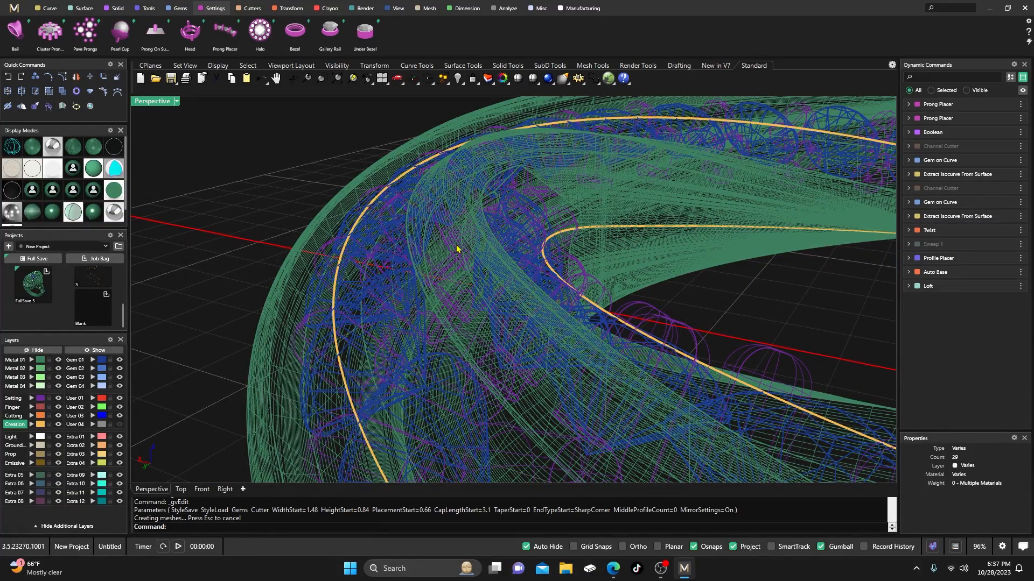
Return the ring to a solid shaded display and examine the prongs and gems along both channels up close
{"action": "scroll", "coordinate": [376, 247], "scroll_direction": "down", "scroll_amount": 3}
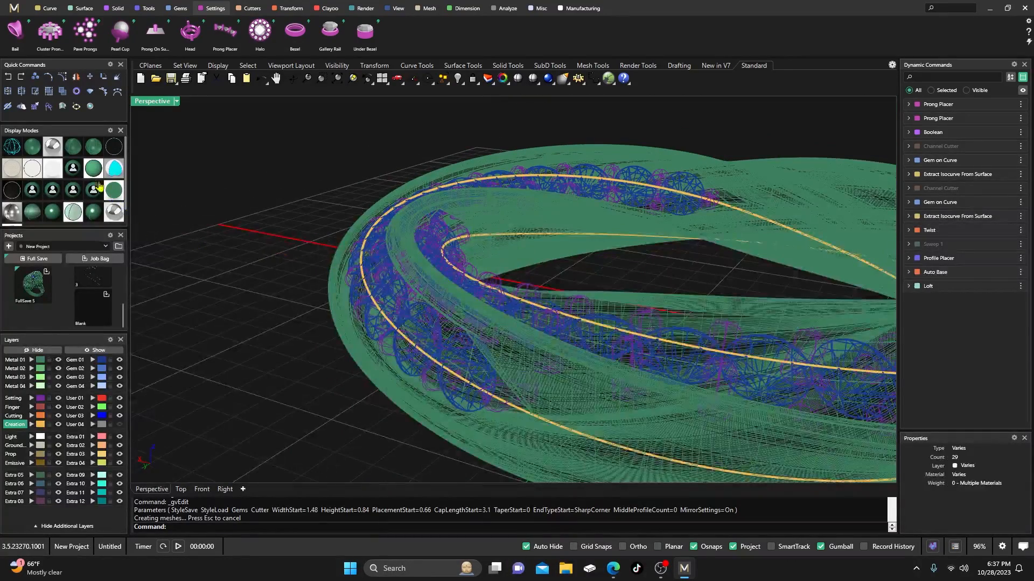
{"action": "left_click", "coordinate": [89, 214]}
{"action": "scroll", "coordinate": [377, 280], "scroll_direction": "down", "scroll_amount": 4}
{"action": "right_click_drag", "start_coordinate": [377, 278], "coordinate": [373, 287]}
{"action": "scroll", "coordinate": [373, 287], "scroll_direction": "up", "scroll_amount": 6}
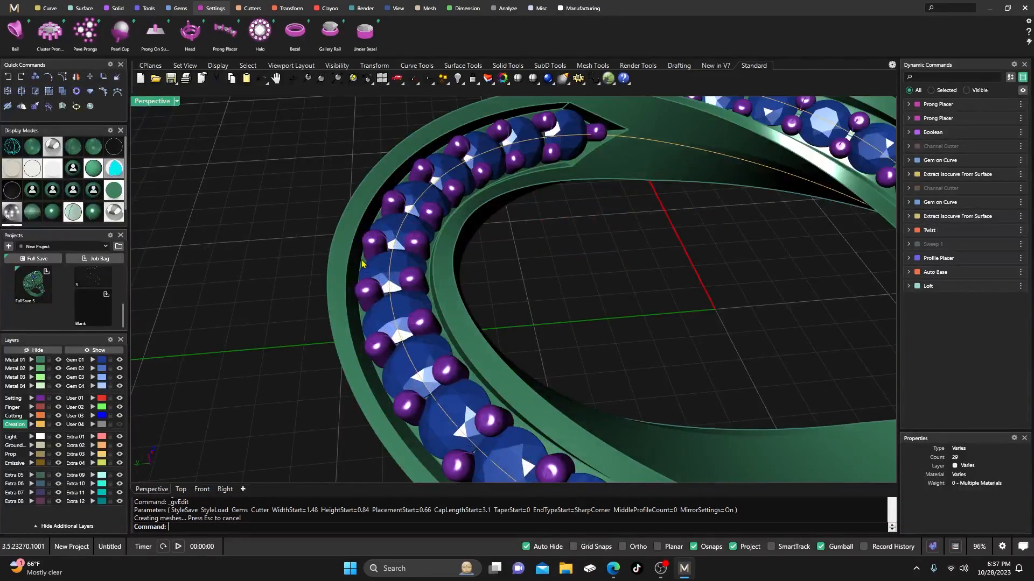
{"action": "right_click_drag", "start_coordinate": [420, 220], "coordinate": [407, 210]}
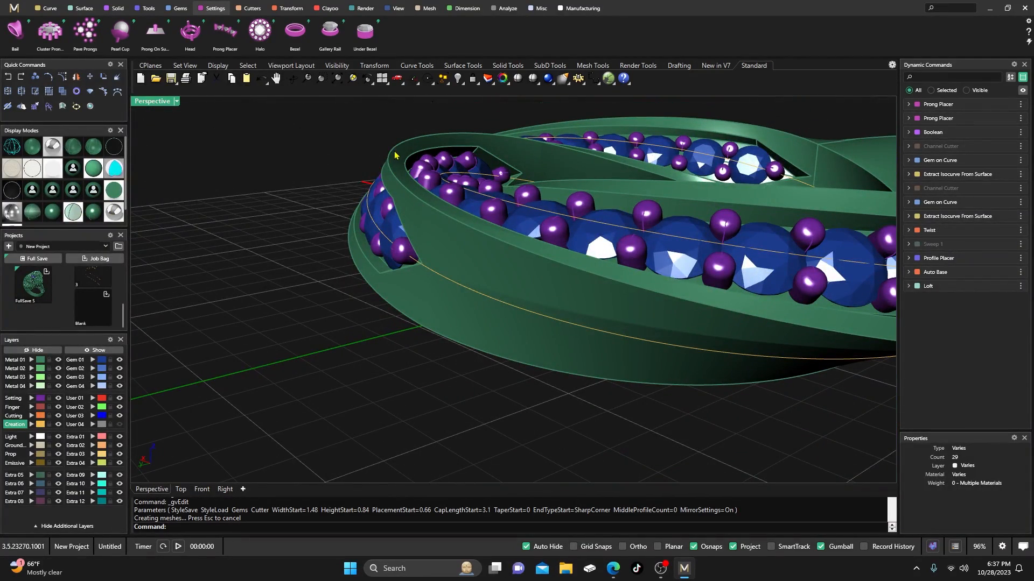
{"action": "scroll", "coordinate": [451, 272], "scroll_direction": "down", "scroll_amount": 3}
{"action": "right_click_drag", "start_coordinate": [451, 273], "coordinate": [377, 312]}
Look over the whole twisted ring from above and at an angle to review both gem rows and their pointed channel ends
{"action": "scroll", "coordinate": [412, 280], "scroll_direction": "down", "scroll_amount": 8}
{"action": "right_click_drag", "start_coordinate": [487, 285], "coordinate": [524, 323]}
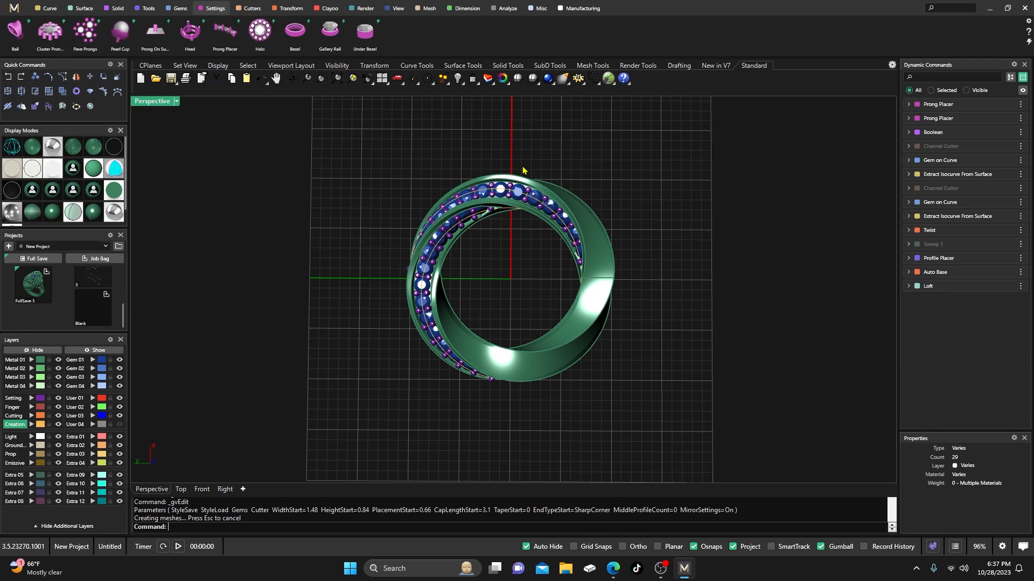
{"action": "right_click_drag", "start_coordinate": [538, 174], "coordinate": [566, 293]}
{"action": "scroll", "coordinate": [494, 235], "scroll_direction": "up", "scroll_amount": 6}
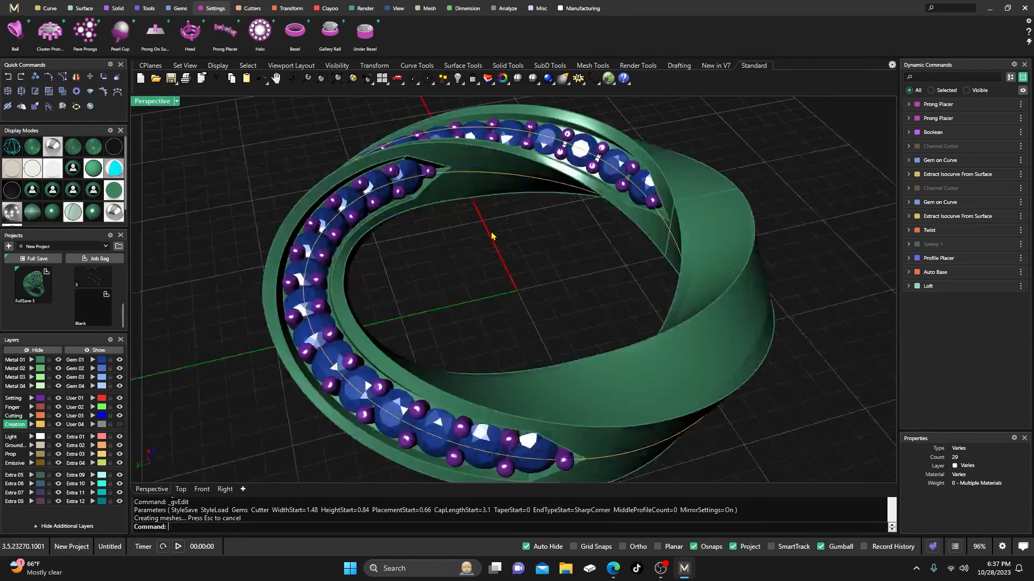
{"action": "right_click_drag", "start_coordinate": [493, 236], "coordinate": [480, 290]}
{"action": "scroll", "coordinate": [488, 241], "scroll_direction": "down", "scroll_amount": 5}
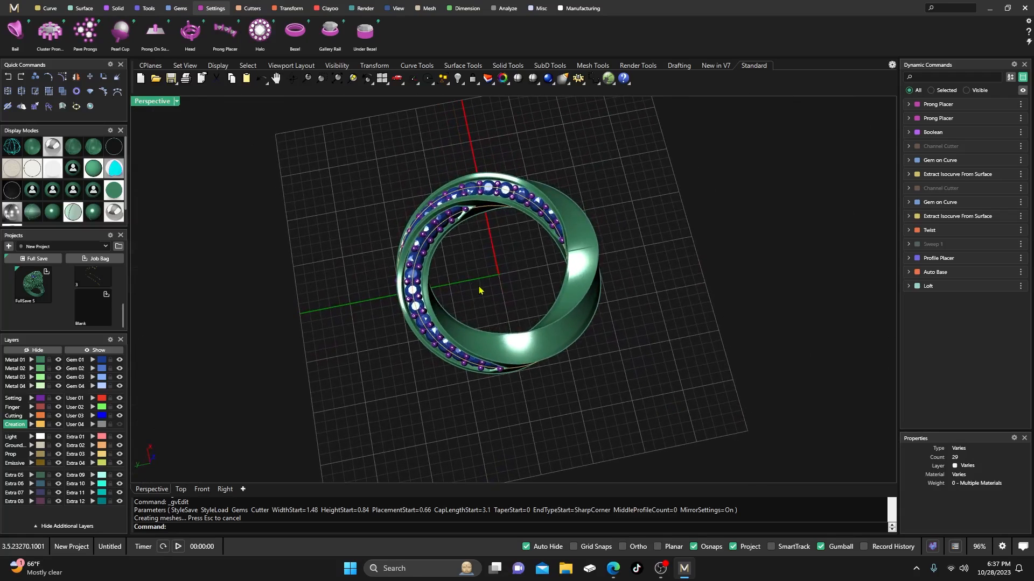
{"action": "scroll", "coordinate": [526, 273], "scroll_direction": "up", "scroll_amount": 2}
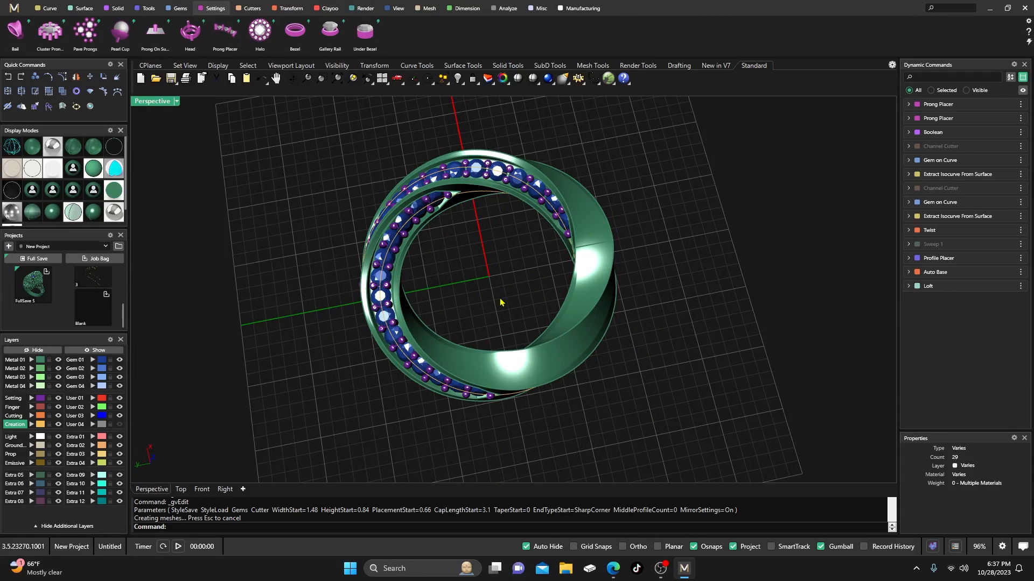